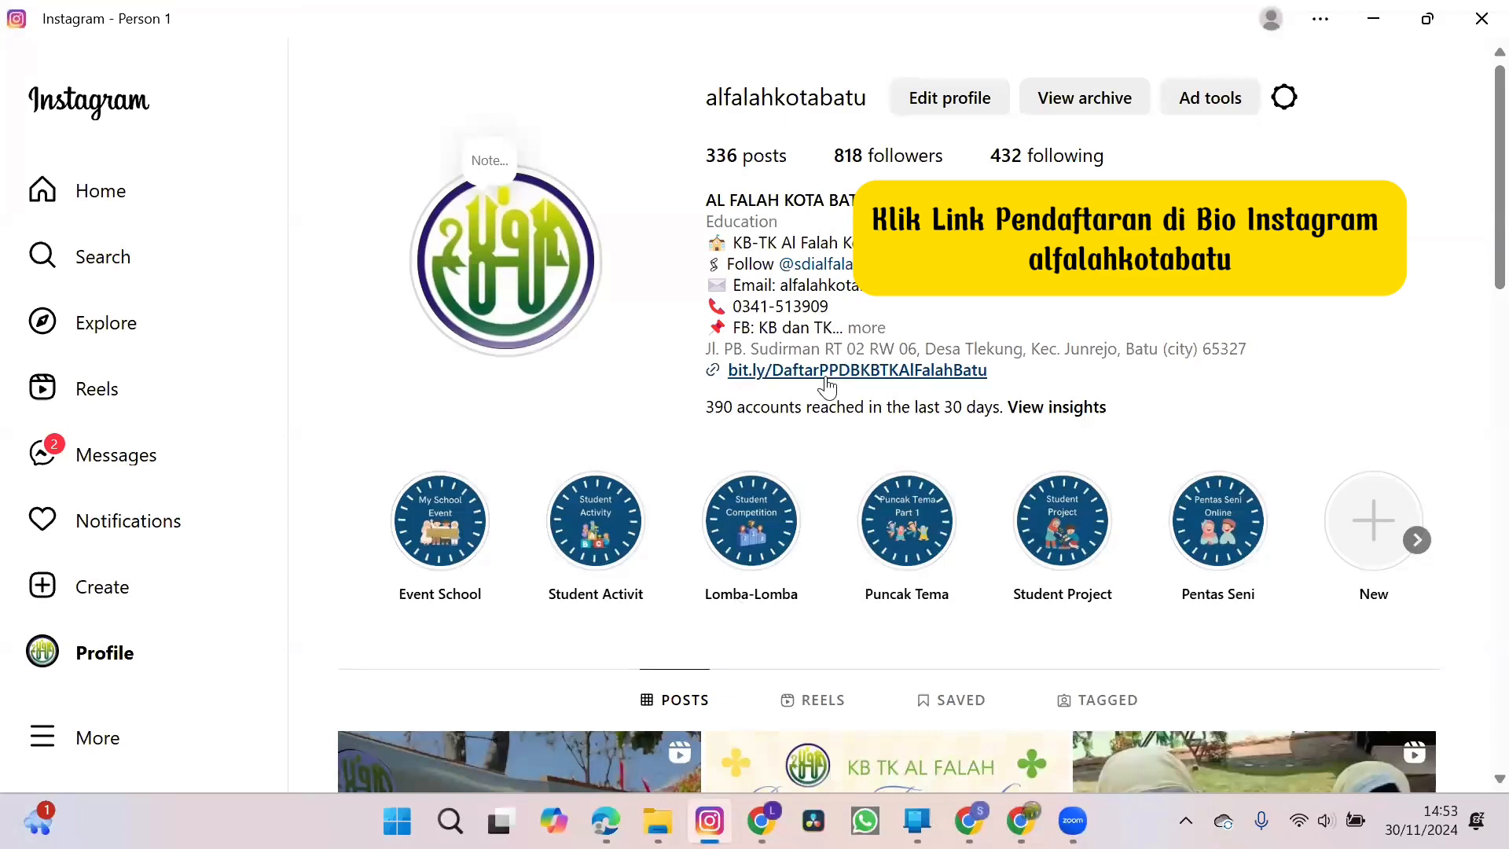
# Open the registration link in the alfalahkotabatu Instagram bio and continue past the form's opening page.
pyautogui.click(827, 371)
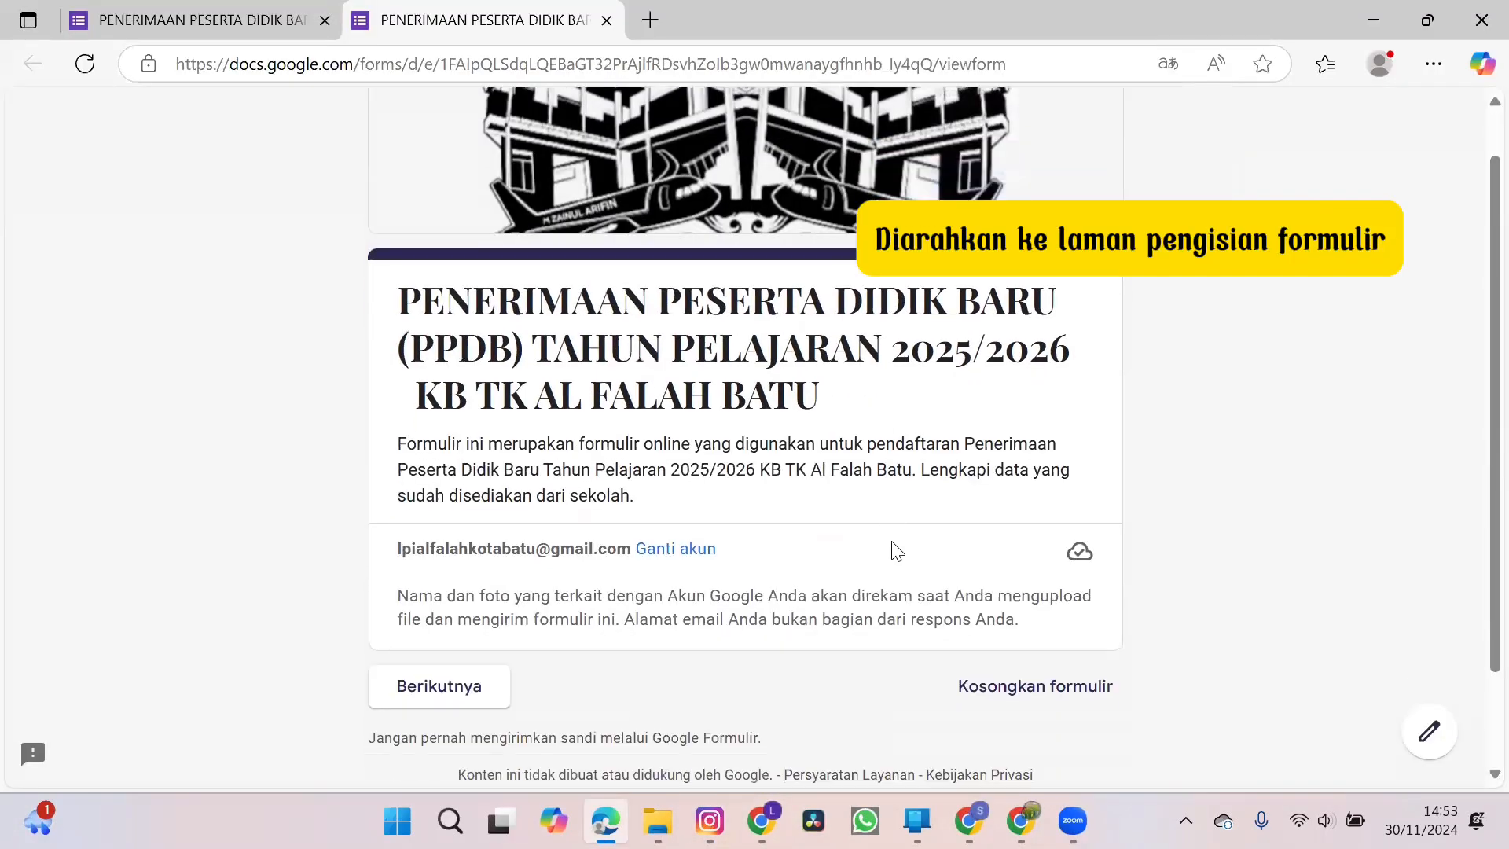
pyautogui.scroll(-3, 892, 550)
pyautogui.click(465, 615)
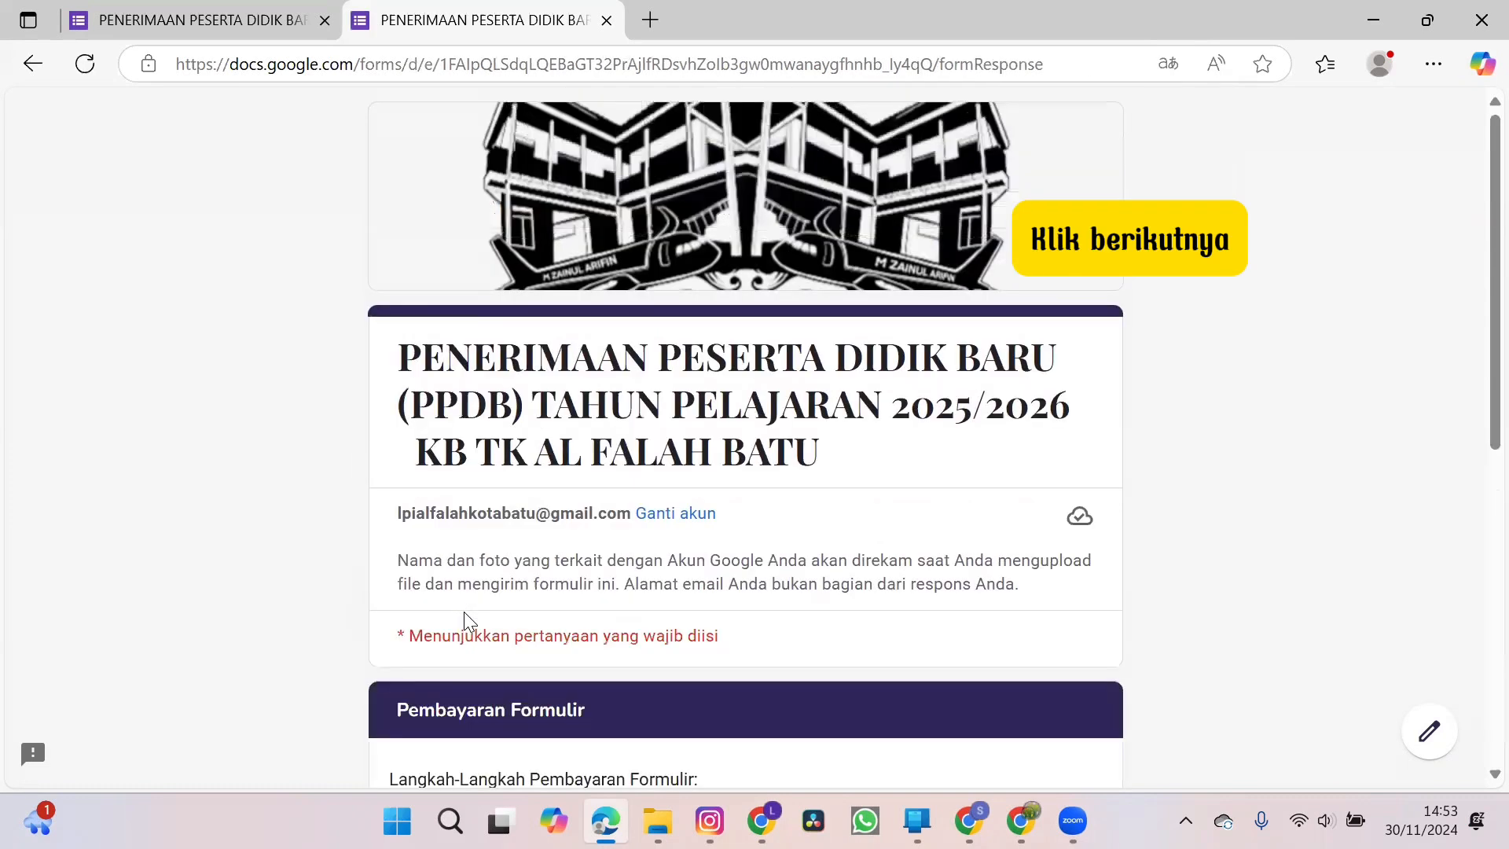
# Attach the payment scan under Upload Bukti Pembayaran Formulir and continue to the next form section.
pyautogui.scroll(-3, 747, 614)
pyautogui.scroll(-3, 750, 616)
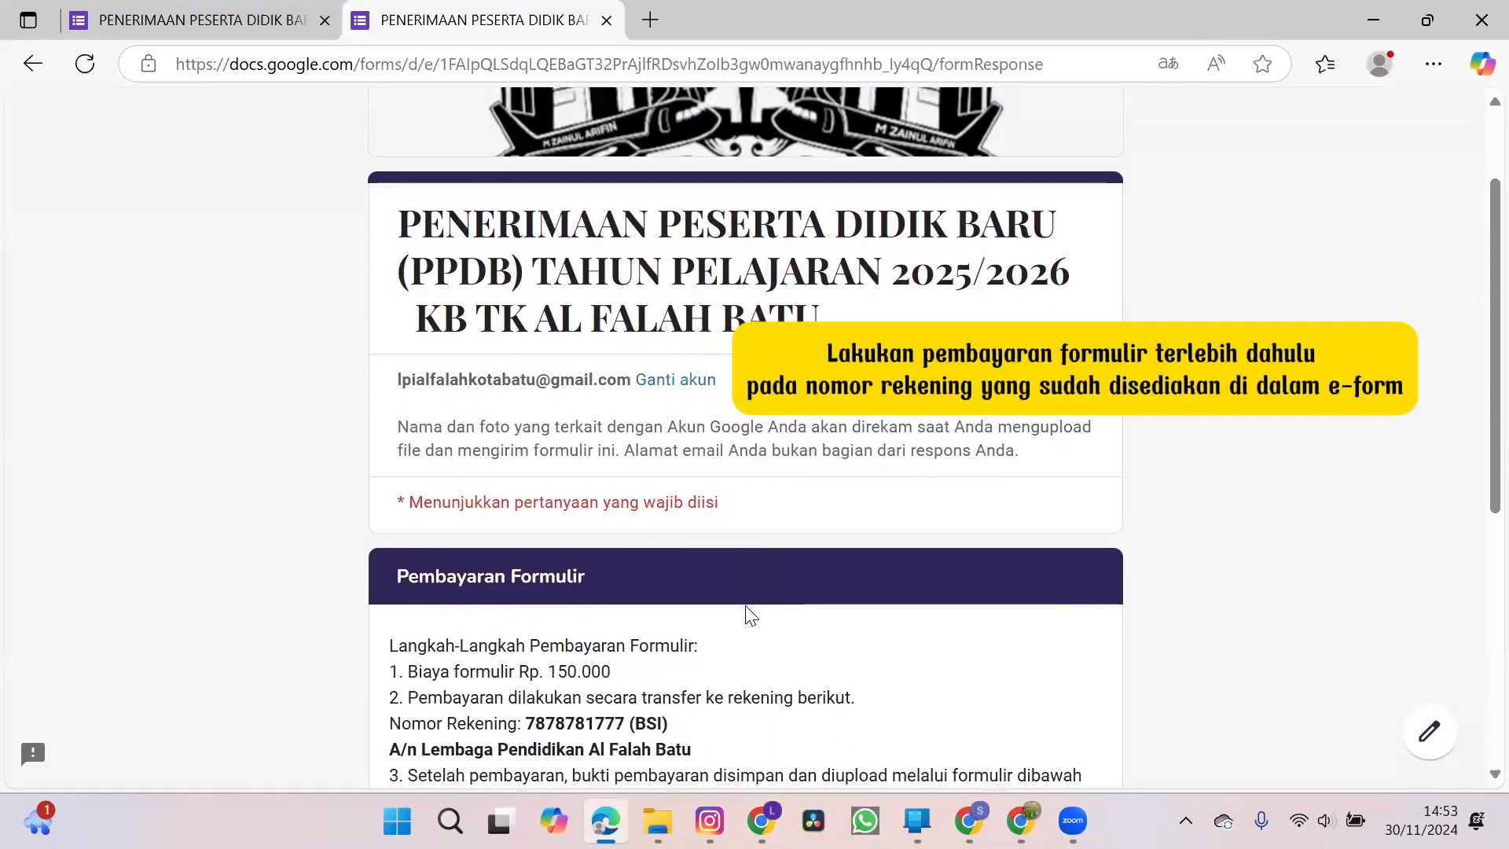
pyautogui.scroll(-2, 751, 616)
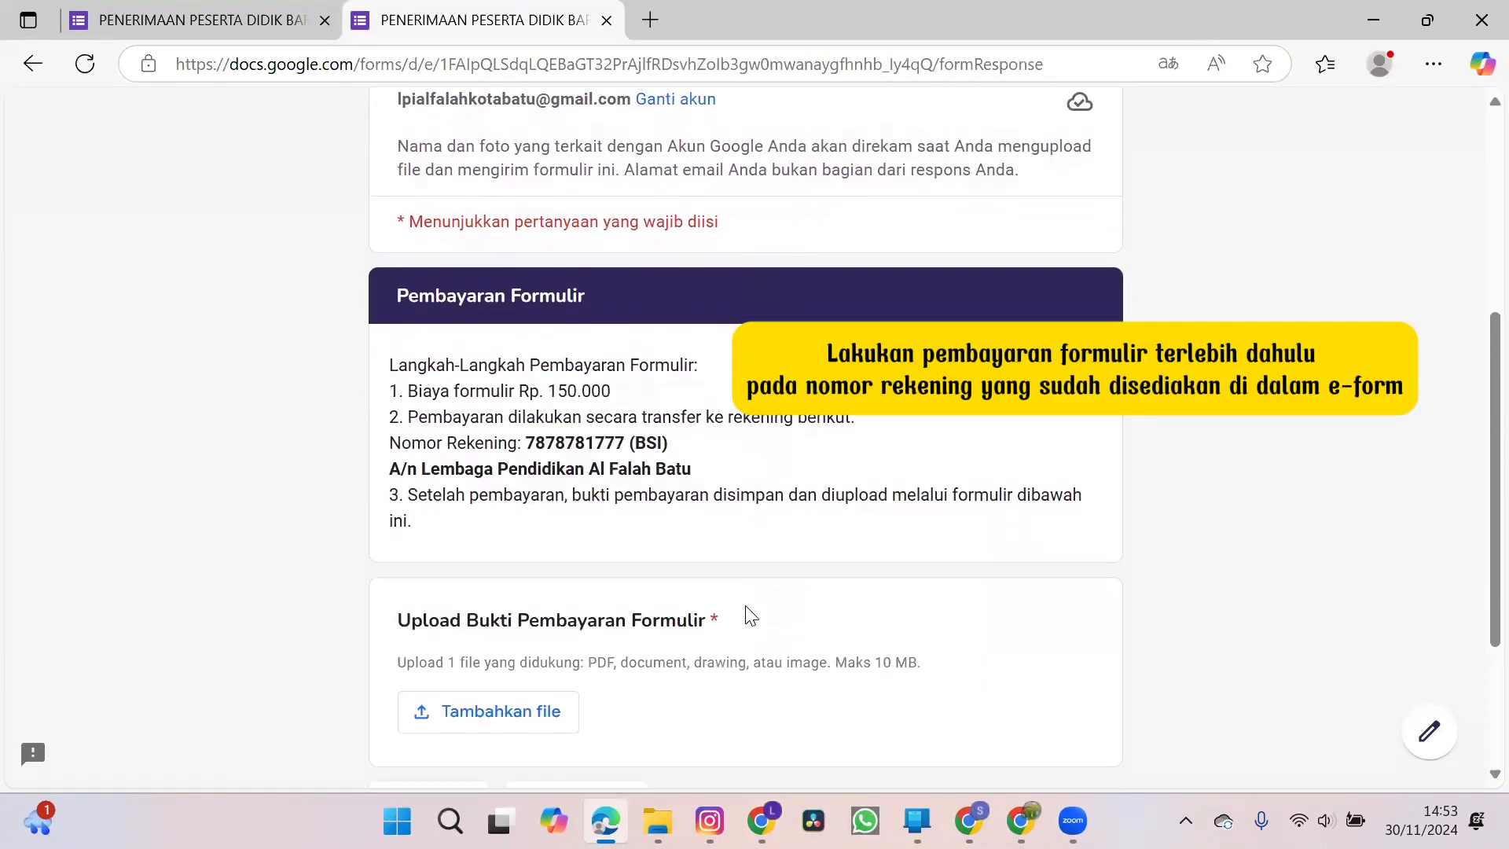
pyautogui.scroll(-2, 751, 615)
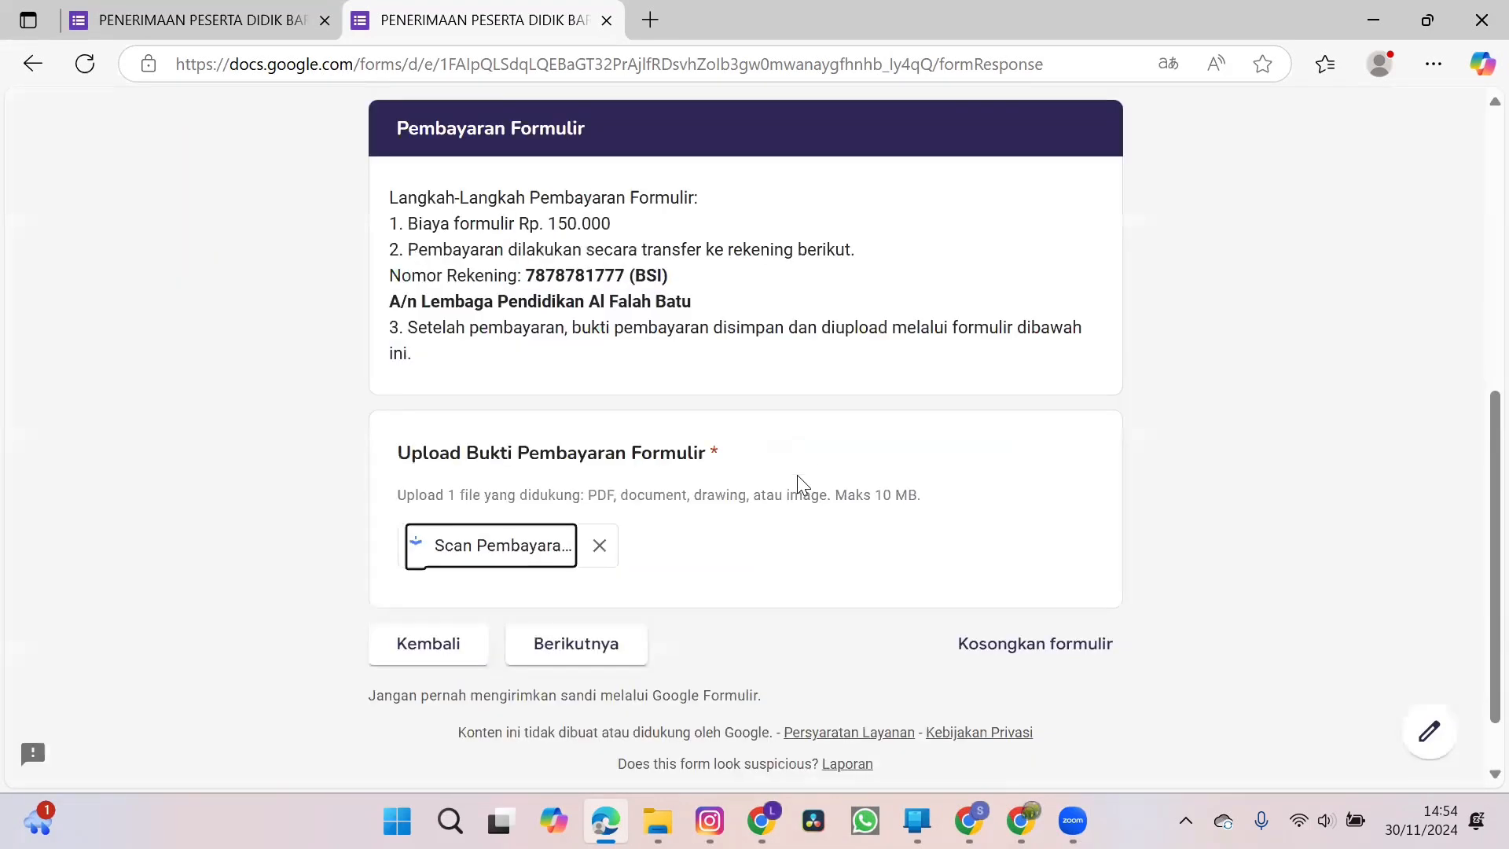
pyautogui.click(579, 659)
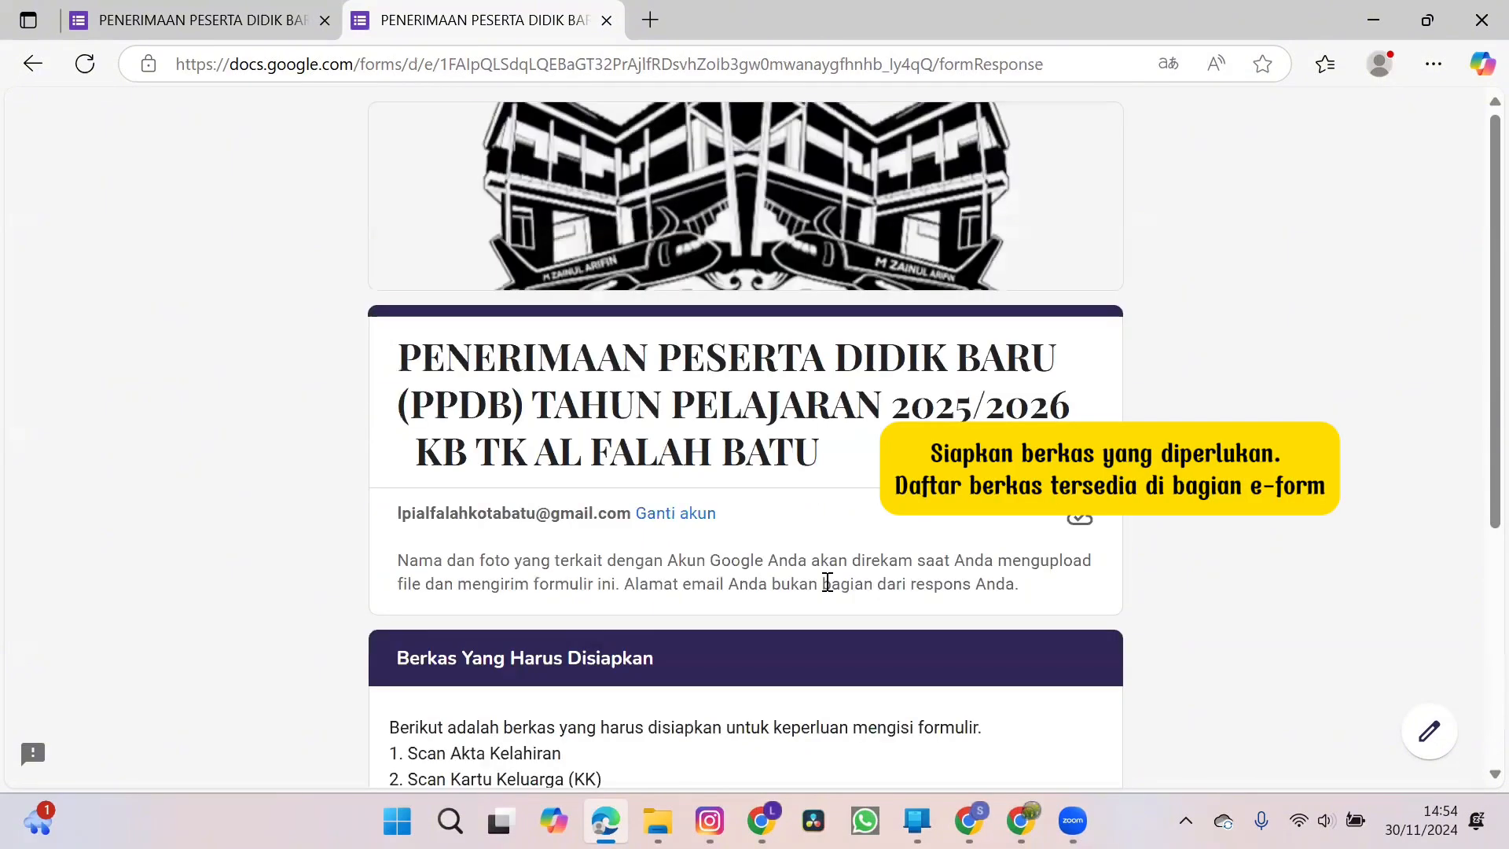
# Review the list of required documents and continue to the Formulir Peserta Didik section.
pyautogui.scroll(-4, 841, 590)
pyautogui.scroll(-1, 843, 597)
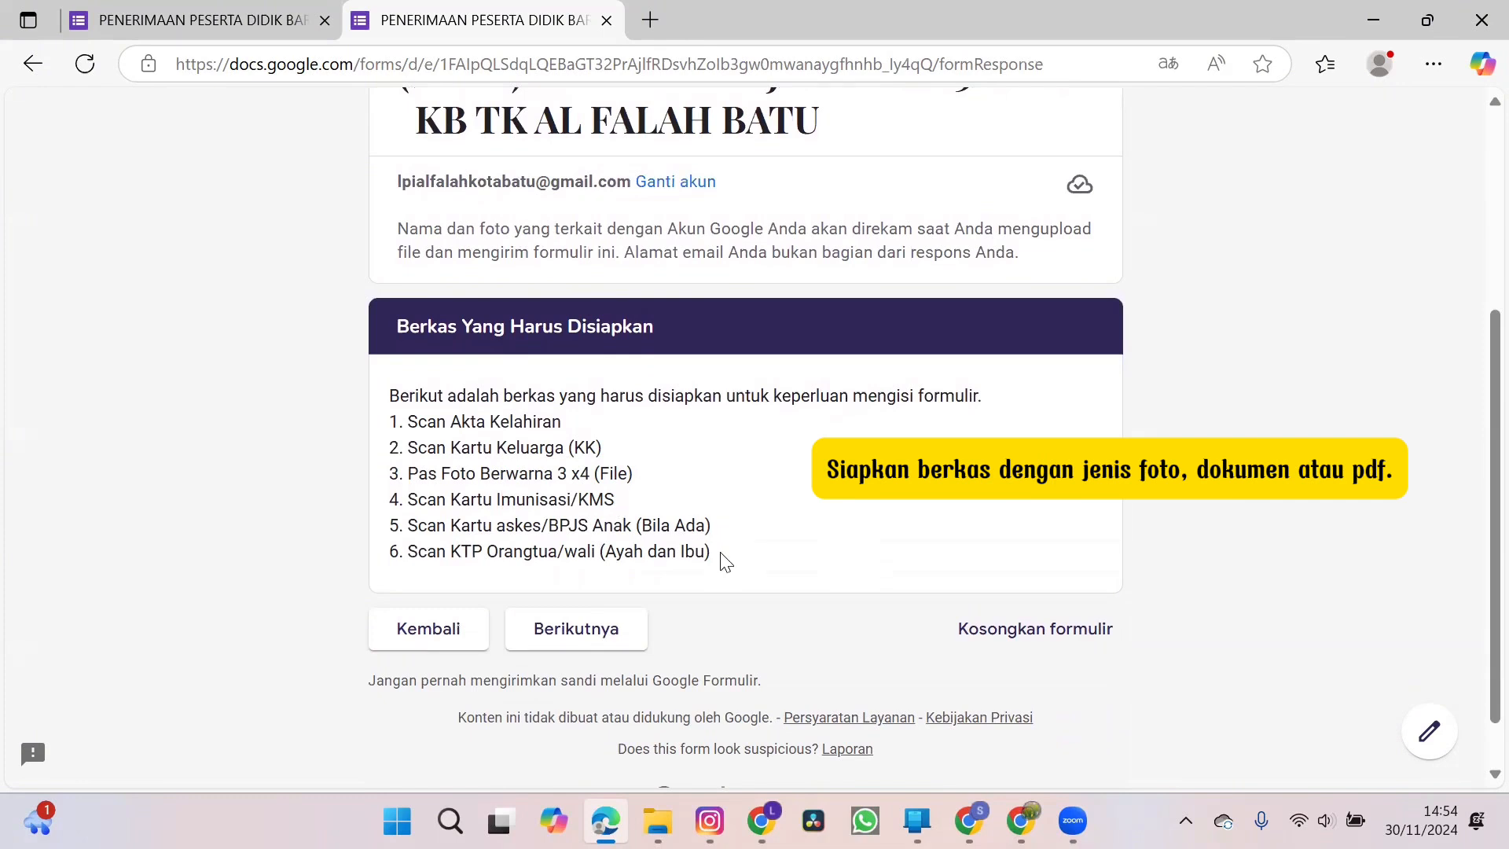
pyautogui.click(568, 640)
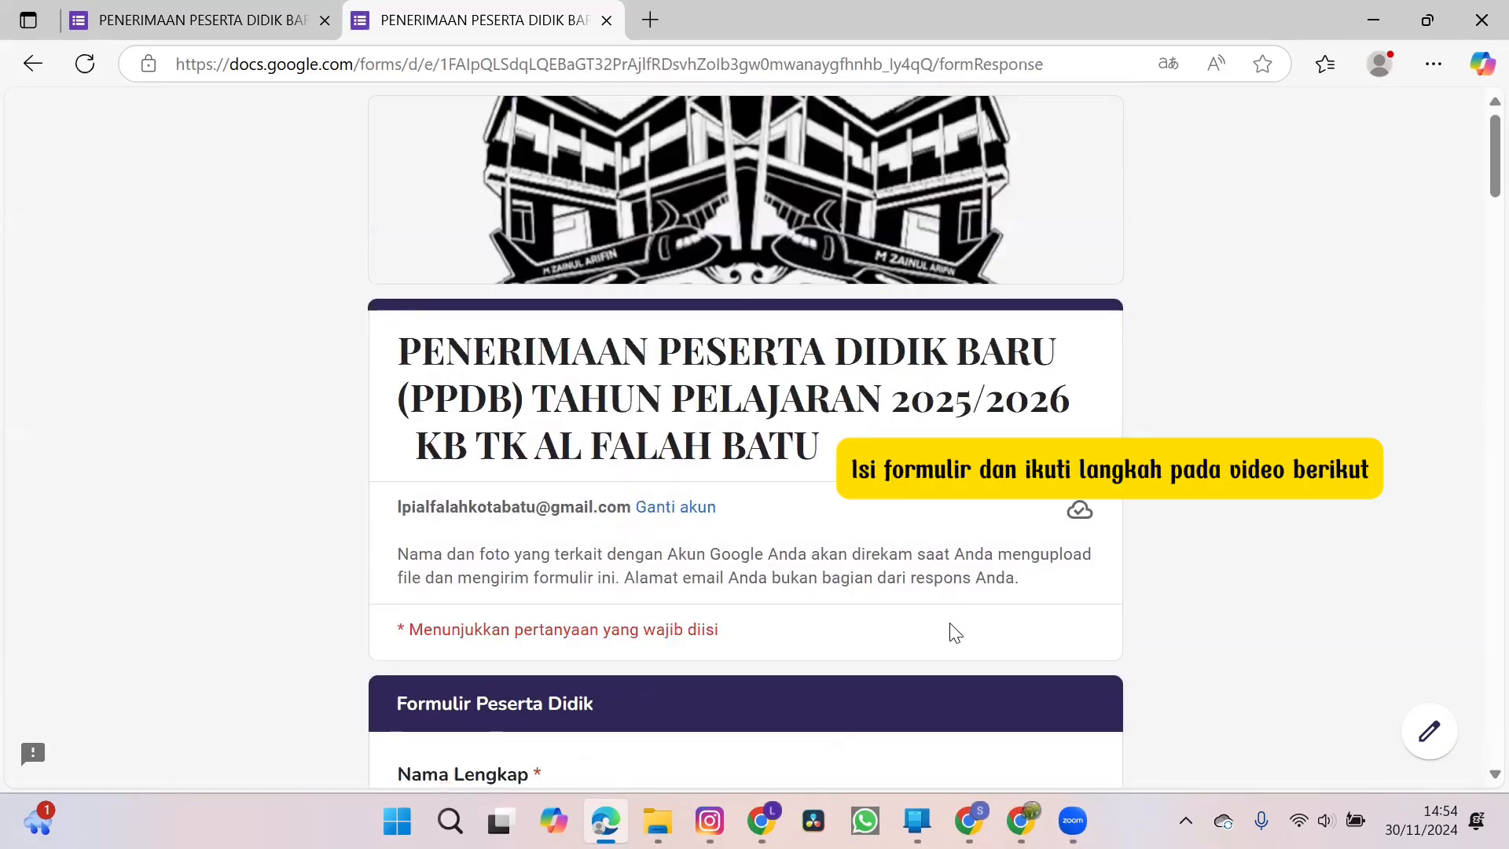
# Fill in the child's full name under Nama Lengkap using the matching saved info entry.
pyautogui.scroll(-3, 955, 633)
pyautogui.scroll(-2, 955, 633)
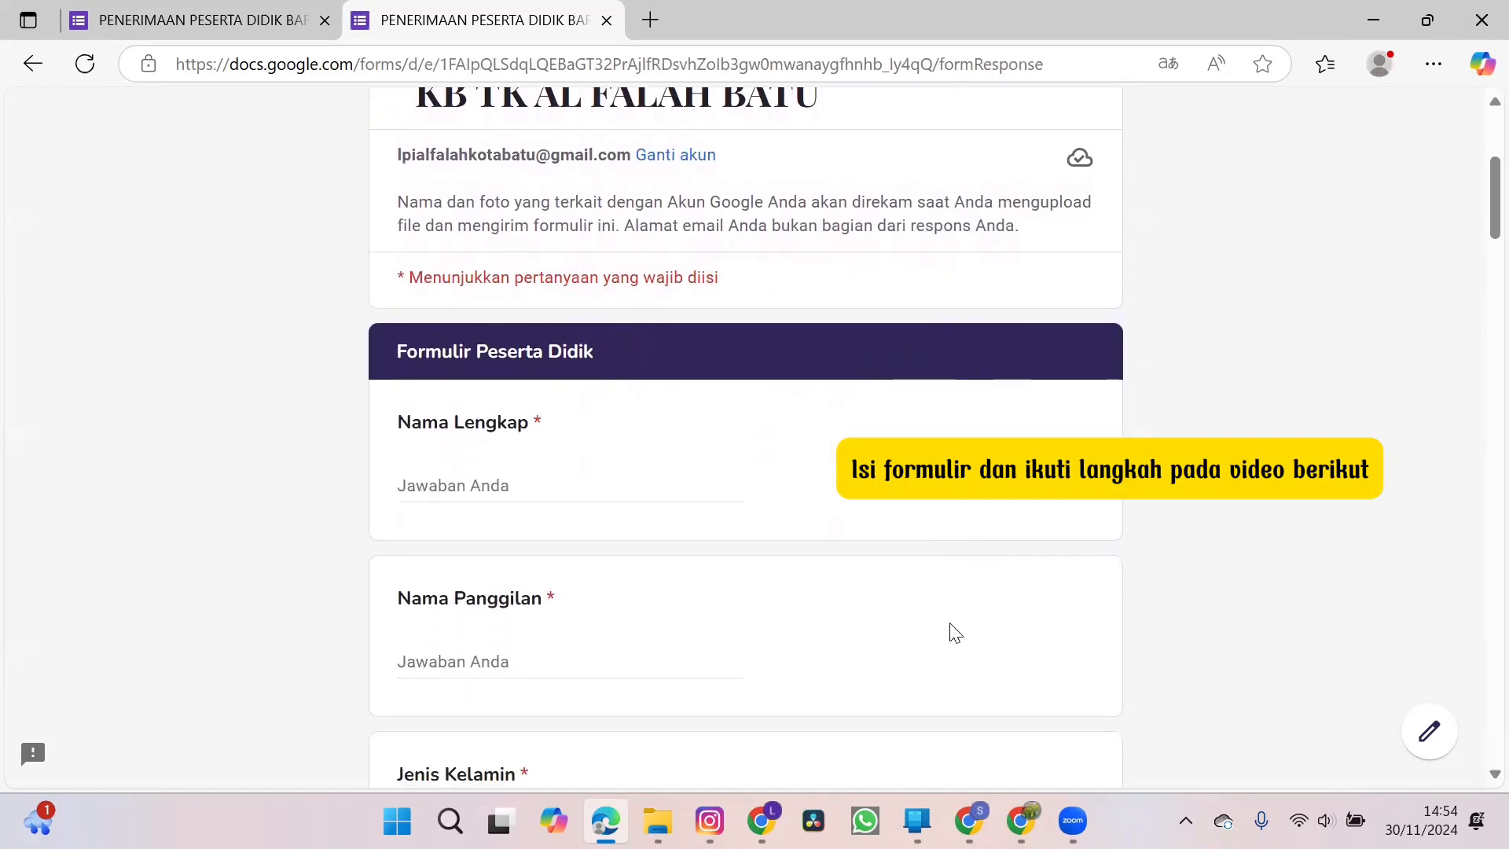
pyautogui.scroll(-1, 955, 633)
pyautogui.scroll(-1, 956, 632)
pyautogui.click(621, 329)
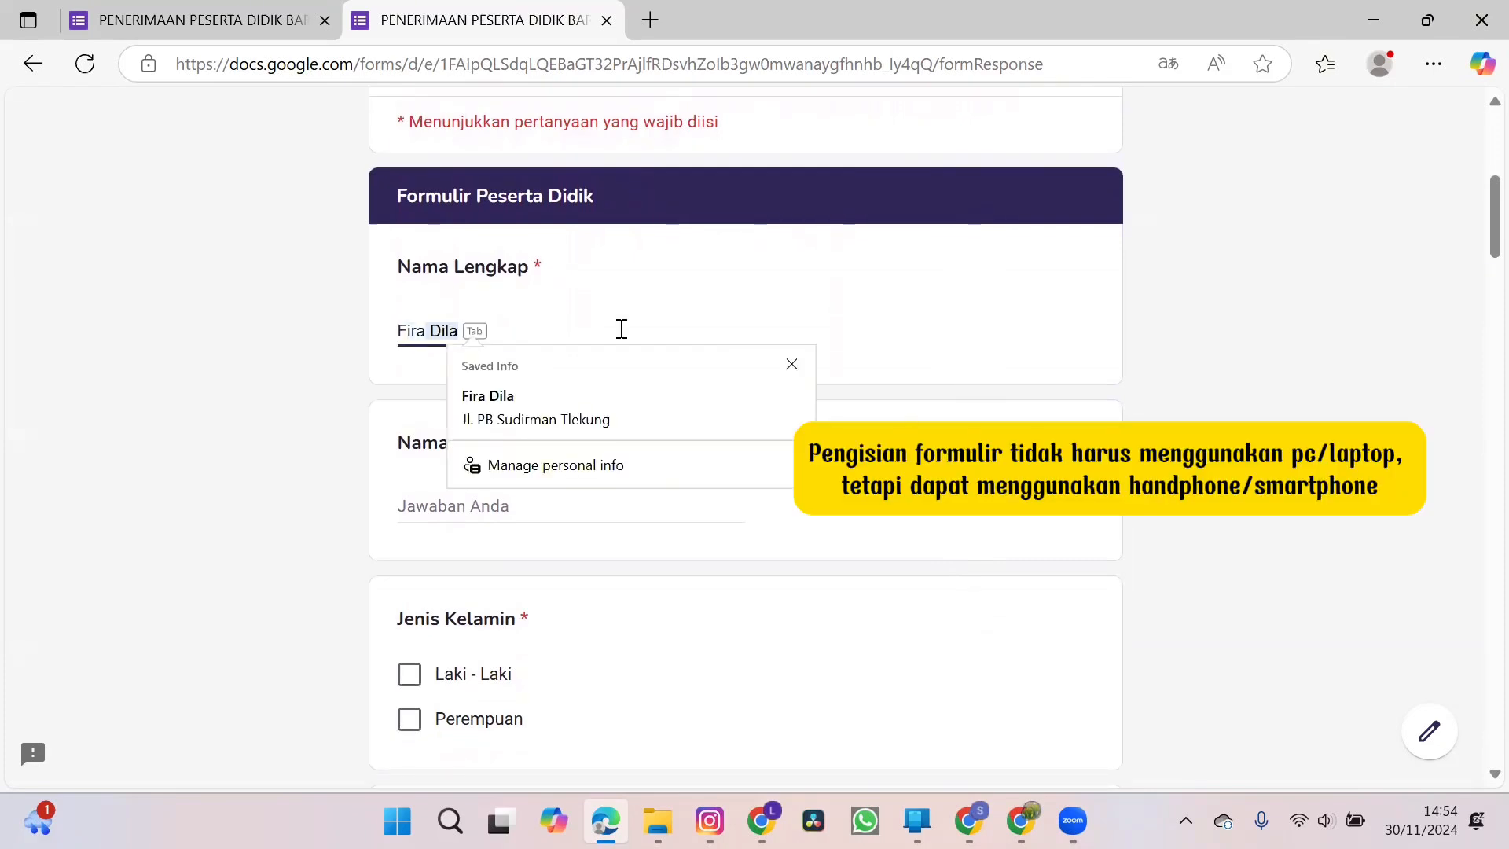
pyautogui.click(583, 399)
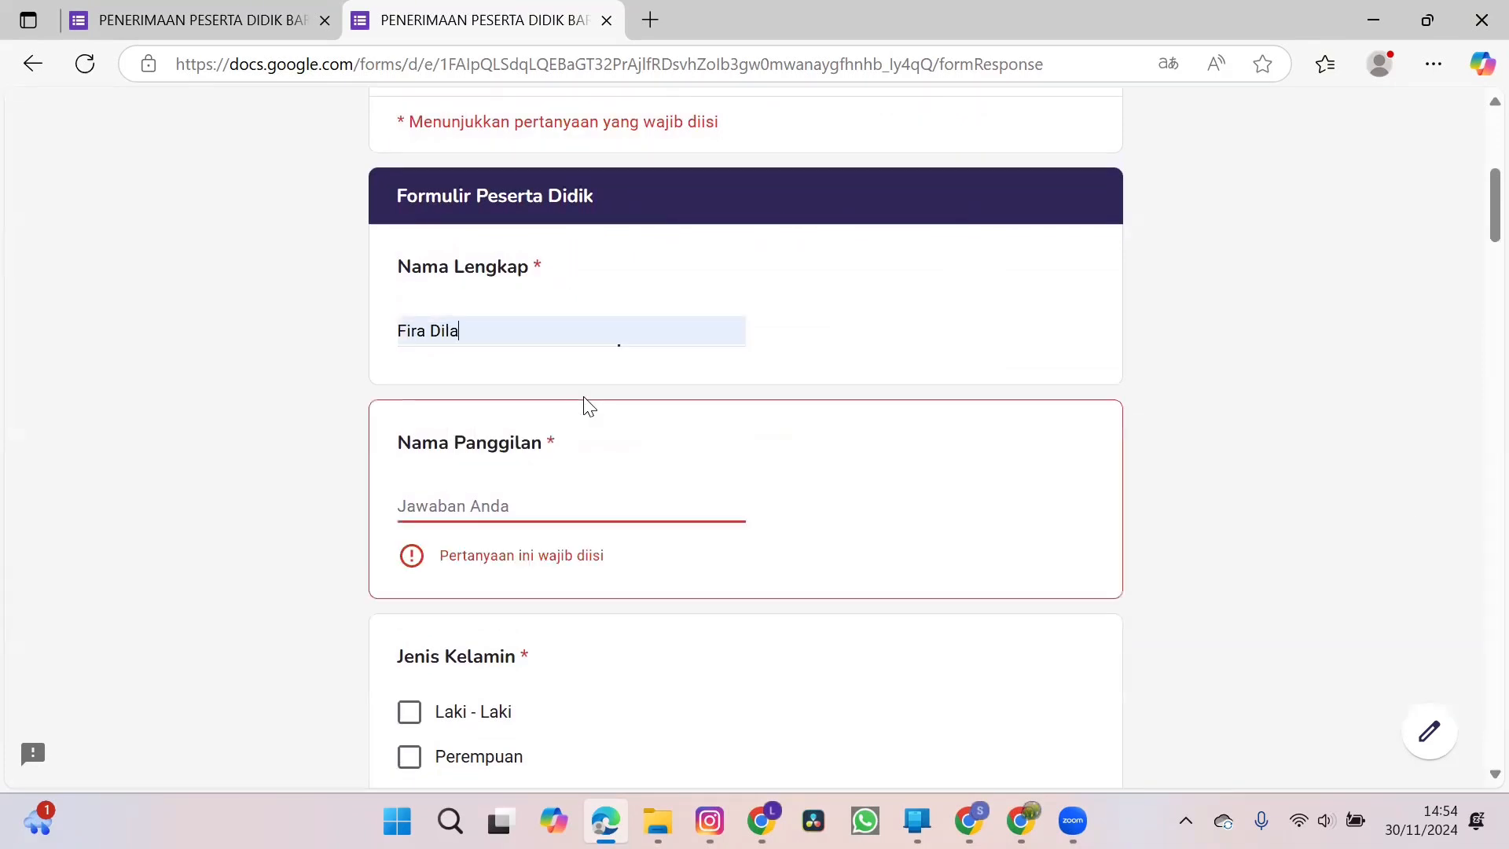
# Enter the child's nickname under Nama Panggilan and choose Perempuan as the gender.
pyautogui.click(521, 498)
pyautogui.write('Fira')
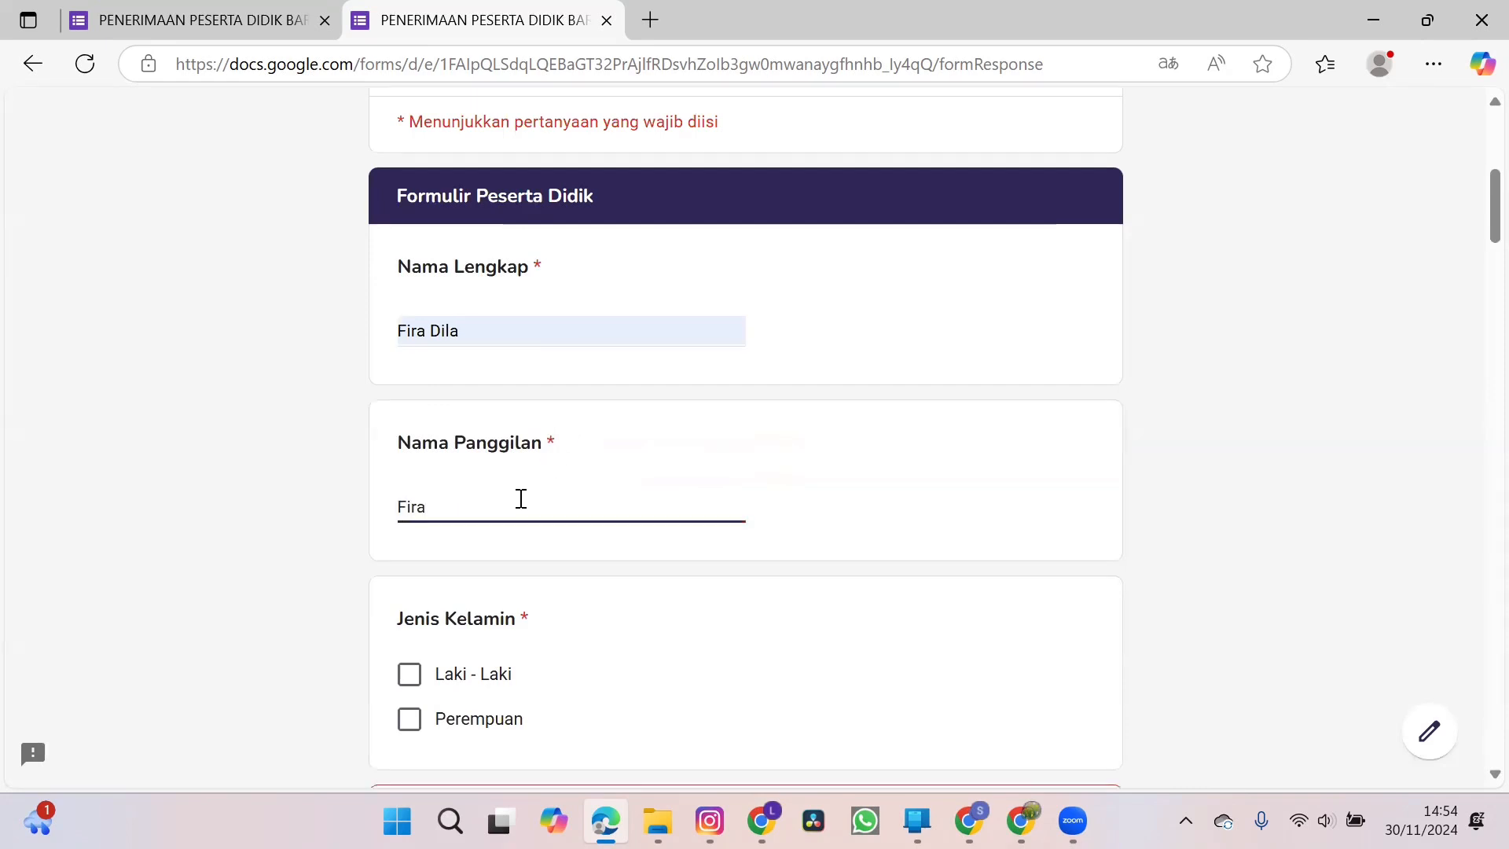
pyautogui.scroll(-3, 521, 498)
pyautogui.click(410, 516)
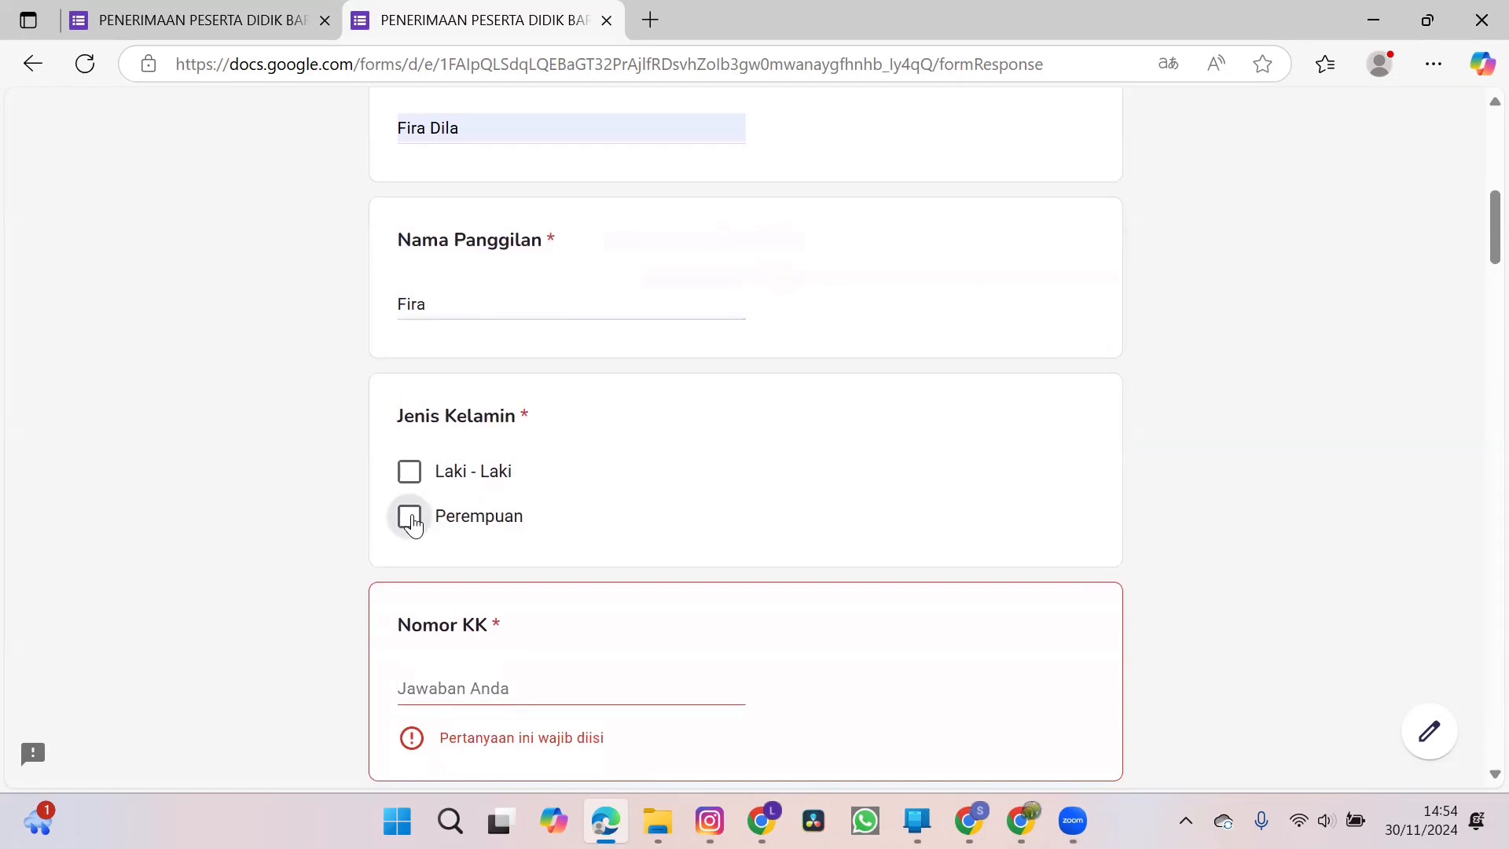
# Fill in the family card number (Nomor KK) and the child's identity number (NIK).
pyautogui.click(458, 692)
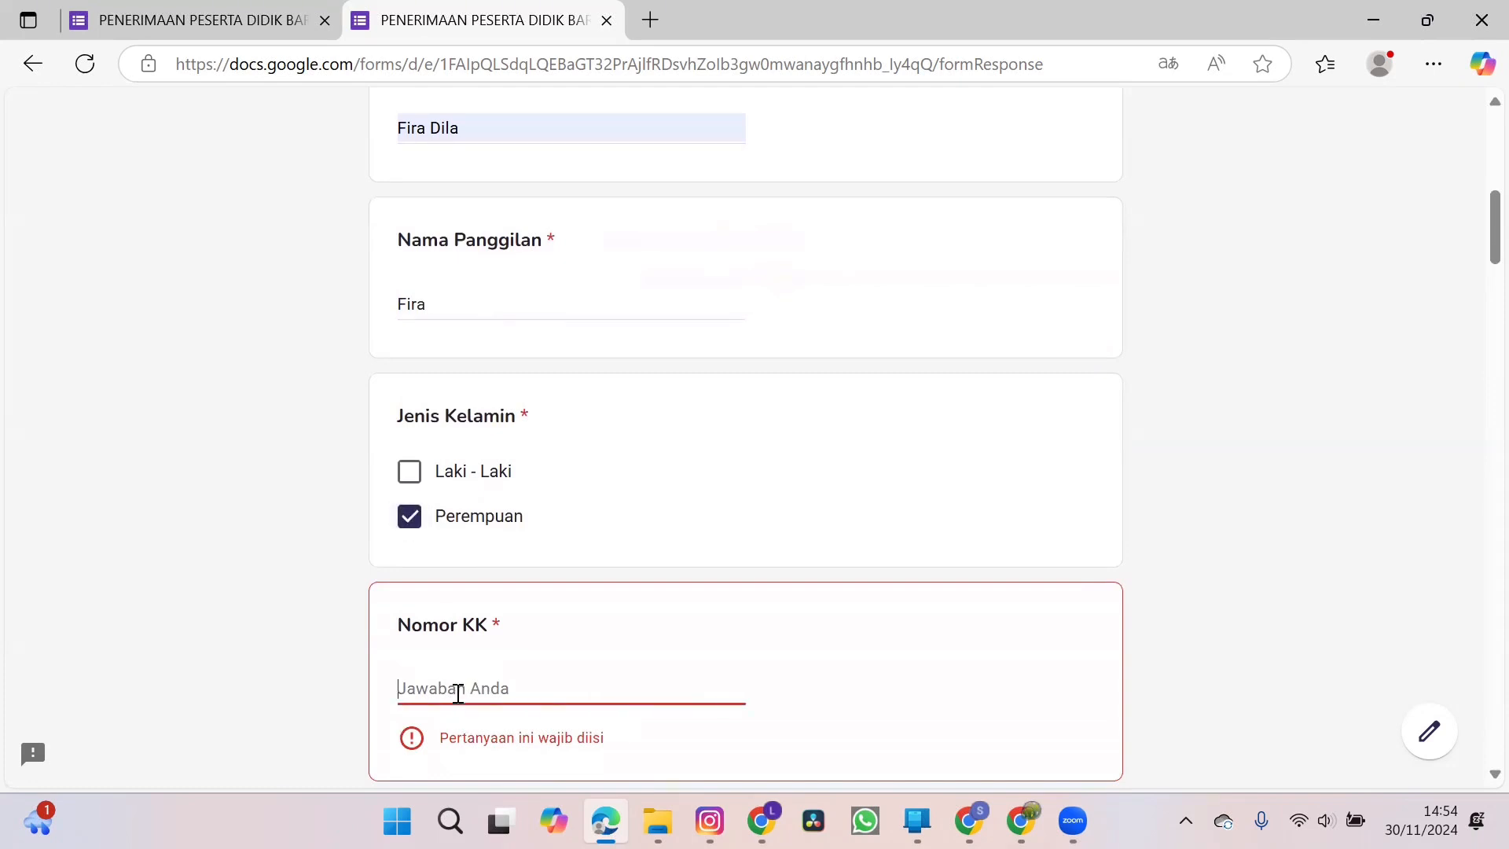
pyautogui.write('12345678')
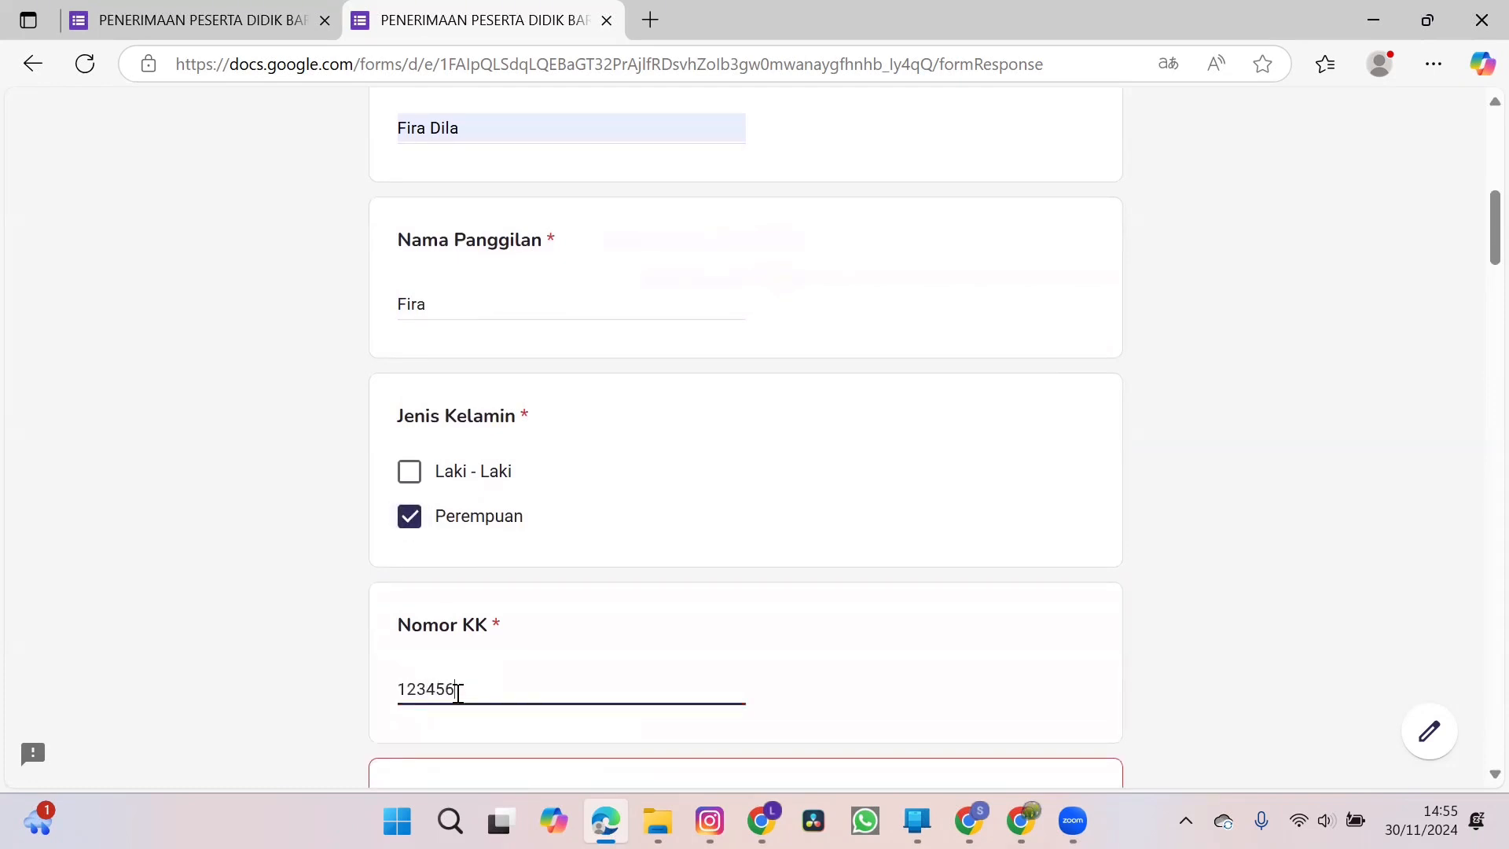
pyautogui.scroll(1, 456, 692)
pyautogui.scroll(-6, 457, 692)
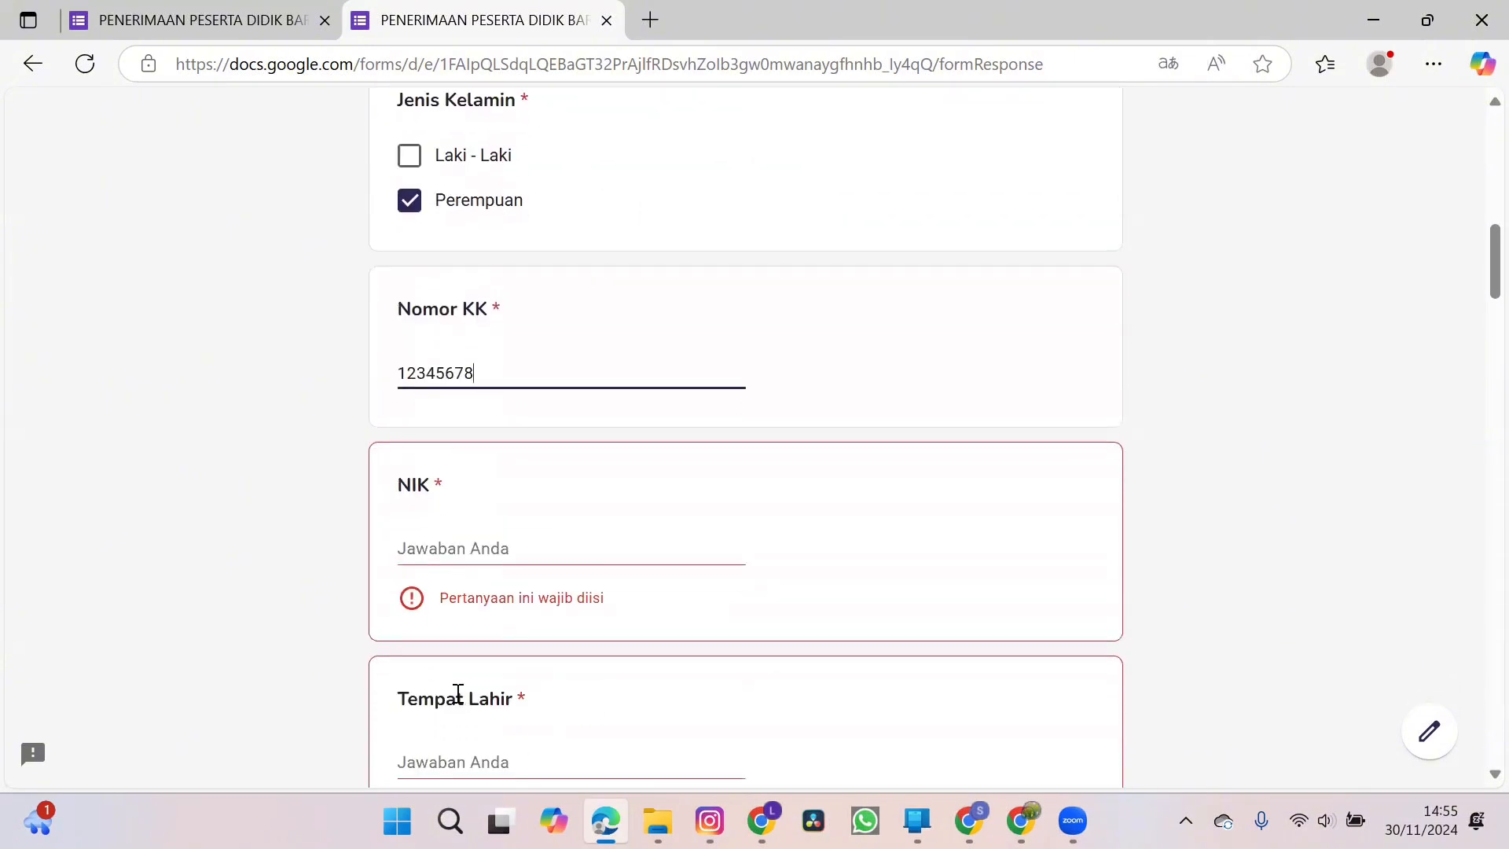
pyautogui.scroll(-2, 458, 696)
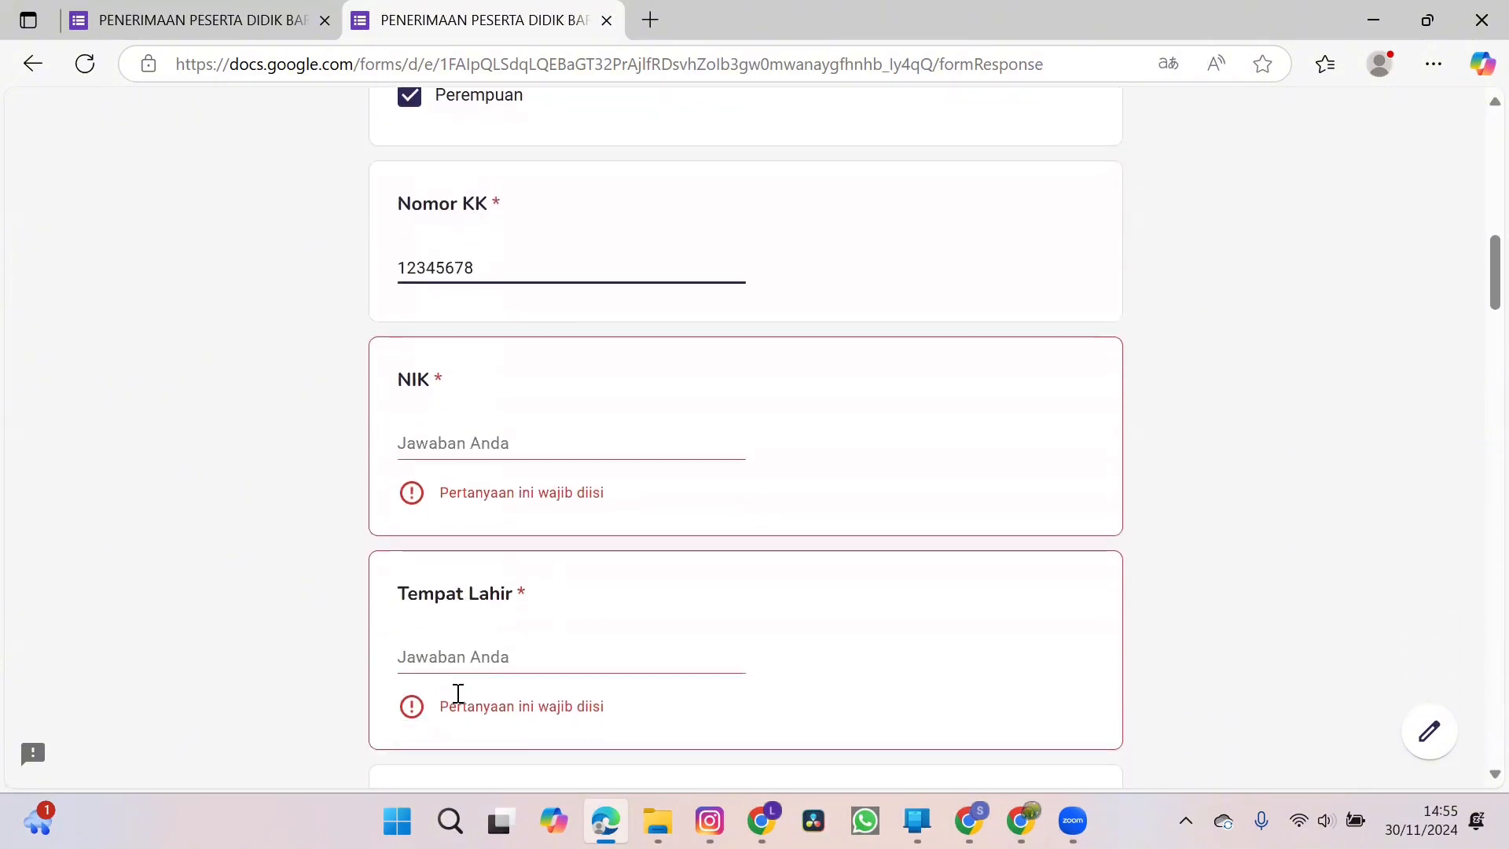
pyautogui.click(458, 439)
pyautogui.write('223344556677')
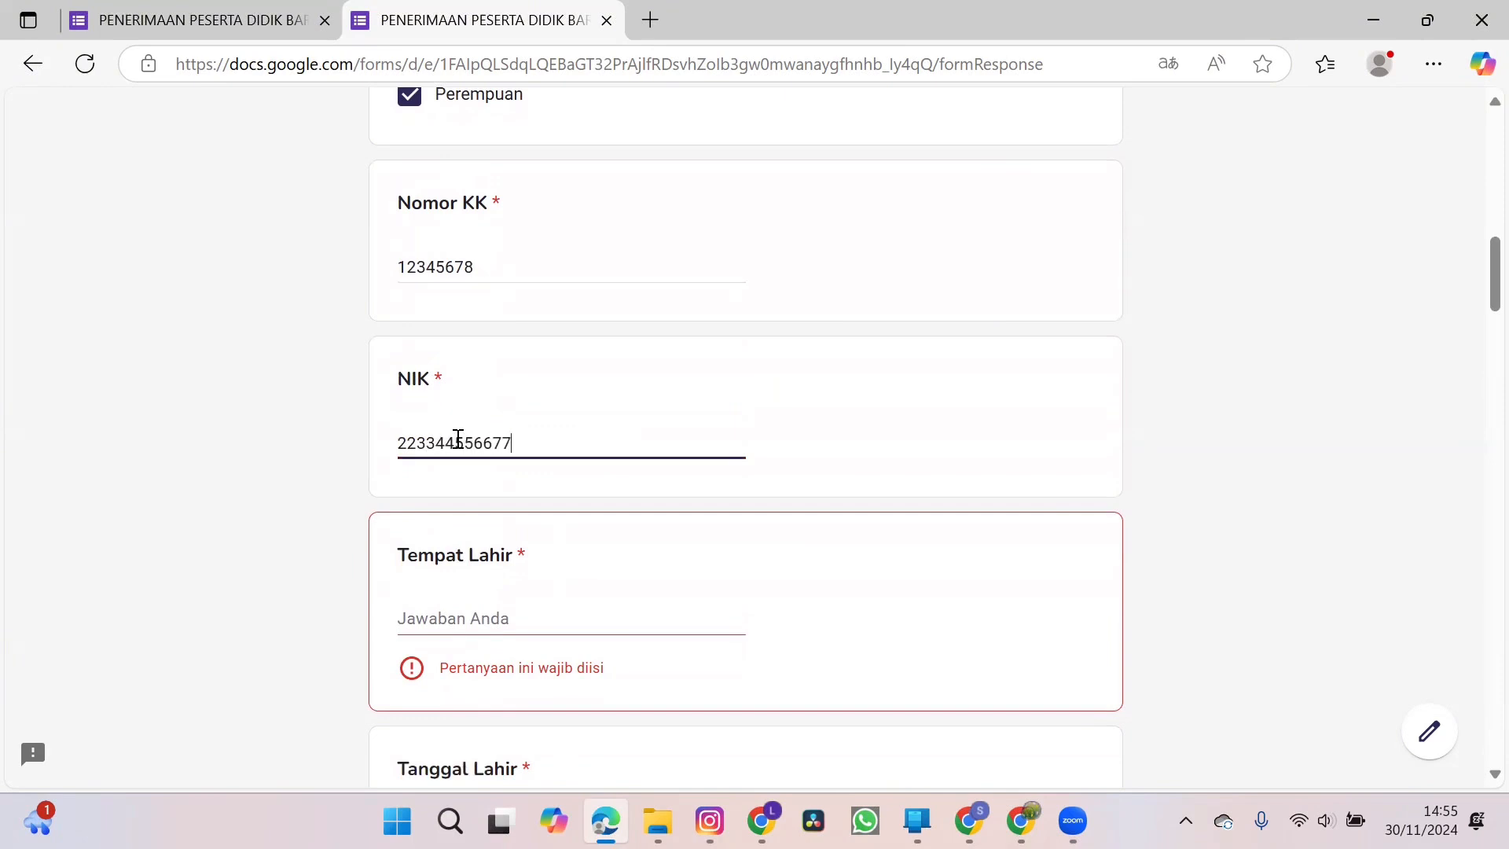
# Set the place of birth (Tempat Lahir) to Batu.
pyautogui.scroll(-2, 458, 439)
pyautogui.click(448, 473)
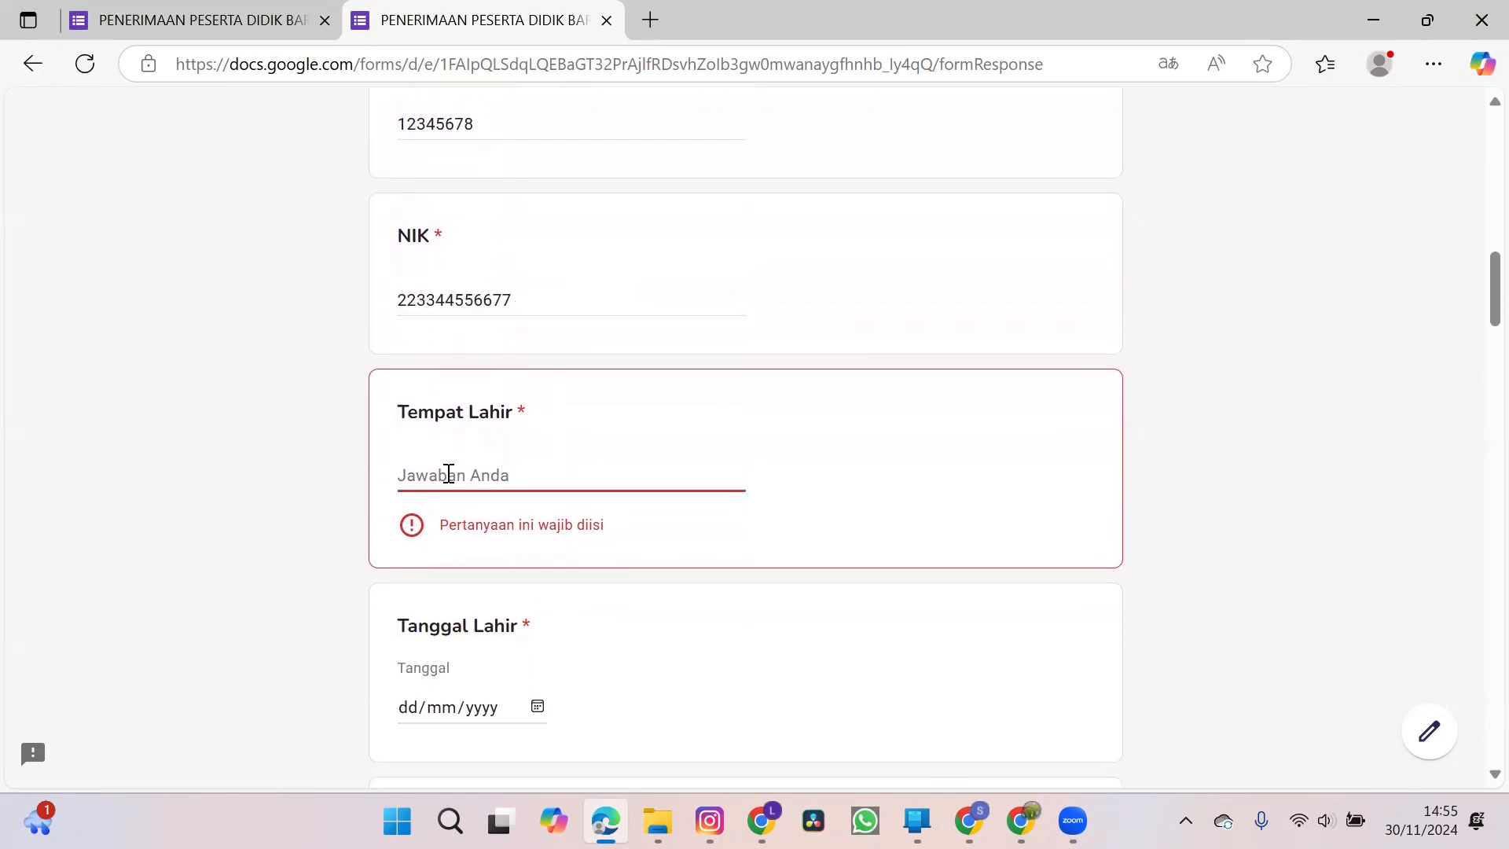
pyautogui.write('Batu')
# Choose the child's date of birth for Tanggal Lahir from the calendar.
pyautogui.scroll(-3, 448, 476)
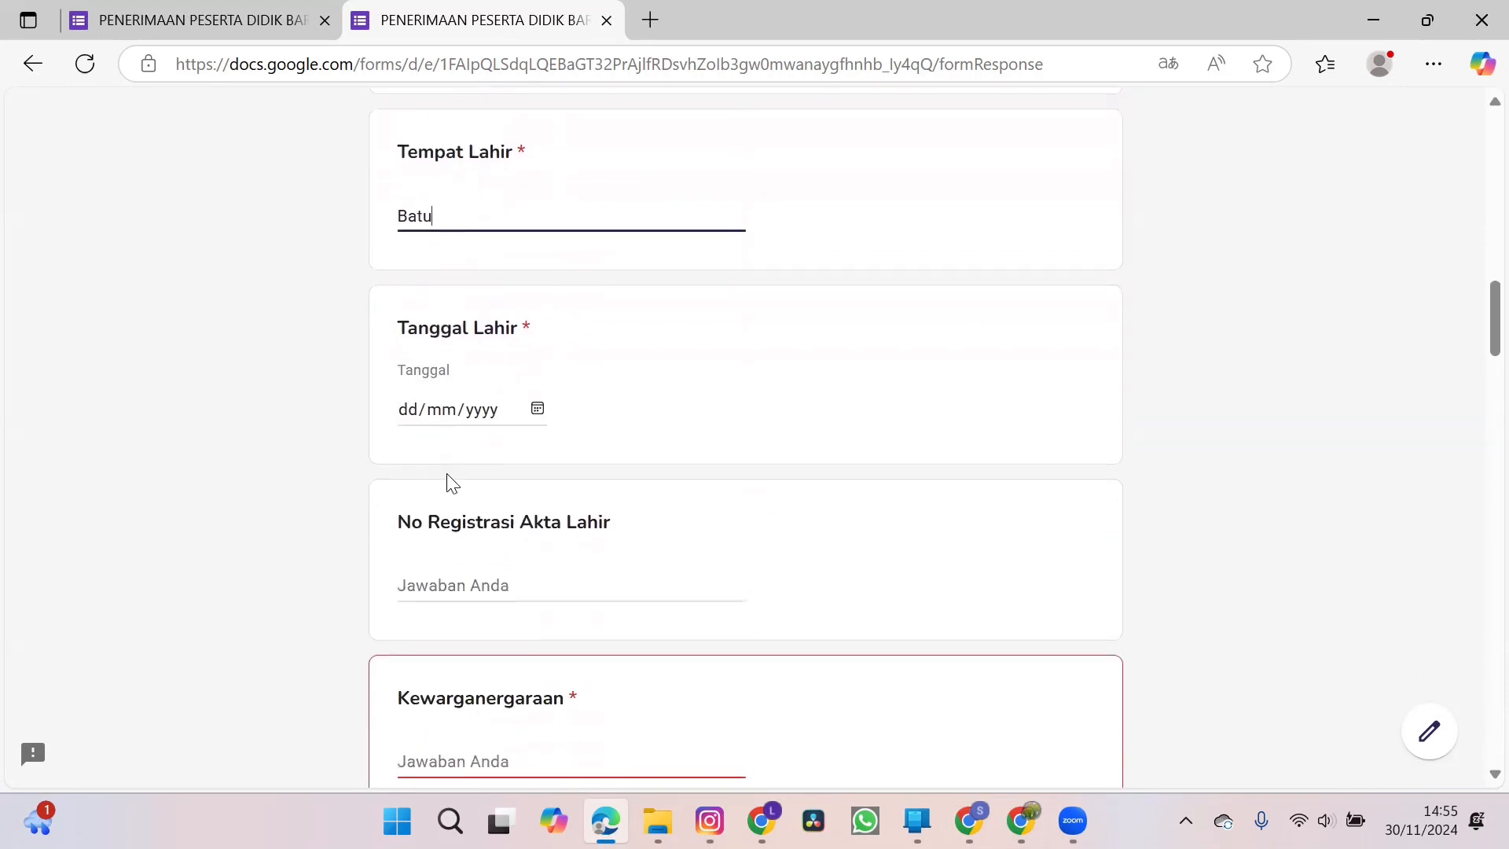
pyautogui.click(541, 418)
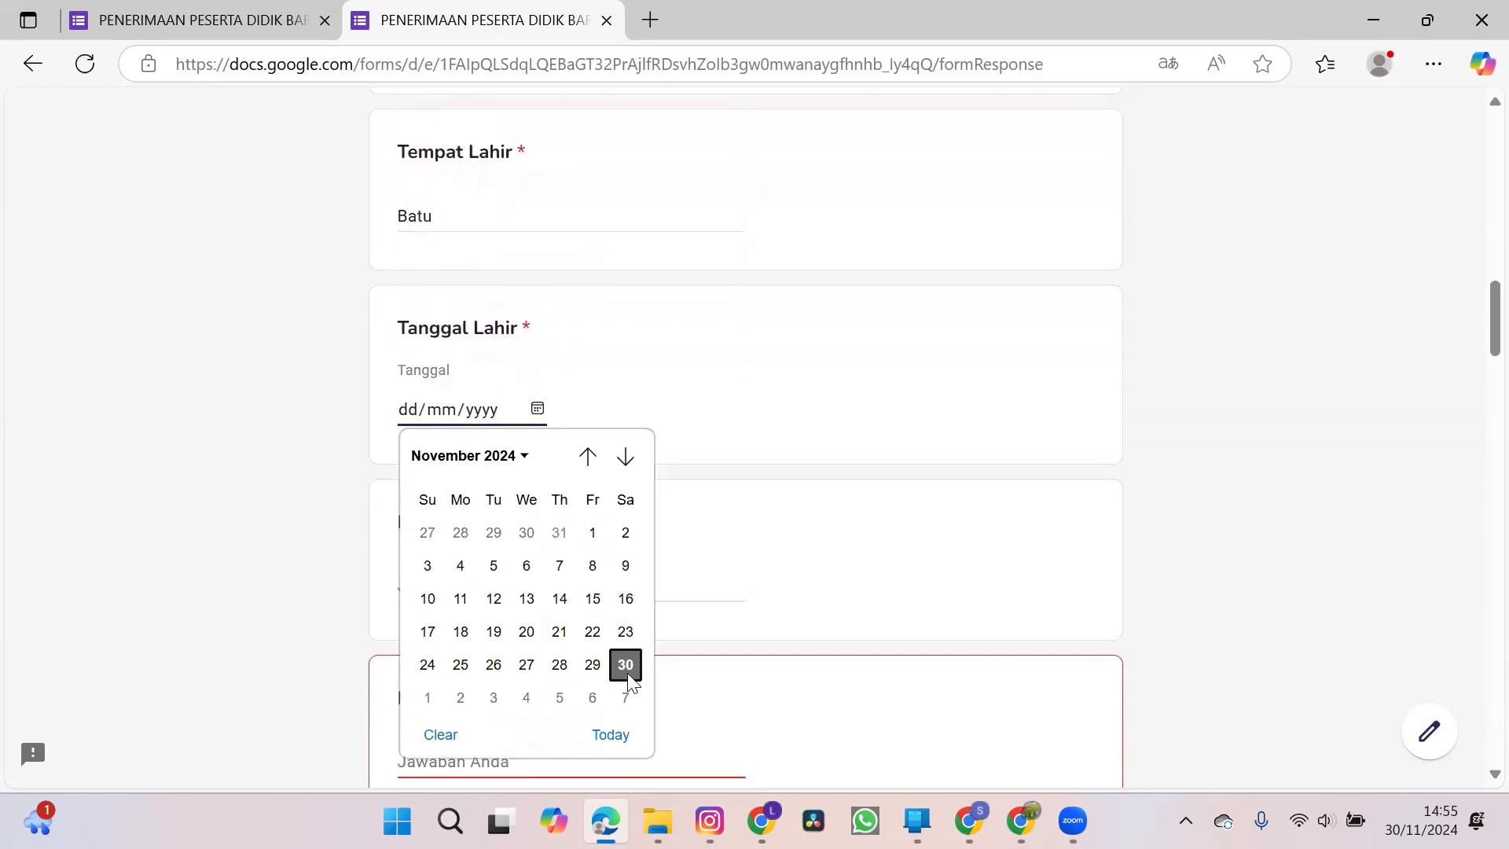
pyautogui.click(513, 458)
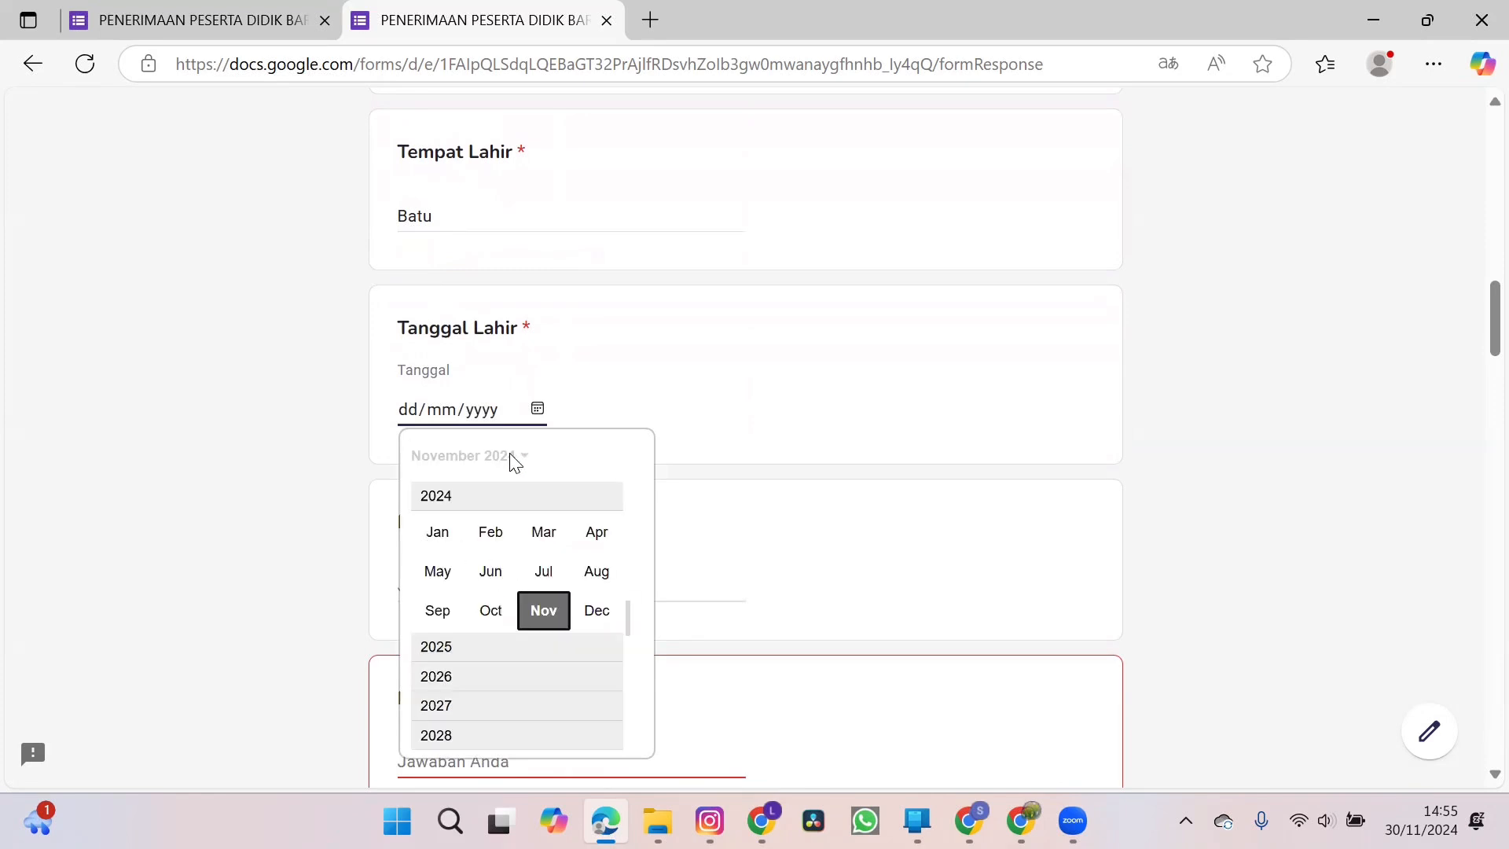
pyautogui.moveTo(627, 609); pyautogui.dragTo(627, 572)
pyautogui.scroll(2, 627, 571)
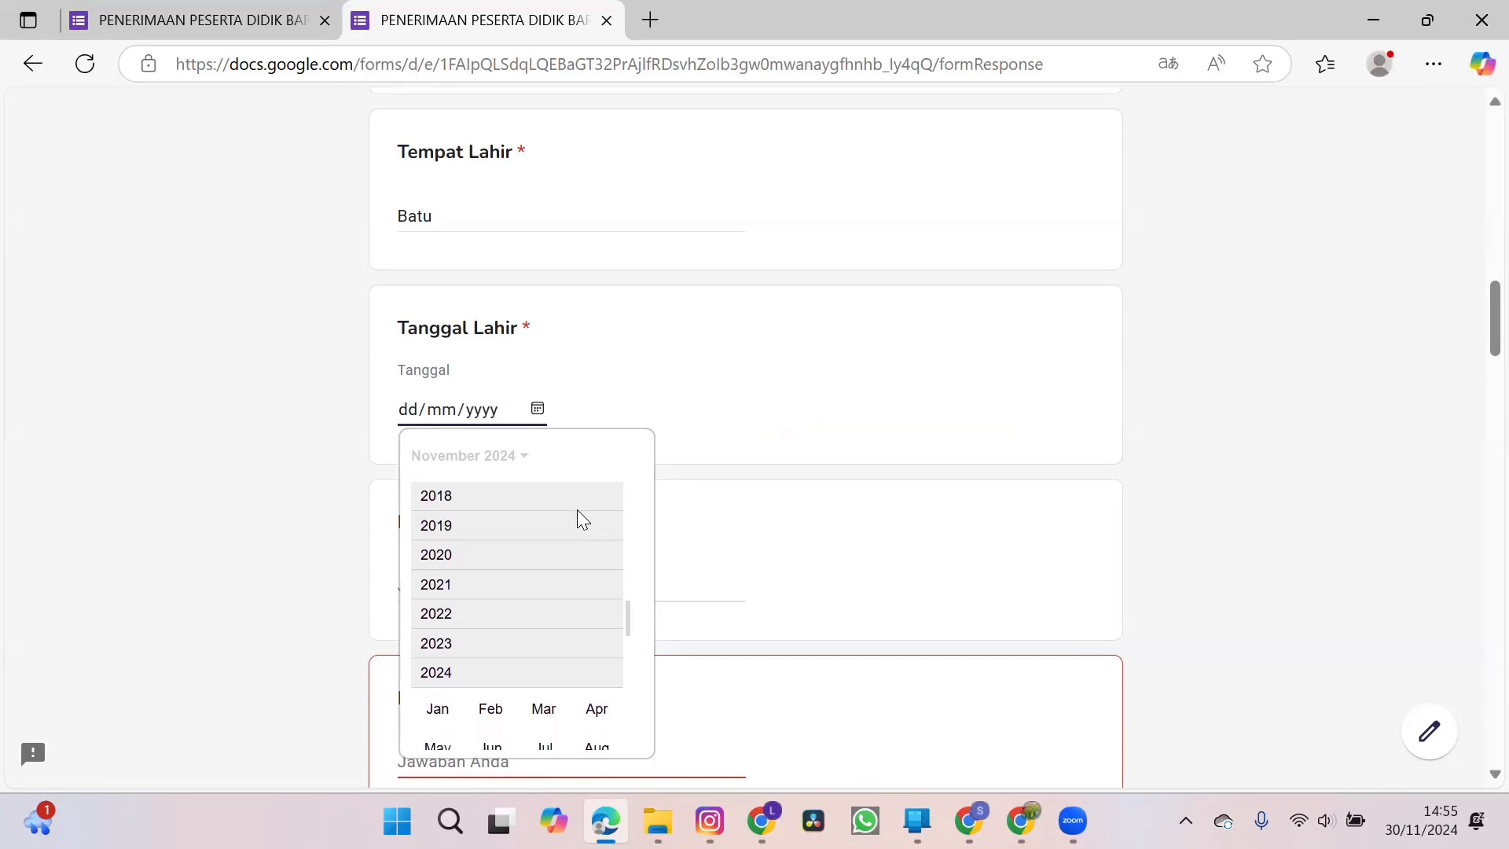
pyautogui.click(579, 507)
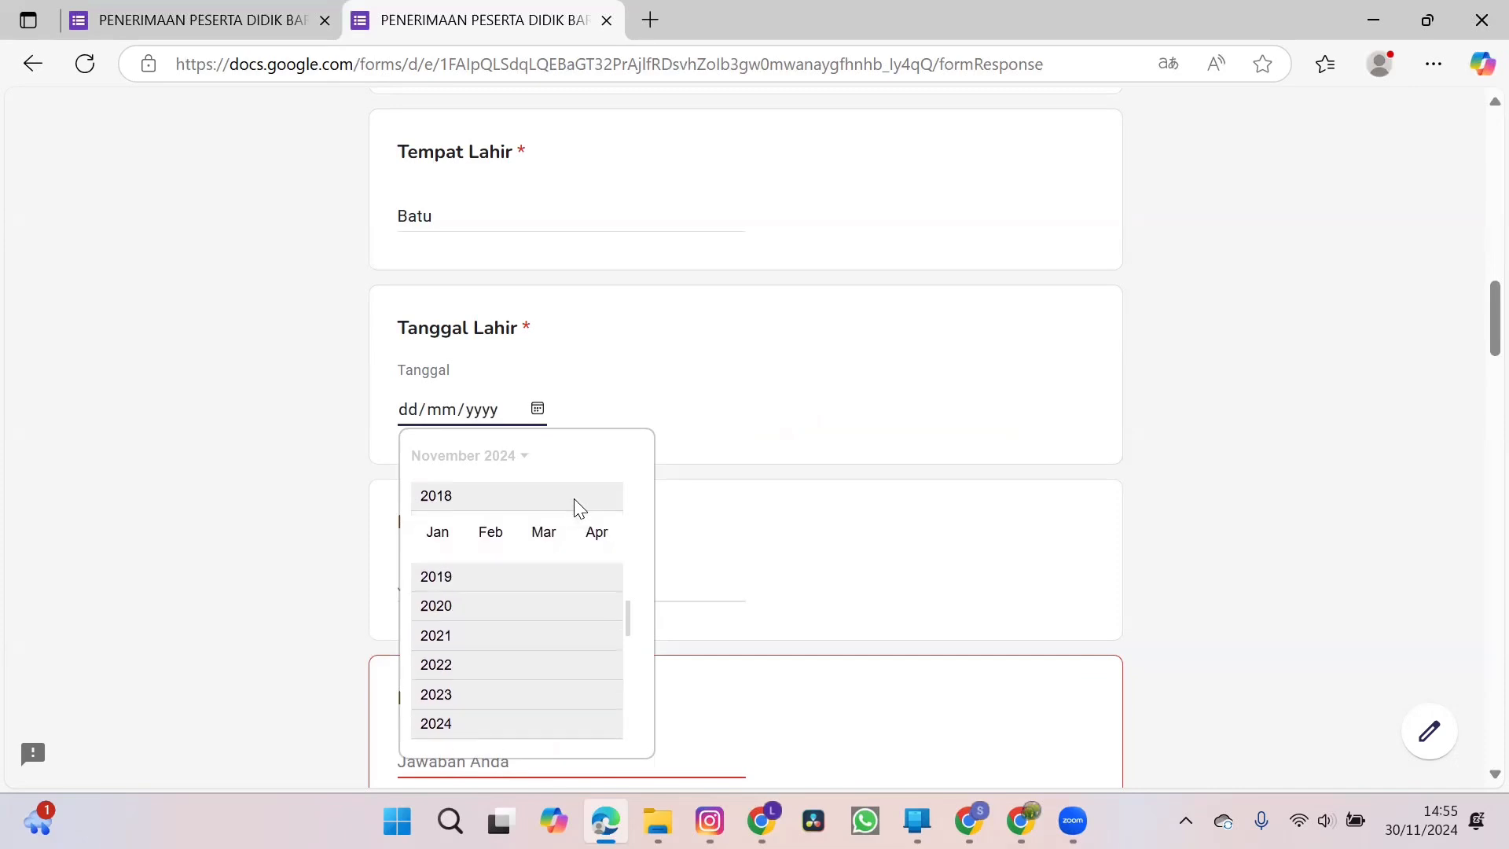
pyautogui.click(495, 531)
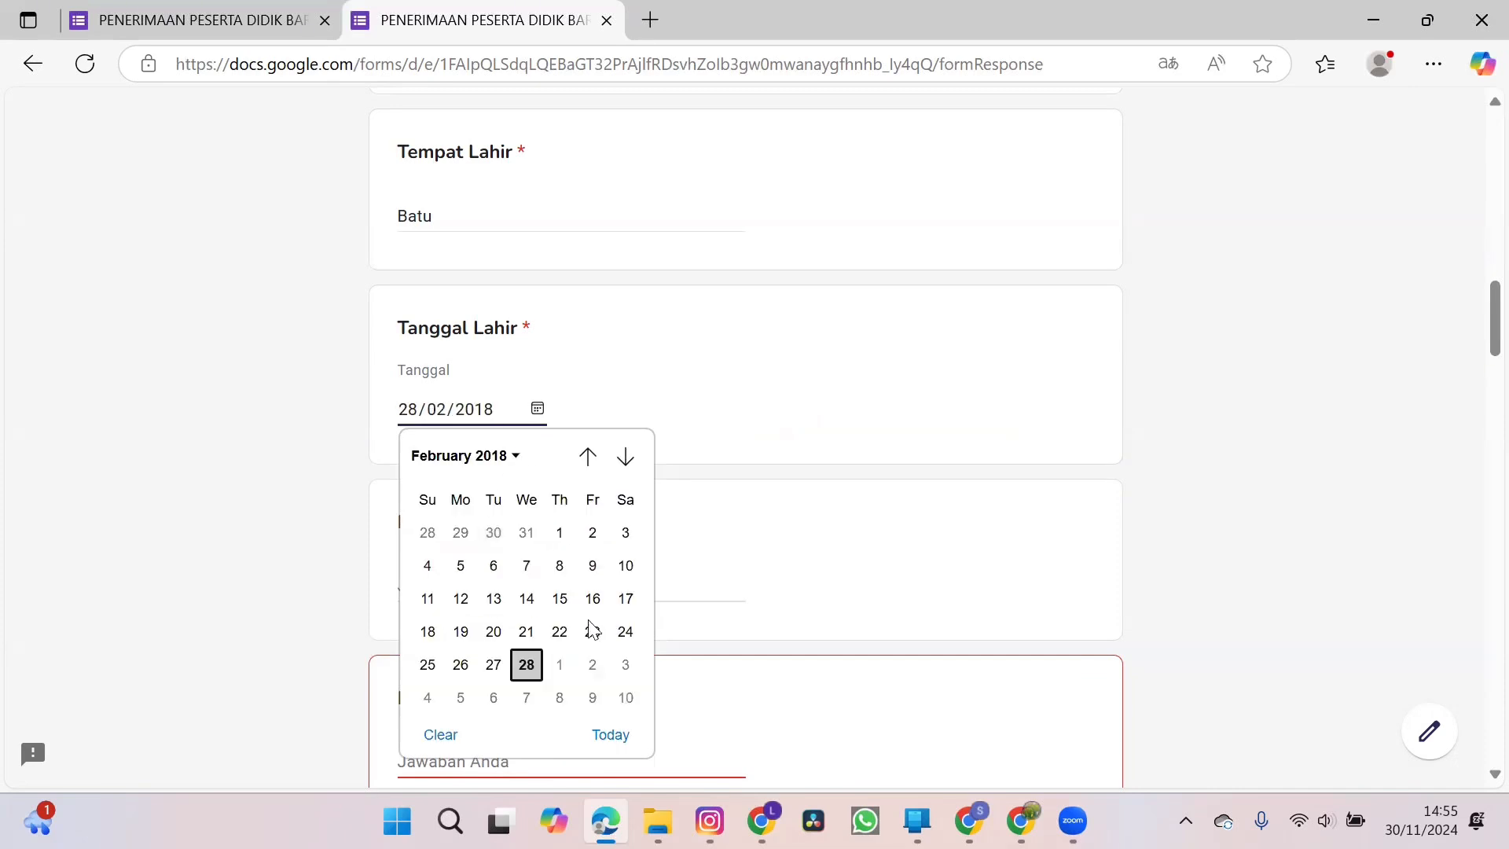
pyautogui.click(607, 383)
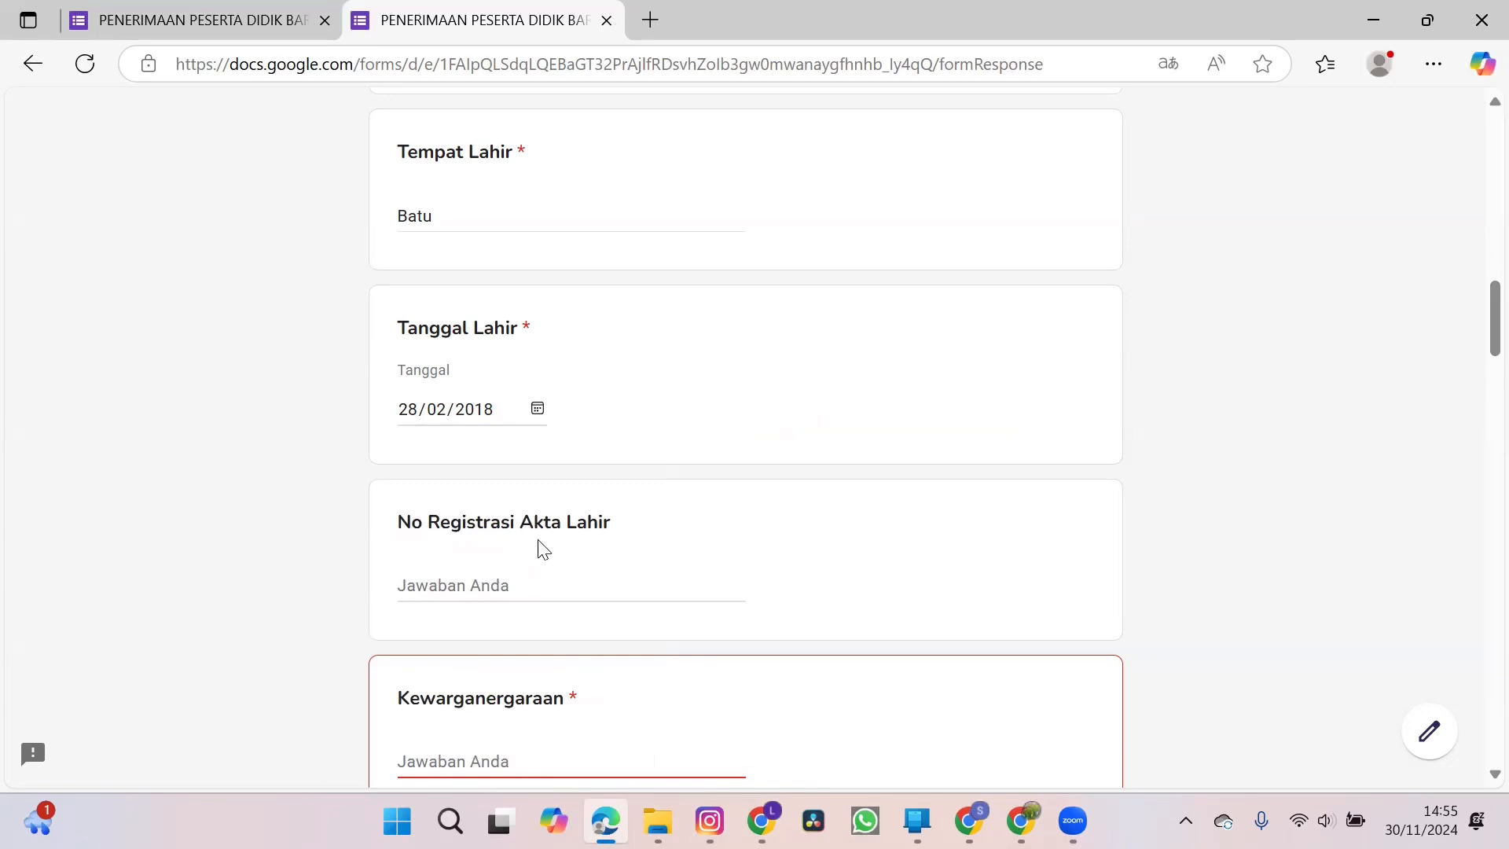
# Enter the birth certificate registration number under No Registrasi Akta Lahir.
pyautogui.click(508, 588)
pyautogui.write('12345')
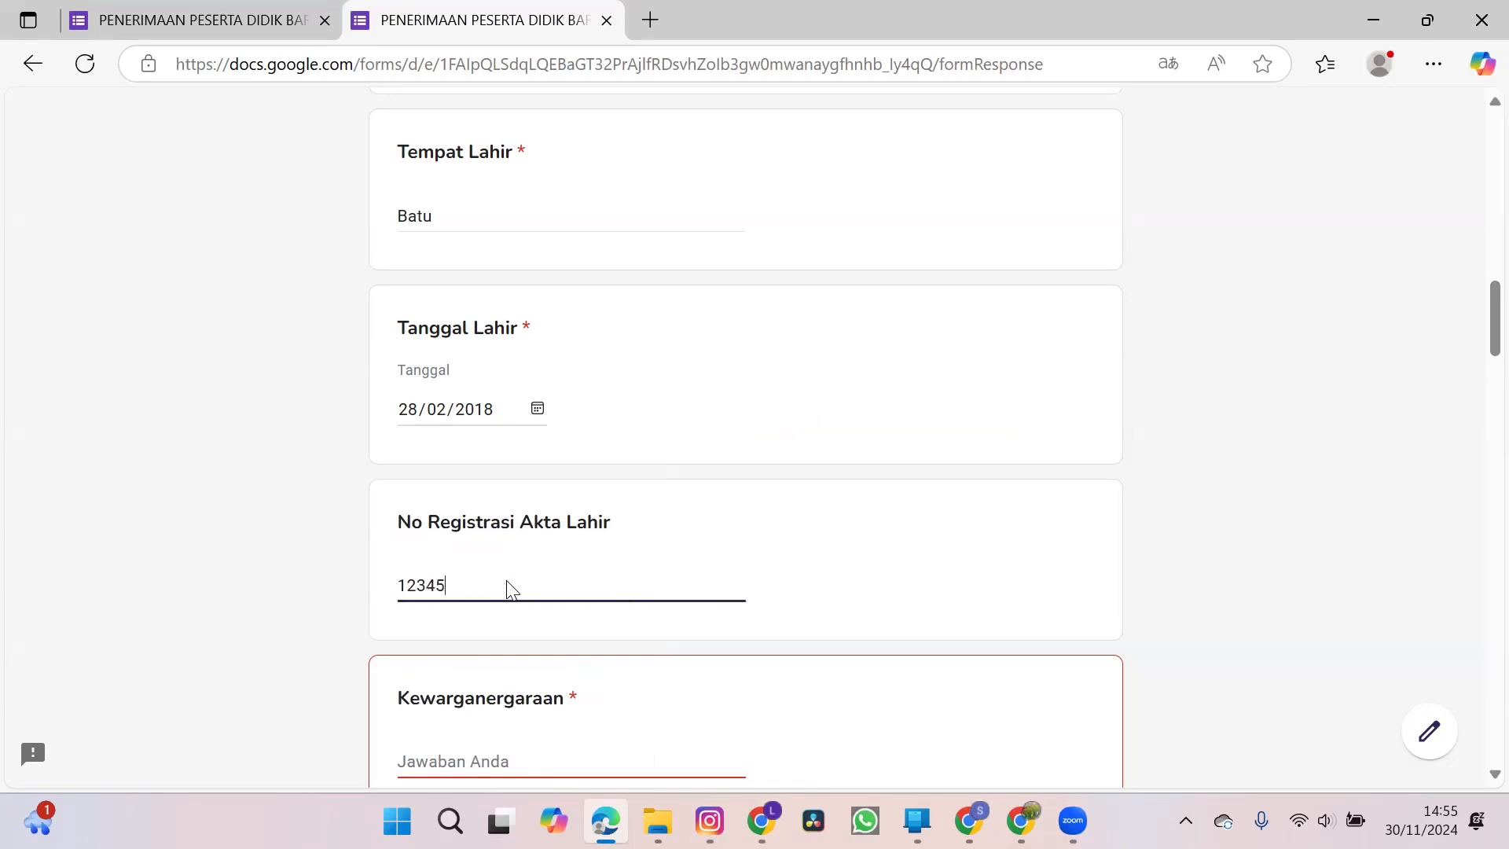
pyautogui.write('78900')
# Set the nationality to Indonesia and answer Tidak for Berkebutuhan Khusus.
pyautogui.scroll(-2, 509, 589)
pyautogui.click(490, 605)
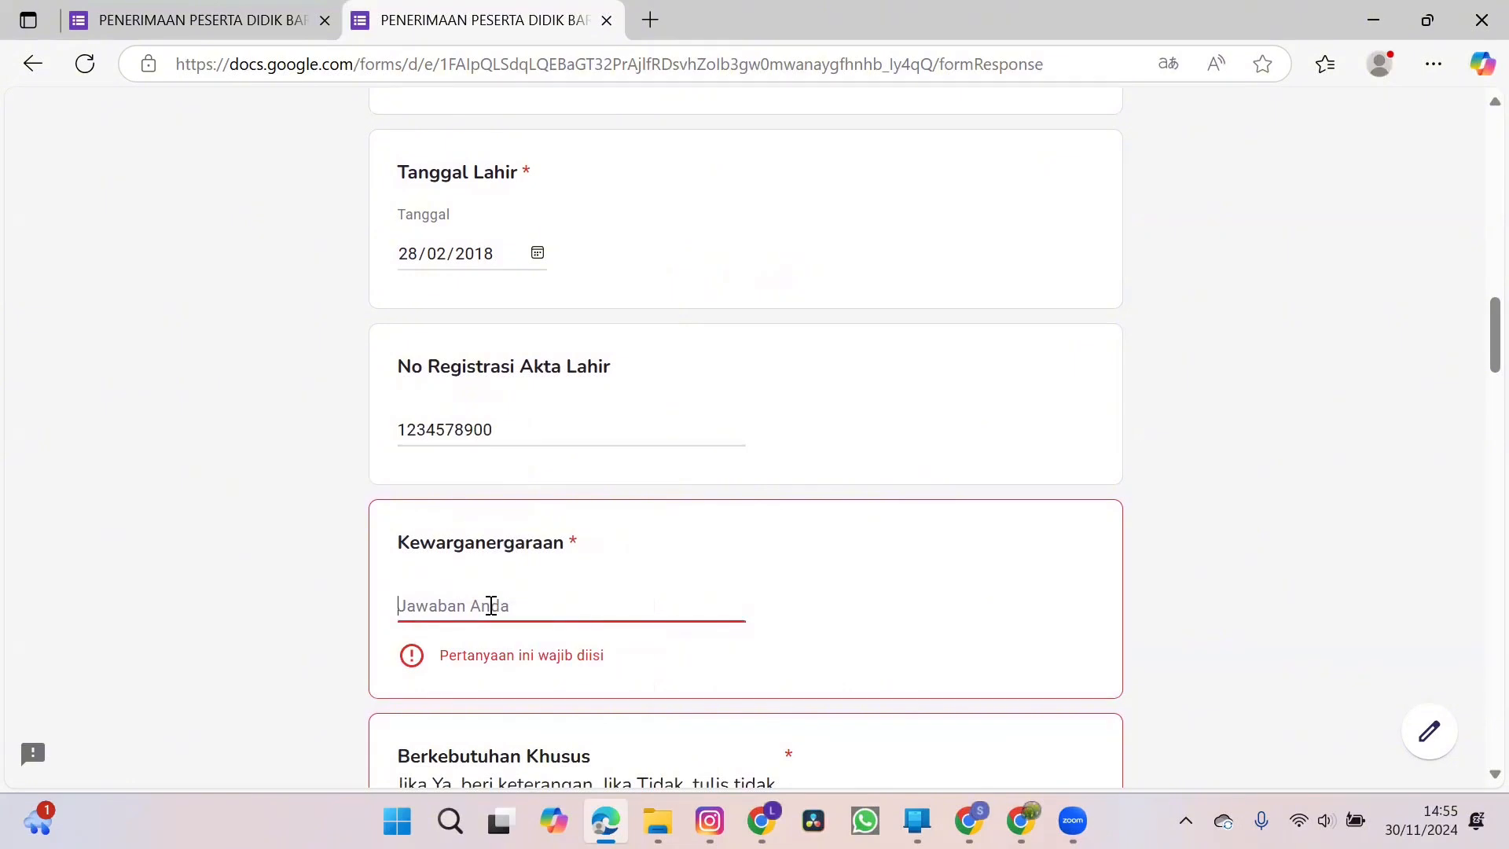
pyautogui.write('I')
pyautogui.press('BackSpace')
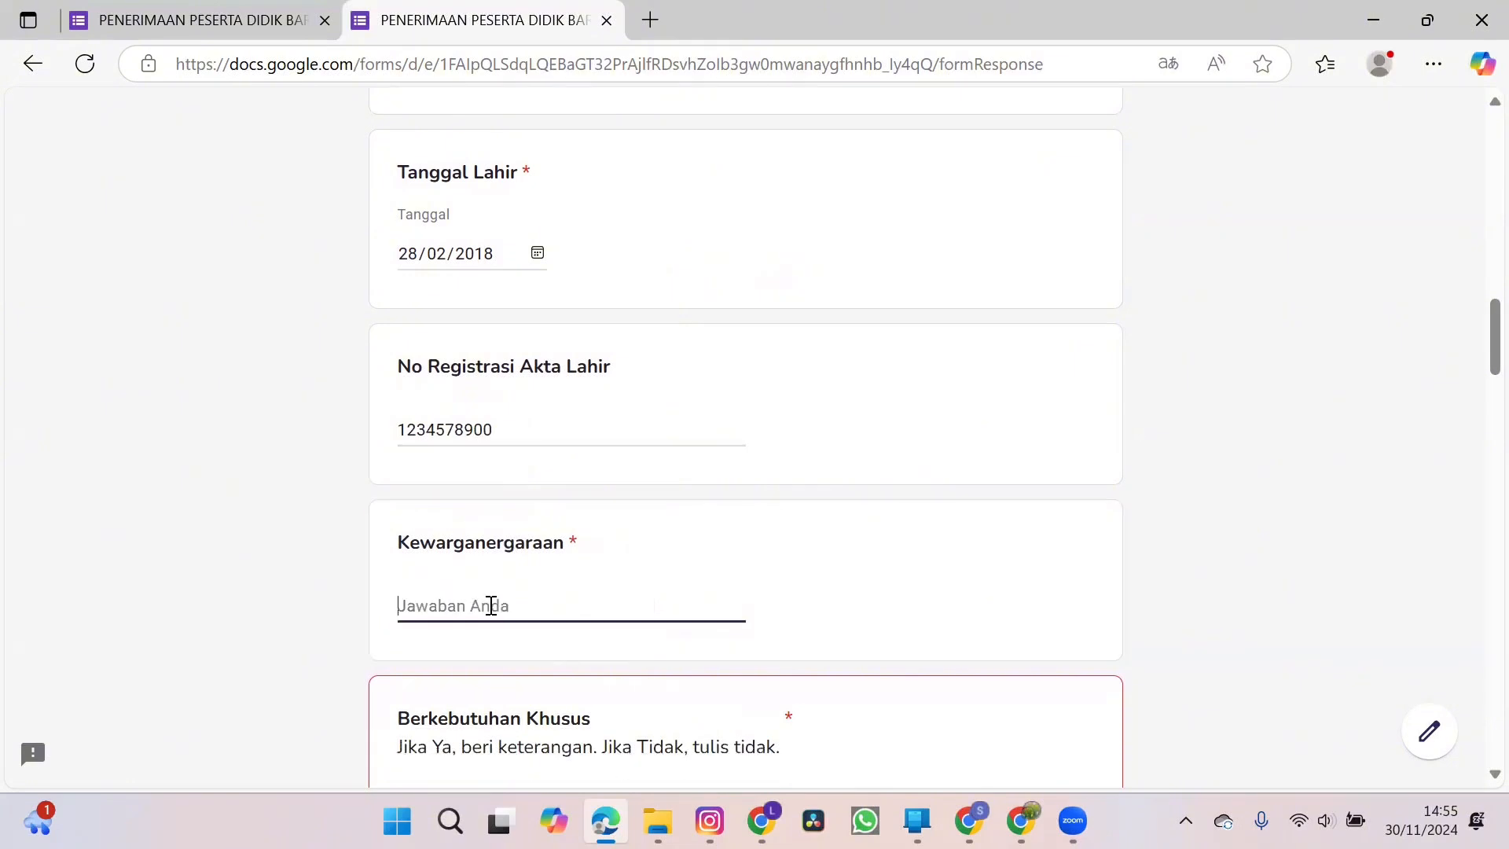
pyautogui.write('Indonesia')
pyautogui.scroll(-3, 490, 606)
pyautogui.click(486, 552)
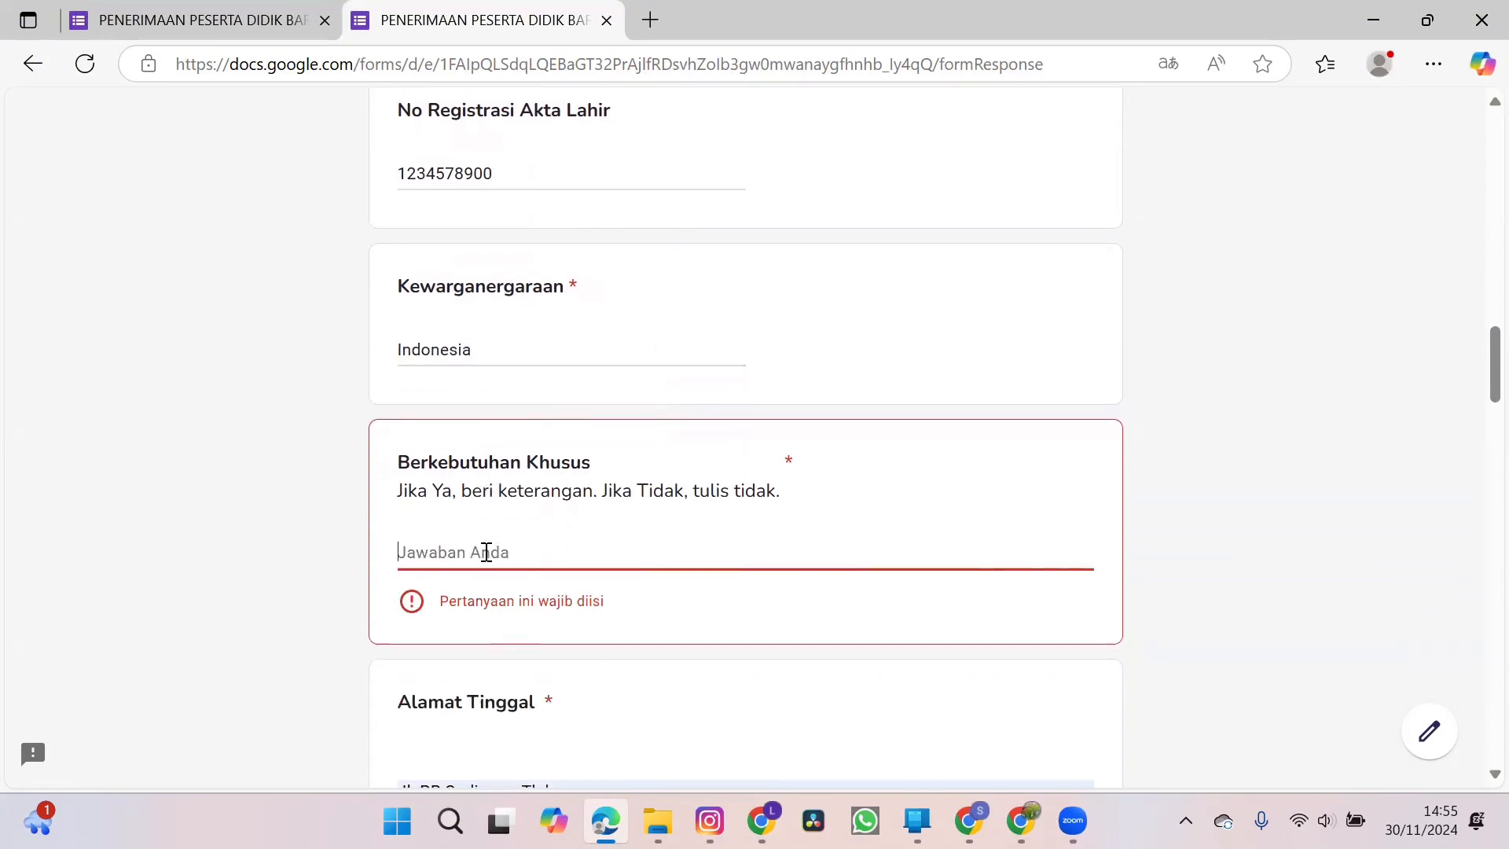
pyautogui.write('Tidak')
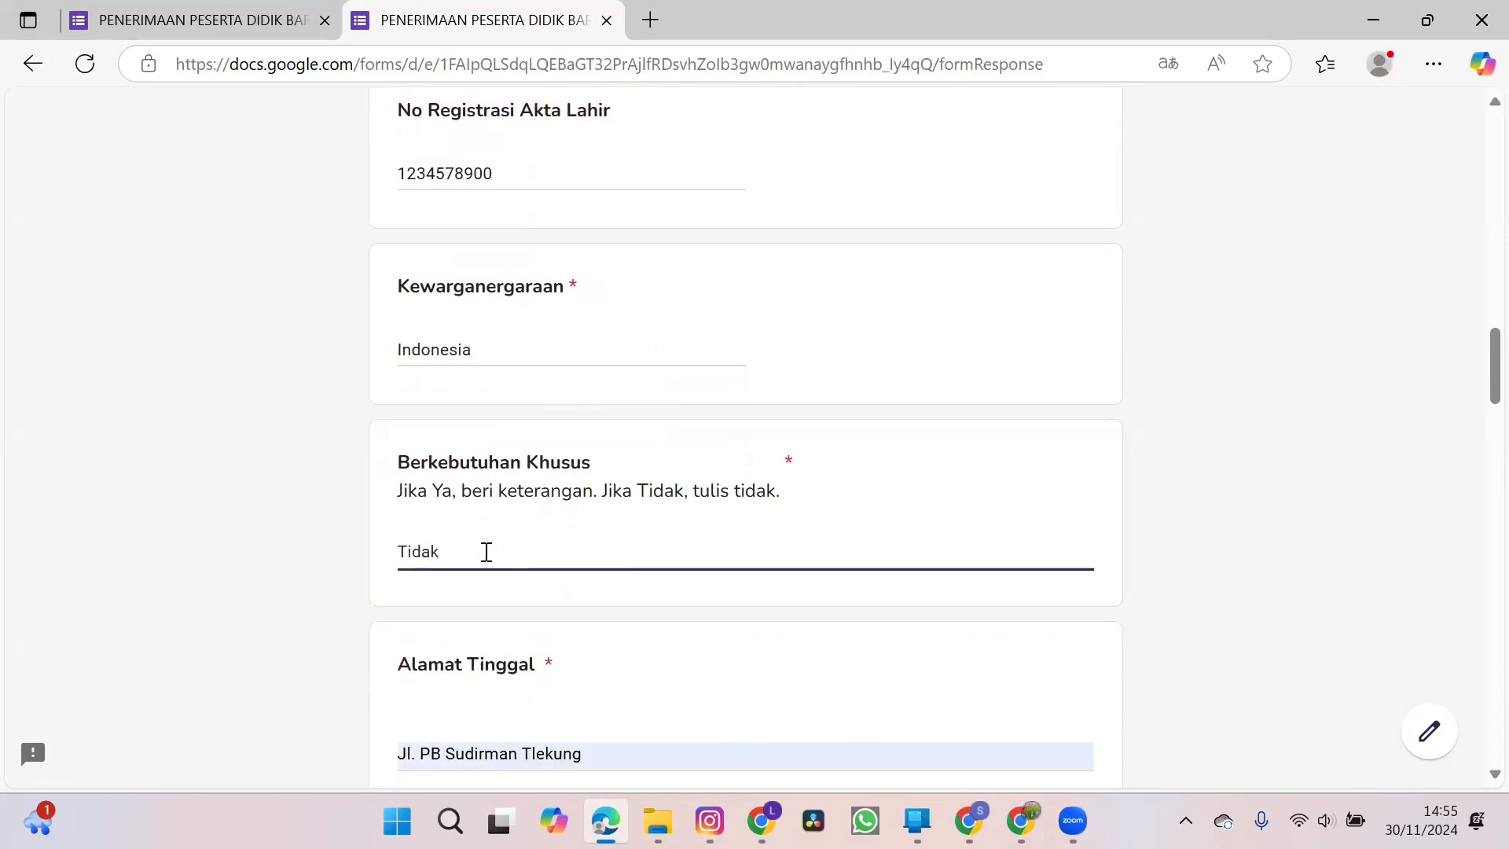
# Fill in the RT and RW numbers of the child's home address.
pyautogui.scroll(-2, 486, 552)
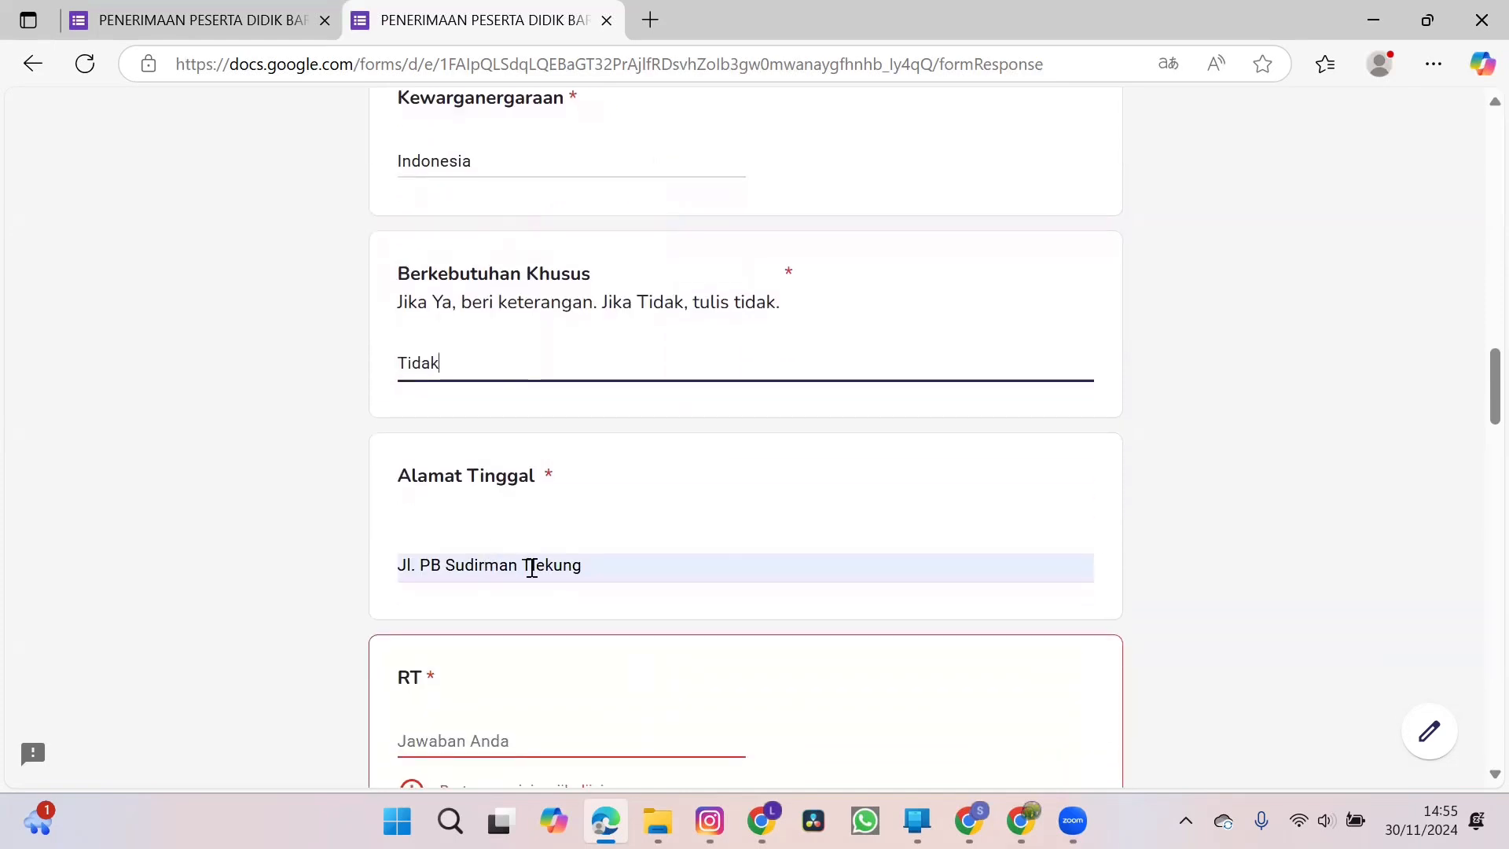
pyautogui.scroll(-2, 460, 623)
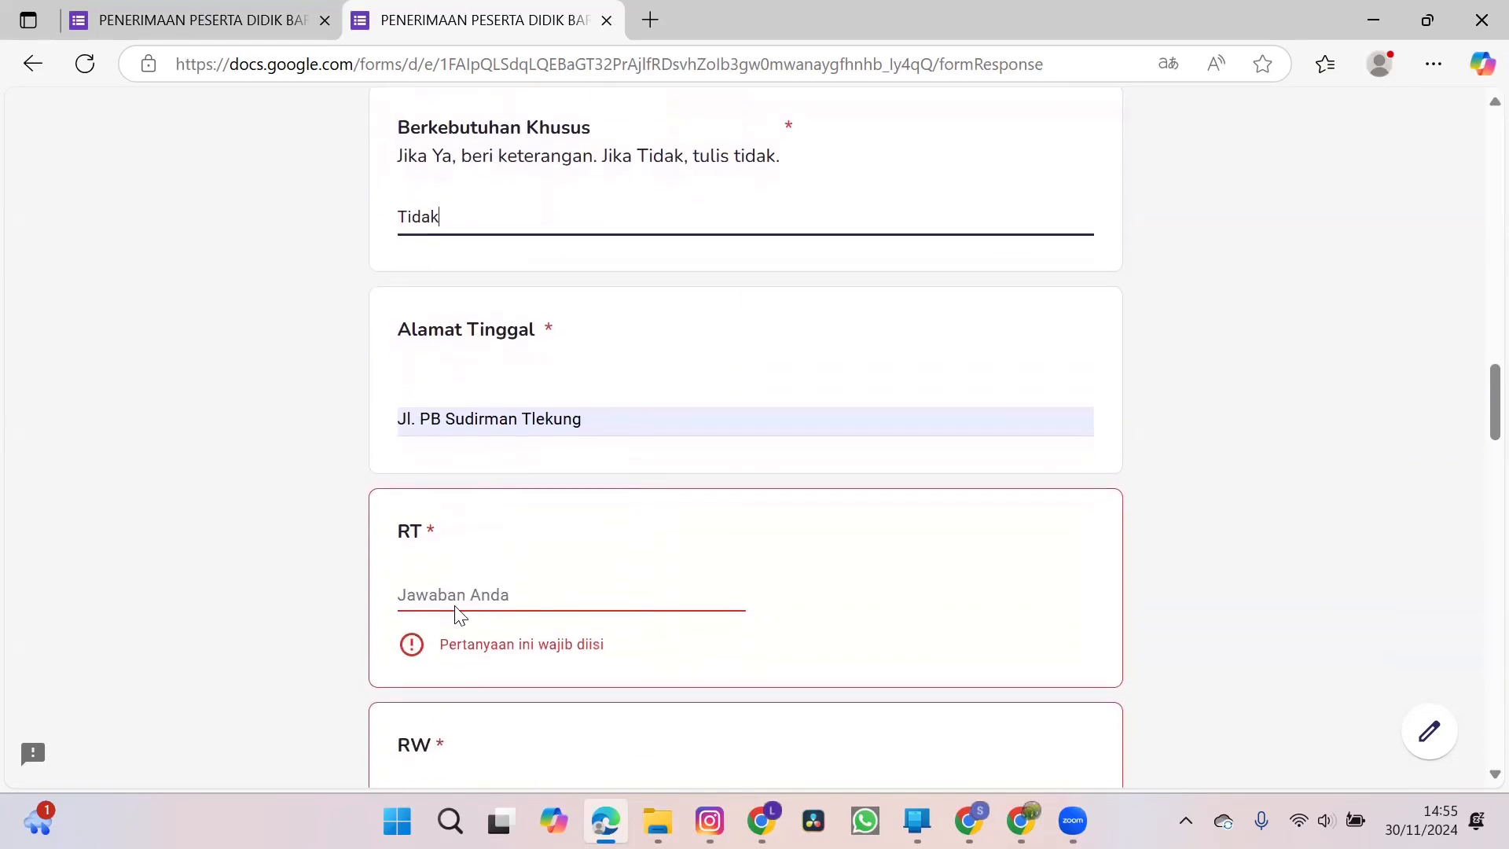
pyautogui.click(456, 595)
pyautogui.write('002')
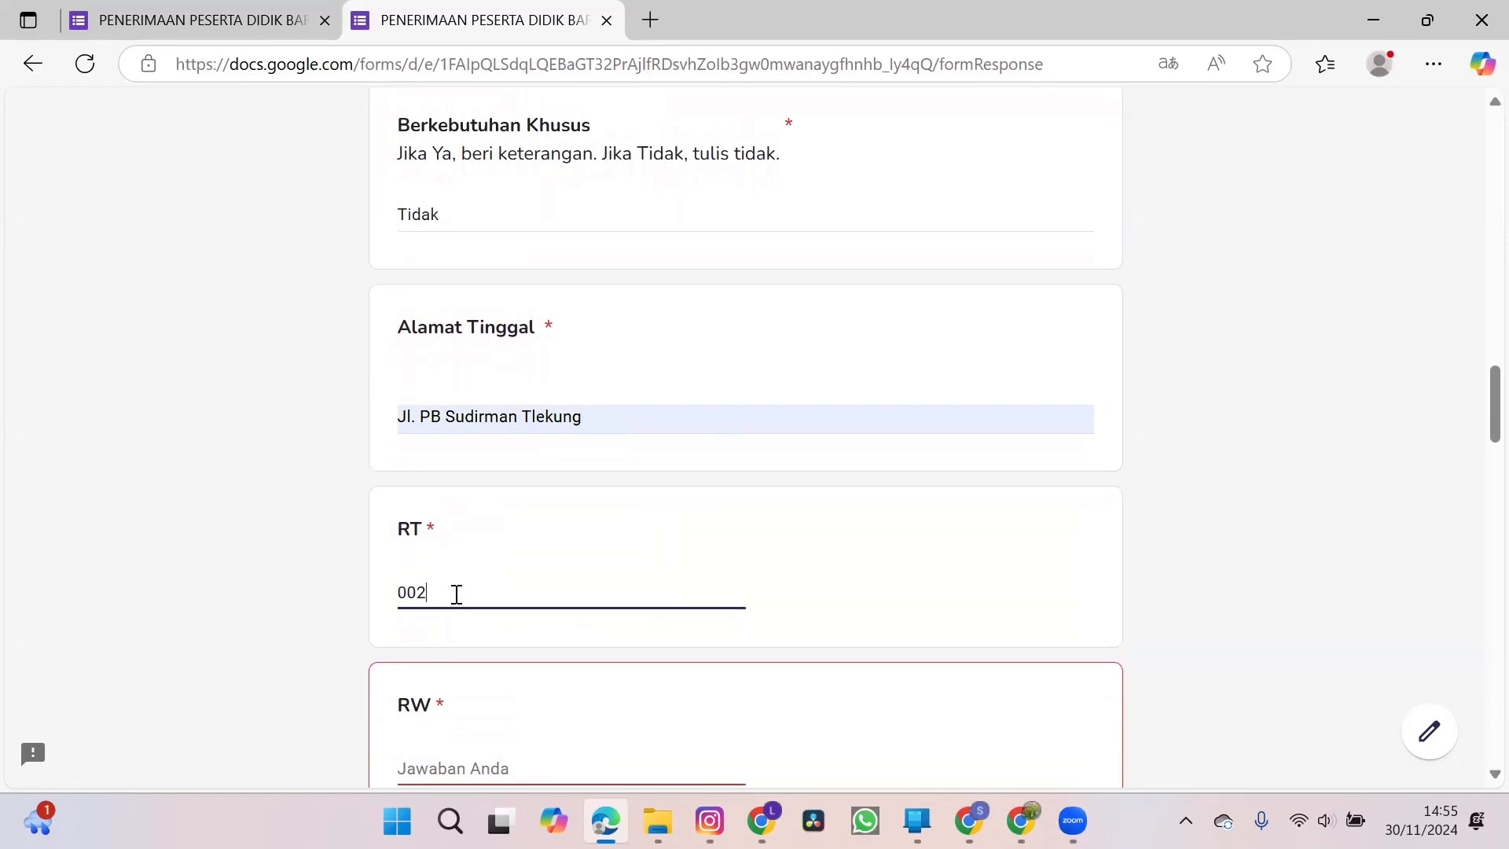
pyautogui.scroll(-2, 457, 595)
pyautogui.click(453, 597)
pyautogui.write('006')
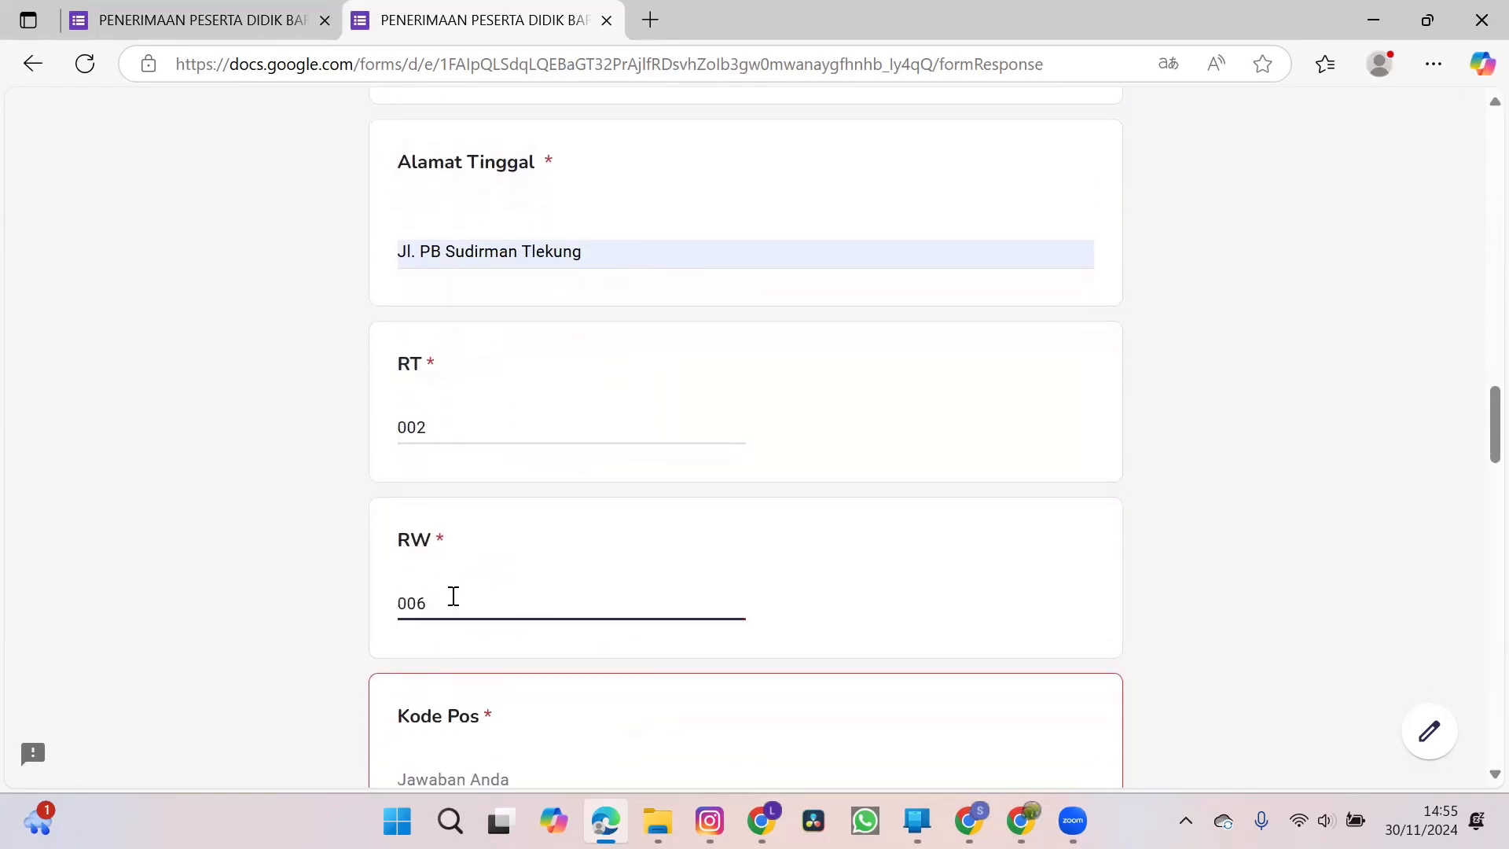
# Fill in the postal code under Kode Pos and the province under Provinsi of the child's home address.
pyautogui.scroll(-3, 453, 597)
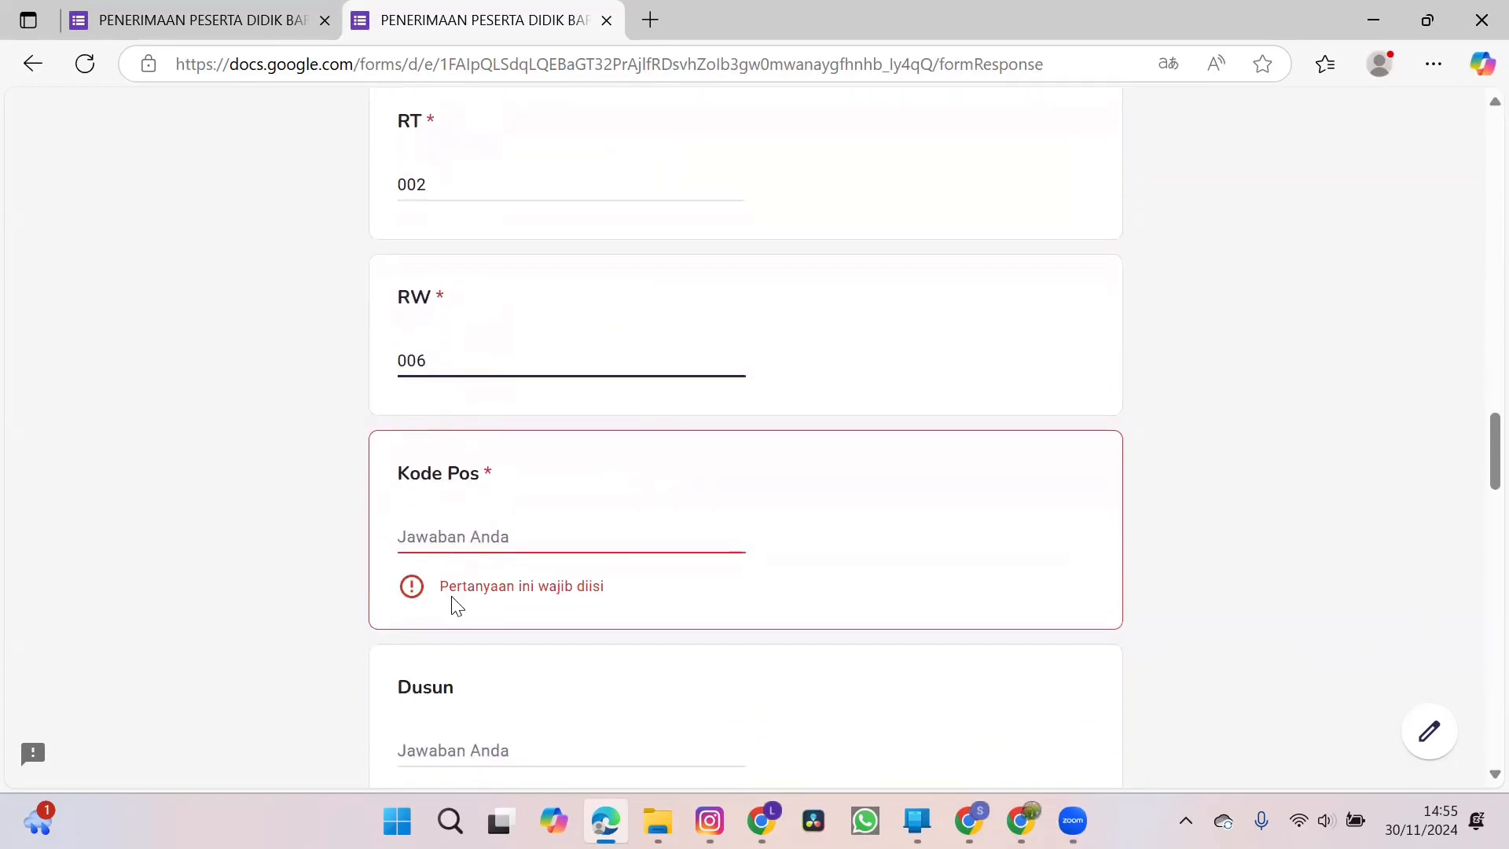
pyautogui.click(446, 537)
pyautogui.write('65314')
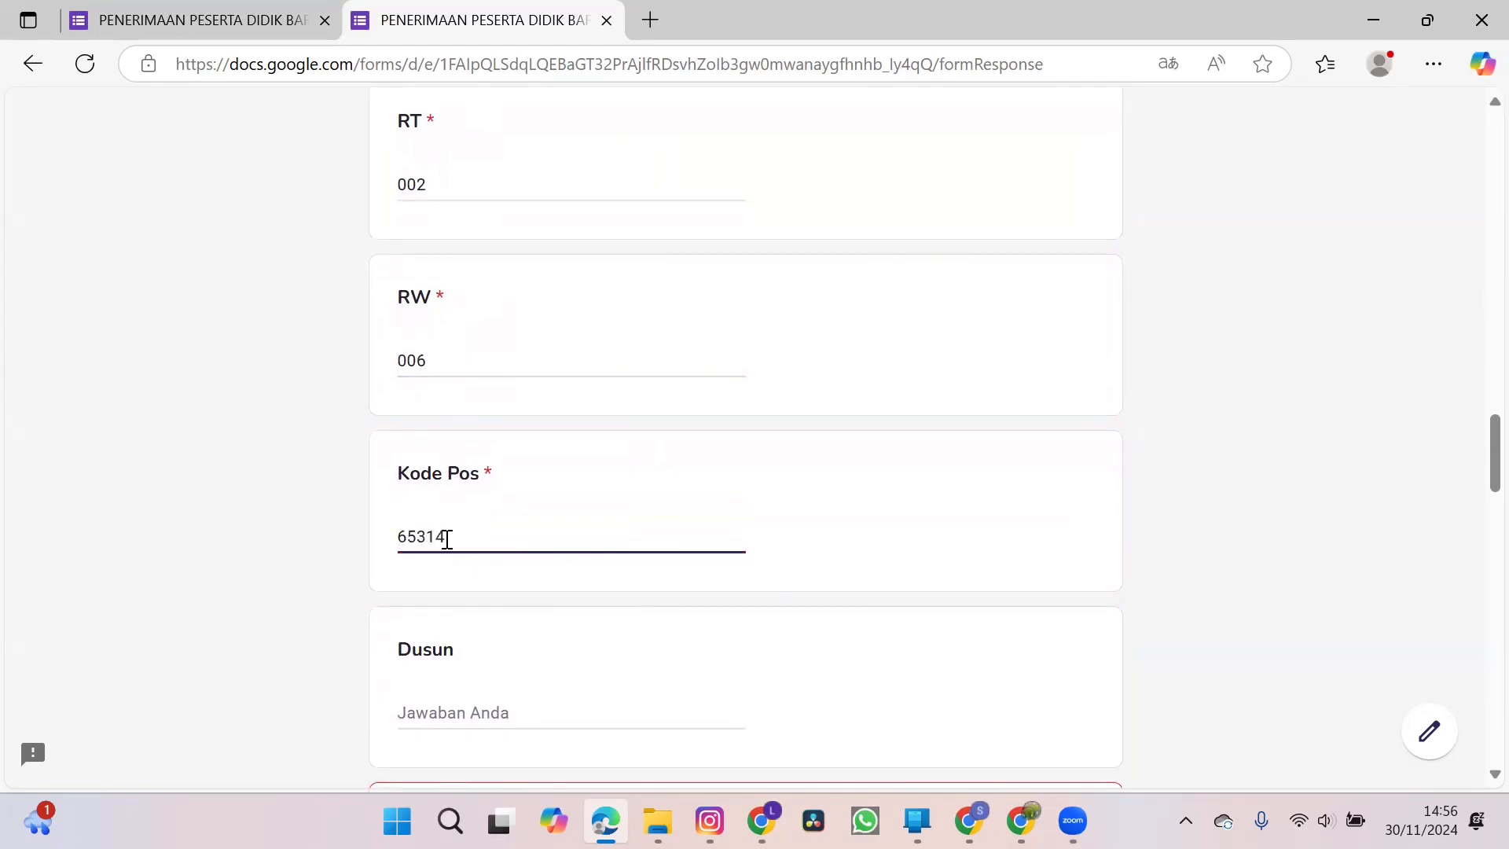
pyautogui.scroll(-3, 446, 539)
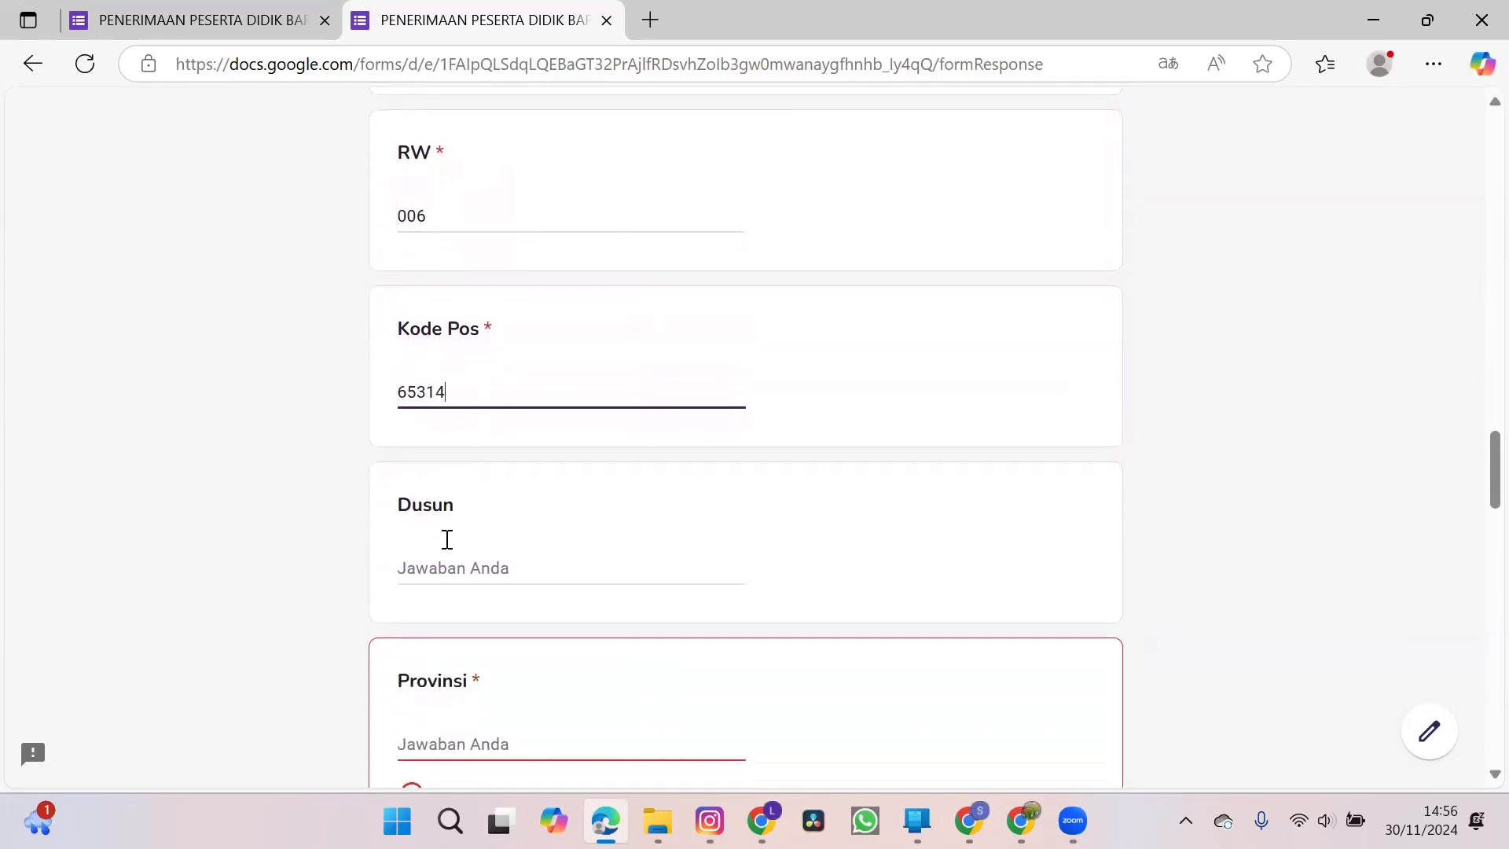
pyautogui.click(454, 629)
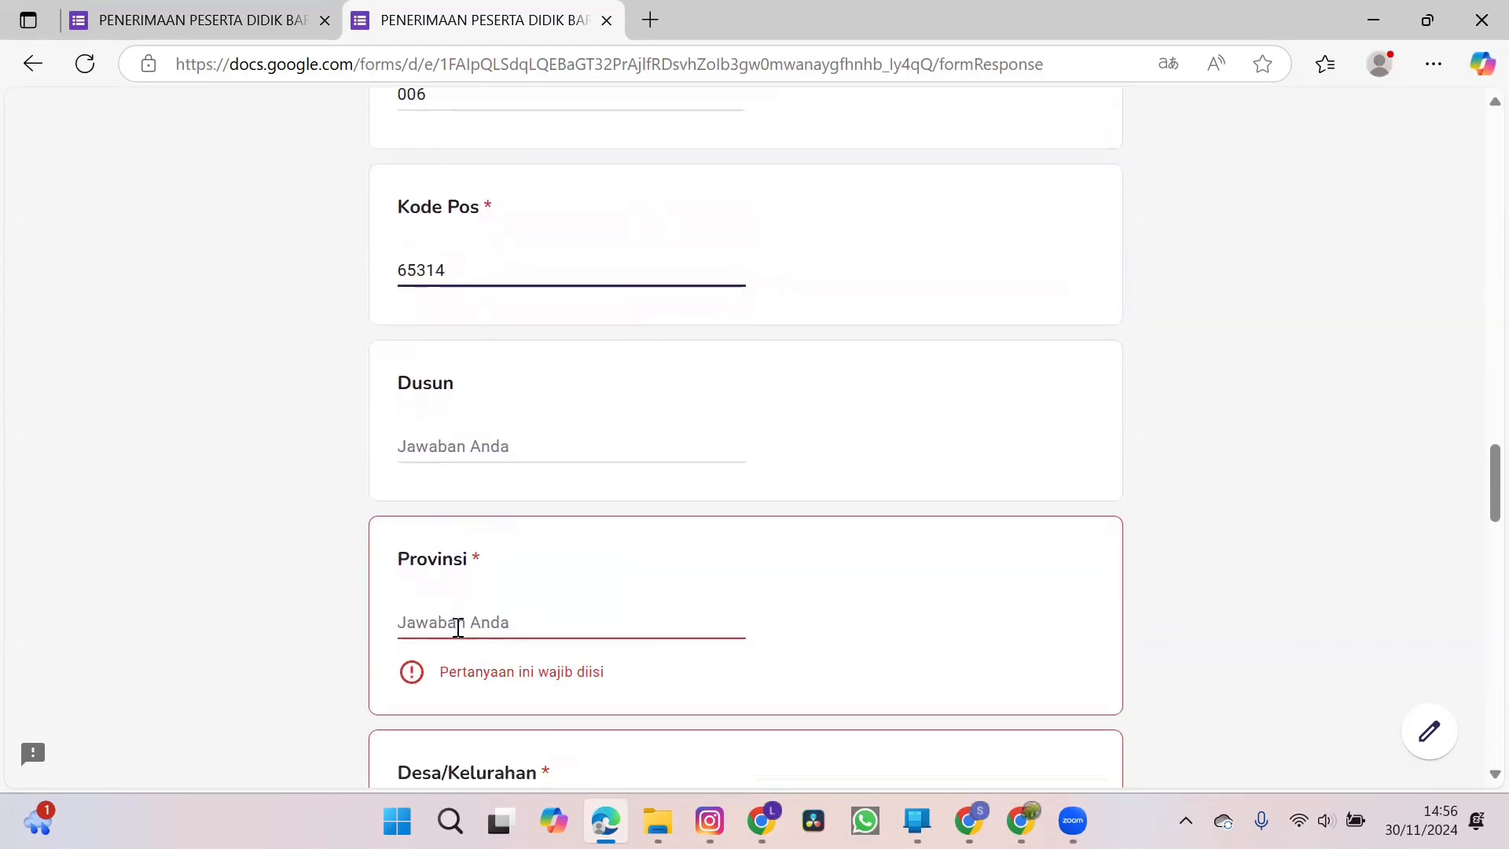
pyautogui.write('Jawa')
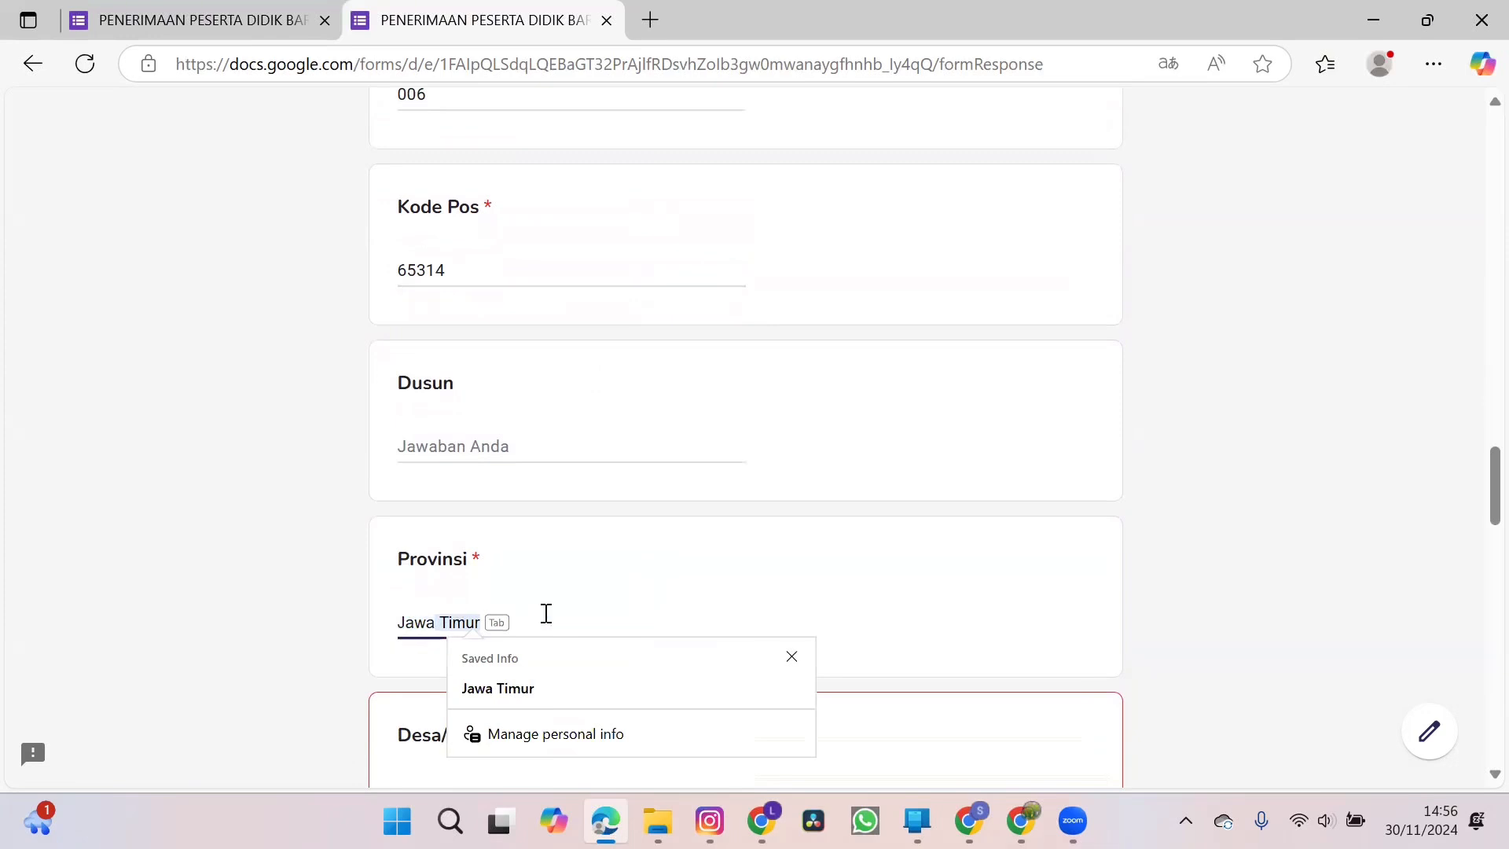
pyautogui.click(536, 686)
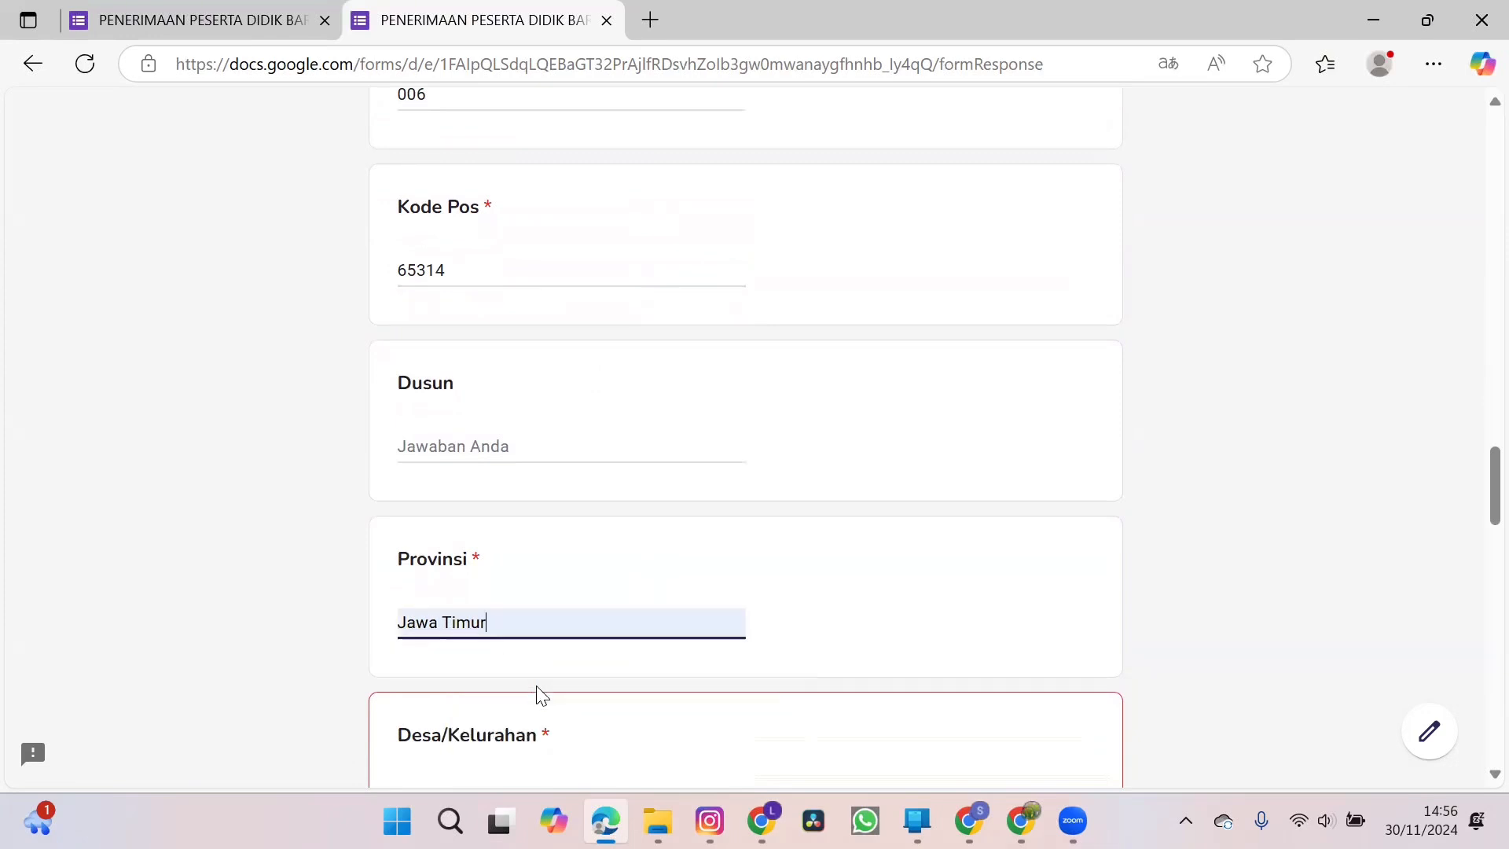
# Enter the village name of the child's home address under Desa/Kelurahan.
pyautogui.scroll(-4, 841, 621)
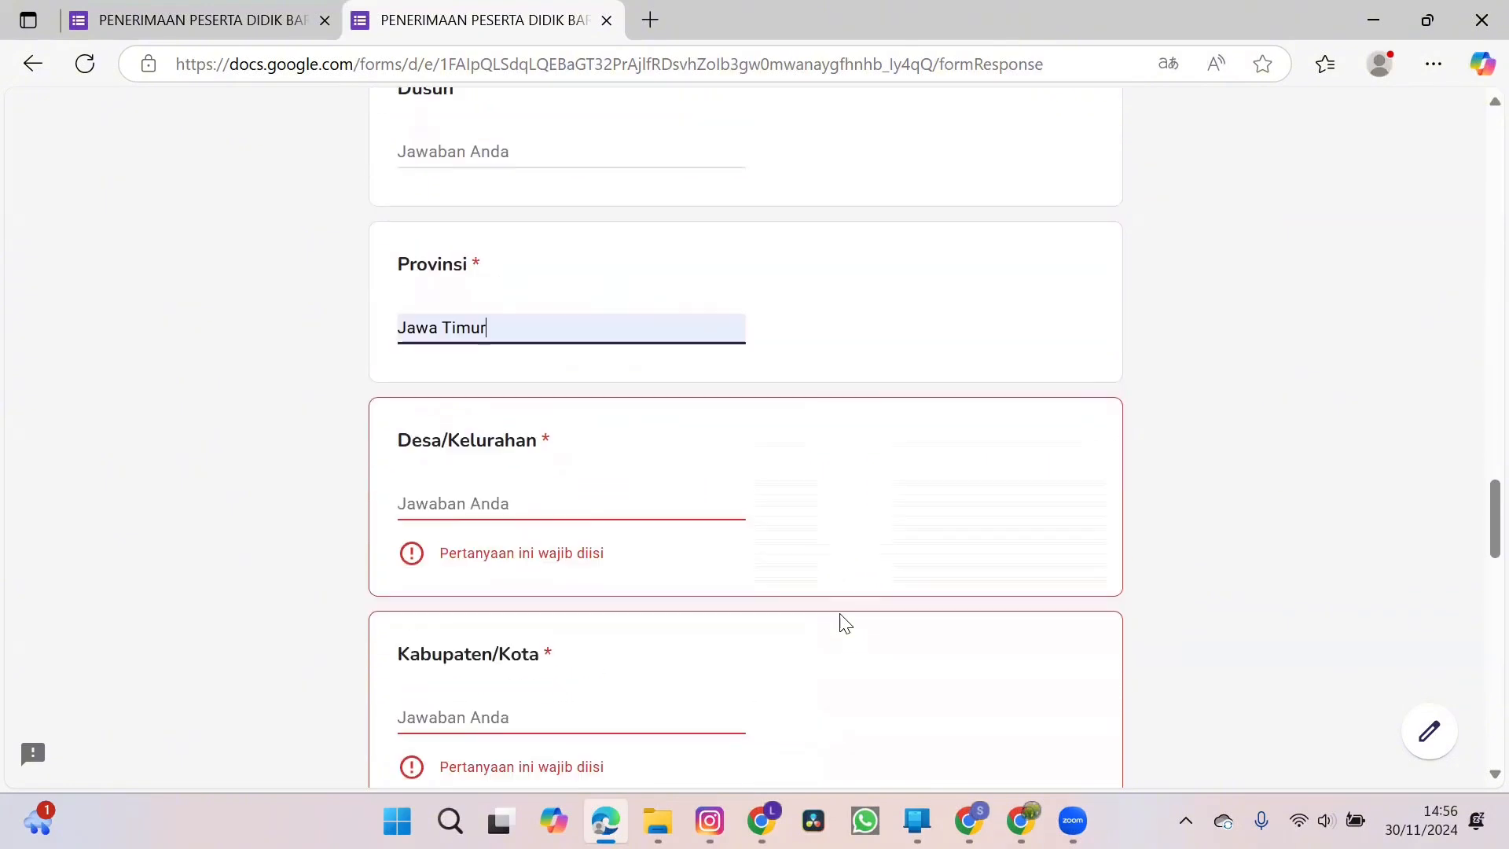
pyautogui.click(576, 493)
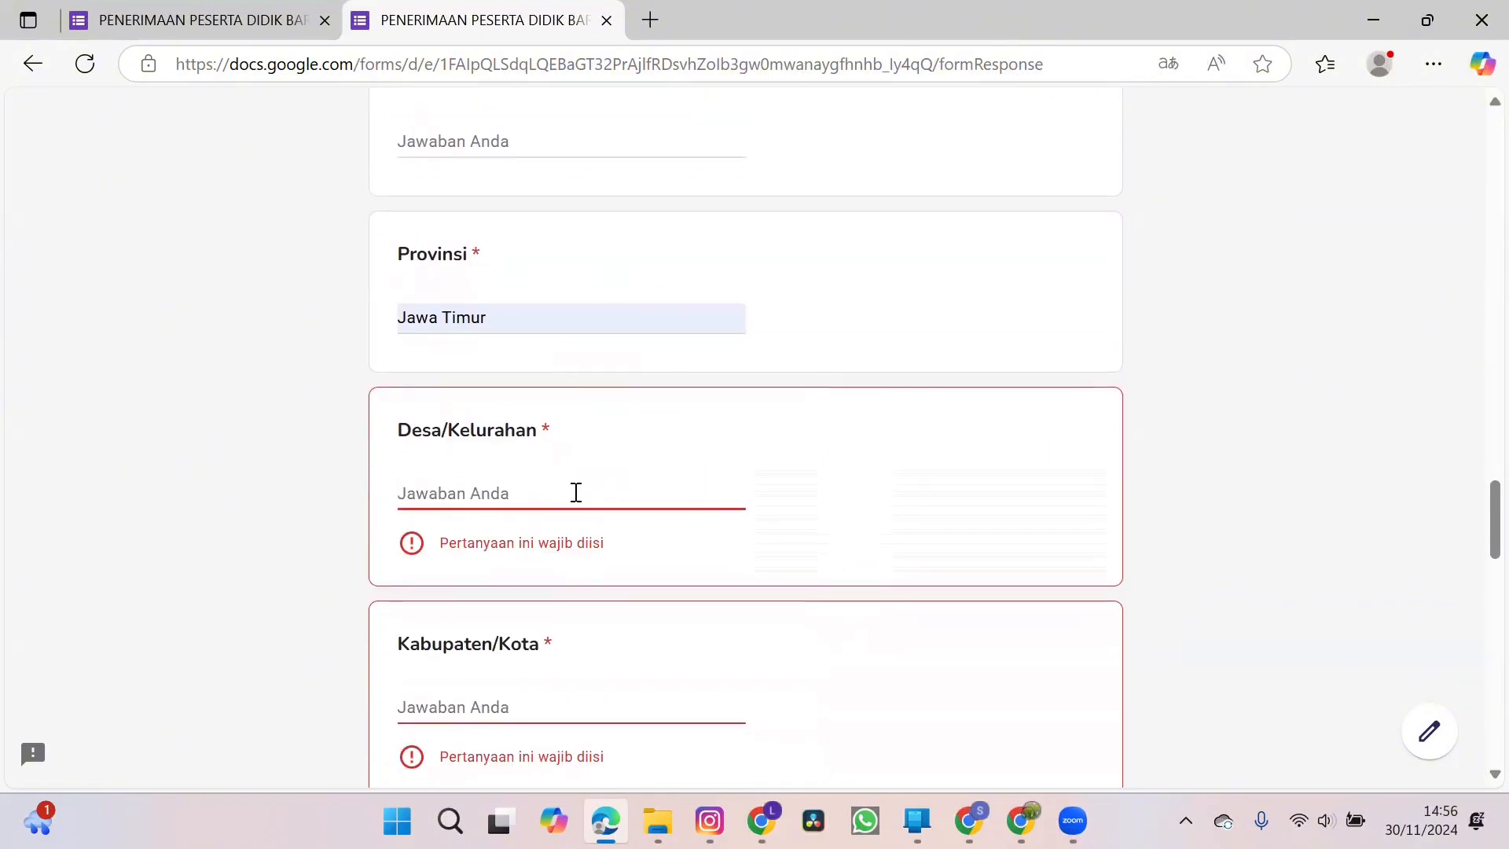
pyautogui.write('Kel')
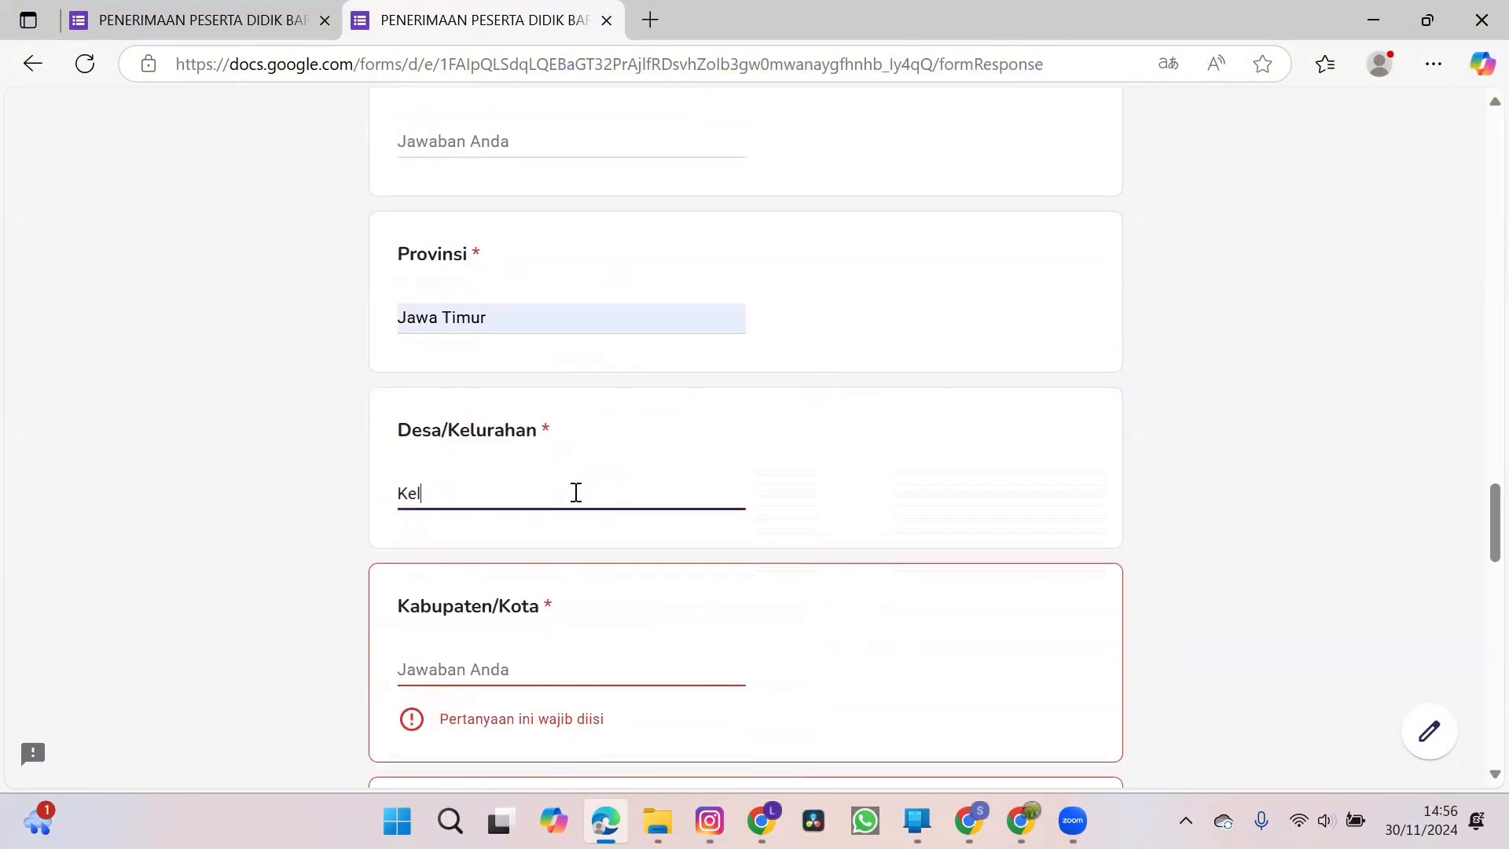
pyautogui.write('urahan ')
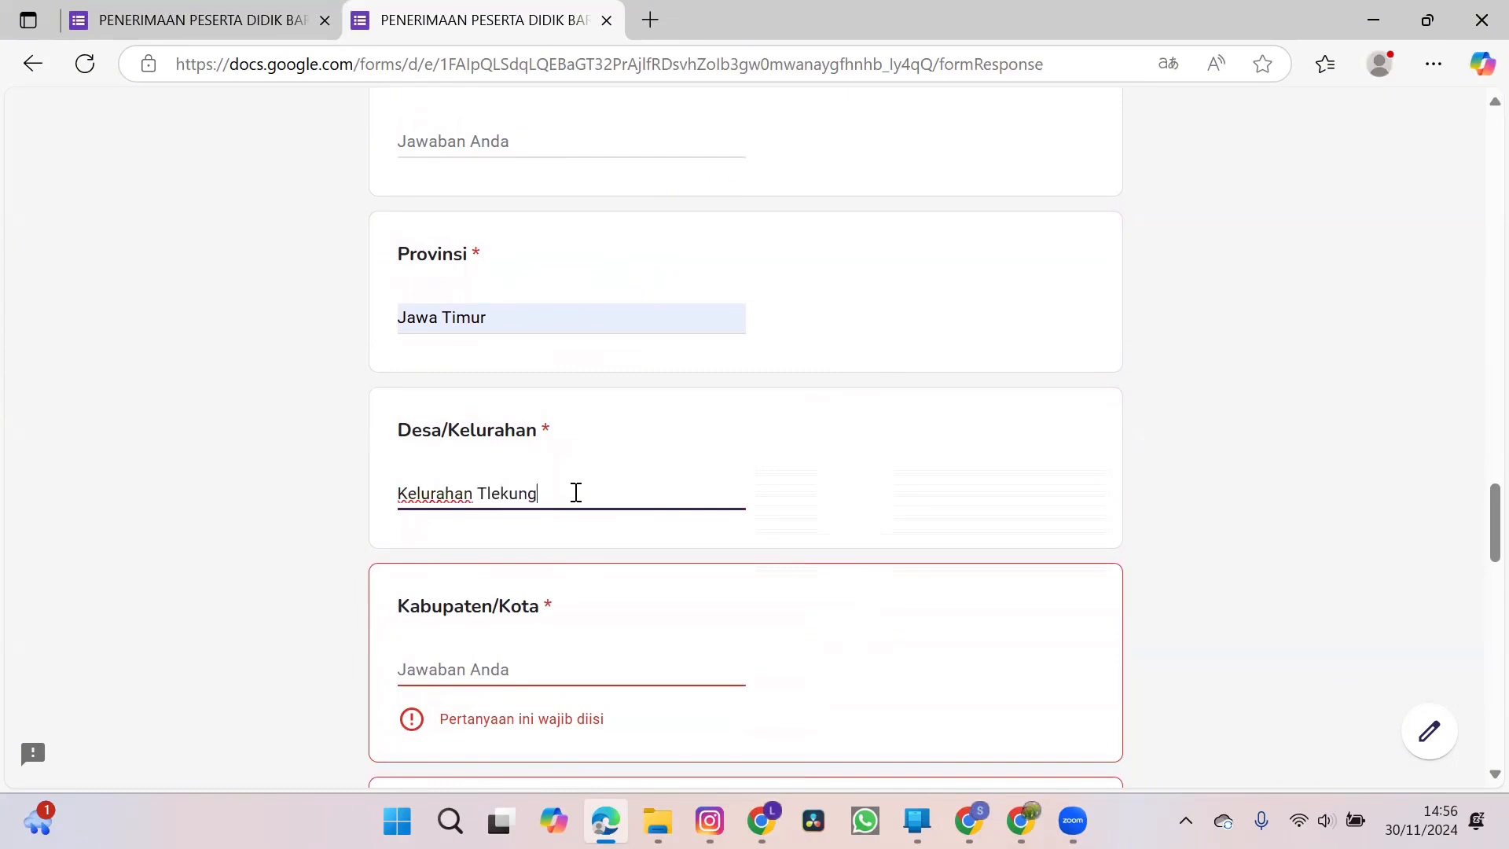
pyautogui.write('Tlekung')
# Fill in the city under Kabupaten/Kota and the district under Kecamatan of the child's home address.
pyautogui.scroll(-2, 576, 493)
pyautogui.click(534, 481)
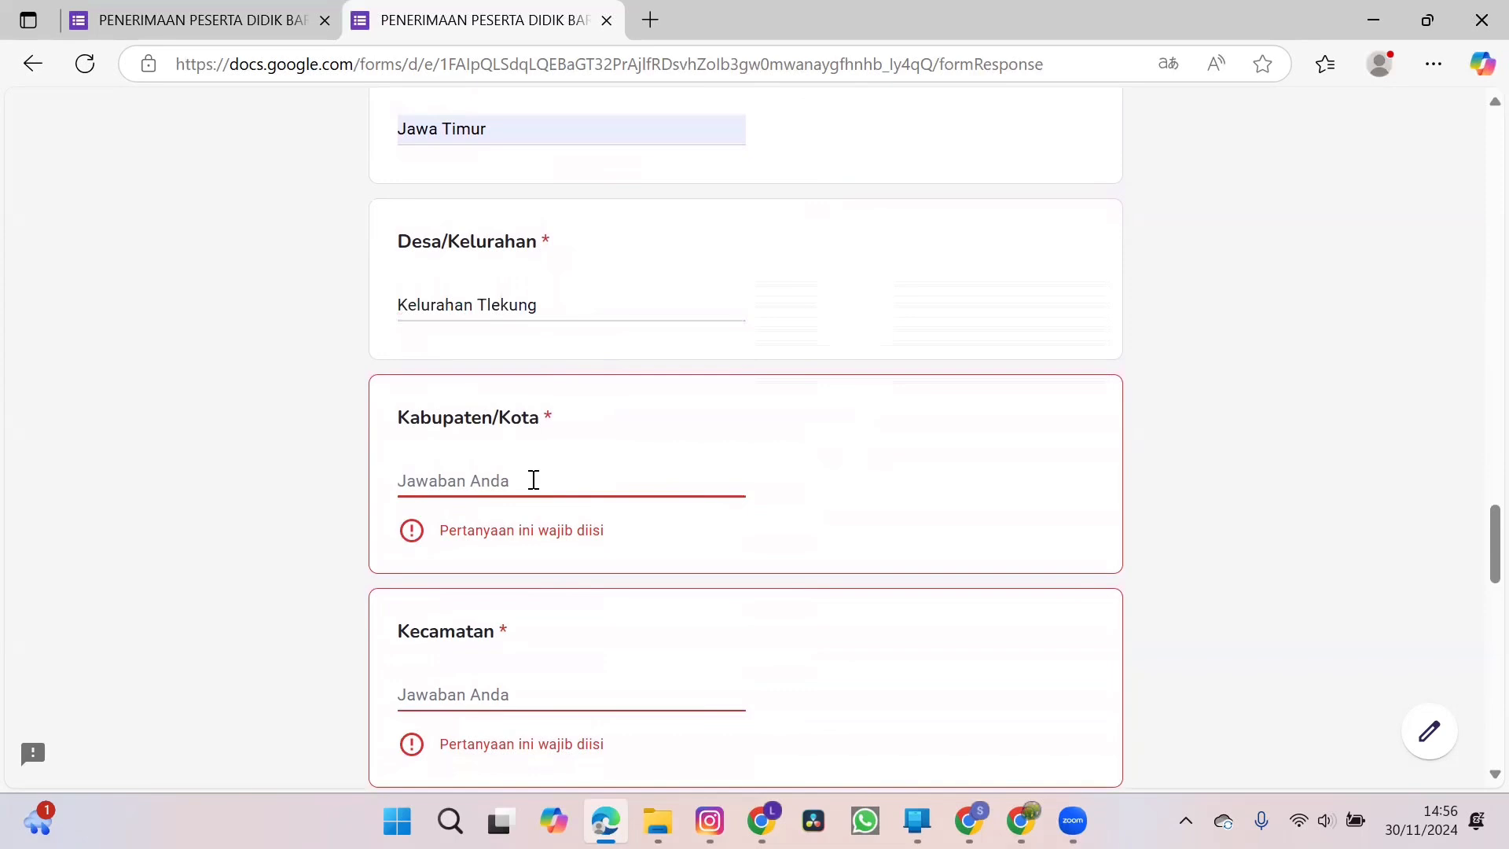
pyautogui.write('Batu')
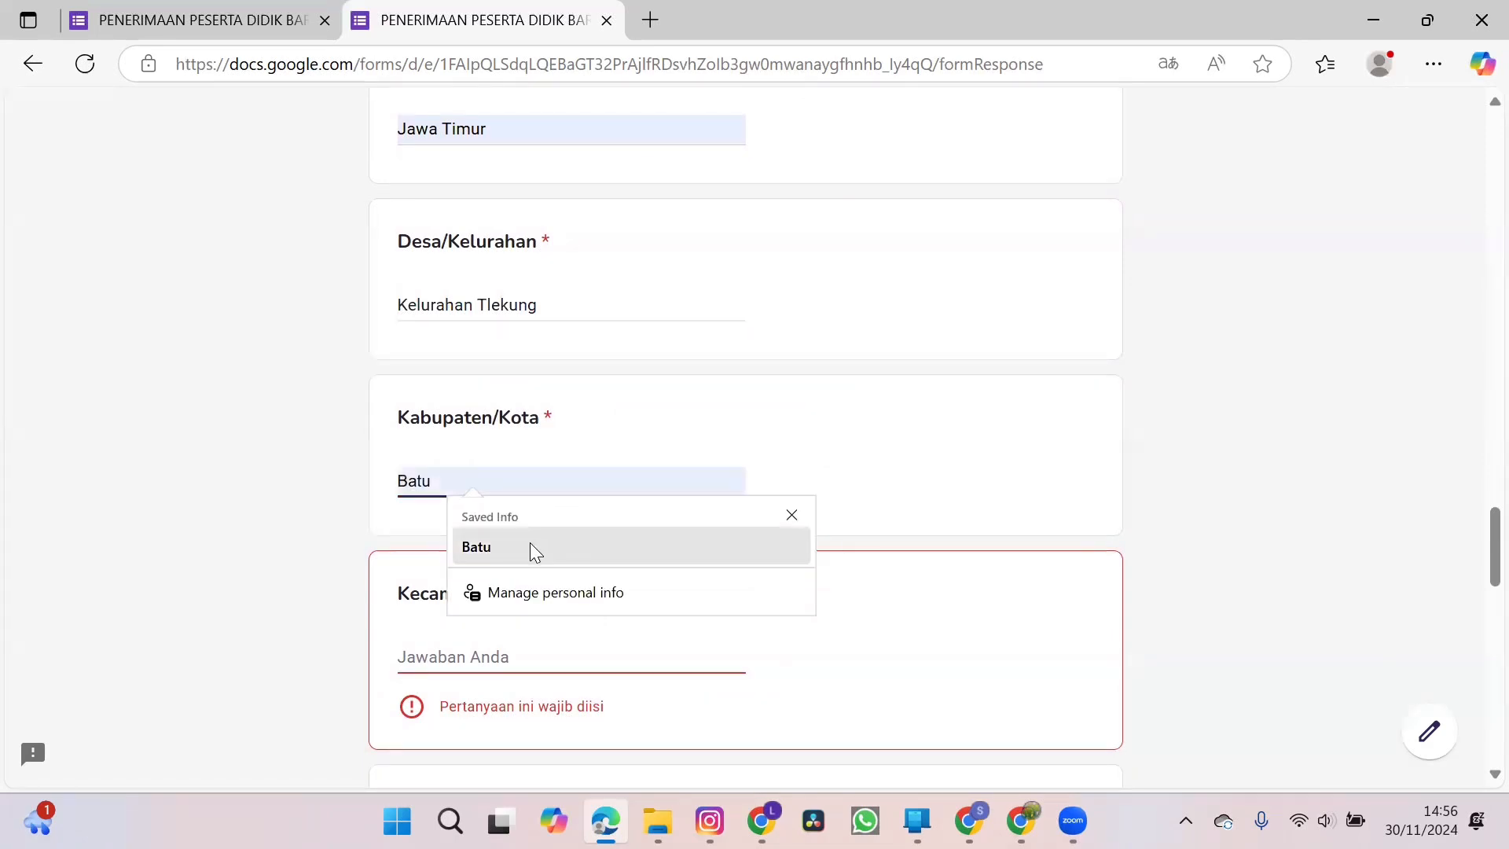
pyautogui.click(532, 549)
pyautogui.click(504, 655)
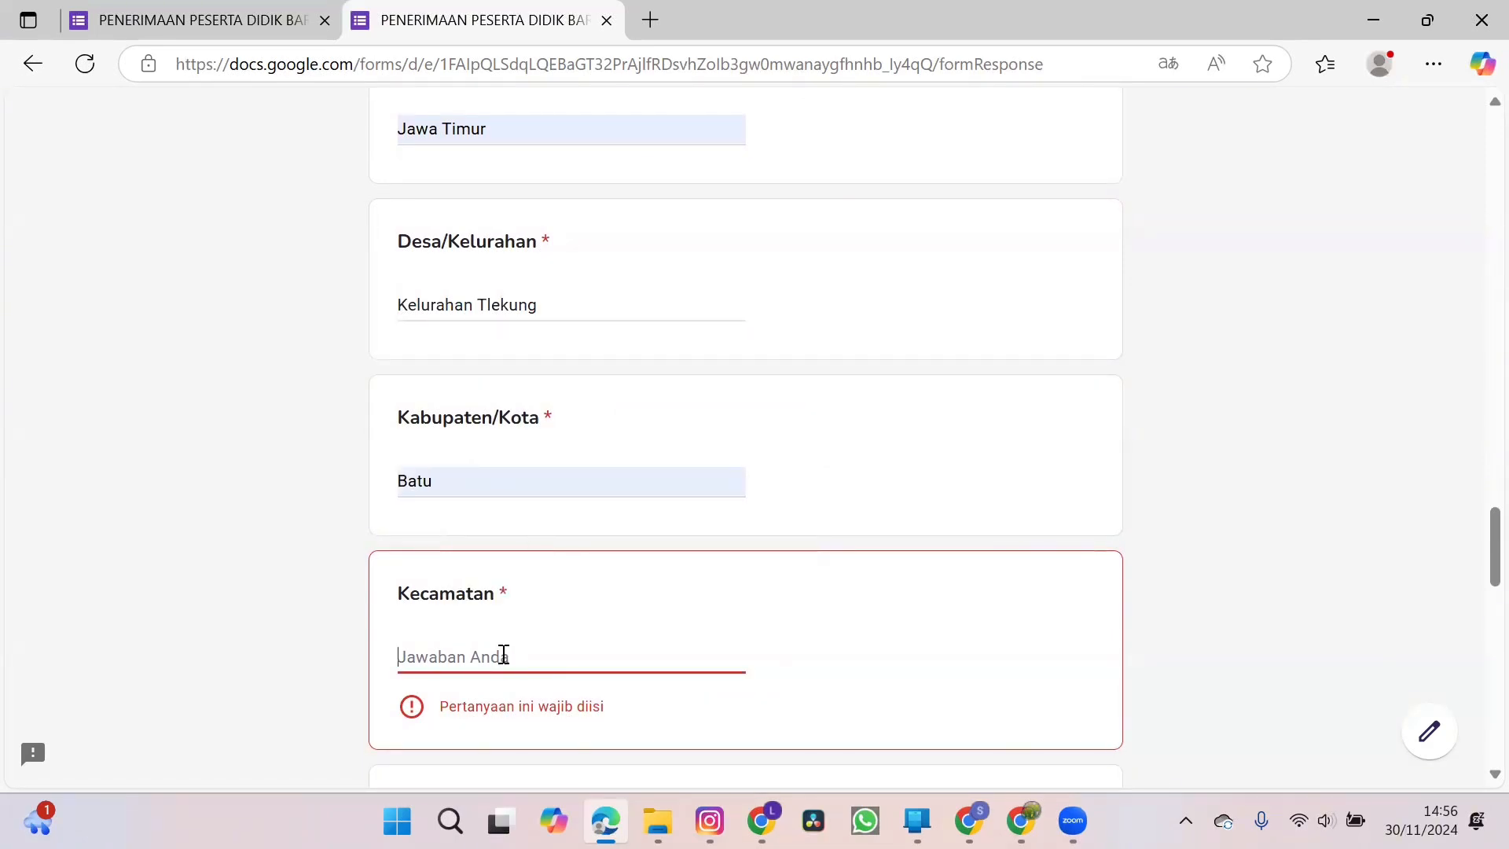
pyautogui.write('Junrejo')
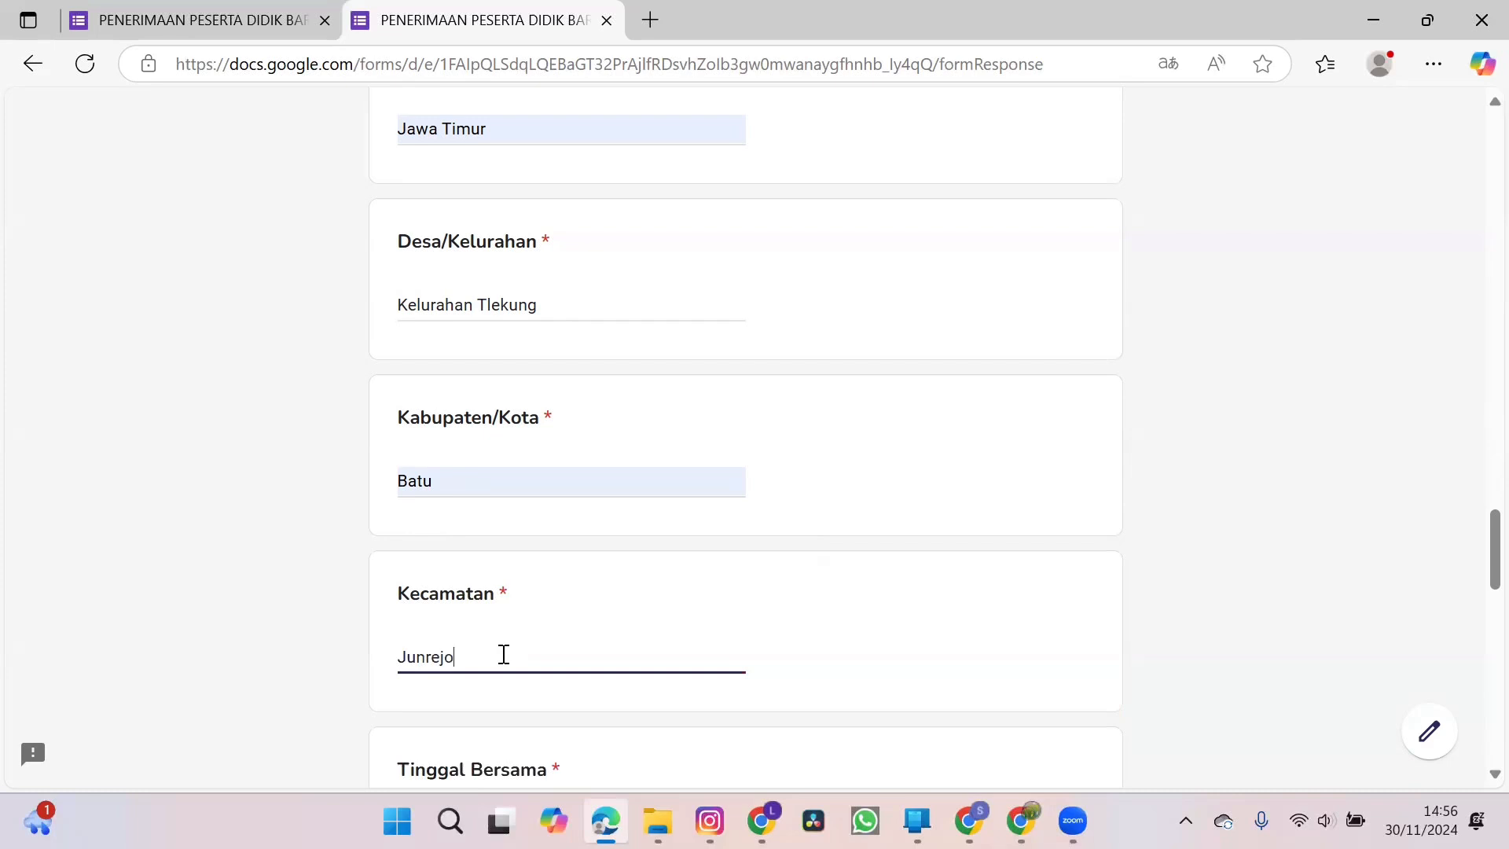
# Answer Orang tua for Tinggal Bersama and enter 2 for Anak Ke-.
pyautogui.scroll(-3, 504, 654)
pyautogui.click(412, 601)
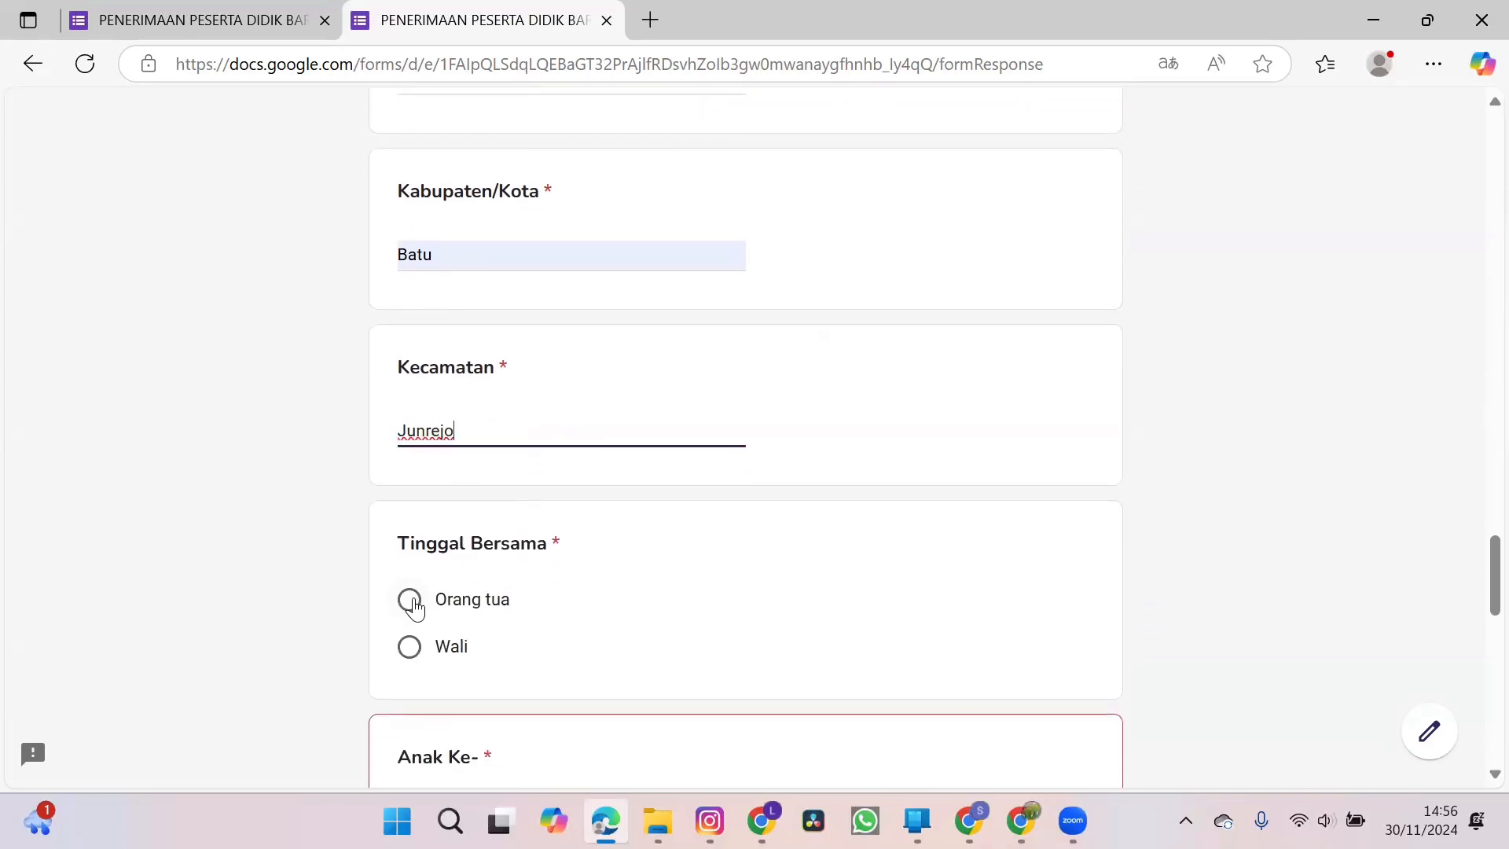
pyautogui.scroll(-3, 690, 606)
pyautogui.click(591, 640)
pyautogui.write('2')
# Enter 2 for Jumlah Saudara and Mobil for Moda Transportasi Ke Sekolah.
pyautogui.scroll(-3, 590, 639)
pyautogui.click(570, 635)
pyautogui.write('2')
pyautogui.scroll(-3, 569, 633)
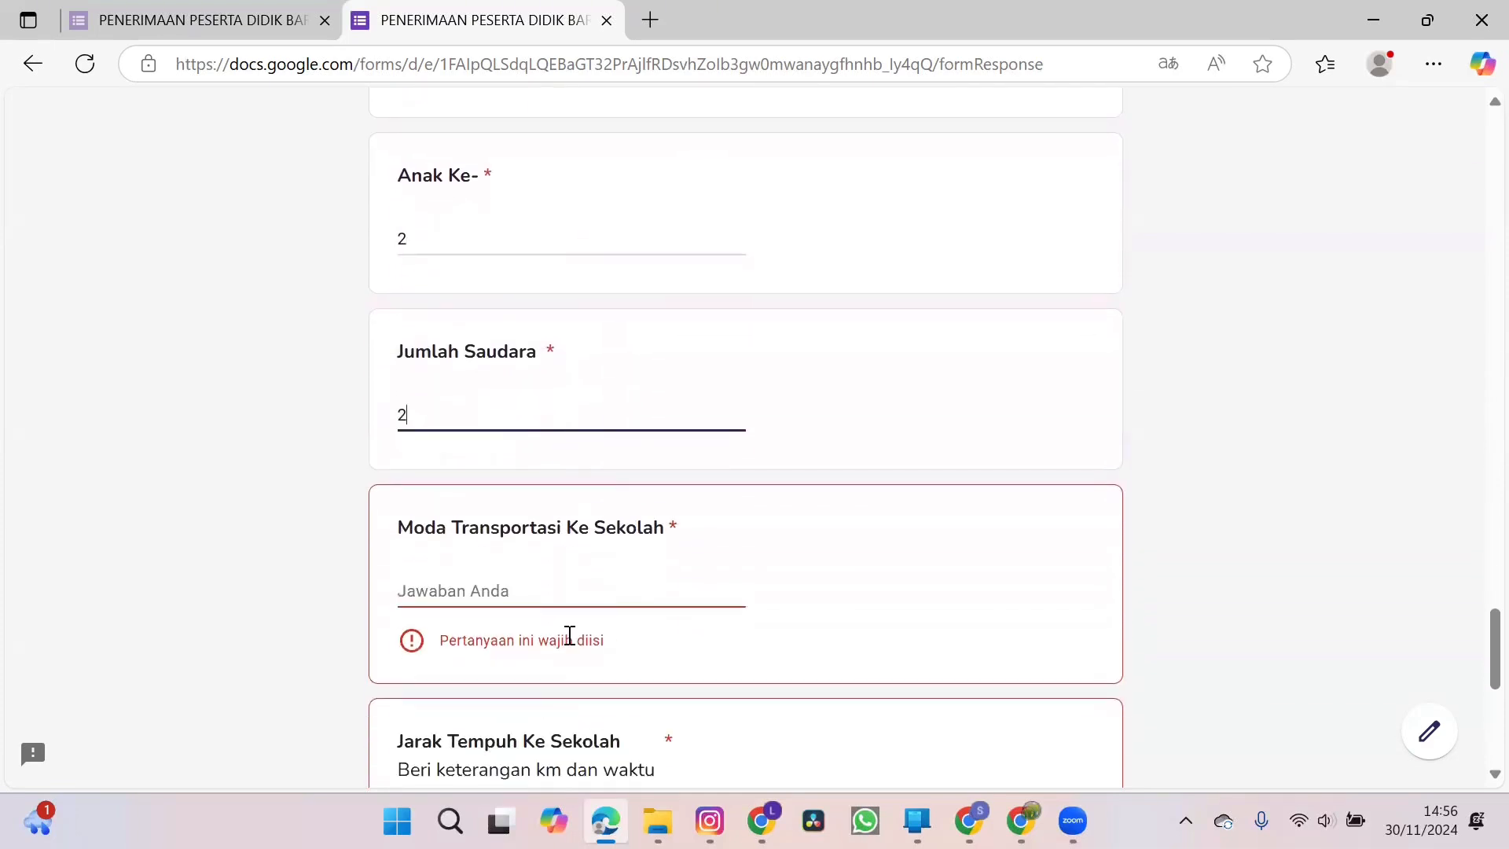
pyautogui.click(549, 592)
pyautogui.write('Mobi')
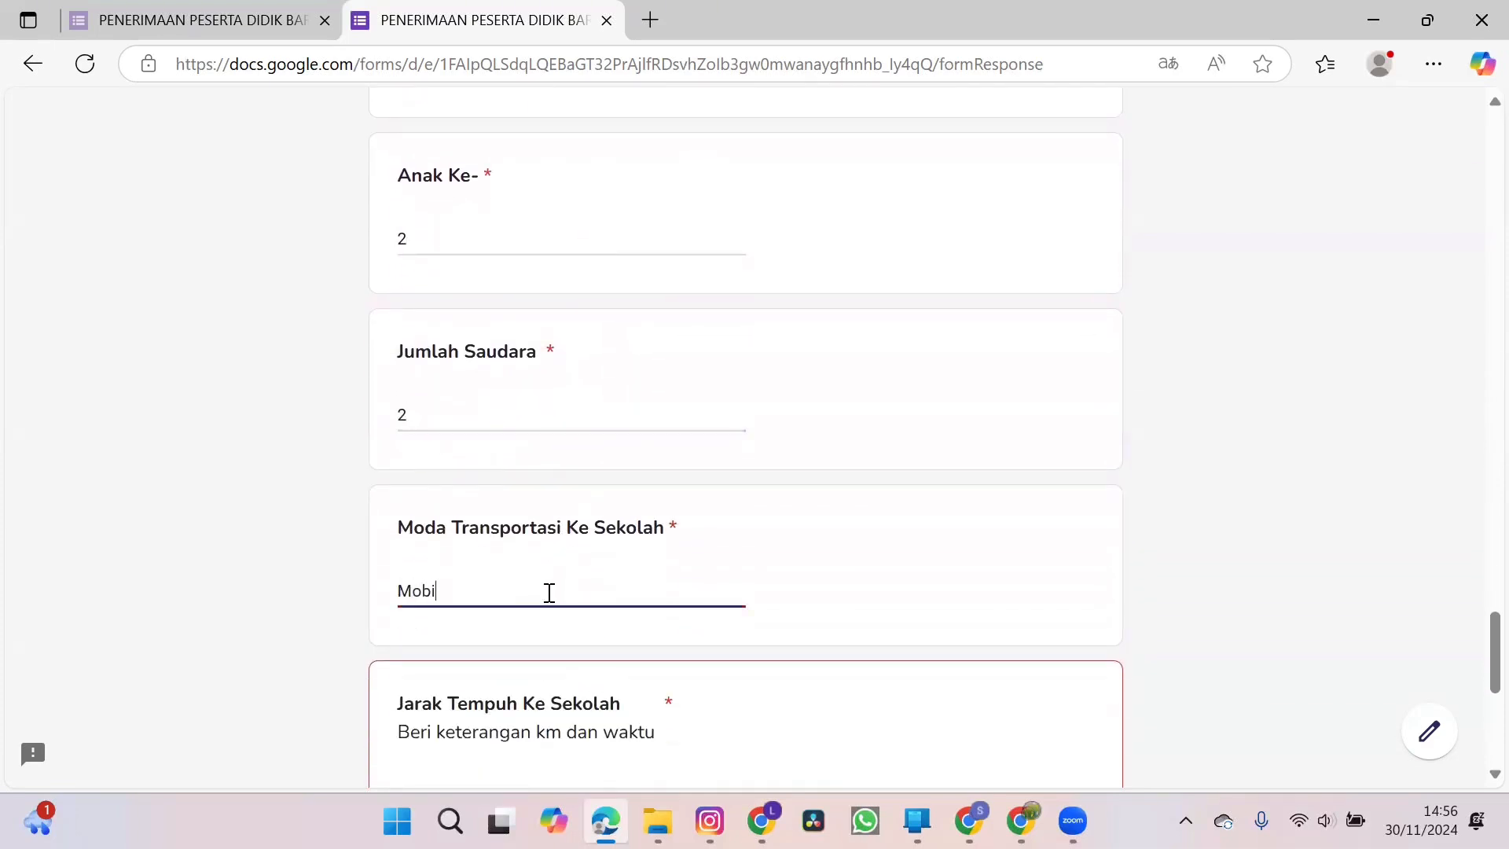
pyautogui.write('l')
# Enter 5 km as the distance to school under Jarak Tempuh Ke Sekolah.
pyautogui.scroll(-3, 549, 592)
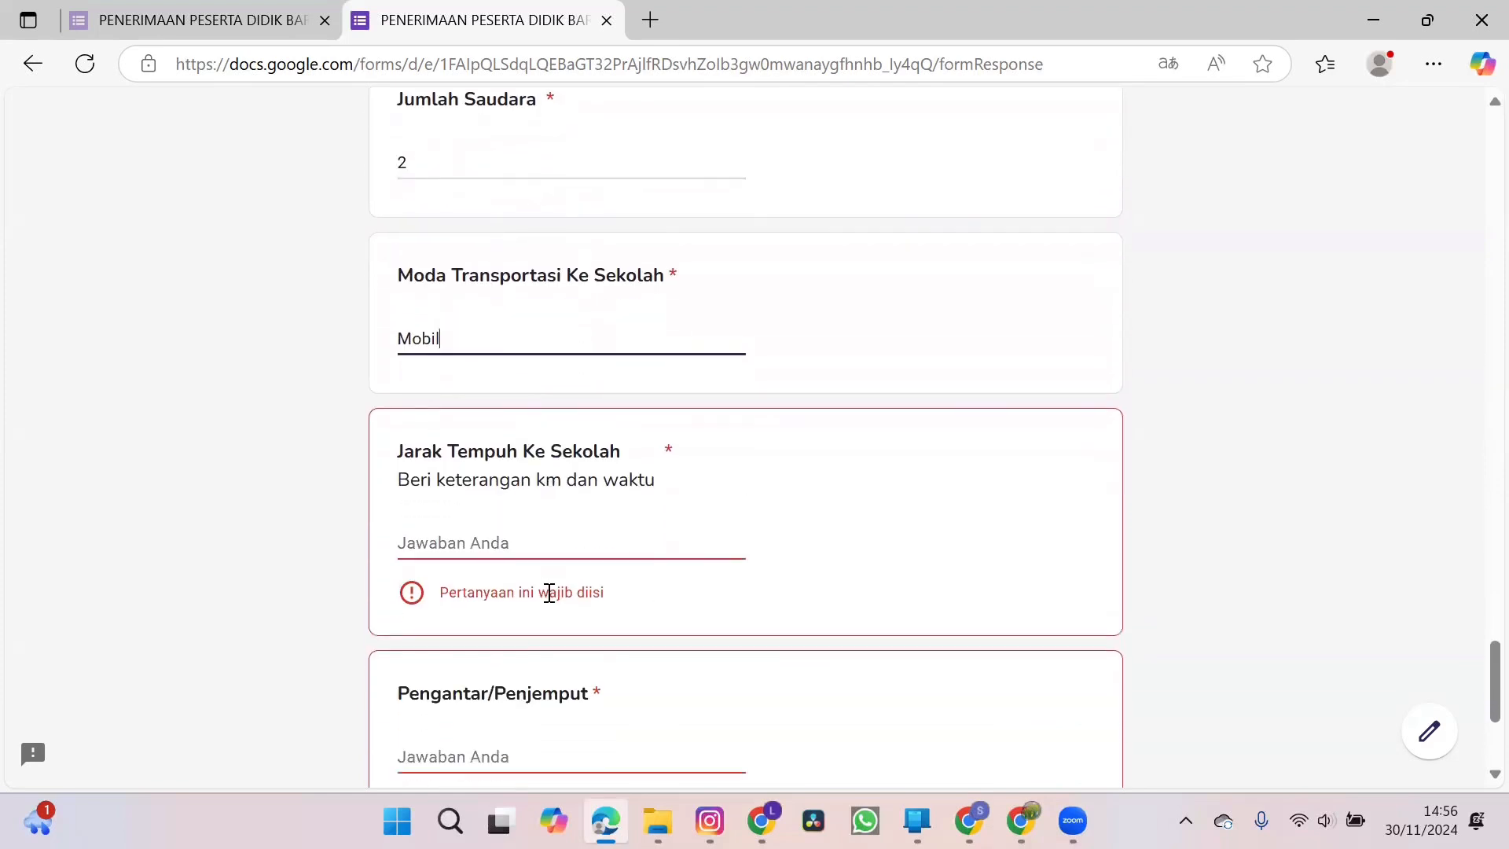
pyautogui.click(512, 540)
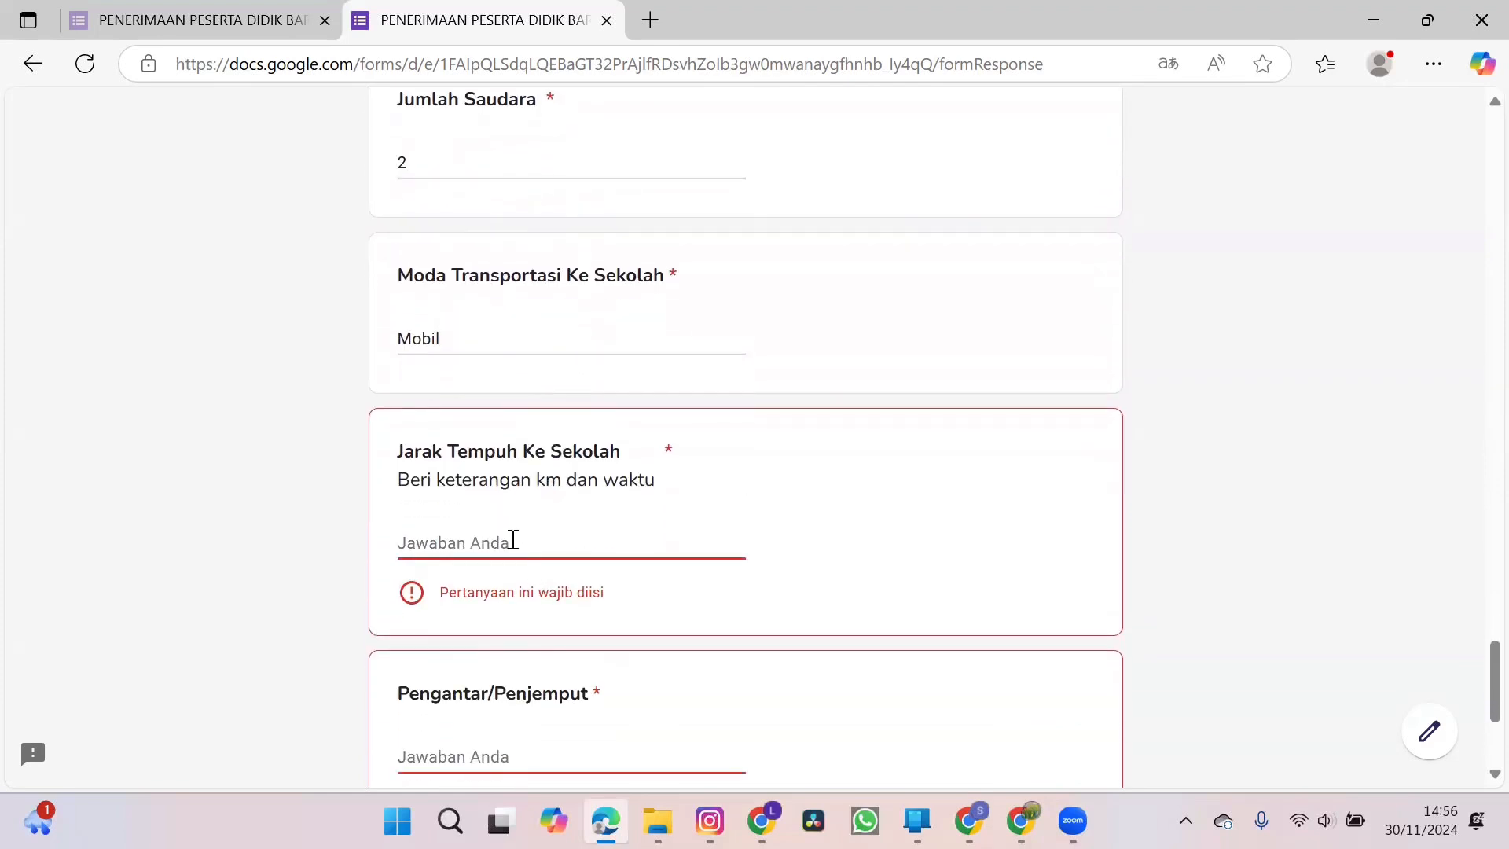
pyautogui.write('5 km')
# Enter Ayah for Pengantar/Penjemput and continue to the next section of the form.
pyautogui.scroll(-2, 512, 539)
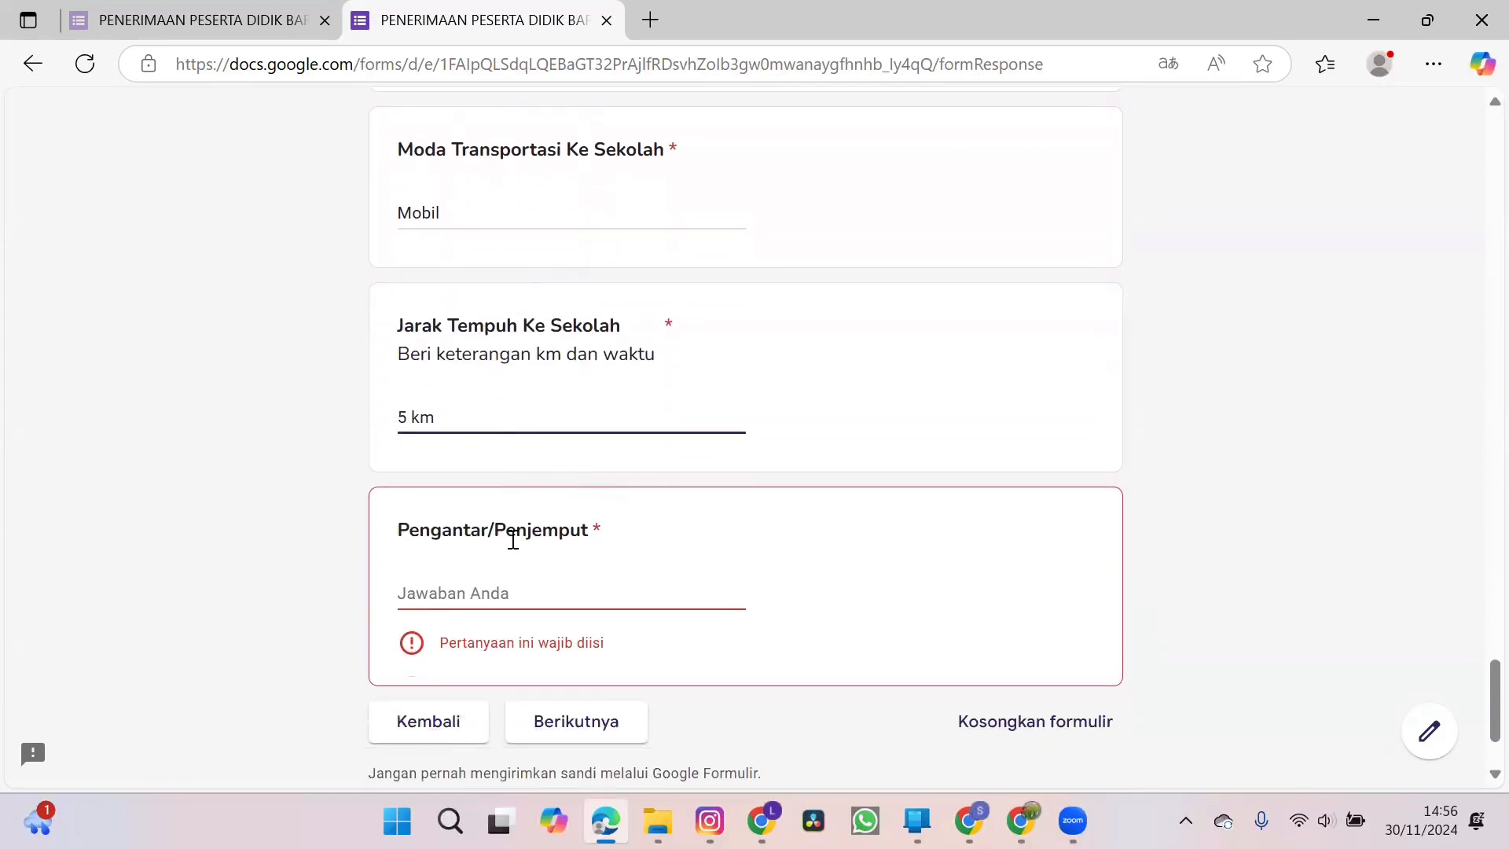
pyautogui.click(498, 524)
pyautogui.write('y')
pyautogui.press('BackSpace')
pyautogui.write('y')
pyautogui.press('BackSpace')
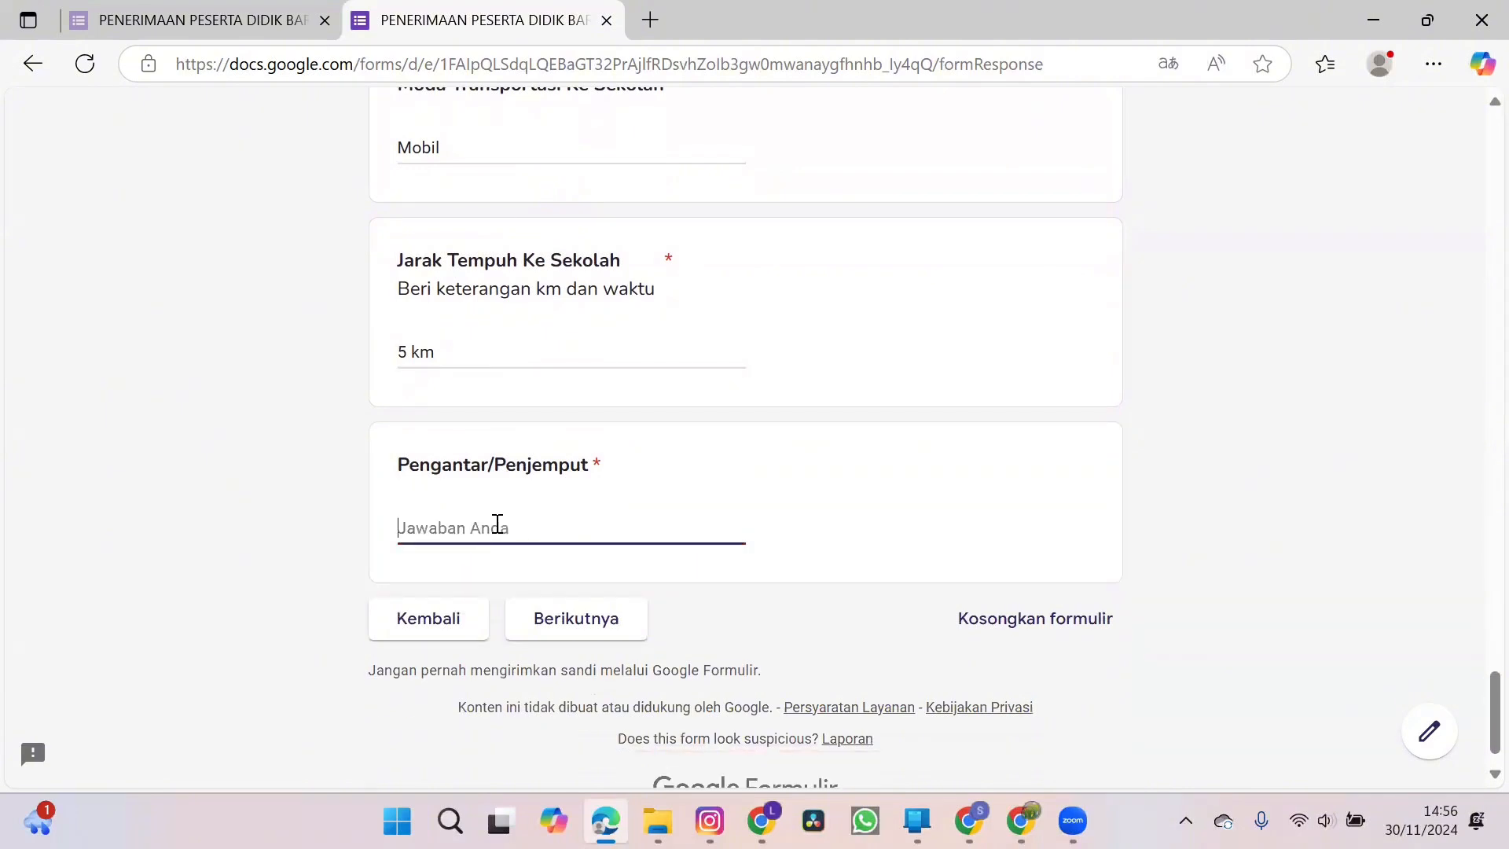
pyautogui.write('Ayah')
pyautogui.click(567, 617)
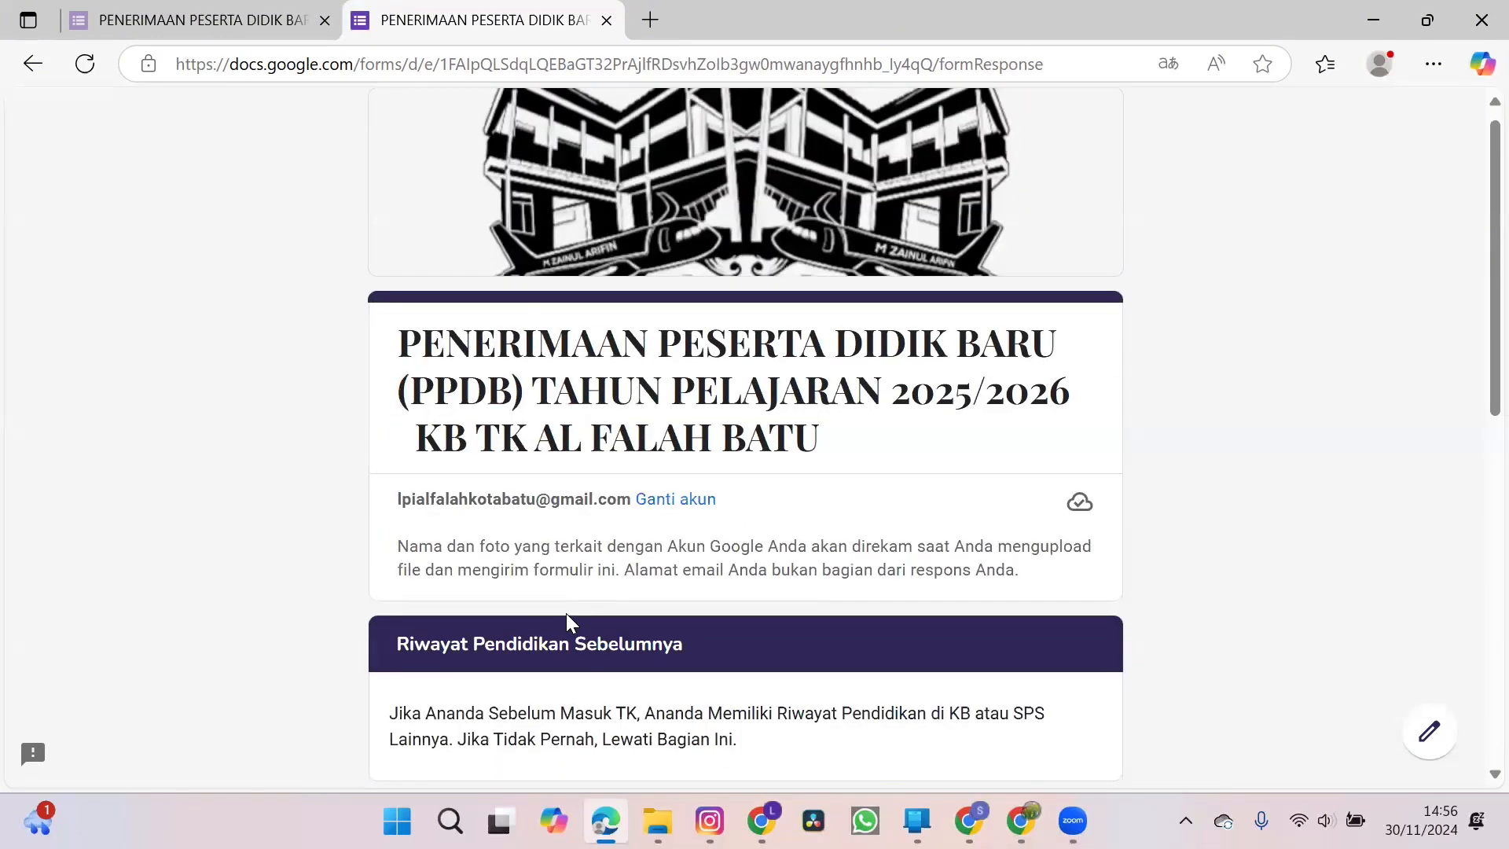
# Answer Pernah for KB/SPS/LAINNYA in the Riwayat Pendidikan Sebelumnya section.
pyautogui.scroll(-2, 707, 582)
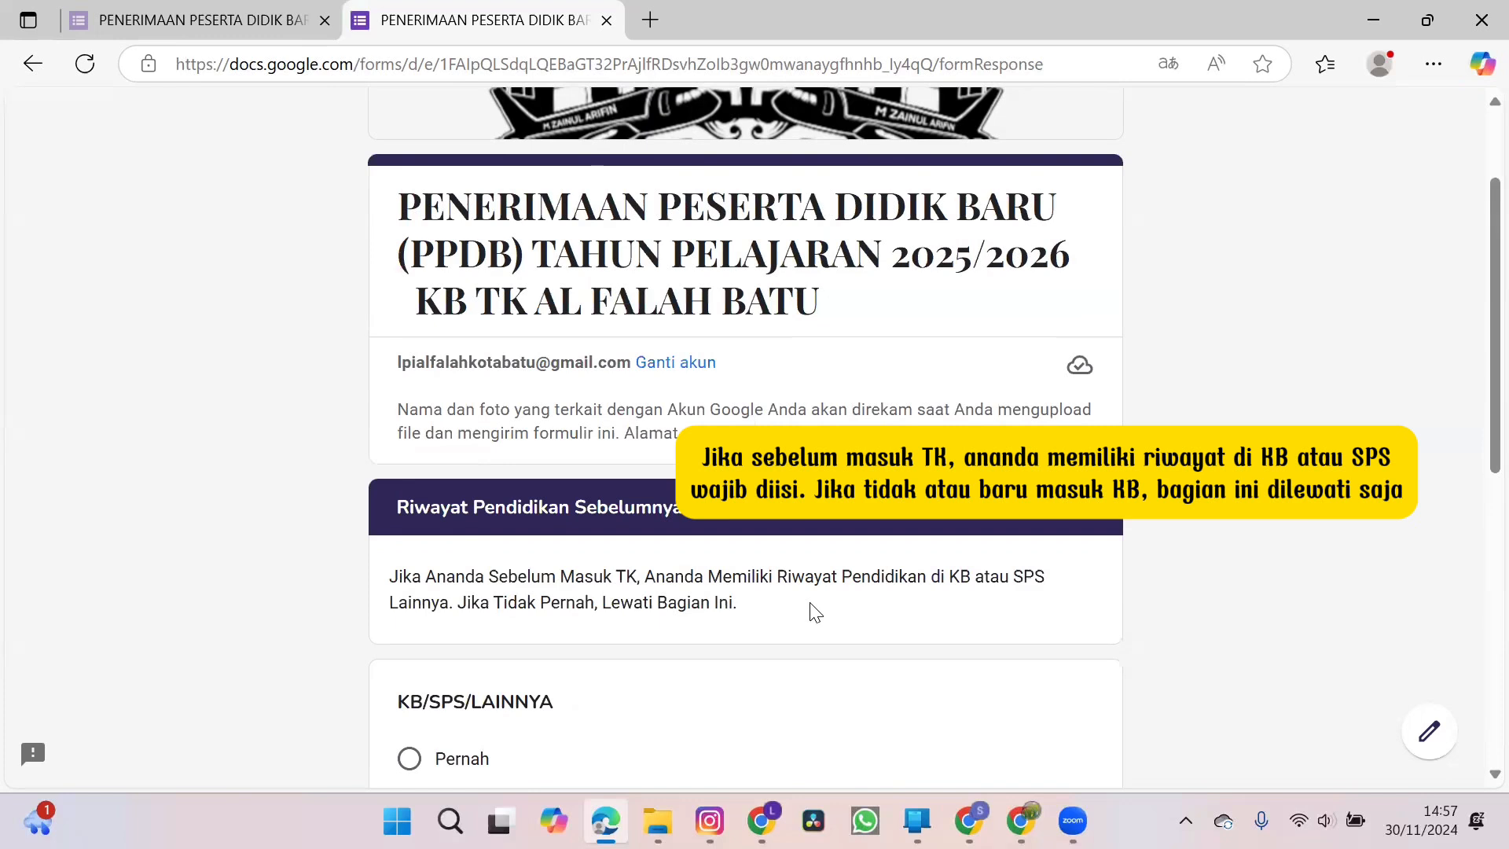
pyautogui.scroll(-1, 815, 612)
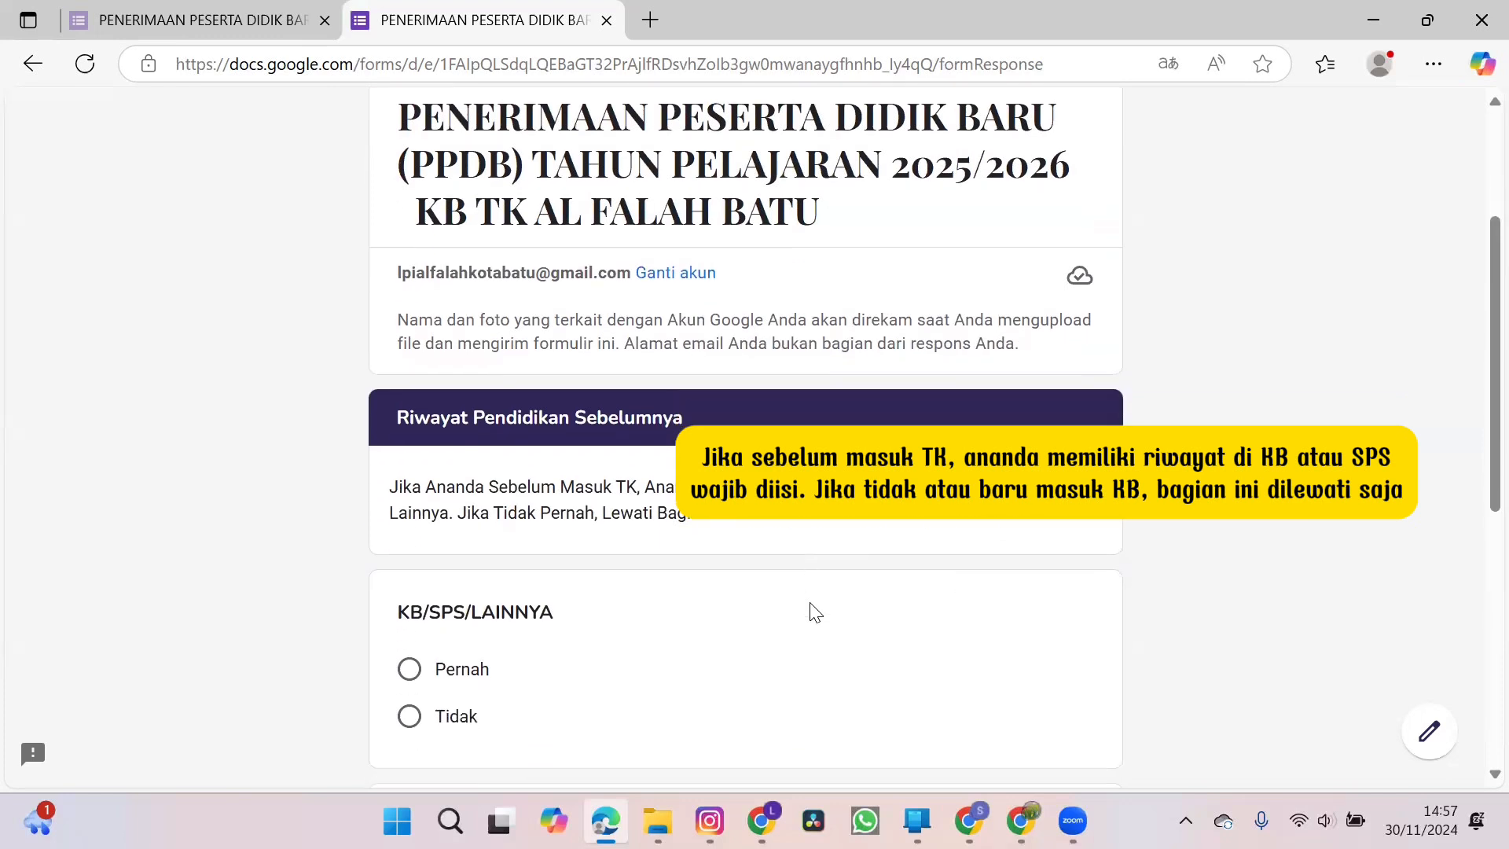
pyautogui.scroll(-1, 815, 612)
pyautogui.scroll(-1, 815, 612)
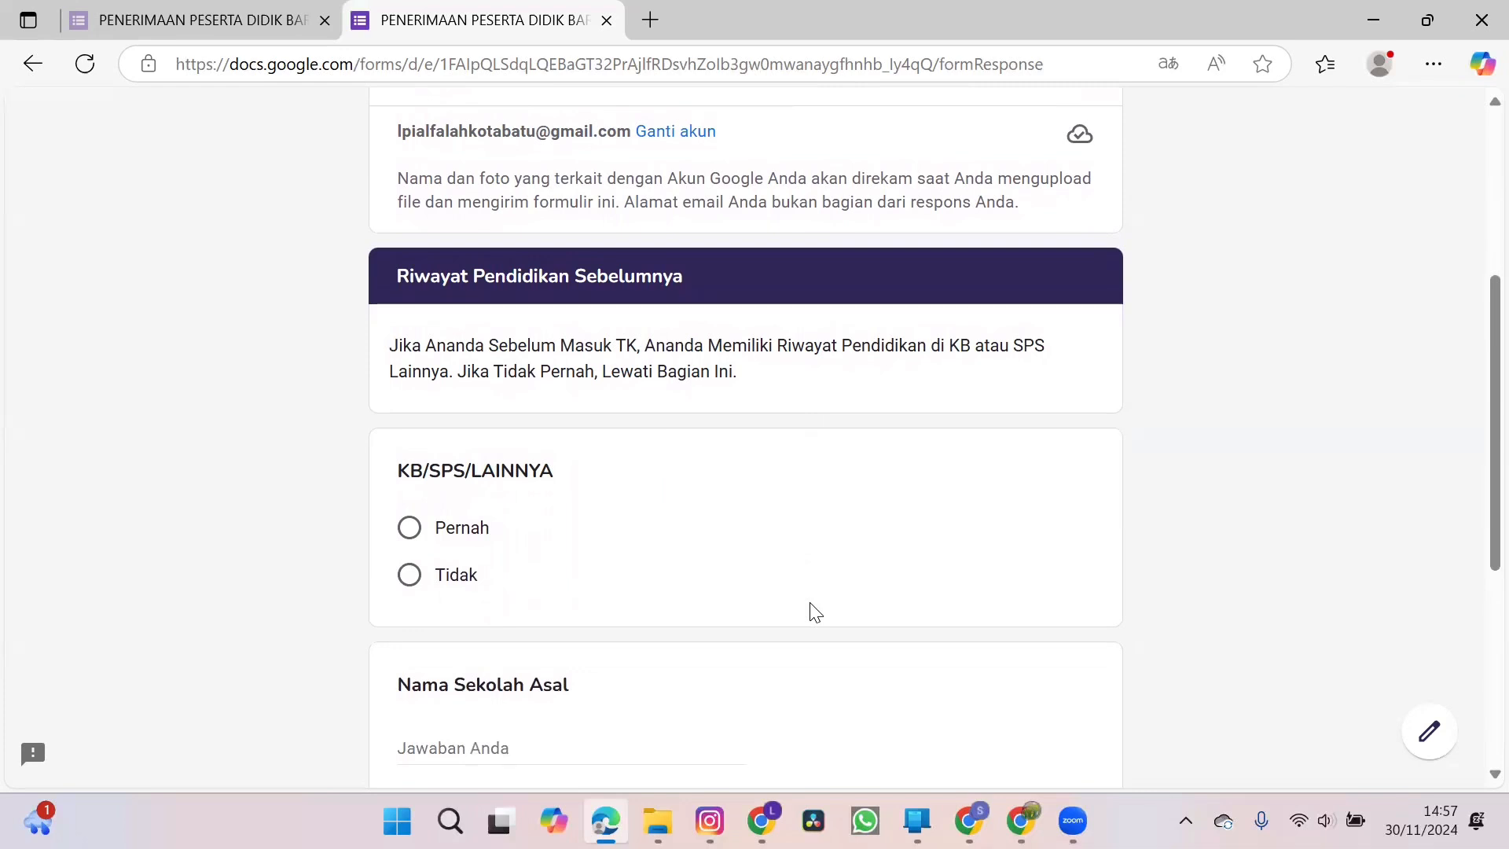
pyautogui.click(407, 531)
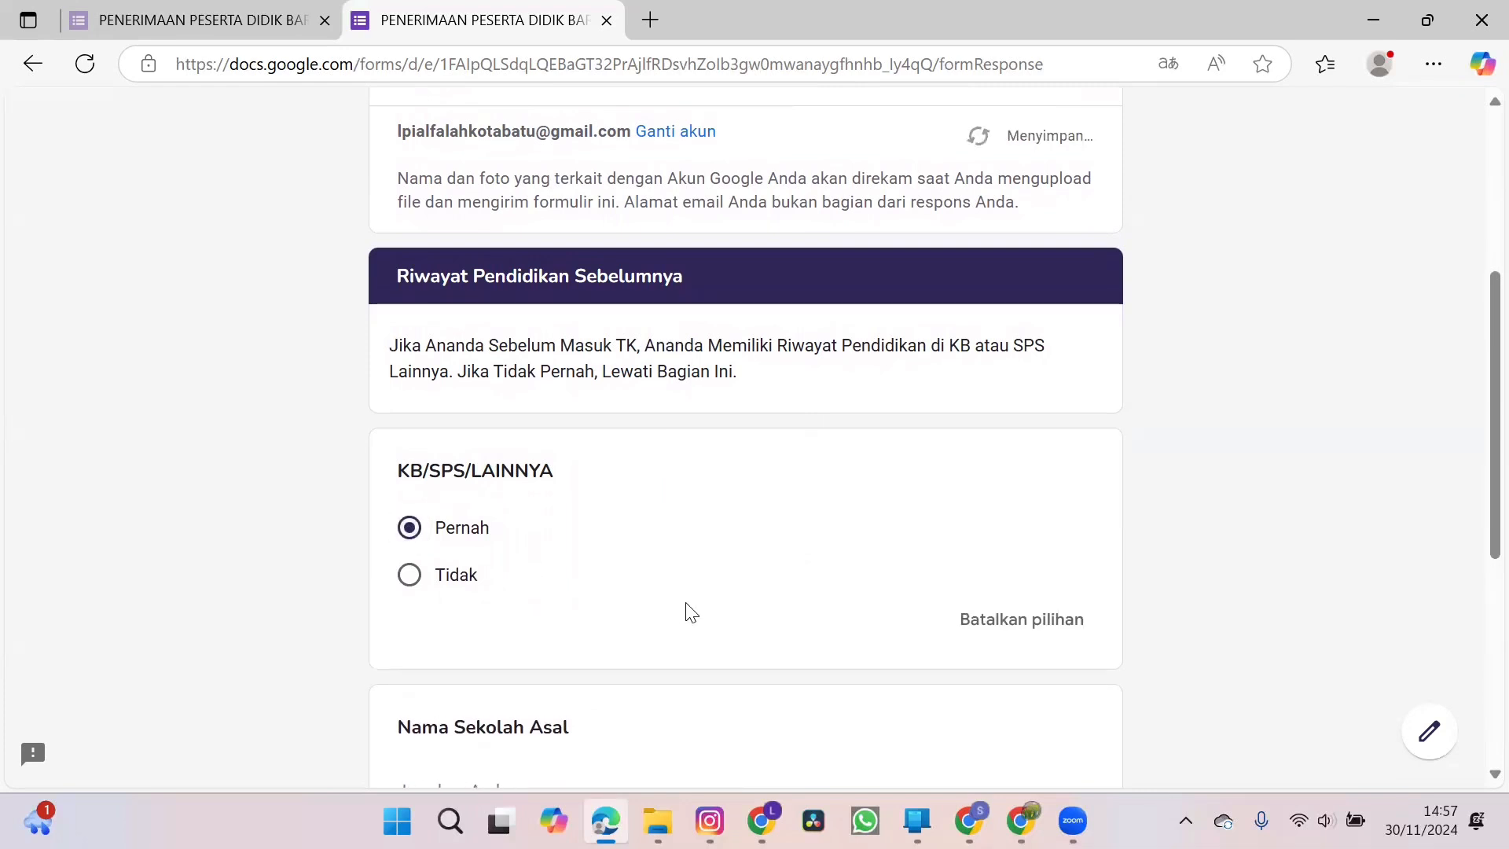
# Enter SPS Indah as the previous school under Nama Sekolah Asal.
pyautogui.scroll(-3, 684, 610)
pyautogui.click(602, 558)
pyautogui.write('SPS')
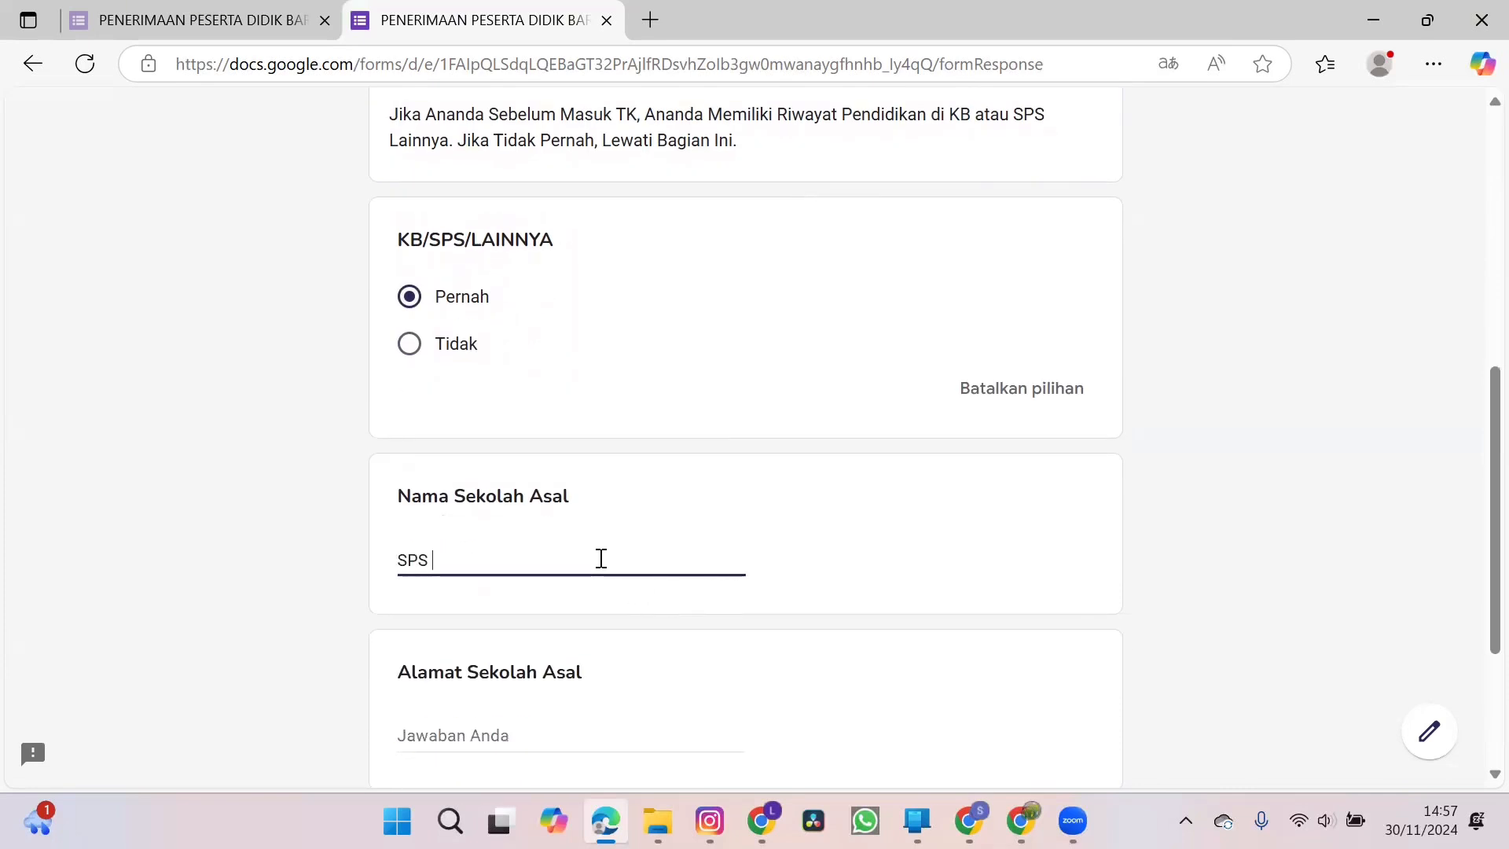
pyautogui.write(' Indah')
# Fill in the previous school's address under Alamat Sekolah Asal and continue to the next section.
pyautogui.scroll(-1, 601, 558)
pyautogui.scroll(2, 602, 558)
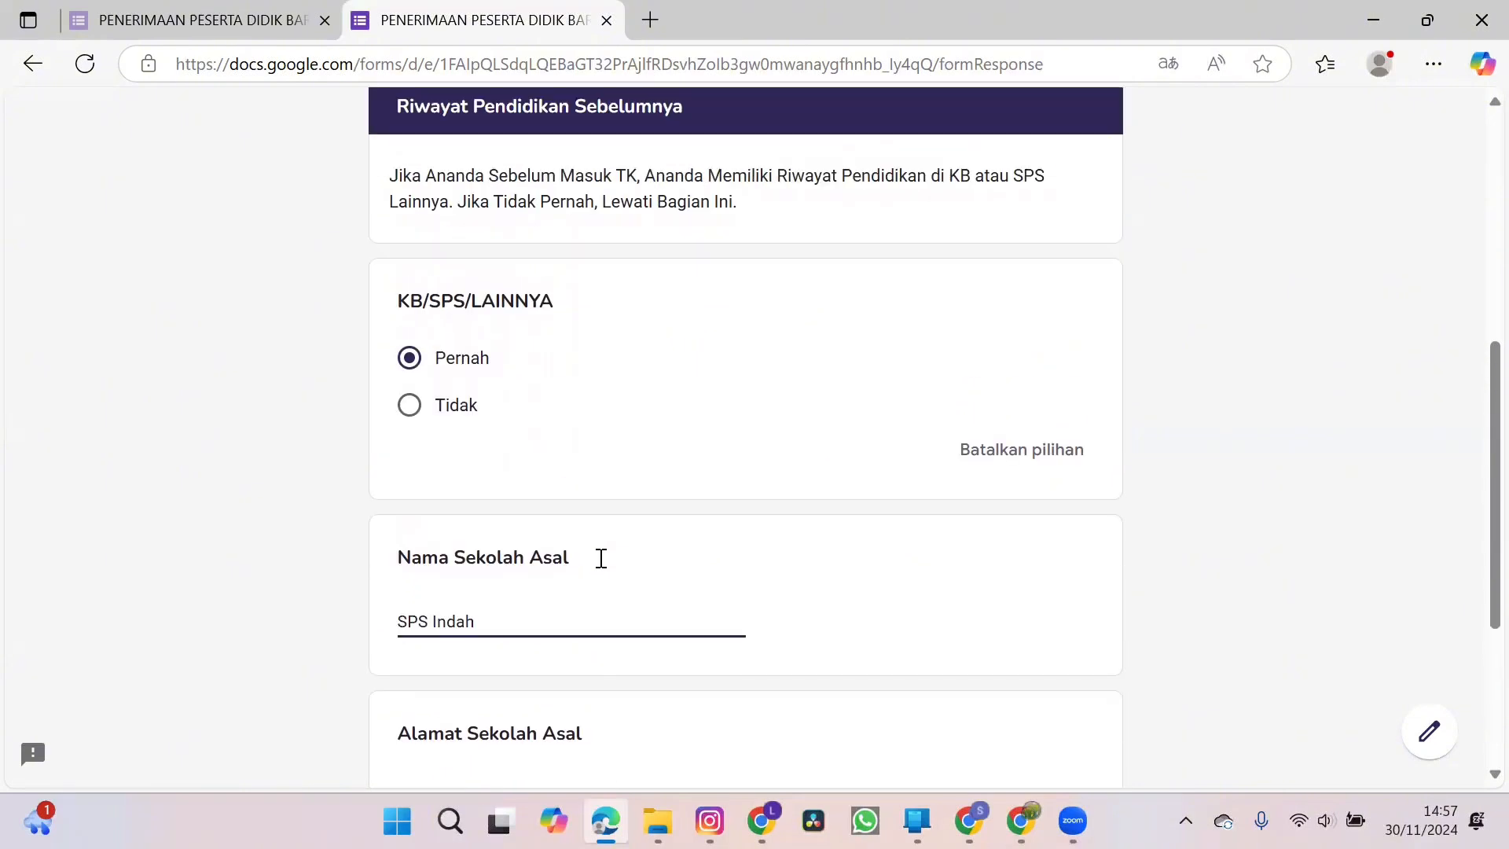
pyautogui.scroll(-3, 602, 561)
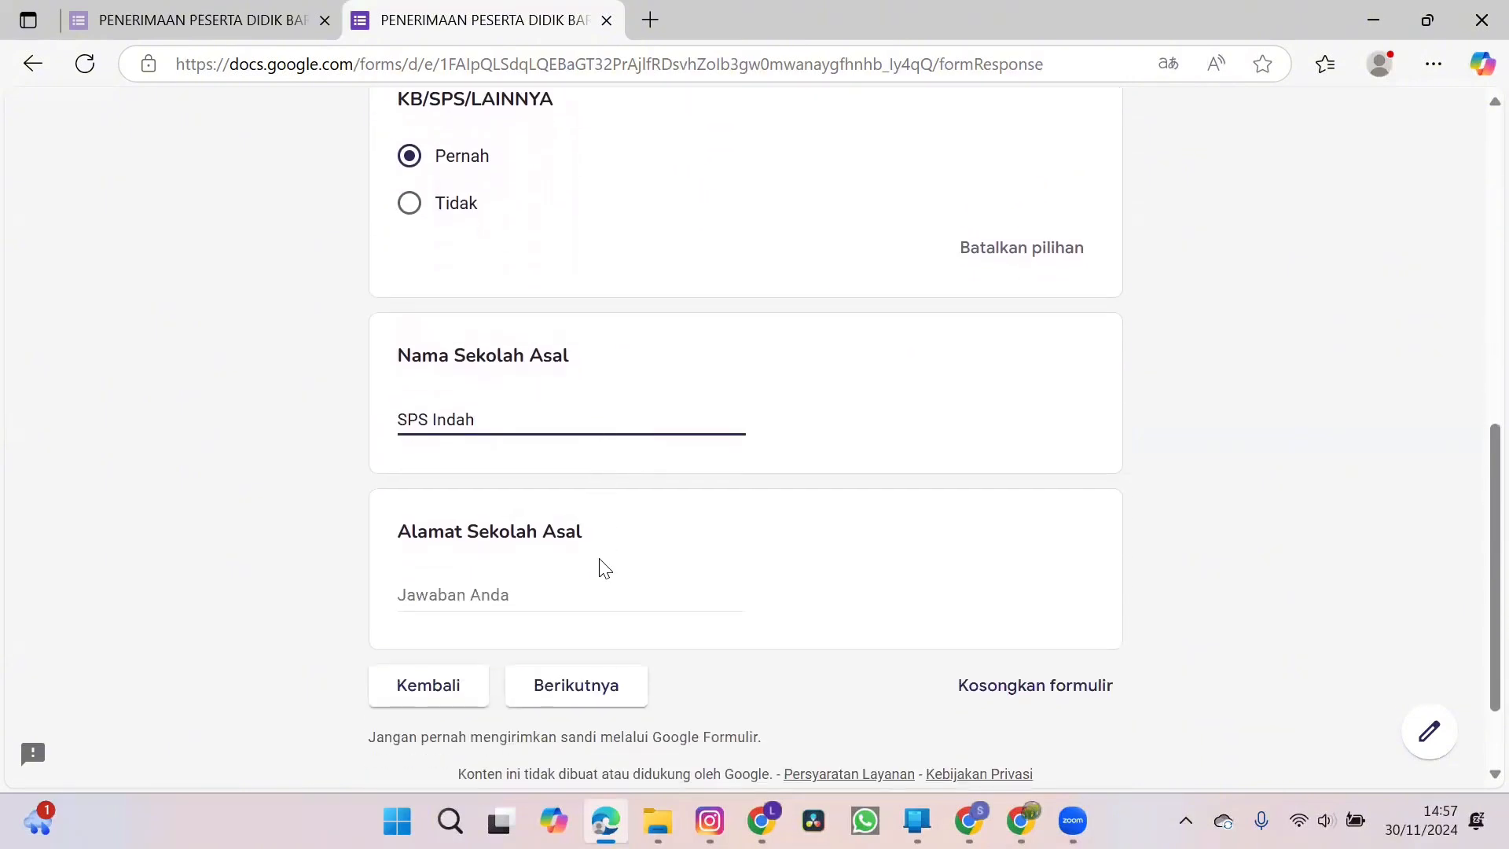
pyautogui.scroll(-1, 602, 565)
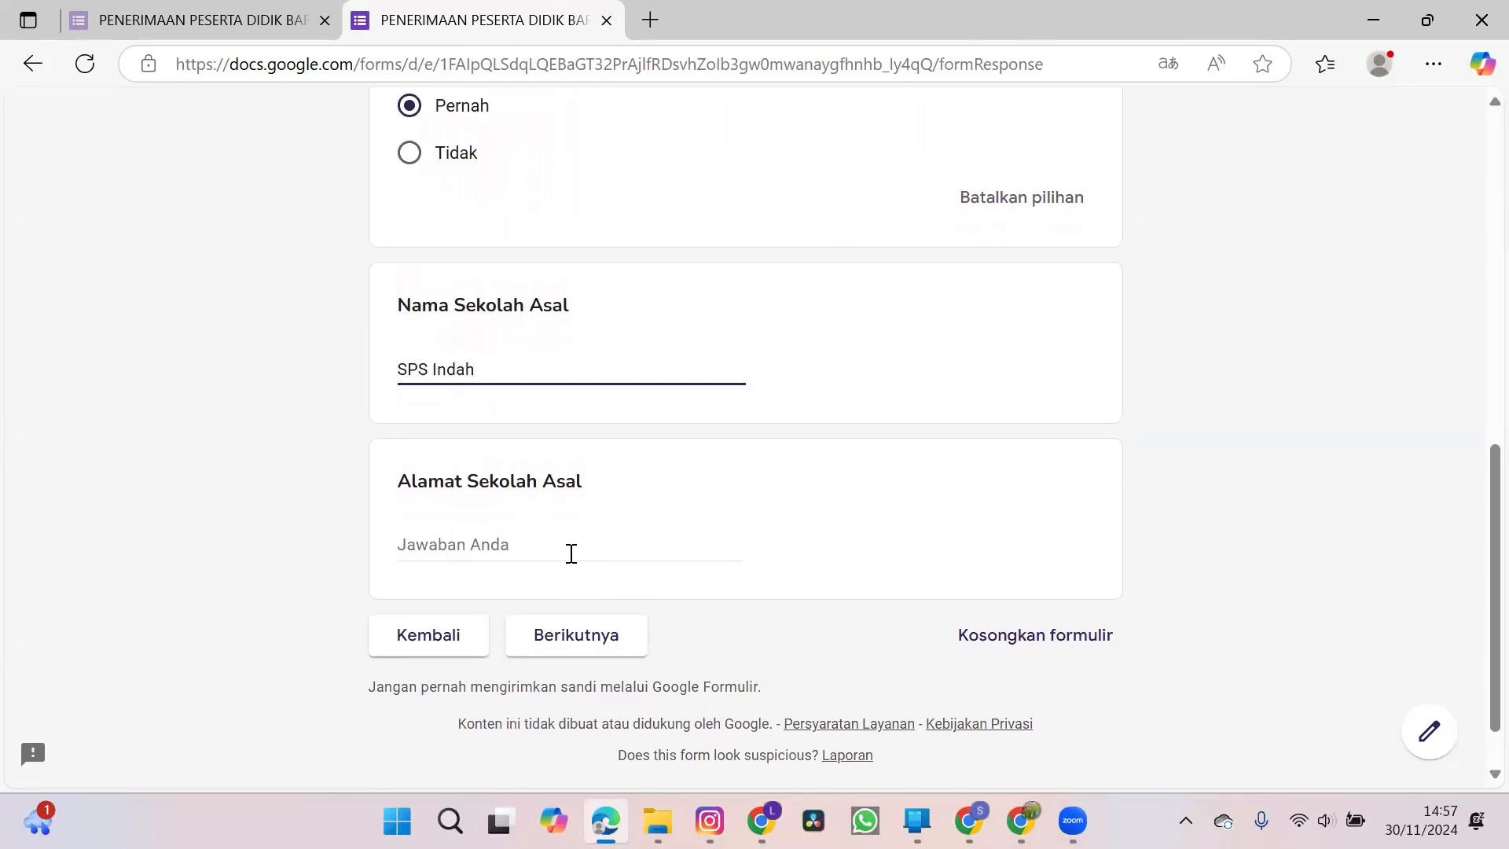
pyautogui.click(571, 553)
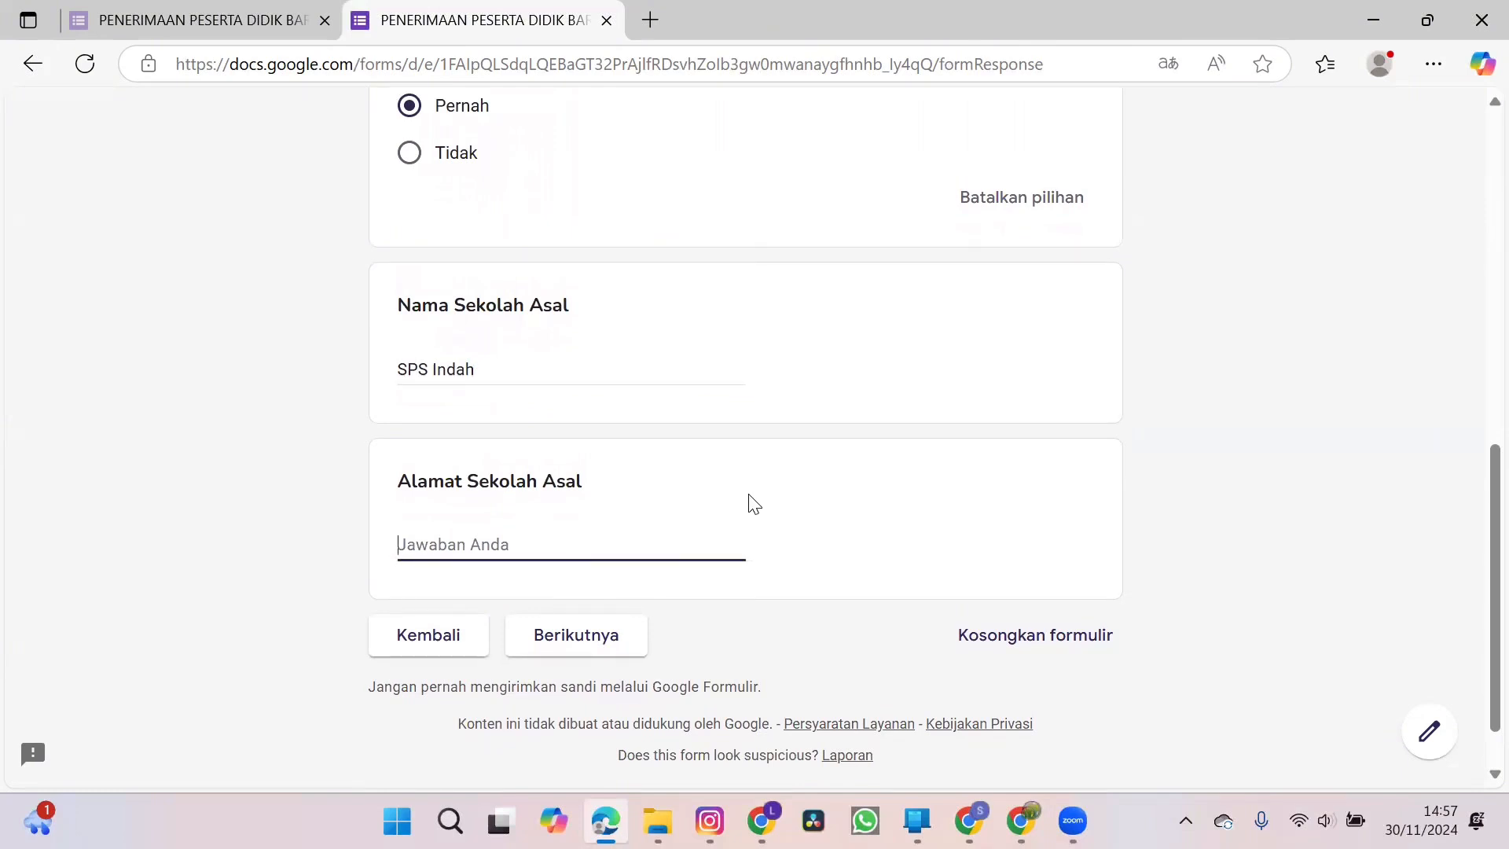
pyautogui.write('Pendem')
pyautogui.press('Left')
pyautogui.press('Home')
pyautogui.write('Jl.')
pyautogui.click(631, 645)
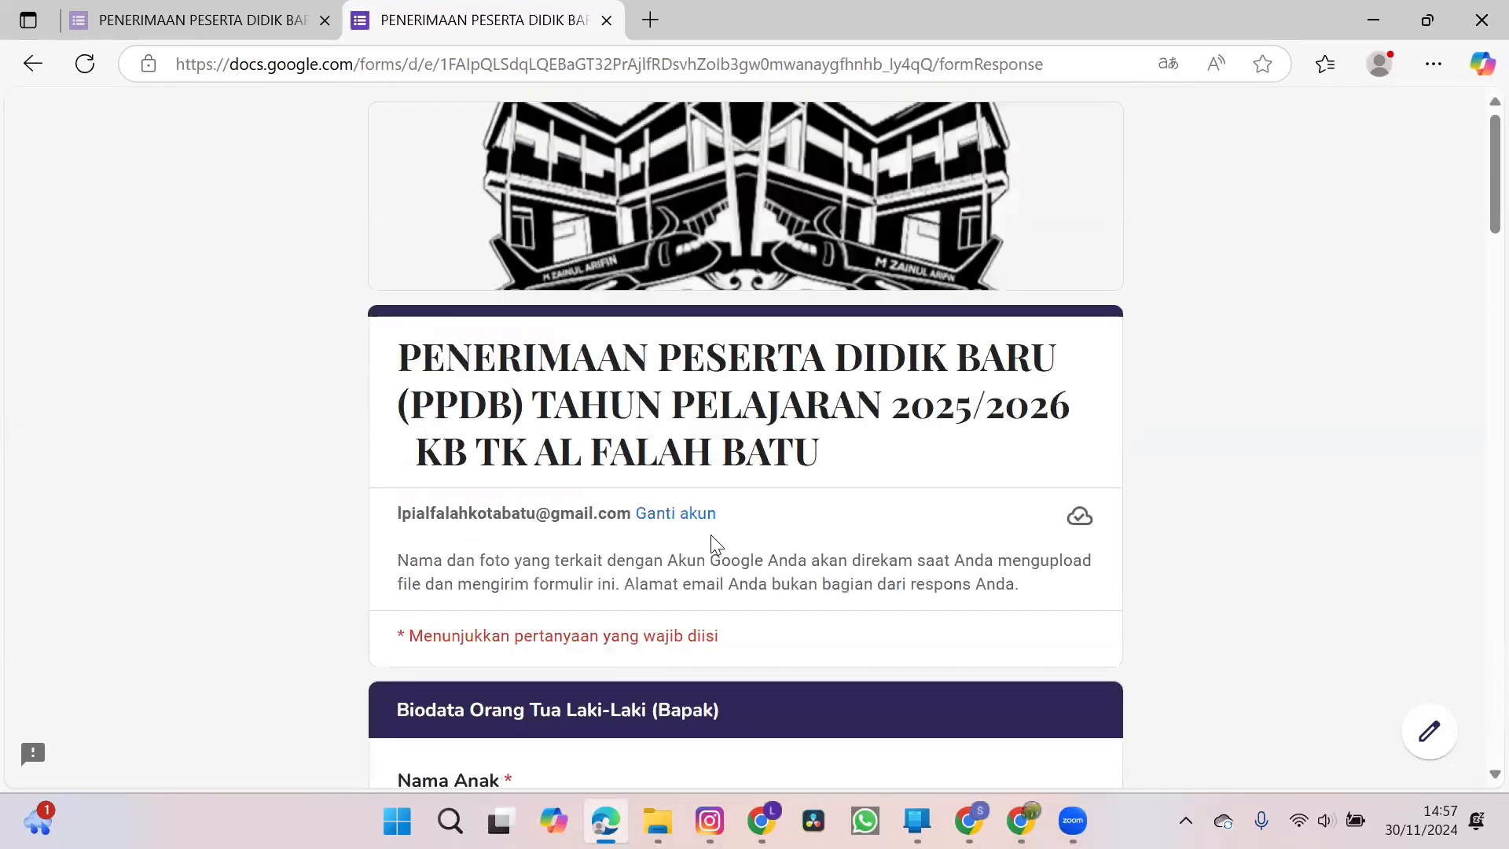
# Enter the child's name under Nama Anak in the Biodata Orang Tua Laki-Laki (Bapak) section.
pyautogui.scroll(-5, 711, 540)
pyautogui.click(610, 407)
pyautogui.write('Riko')
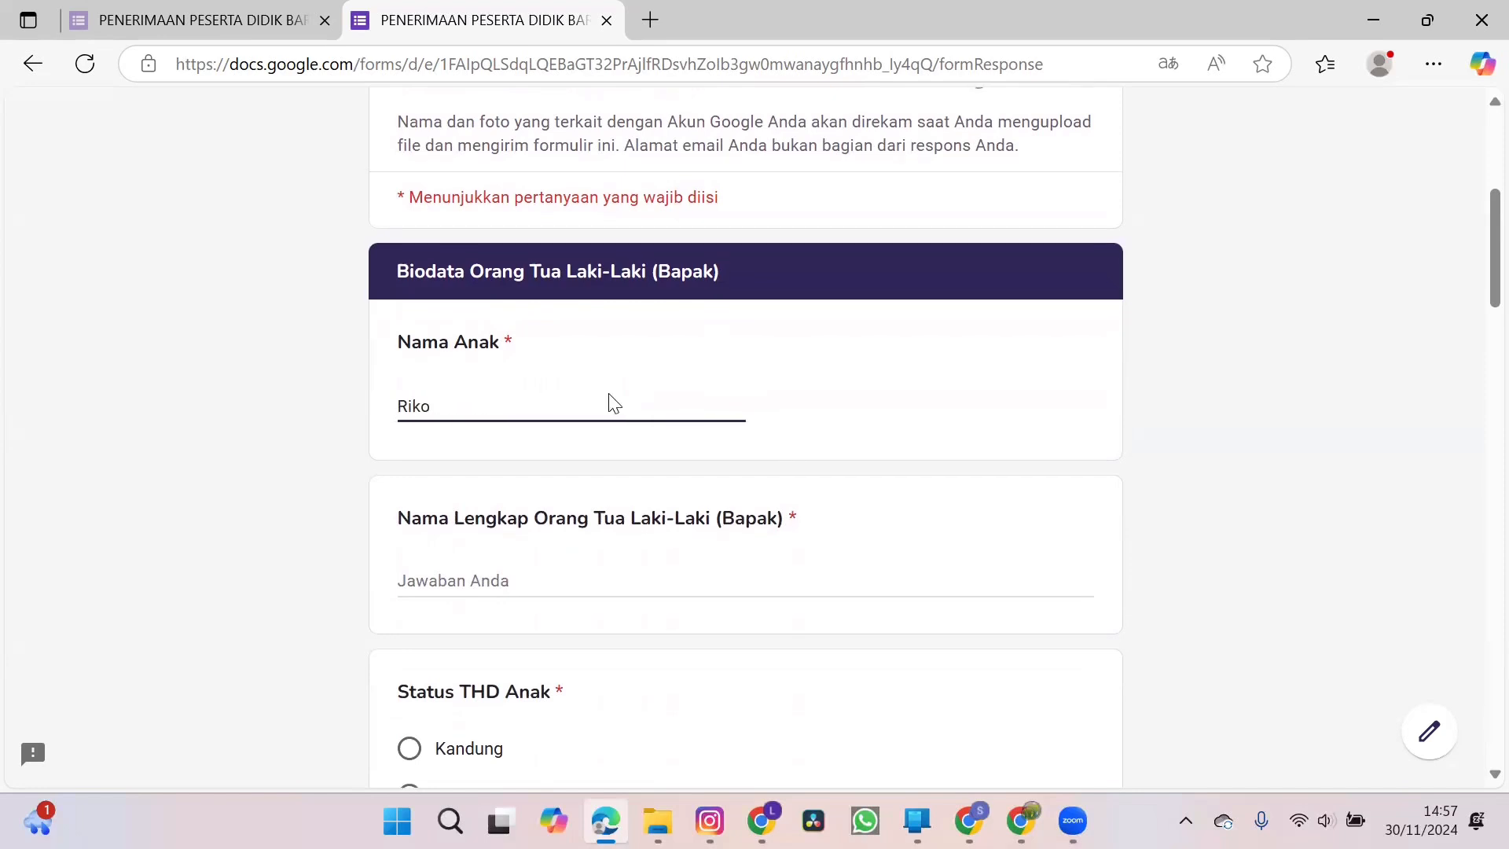
pyautogui.scroll(-1, 610, 400)
pyautogui.press('BackSpace')
pyautogui.press('BackSpace')
pyautogui.press('BackSpace')
pyautogui.press('BackSpace')
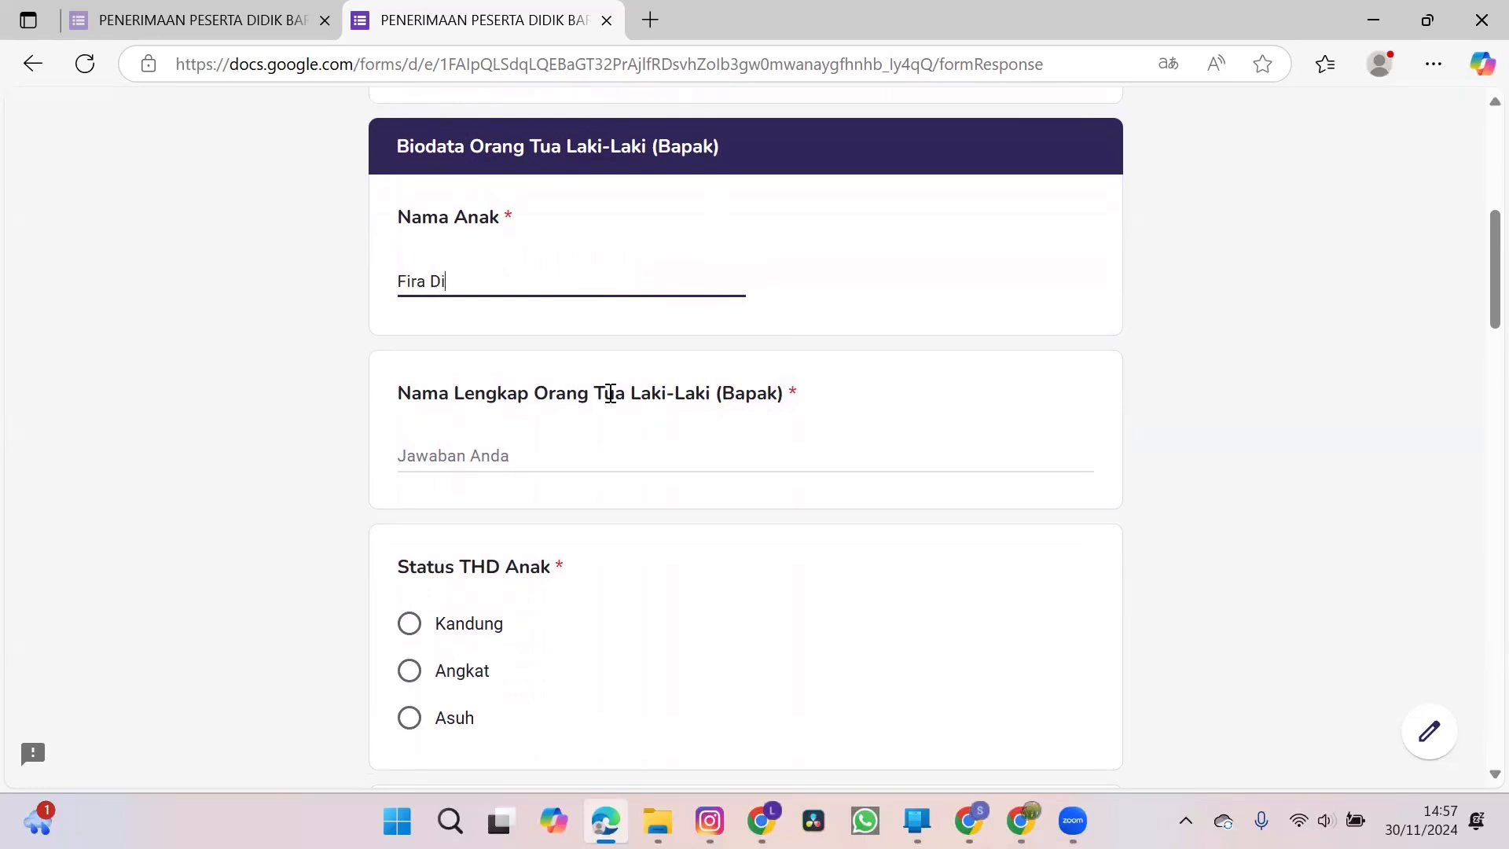
# Enter the father's name under Nama Lengkap Orang Tua Laki-Laki (Bapak).
pyautogui.click(574, 461)
pyautogui.write('Riko')
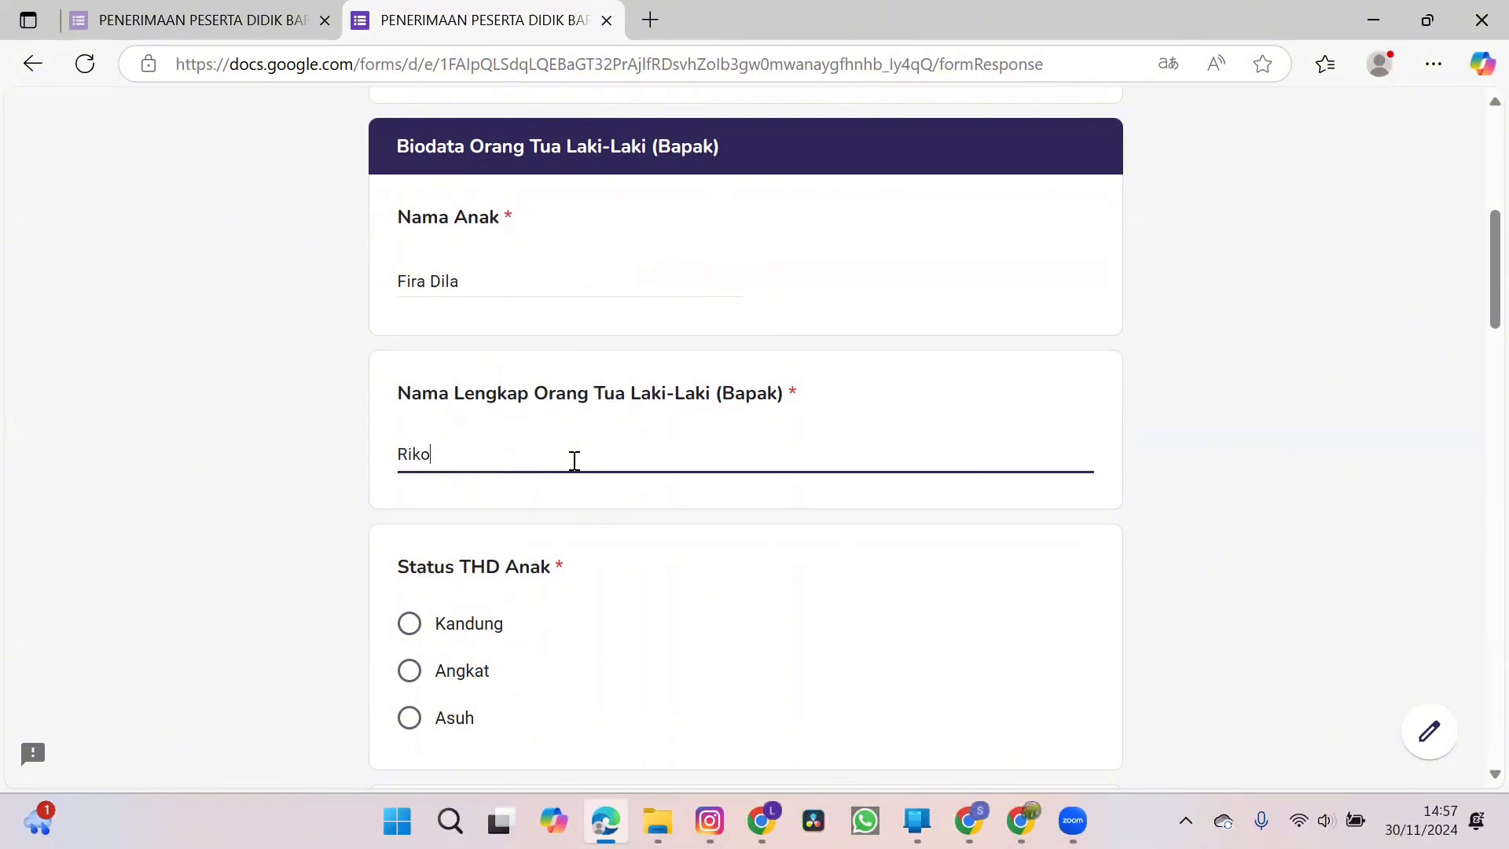
# Set the father's Status THD Anak to Kandung and enter his national ID number under NIK.
pyautogui.scroll(-2, 574, 461)
pyautogui.click(409, 492)
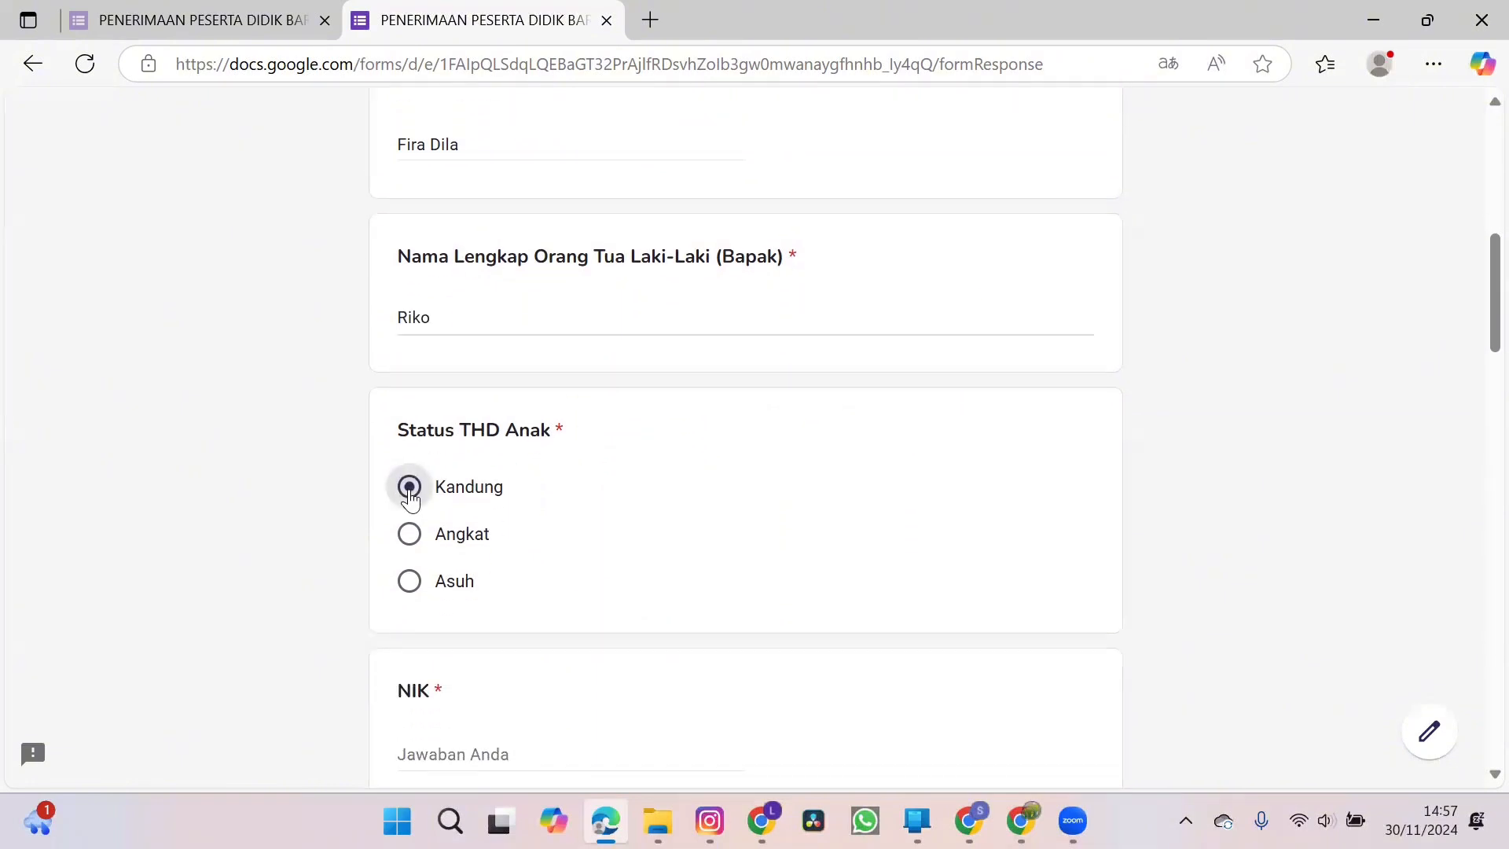
pyautogui.scroll(-1, 567, 553)
pyautogui.scroll(-2, 567, 552)
pyautogui.click(520, 502)
pyautogui.write('123456')
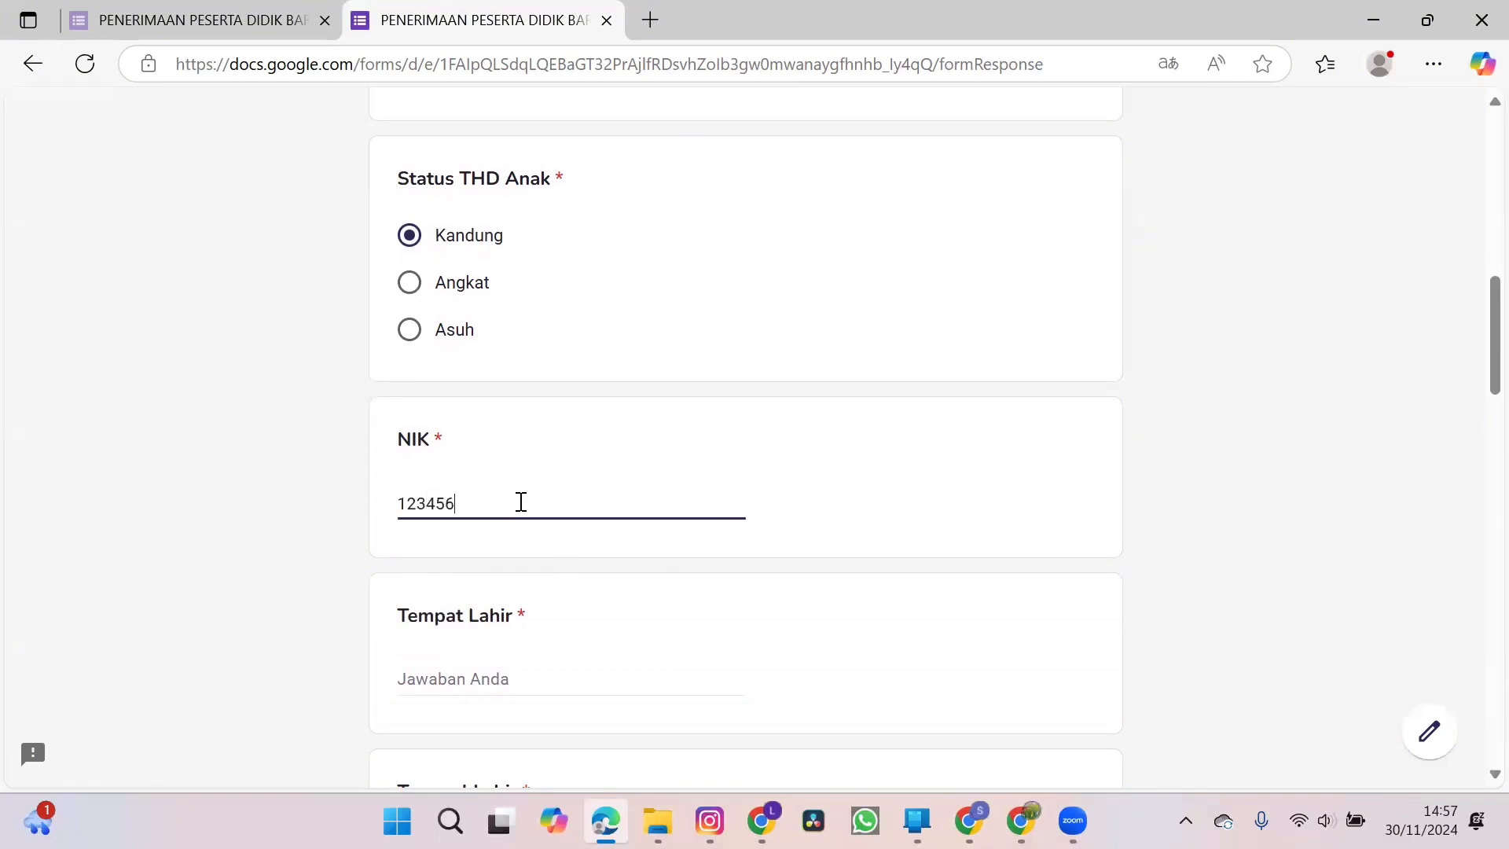
pyautogui.write('789')
# Enter Bandung as the father's place of birth under Tempat Lahir.
pyautogui.scroll(-2, 521, 502)
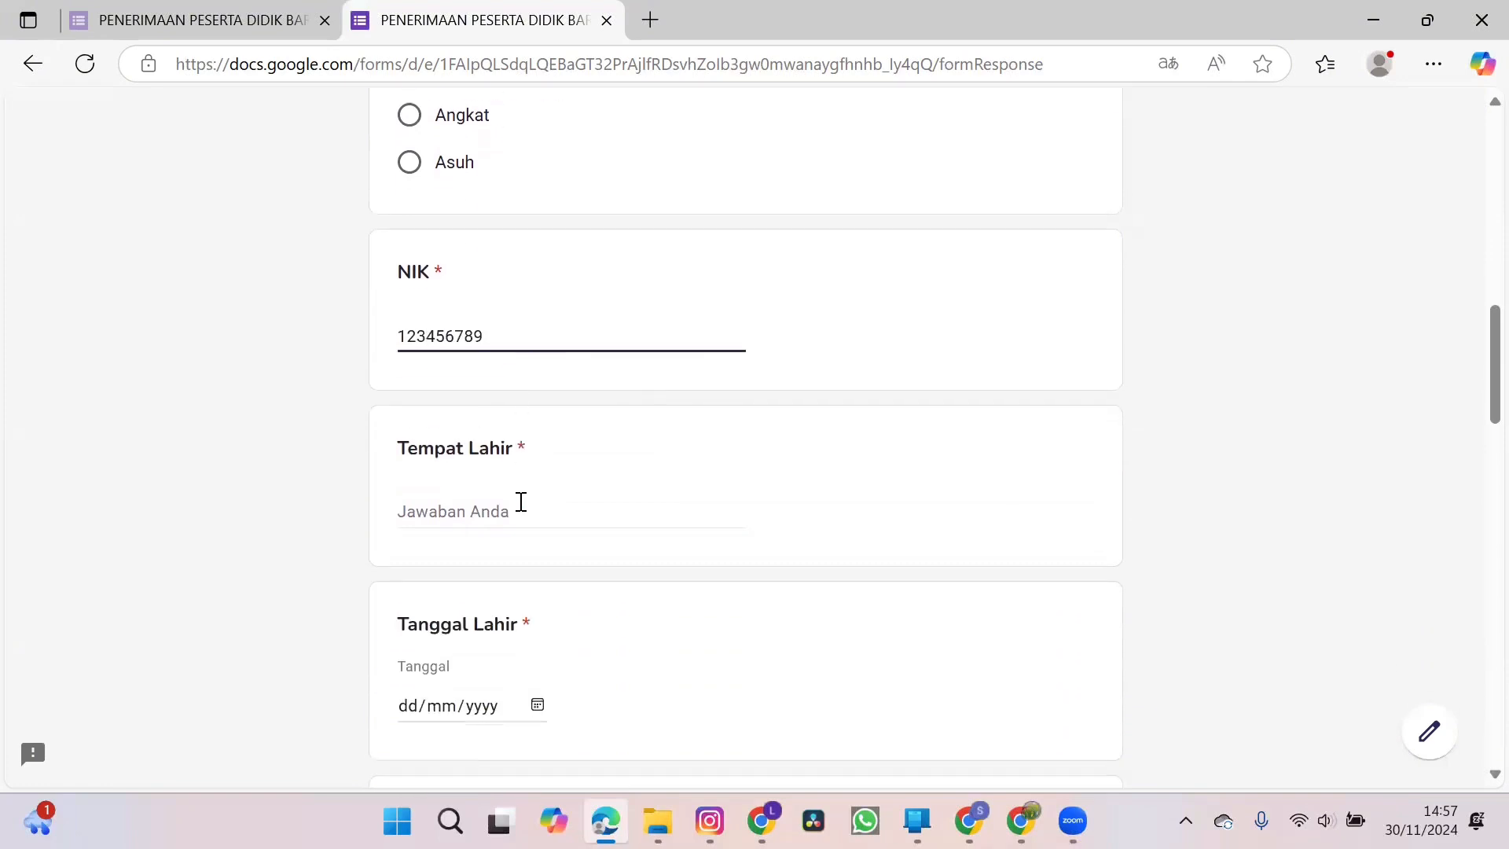
pyautogui.click(487, 514)
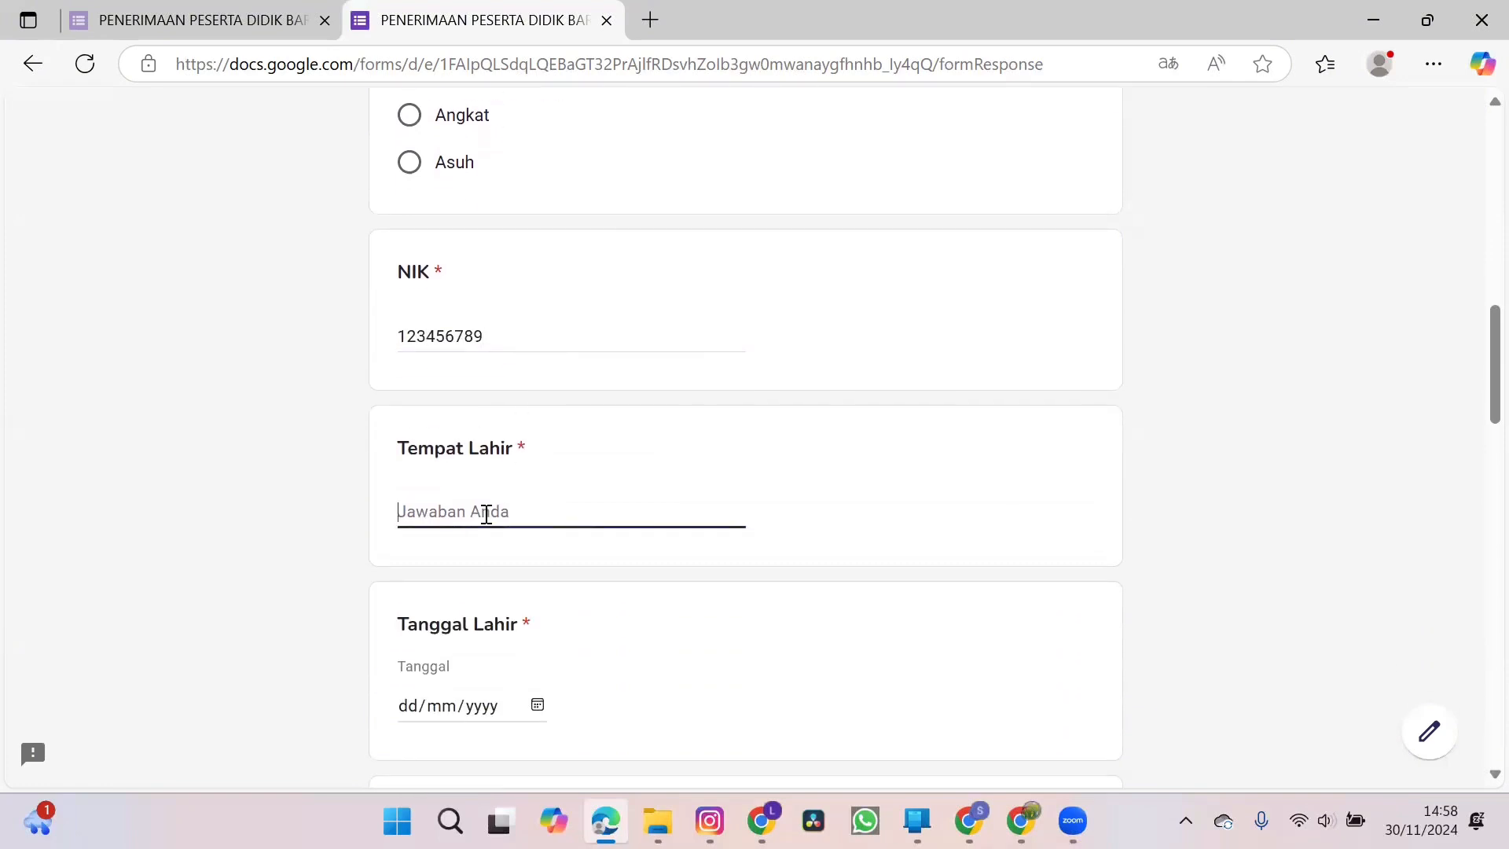
pyautogui.write('Bandung')
# Choose the father's date of birth in the Tanggal Lahir calendar.
pyautogui.scroll(-1, 486, 514)
pyautogui.scroll(-2, 486, 514)
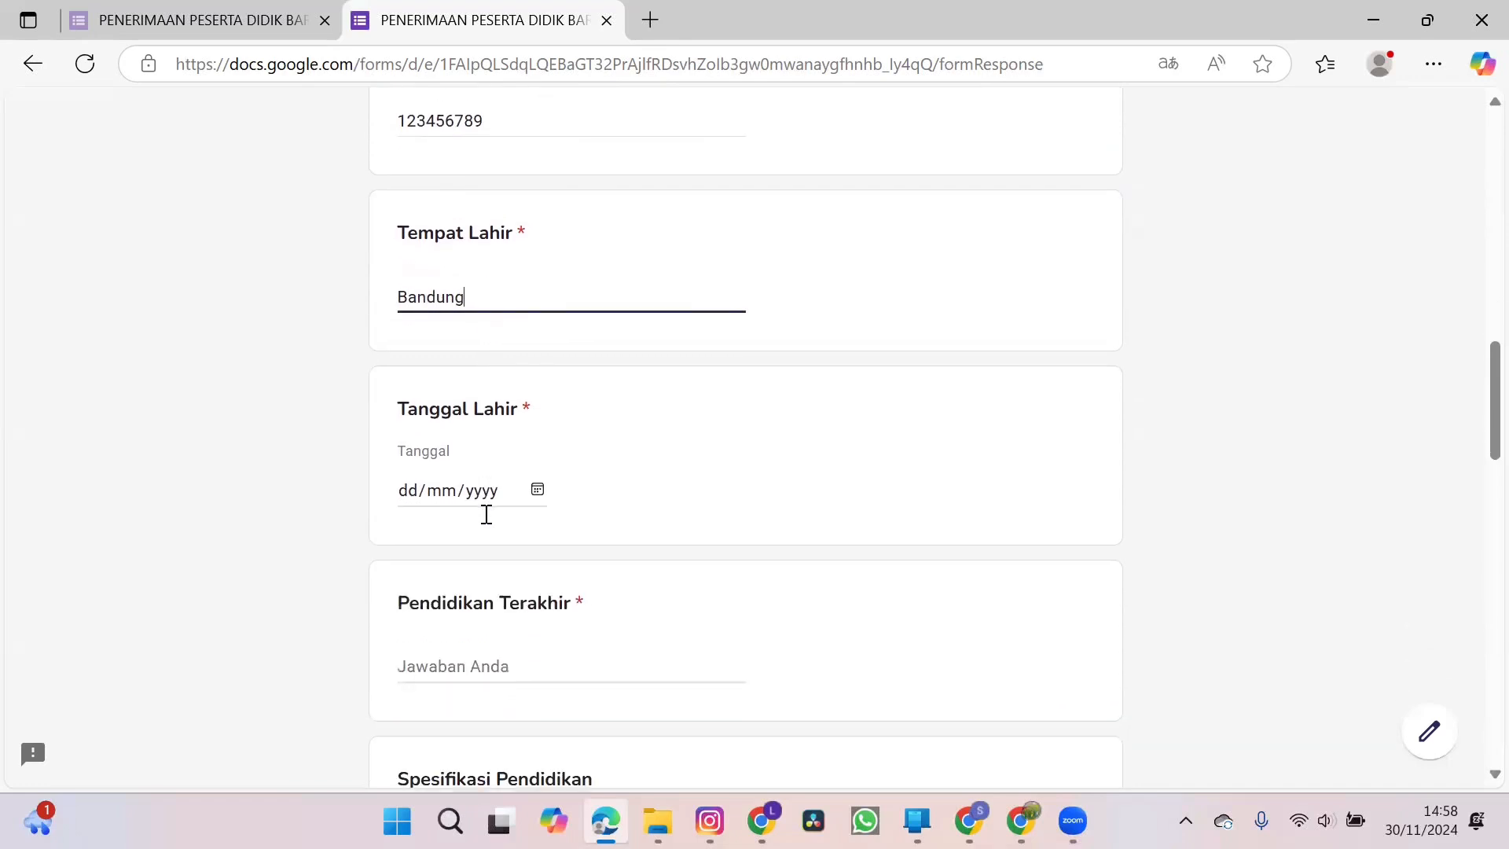
pyautogui.click(537, 491)
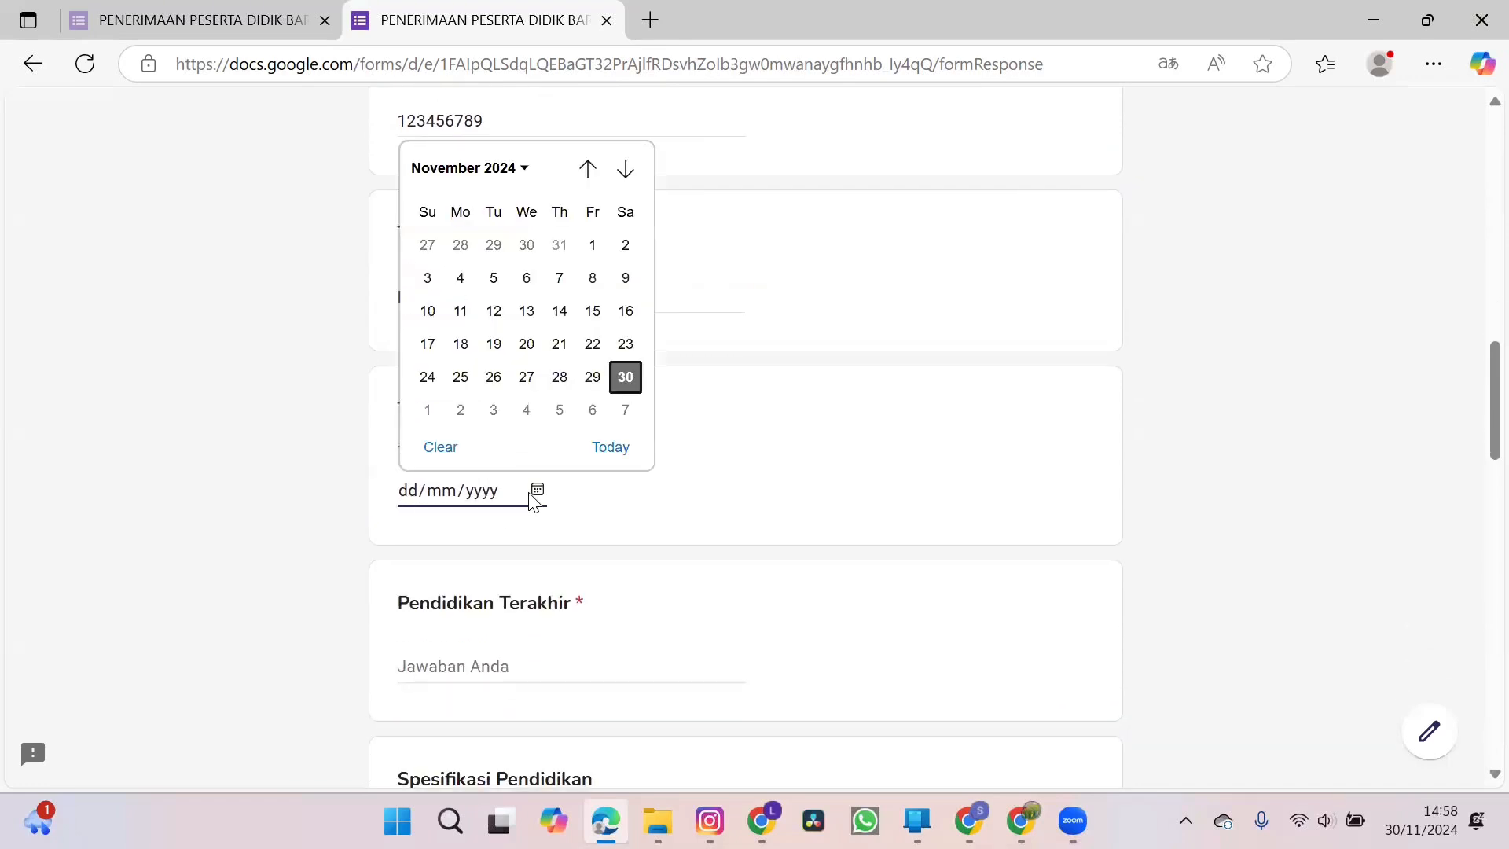
pyautogui.click(496, 168)
pyautogui.moveTo(629, 328); pyautogui.dragTo(629, 265)
pyautogui.scroll(6, 628, 264)
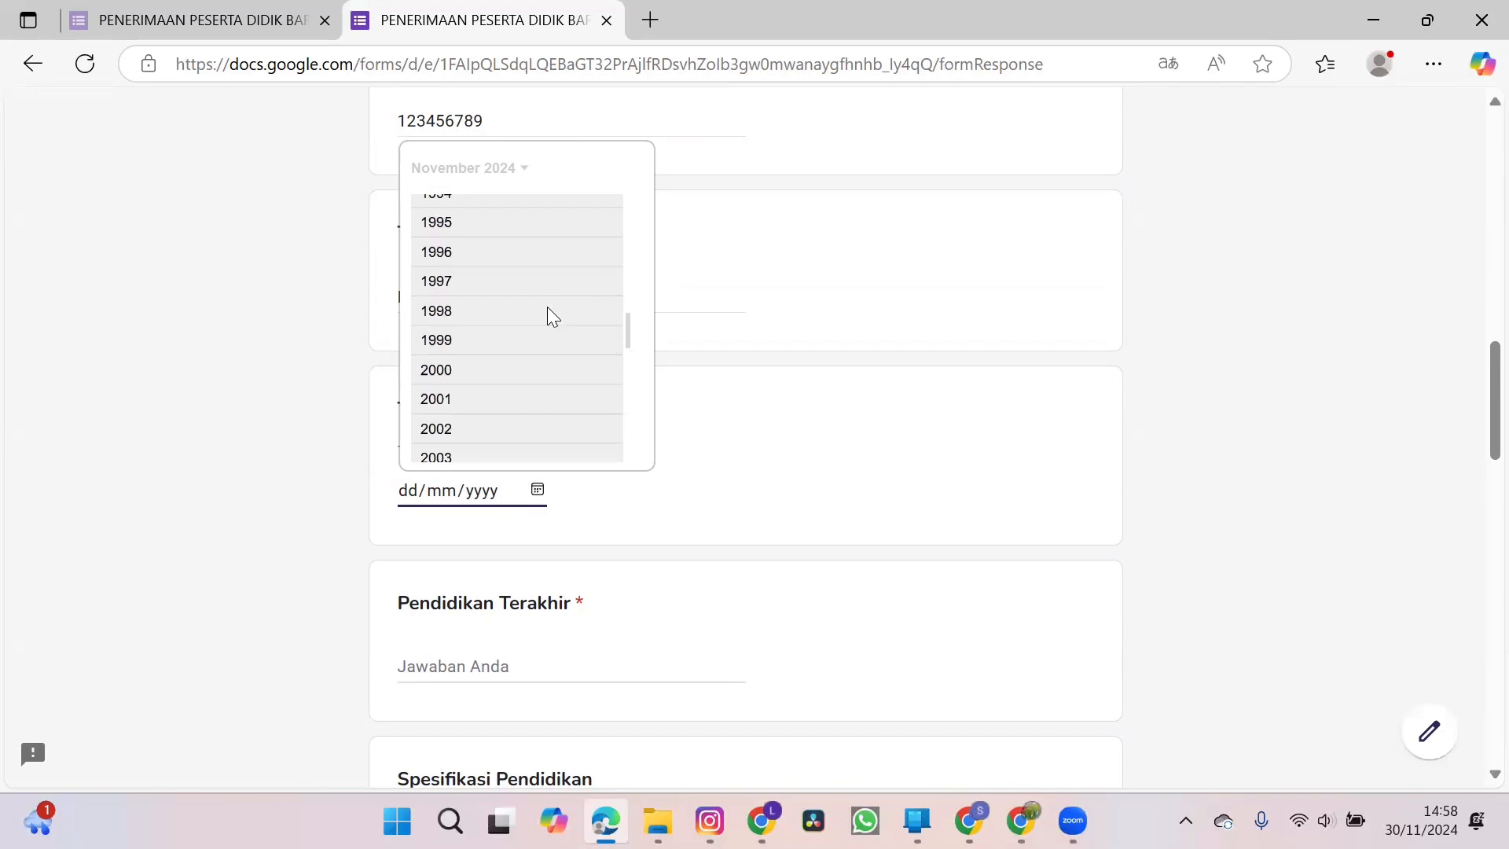
pyautogui.click(536, 227)
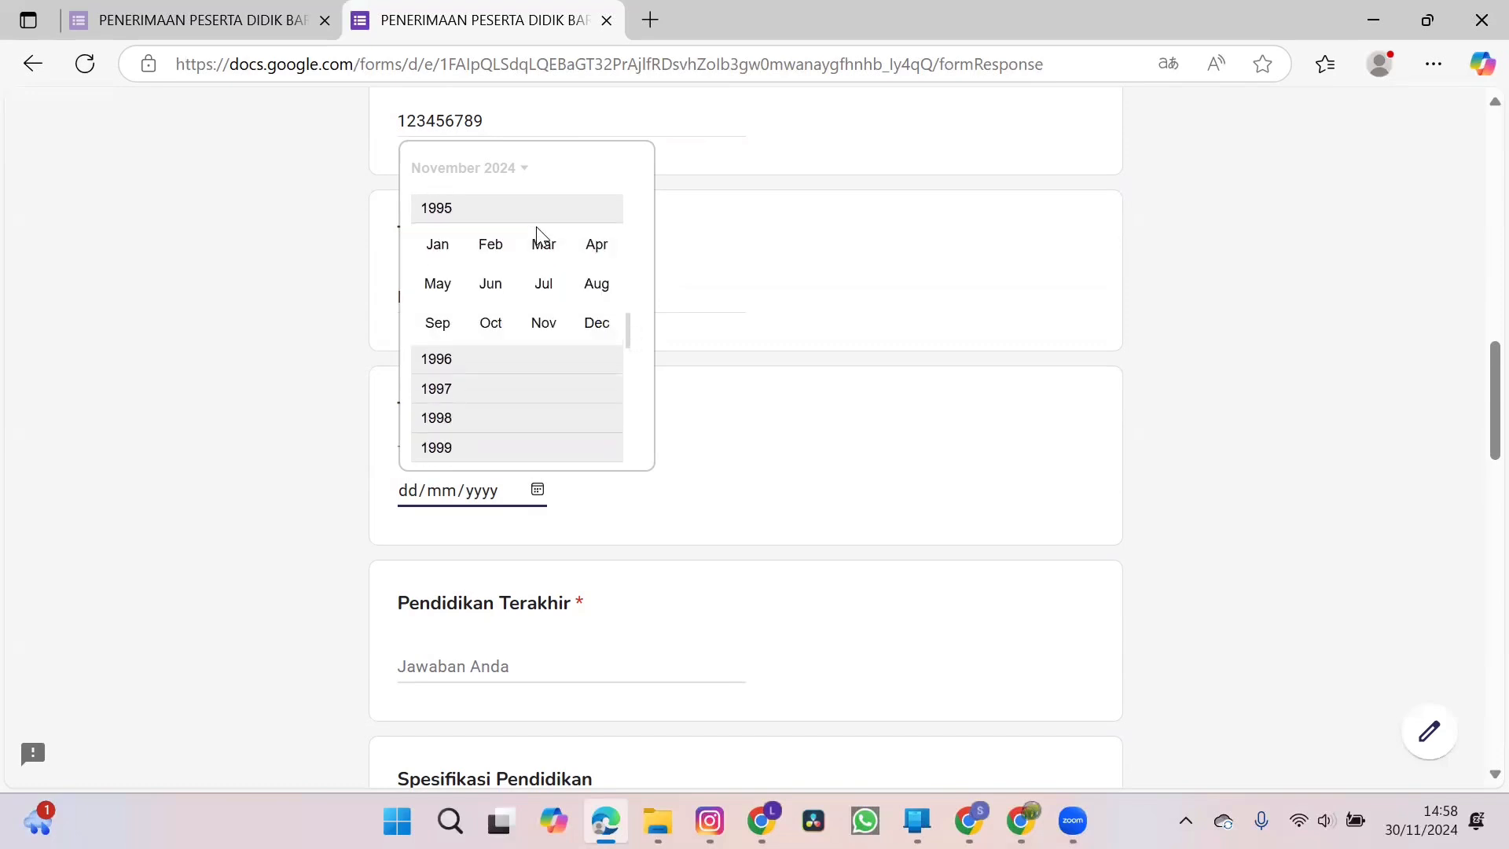
pyautogui.click(489, 245)
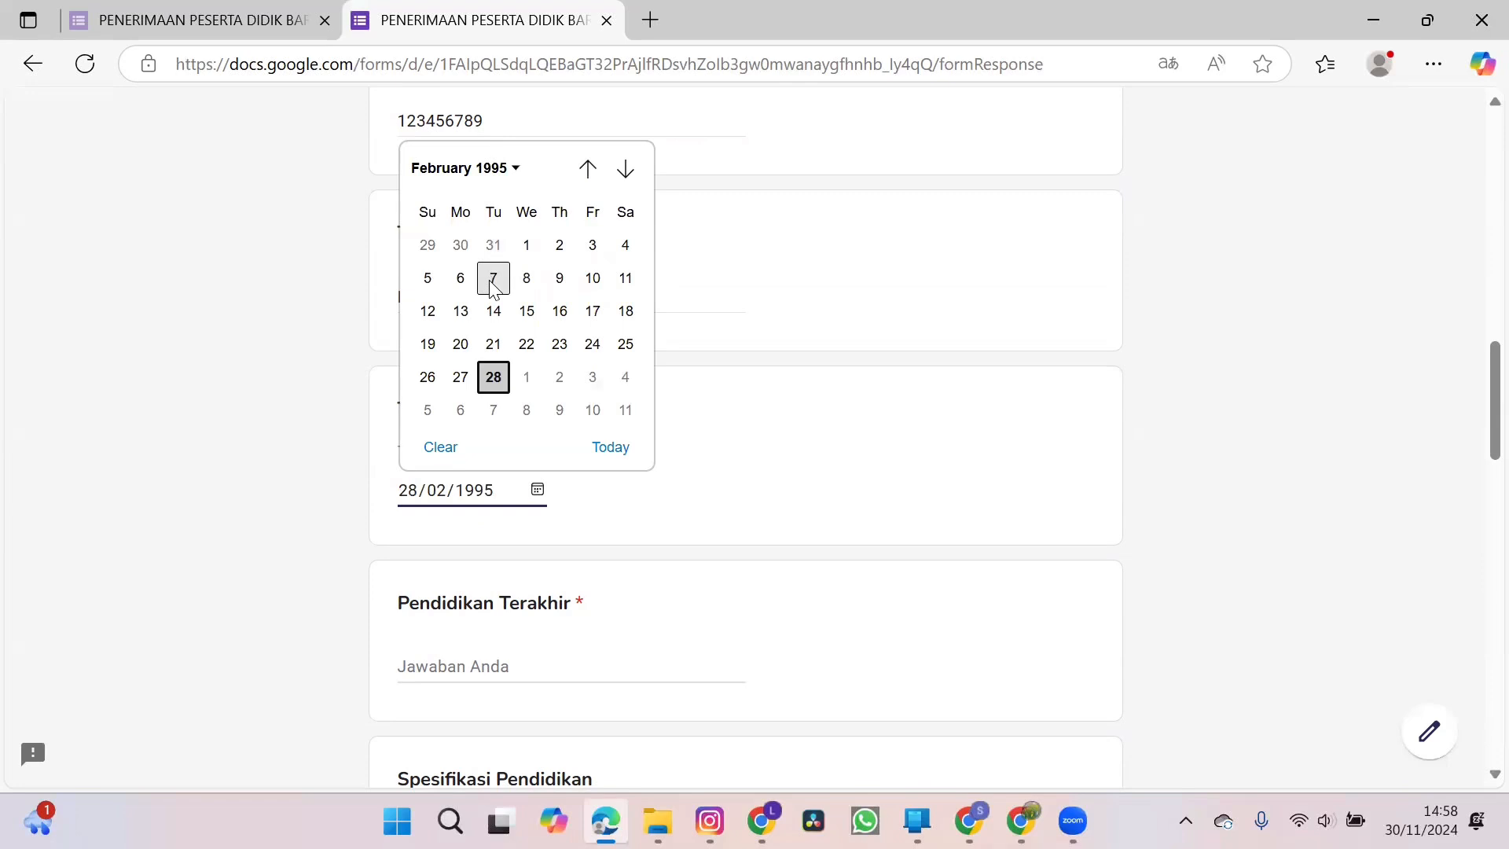
pyautogui.click(495, 279)
# Enter SMA as the father's highest education under Pendidikan Terakhir.
pyautogui.scroll(-3, 605, 509)
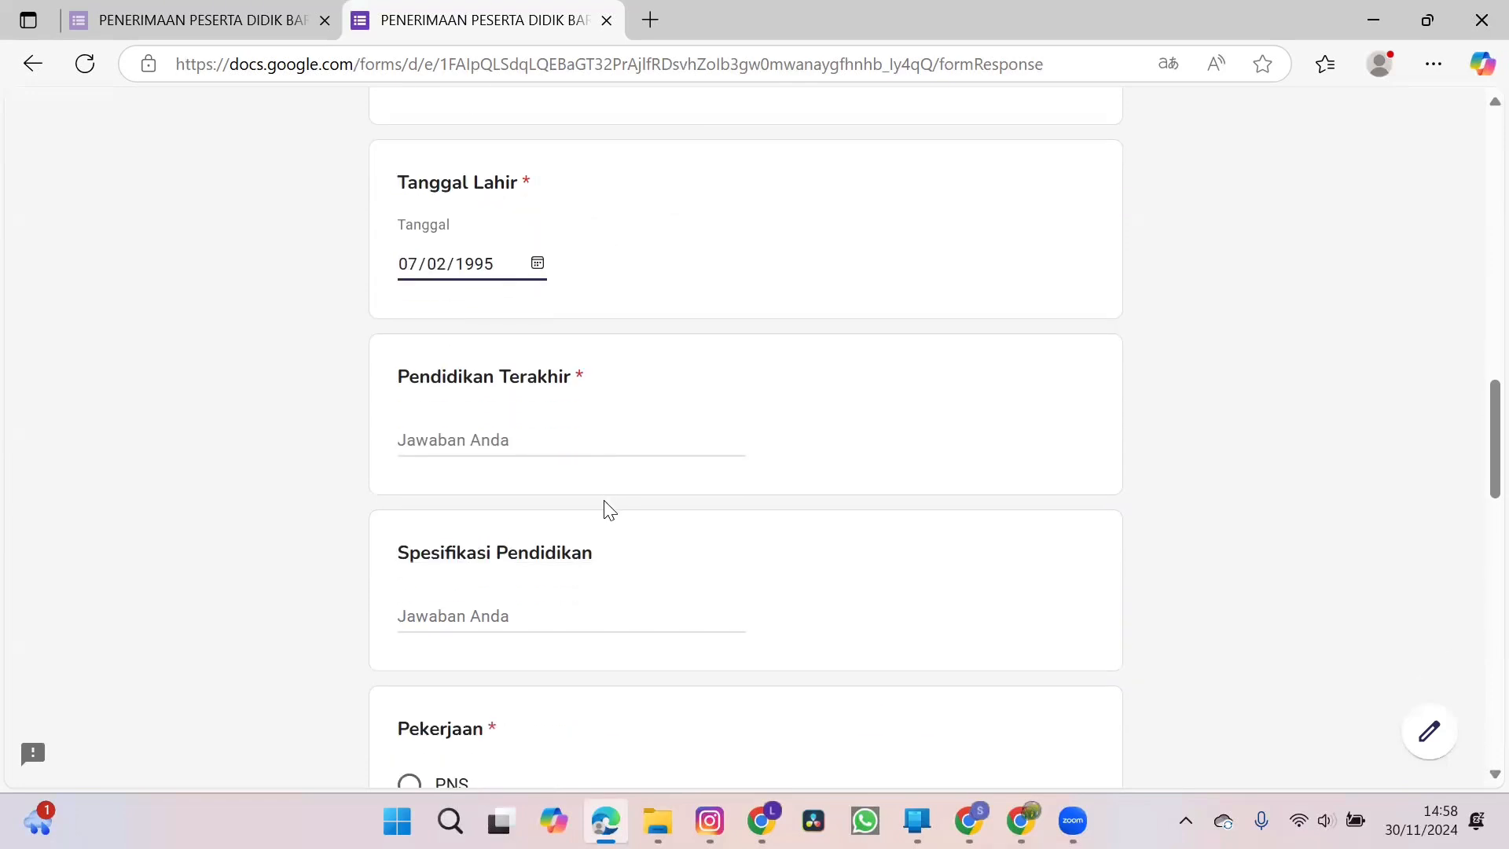
pyautogui.click(567, 439)
pyautogui.write('SMA')
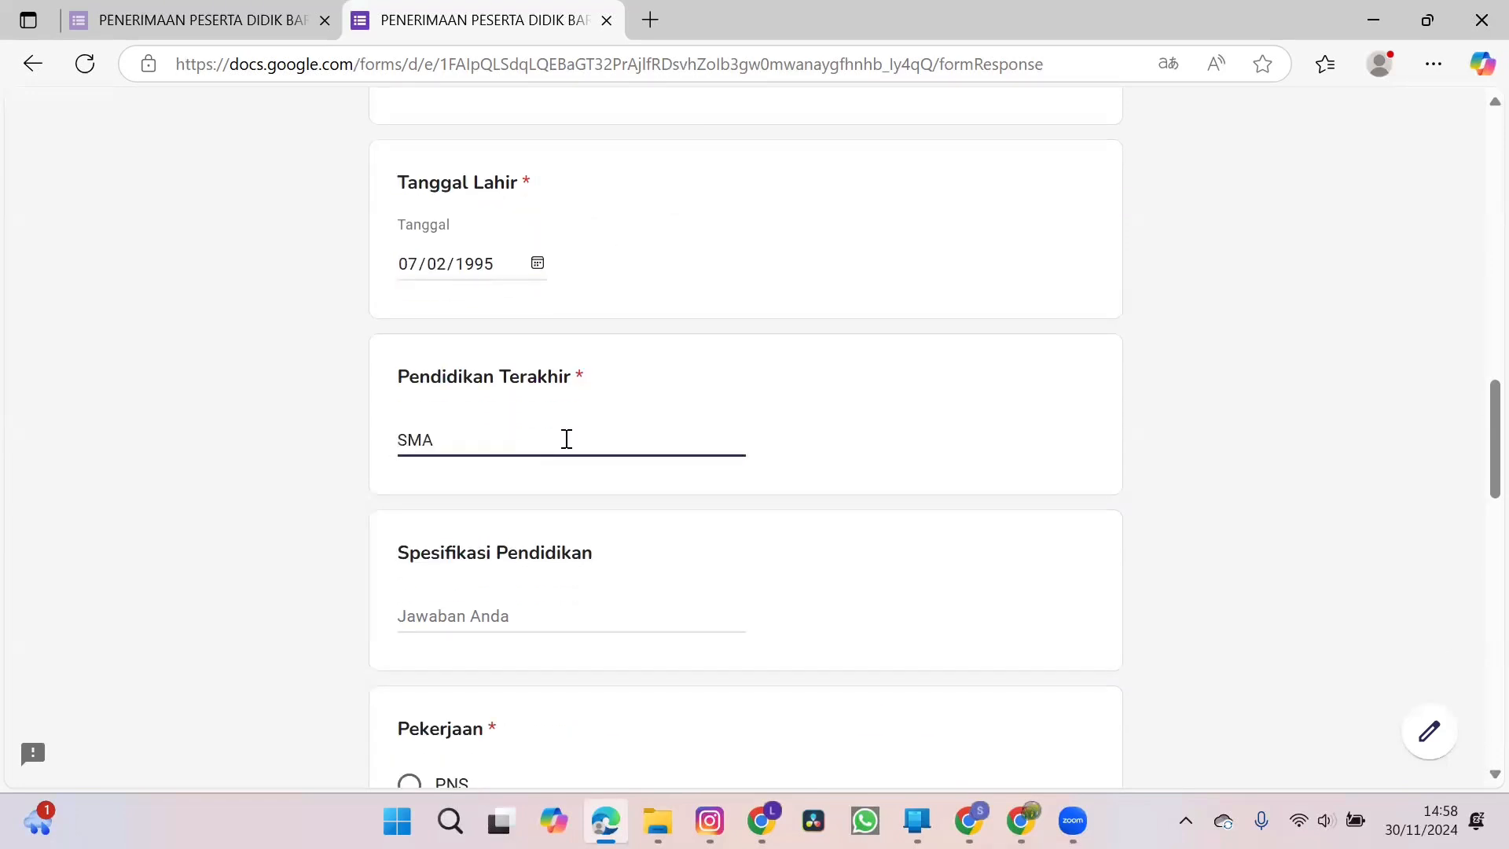
# Enter SMA Teknik Elektro as the father's education specialisation under Spesifikasi Pendidikan.
pyautogui.scroll(-3, 567, 440)
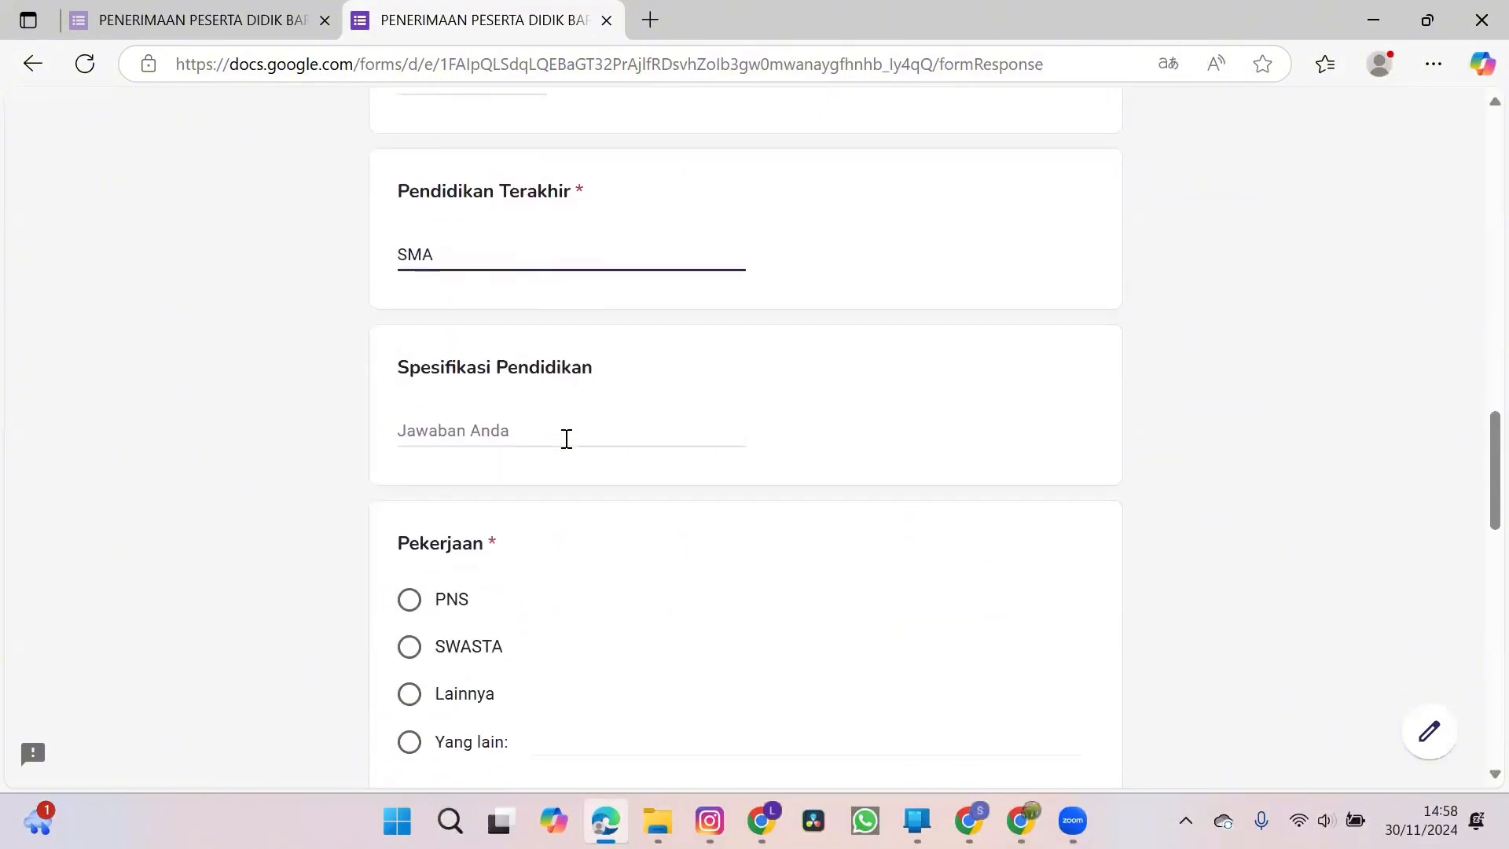
pyautogui.click(543, 420)
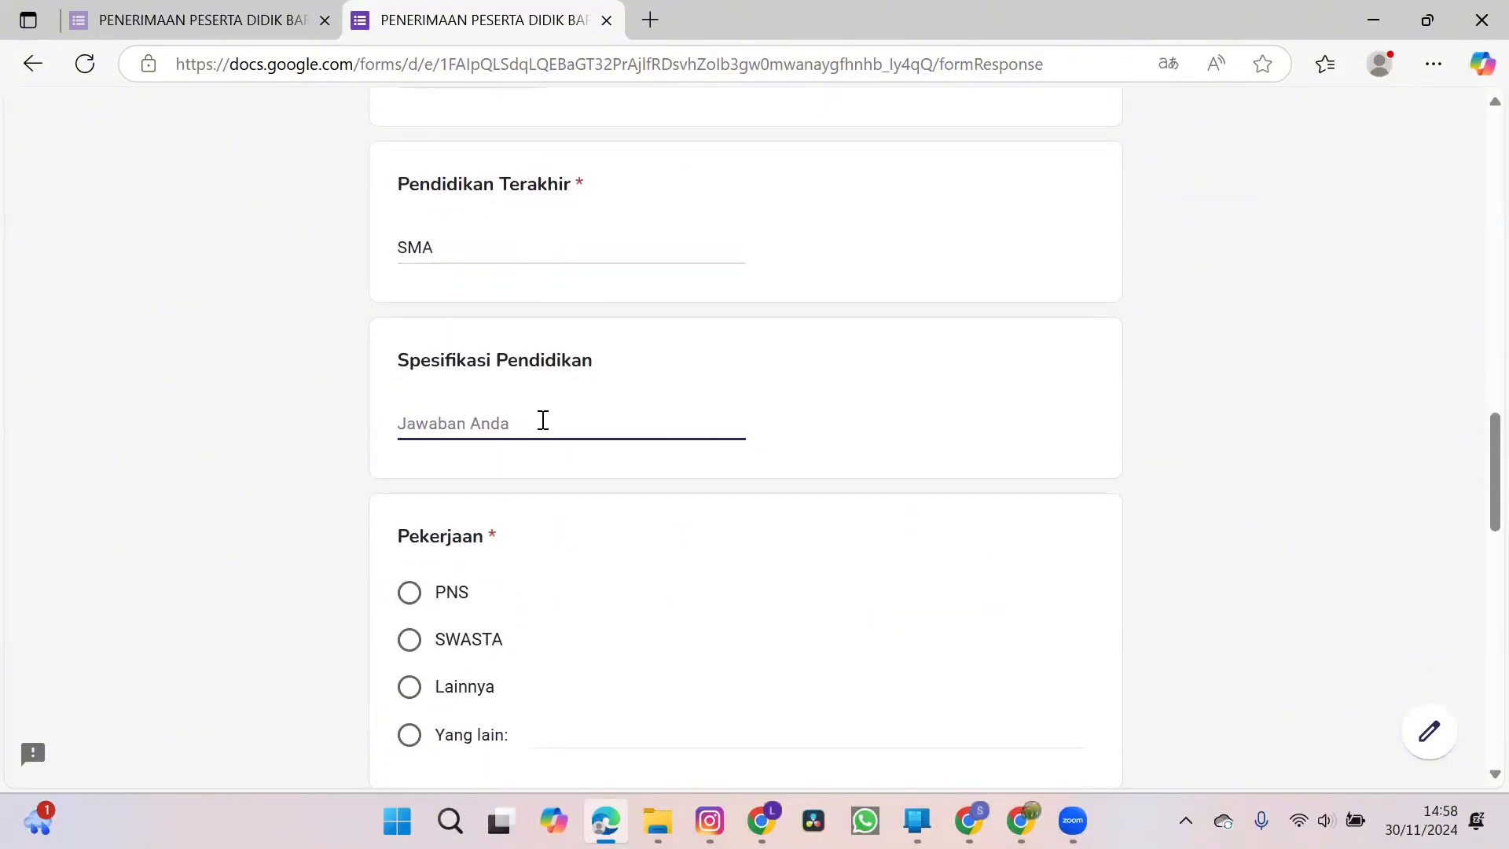
pyautogui.write('Sm')
pyautogui.write('M')
pyautogui.write('A')
pyautogui.write(' T')
pyautogui.write('ekn')
pyautogui.write('ik Elektro')
# Set the father's Pekerjaan to SWASTA and enter Teknisi Perusahaan under Spesifikasi Pekerjaan.
pyautogui.scroll(-2, 542, 422)
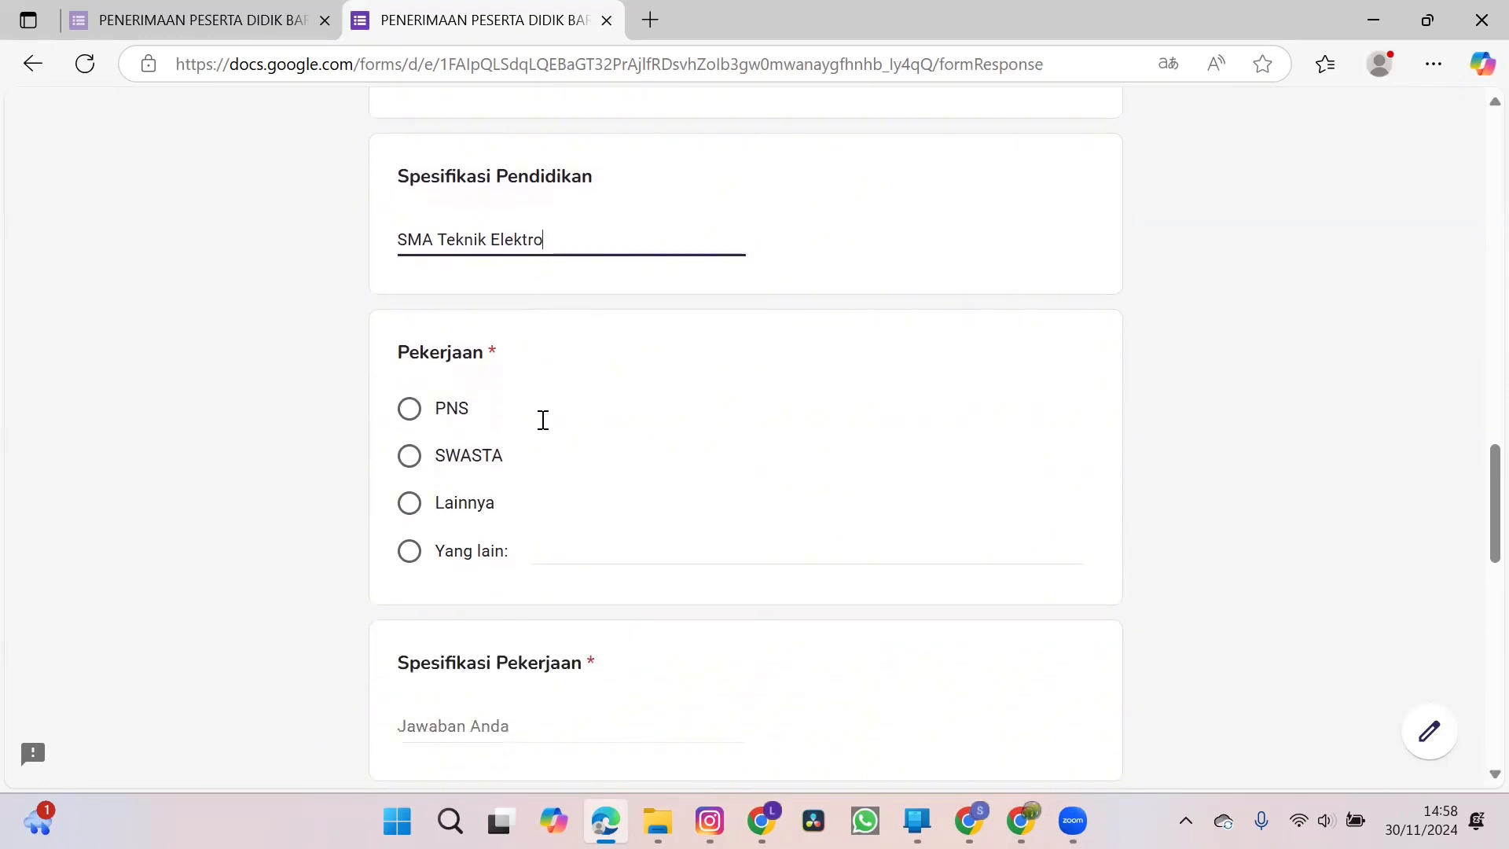
pyautogui.click(409, 456)
pyautogui.scroll(-3, 652, 469)
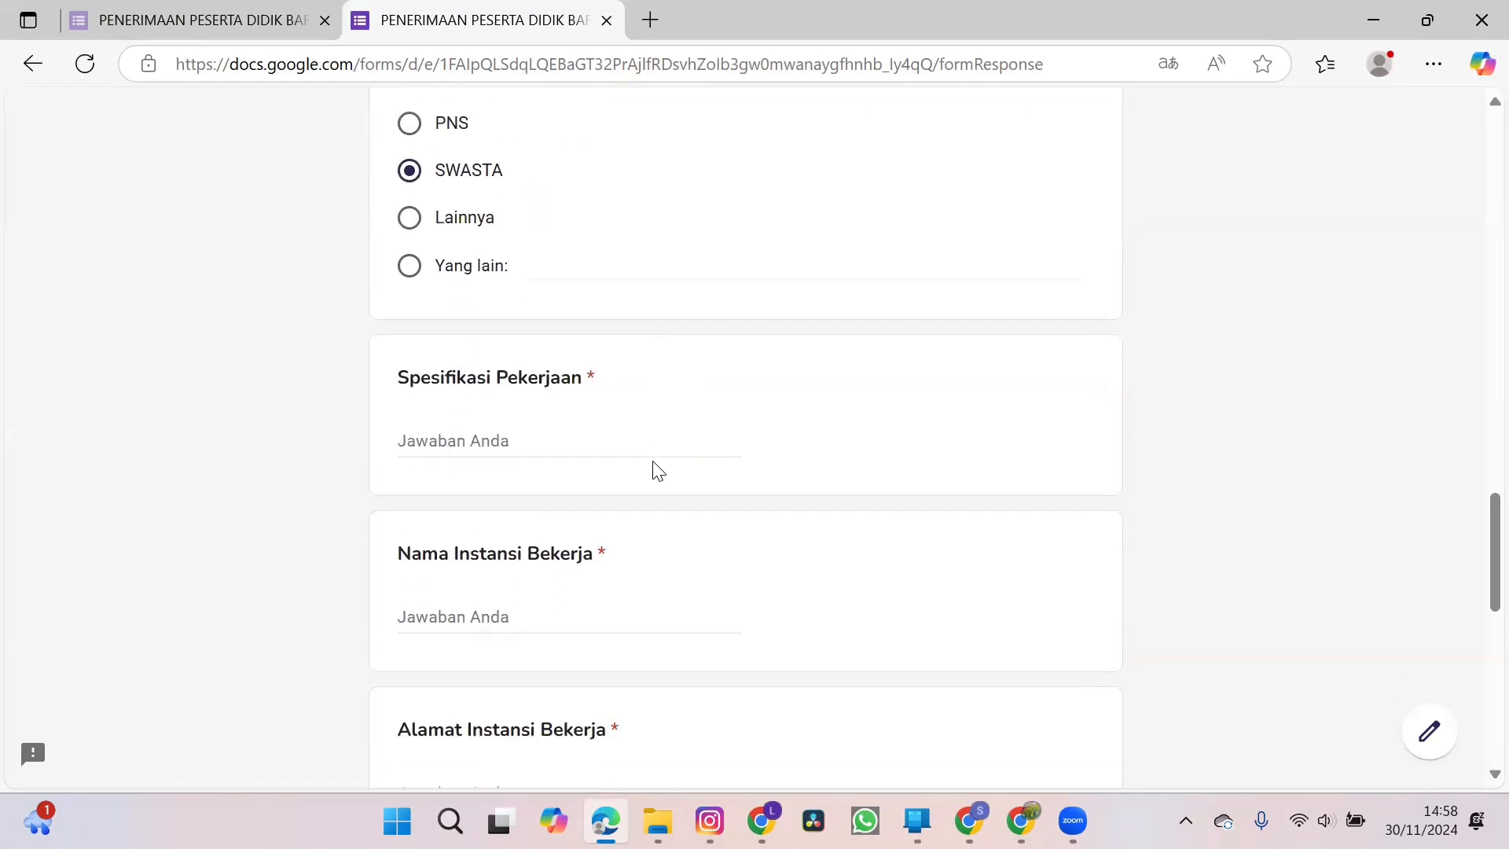
pyautogui.click(598, 445)
pyautogui.write('Teknisi')
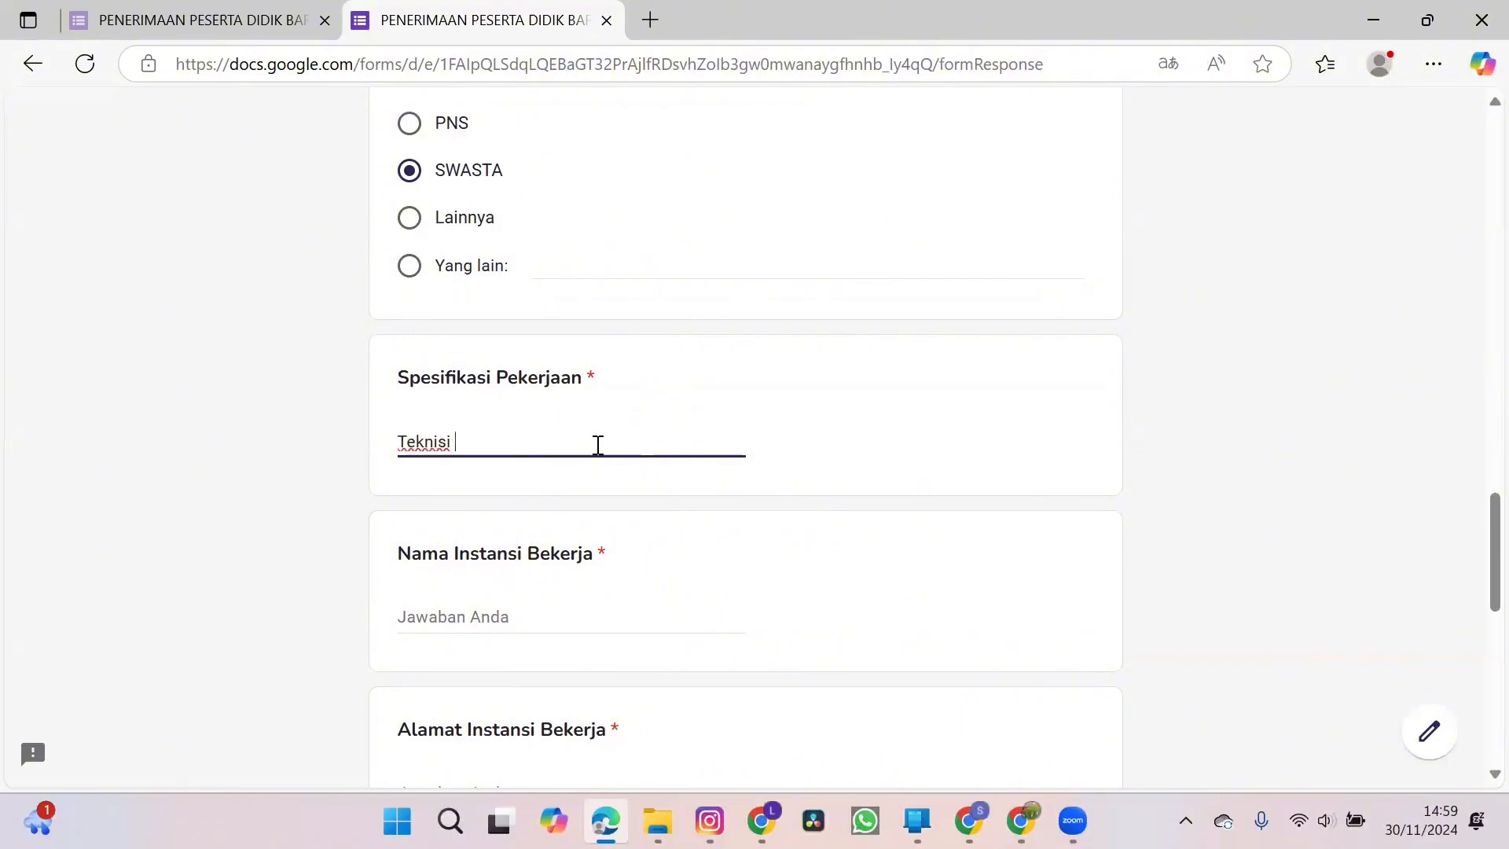
pyautogui.write(' Peu')
pyautogui.write('rusahaan')
# Enter PT. Abadi under Nama Instansi Bekerja and fill in the employer's address under Alamat Instansi Bekerja.
pyautogui.scroll(-2, 597, 444)
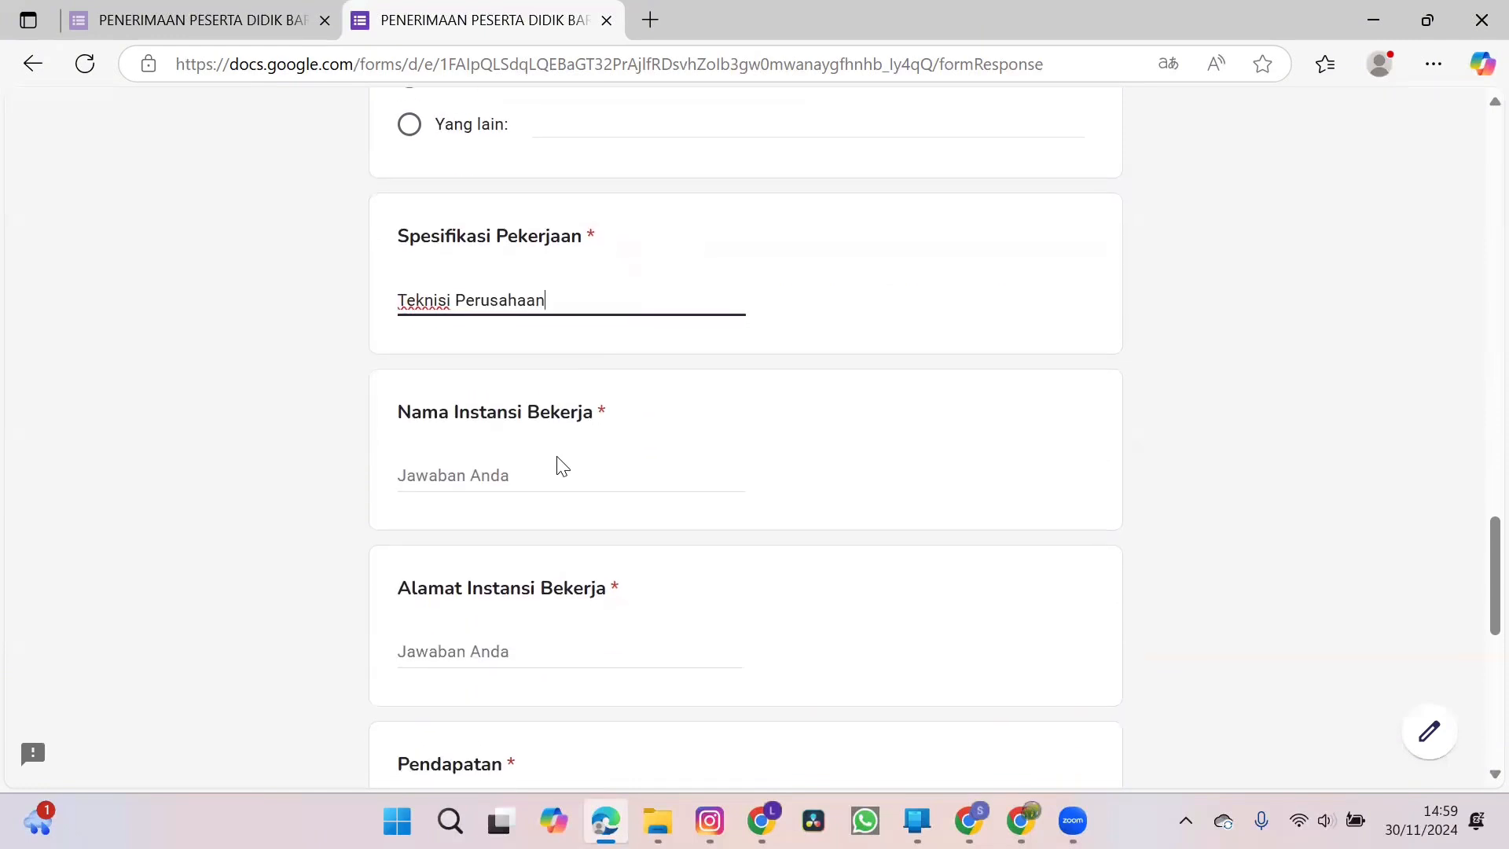
pyautogui.click(533, 479)
pyautogui.write('PT')
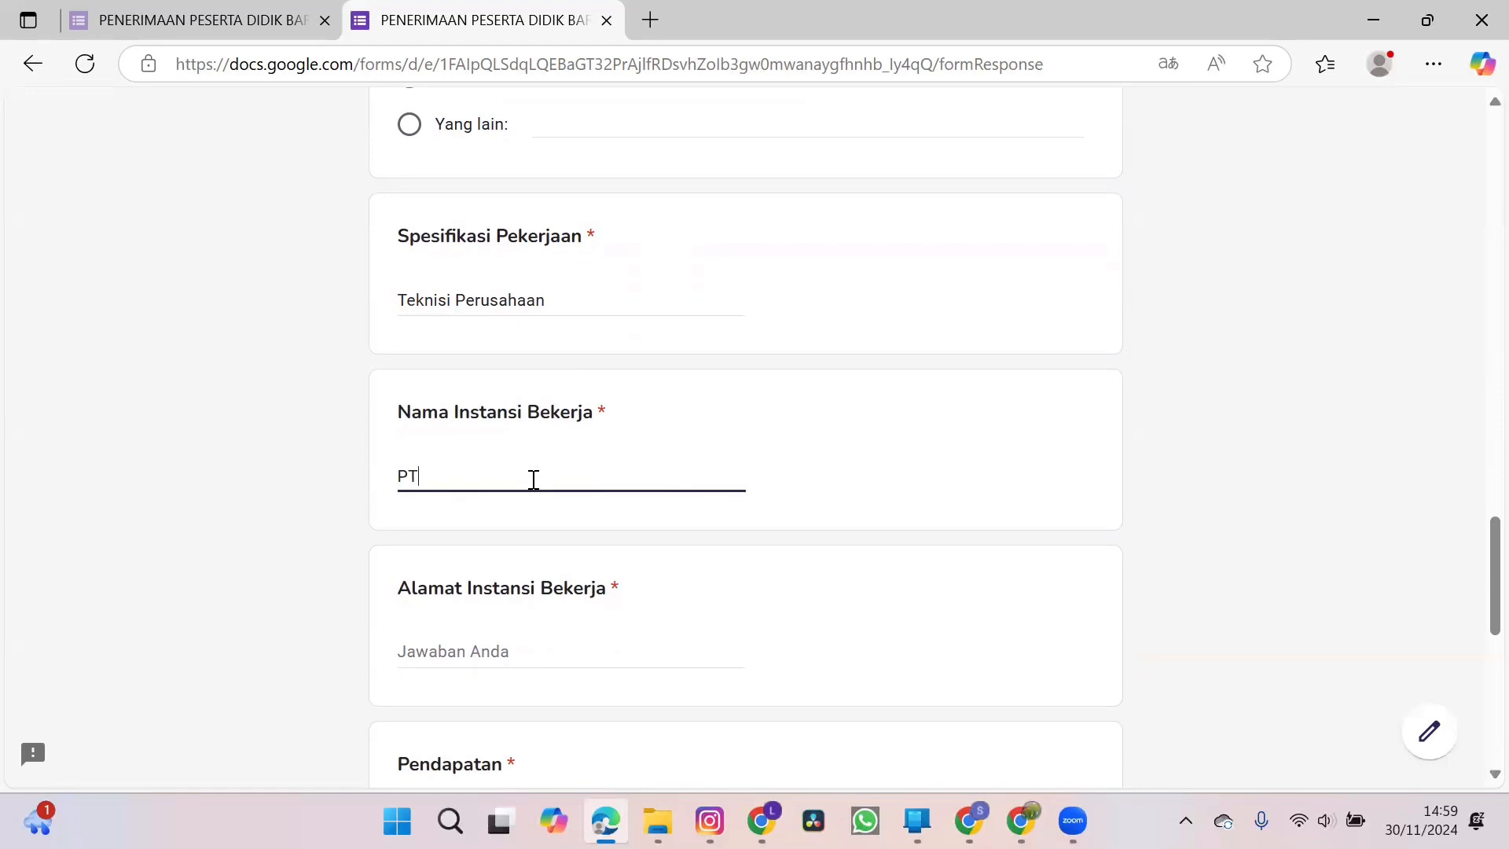
pyautogui.write('. Abadi')
pyautogui.scroll(-2, 534, 480)
pyautogui.click(521, 463)
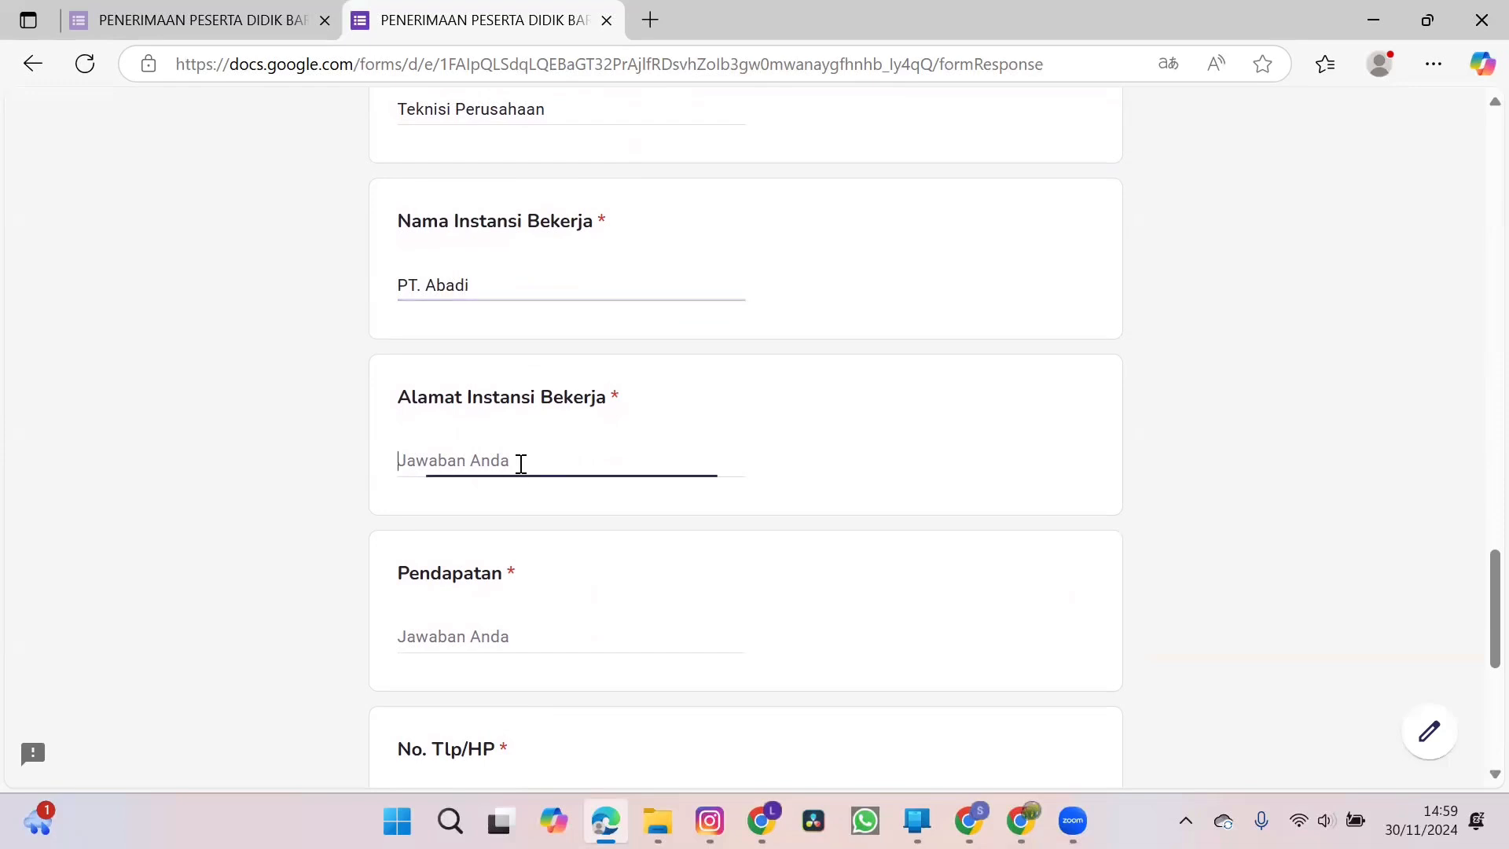
pyautogui.write('J')
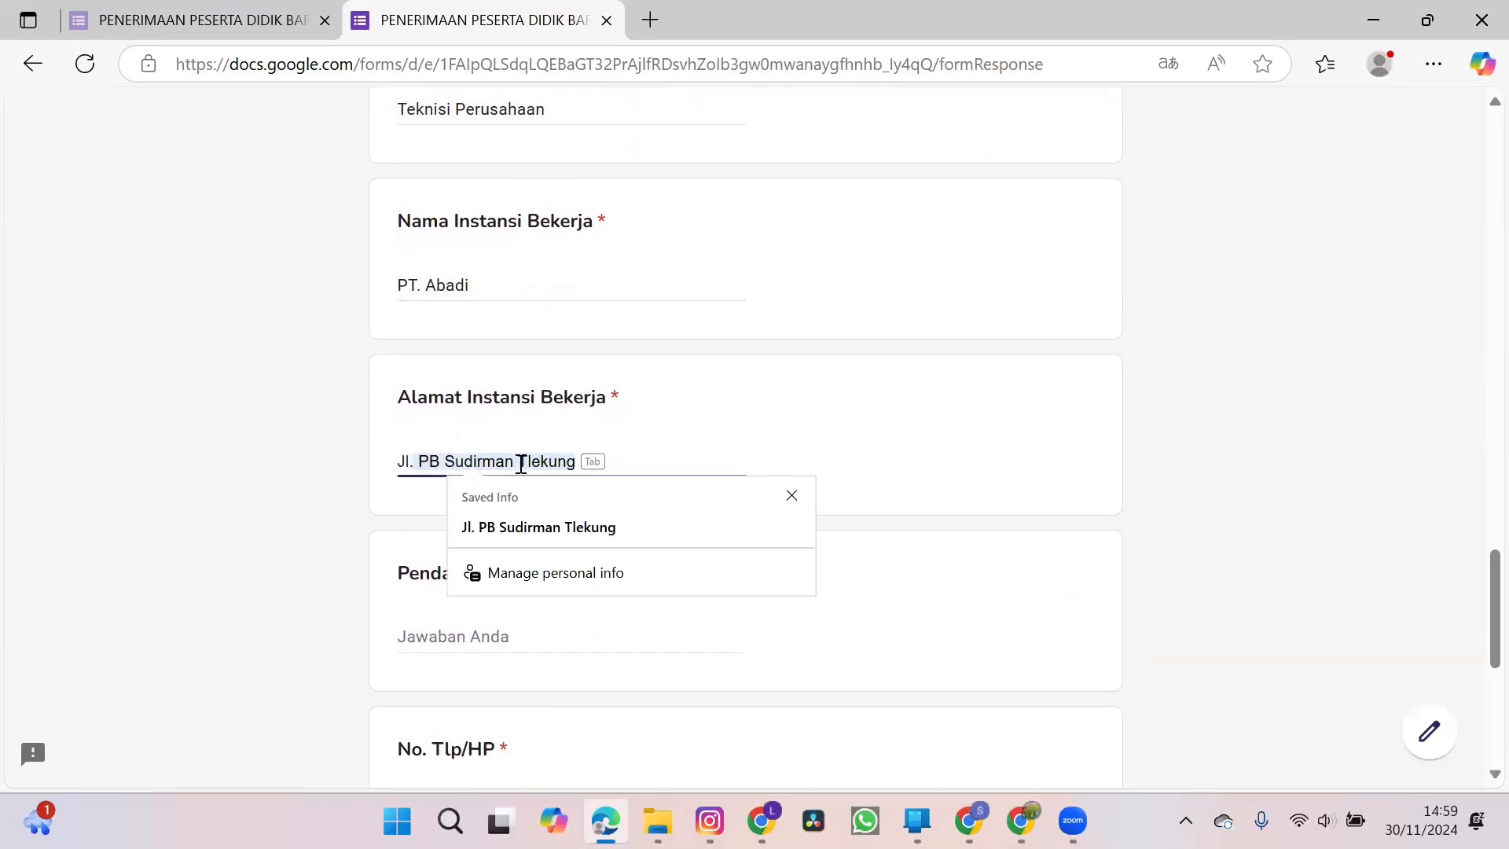
pyautogui.write('l. Bandung')
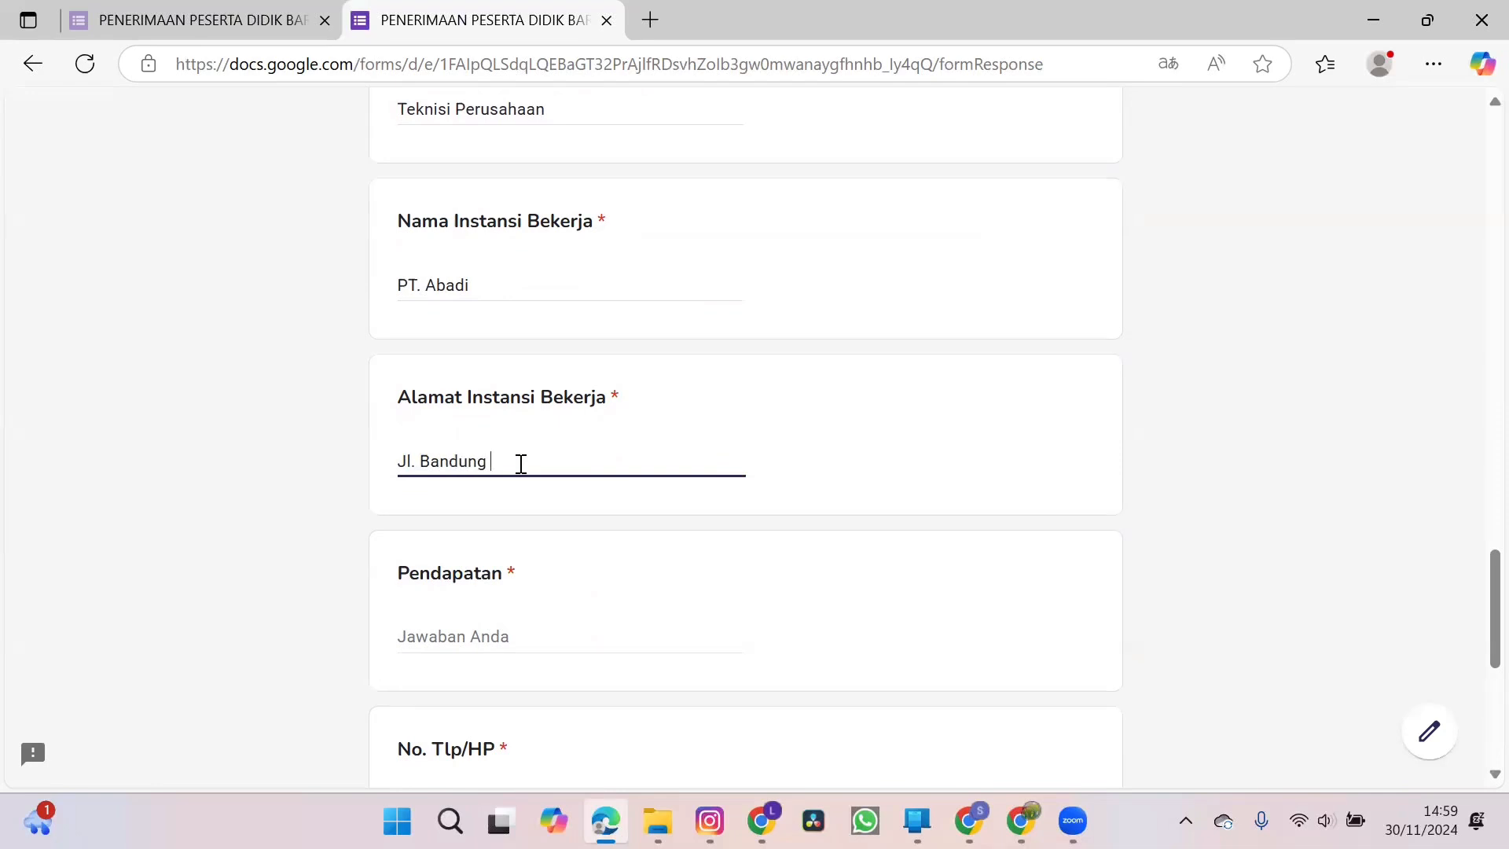
# Enter 3.000.000 as the father's Pendapatan and fill in his phone number under No. Tlp/HP.
pyautogui.scroll(-2, 522, 464)
pyautogui.click(500, 437)
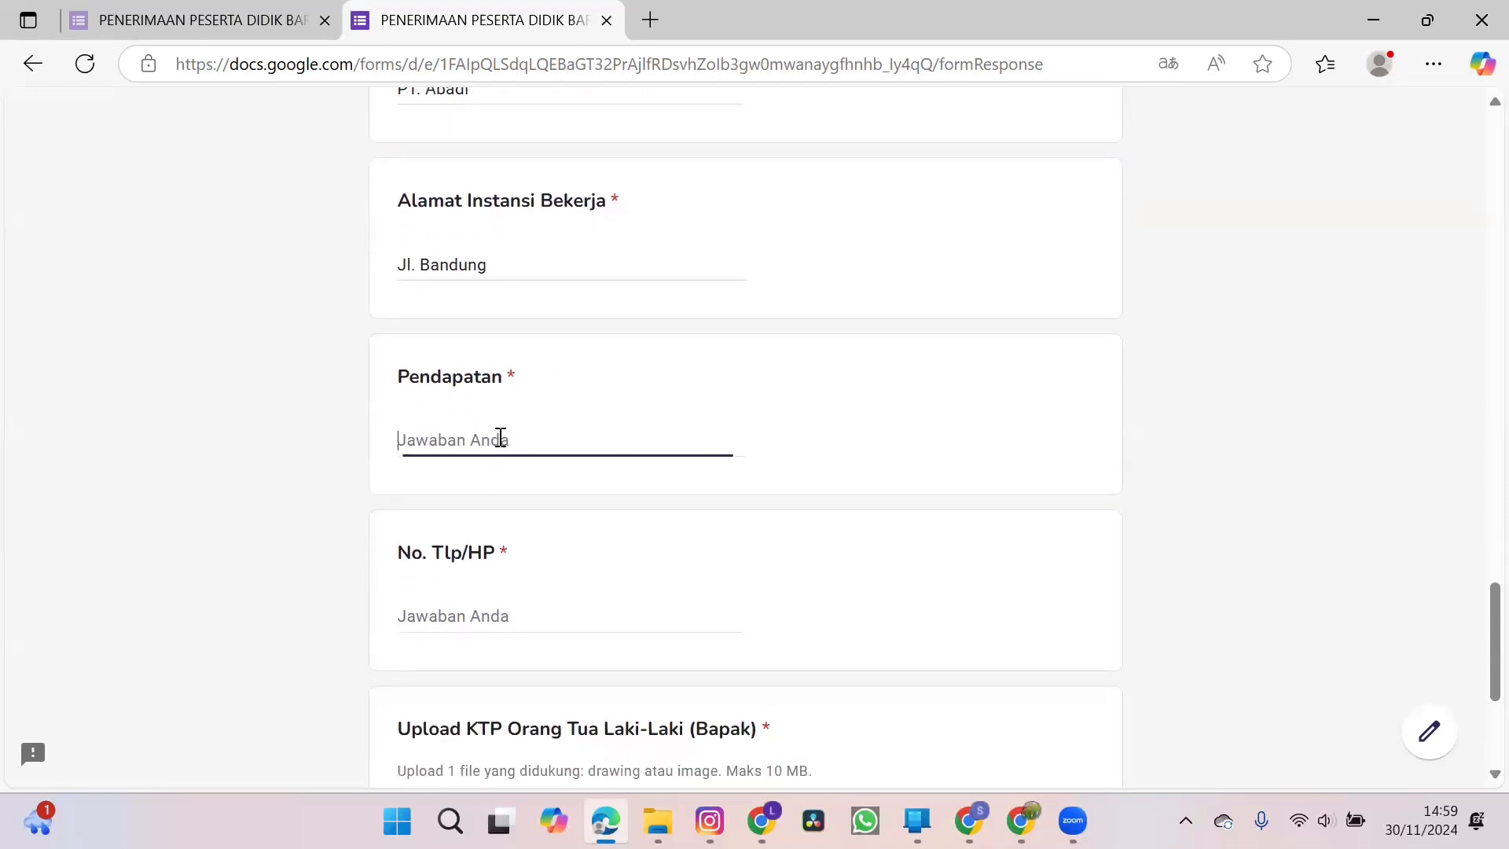
pyautogui.write('3.000.000')
pyautogui.click(460, 617)
pyautogui.write('098765432')
# Upload the WhatsApp image as the father's KTP and continue to the mother's biodata section.
pyautogui.scroll(-3, 459, 617)
pyautogui.click(489, 557)
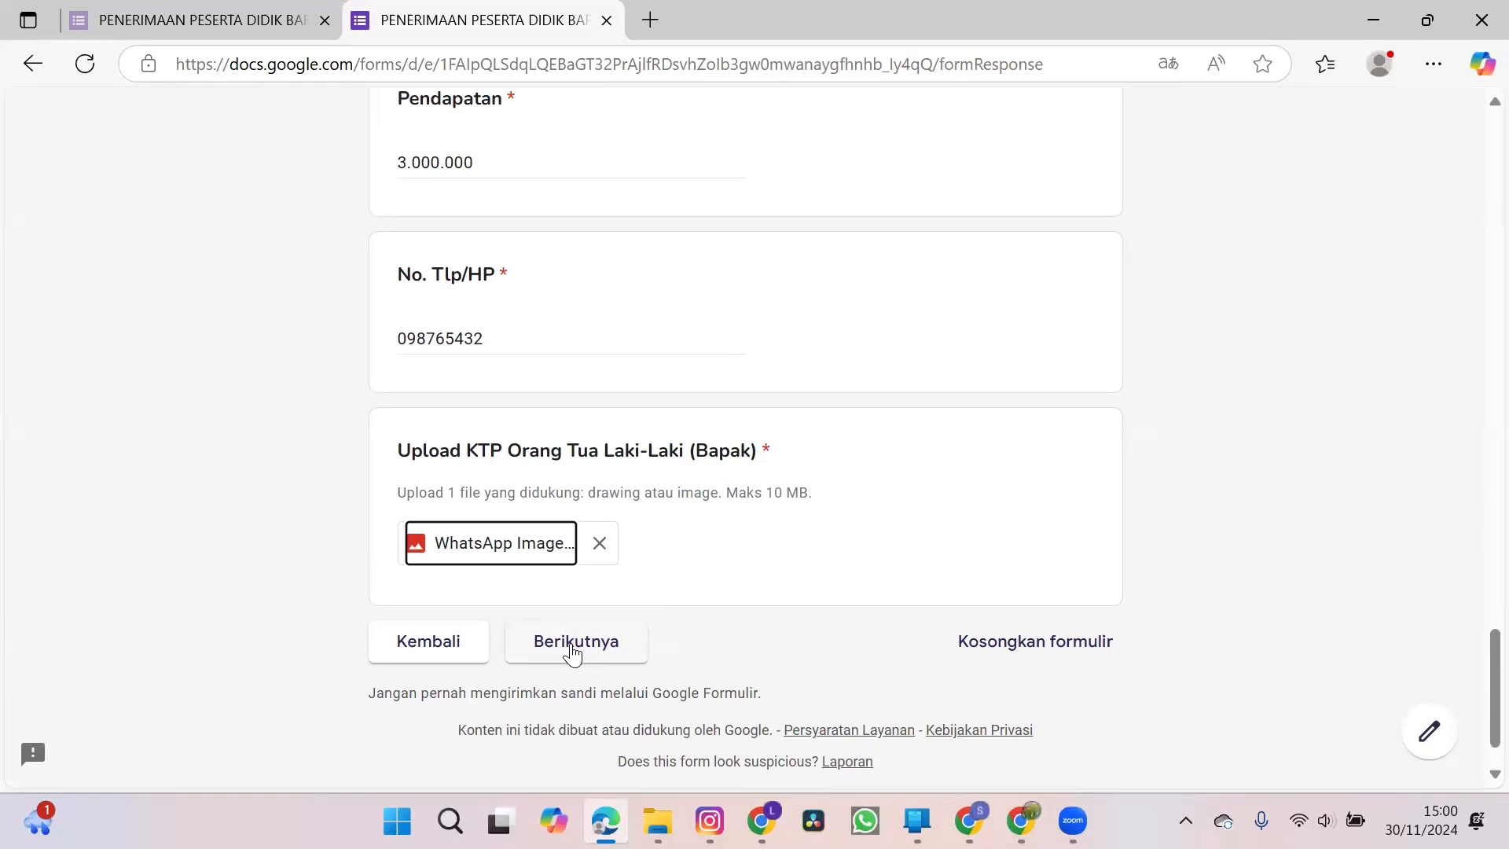
pyautogui.click(573, 650)
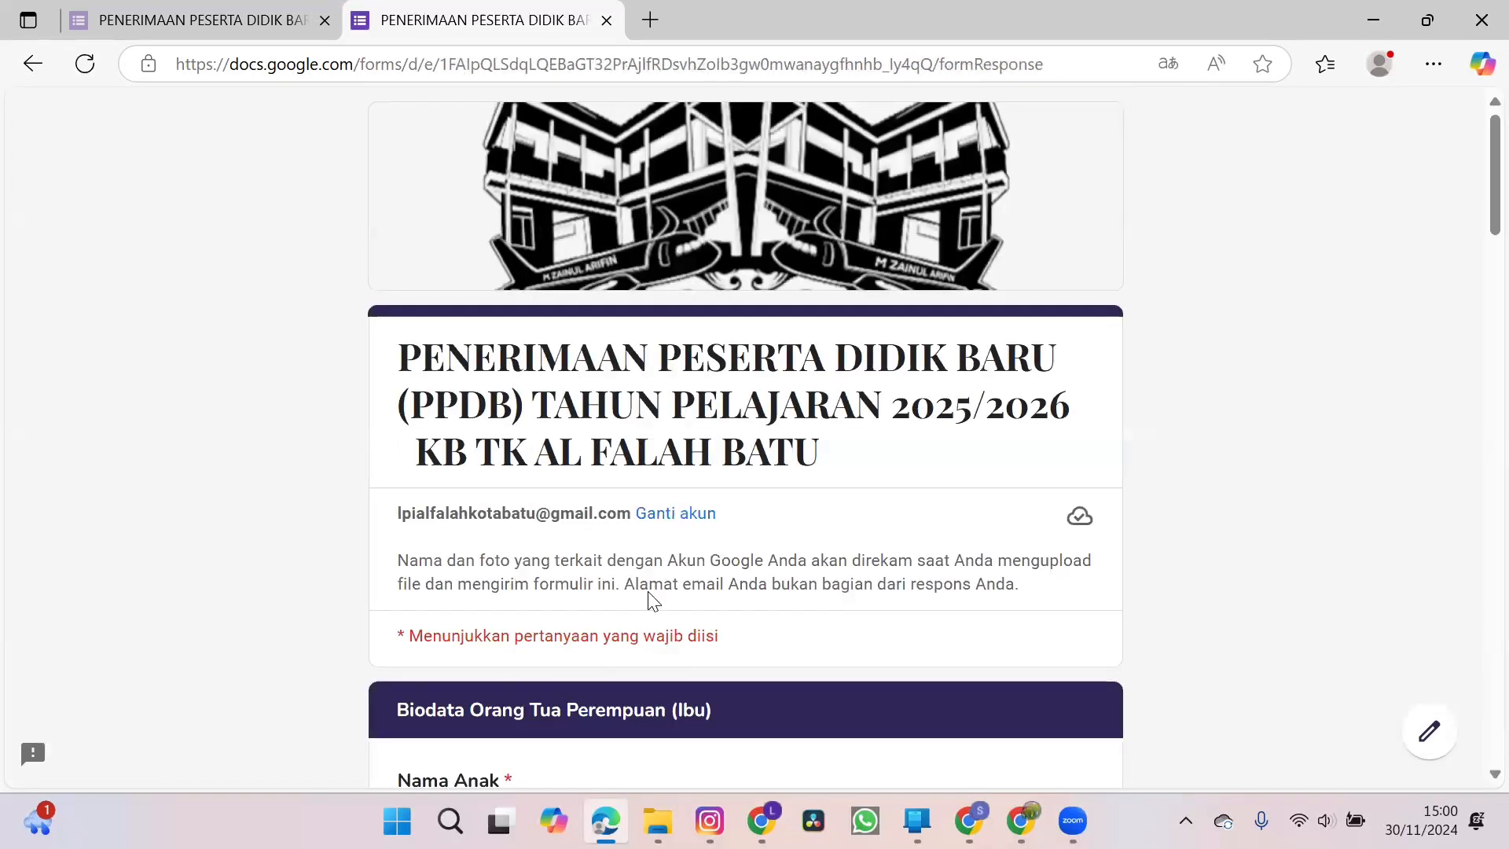
# Fill in the child's name and the mother's full name in the Biodata Orang Tua Perempuan (Ibu) section.
pyautogui.scroll(-5, 768, 603)
pyautogui.click(641, 490)
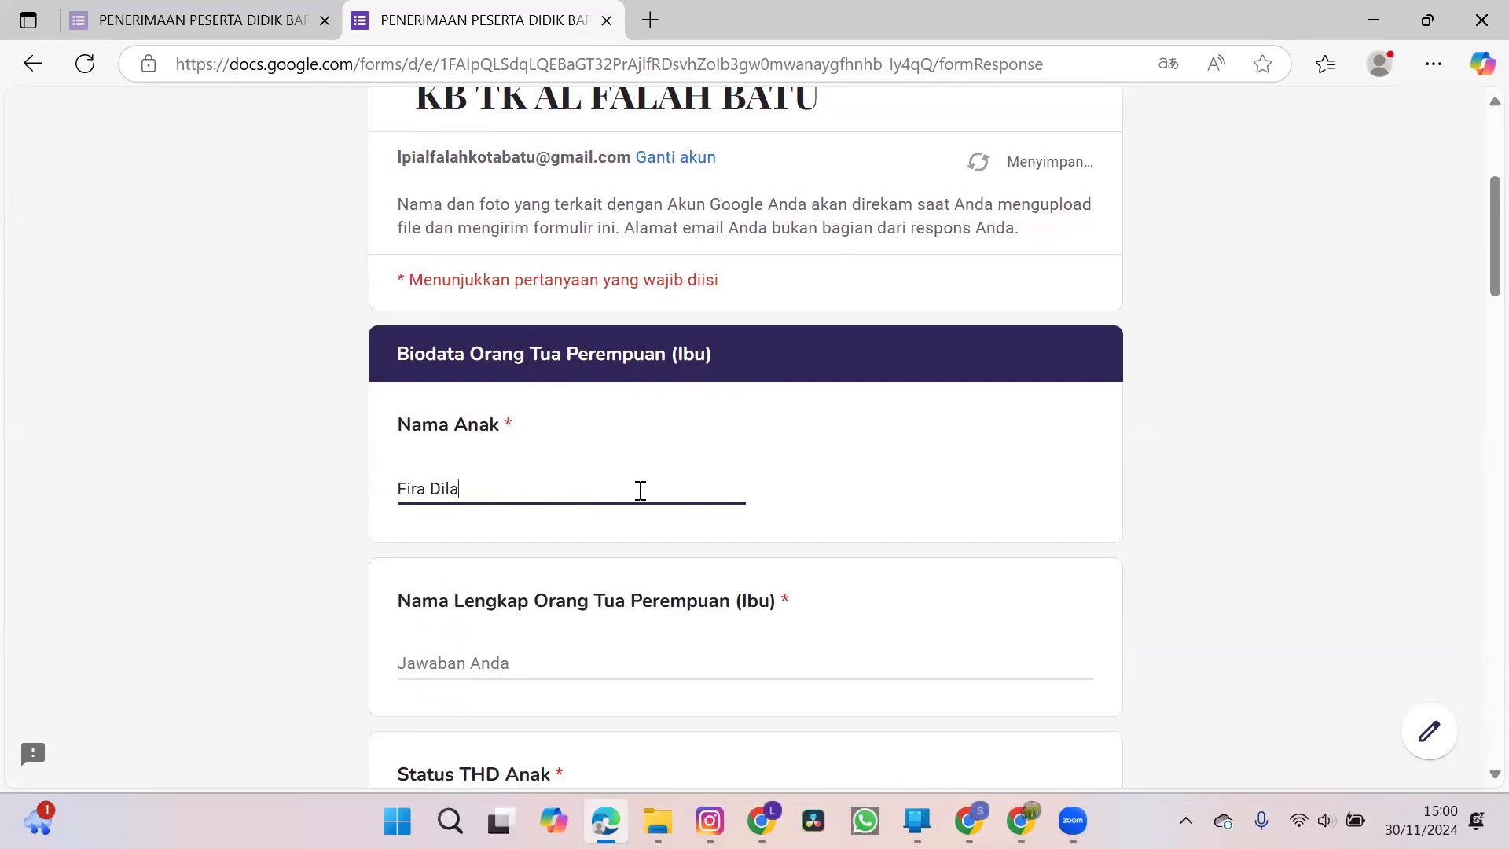
pyautogui.scroll(-2, 640, 490)
pyautogui.click(609, 498)
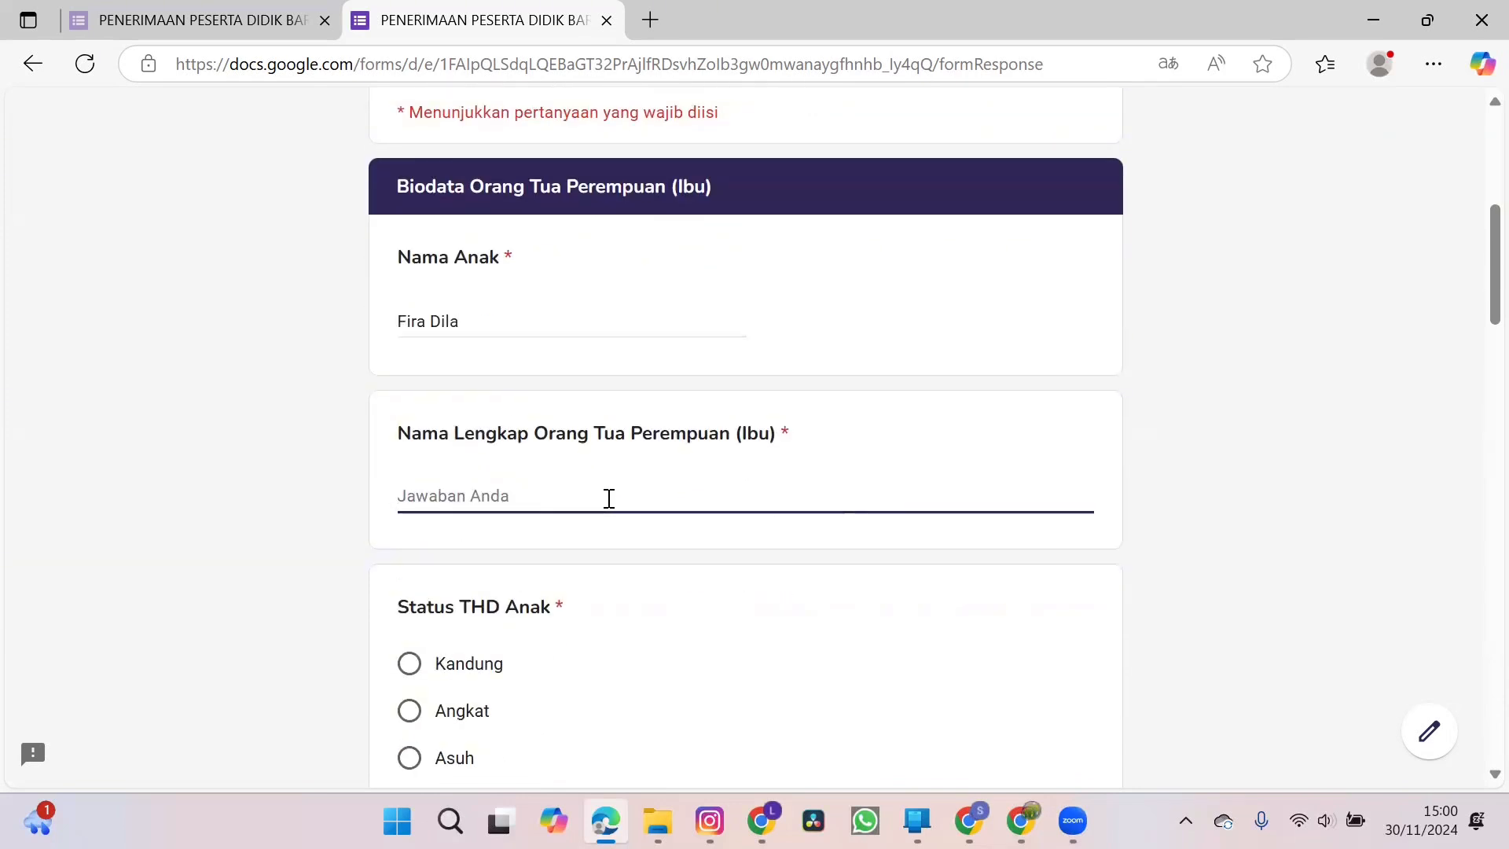
pyautogui.write('Rini')
# Set the mother's Status THD Anak to Kandung and enter her national ID number under NIK.
pyautogui.scroll(-2, 610, 499)
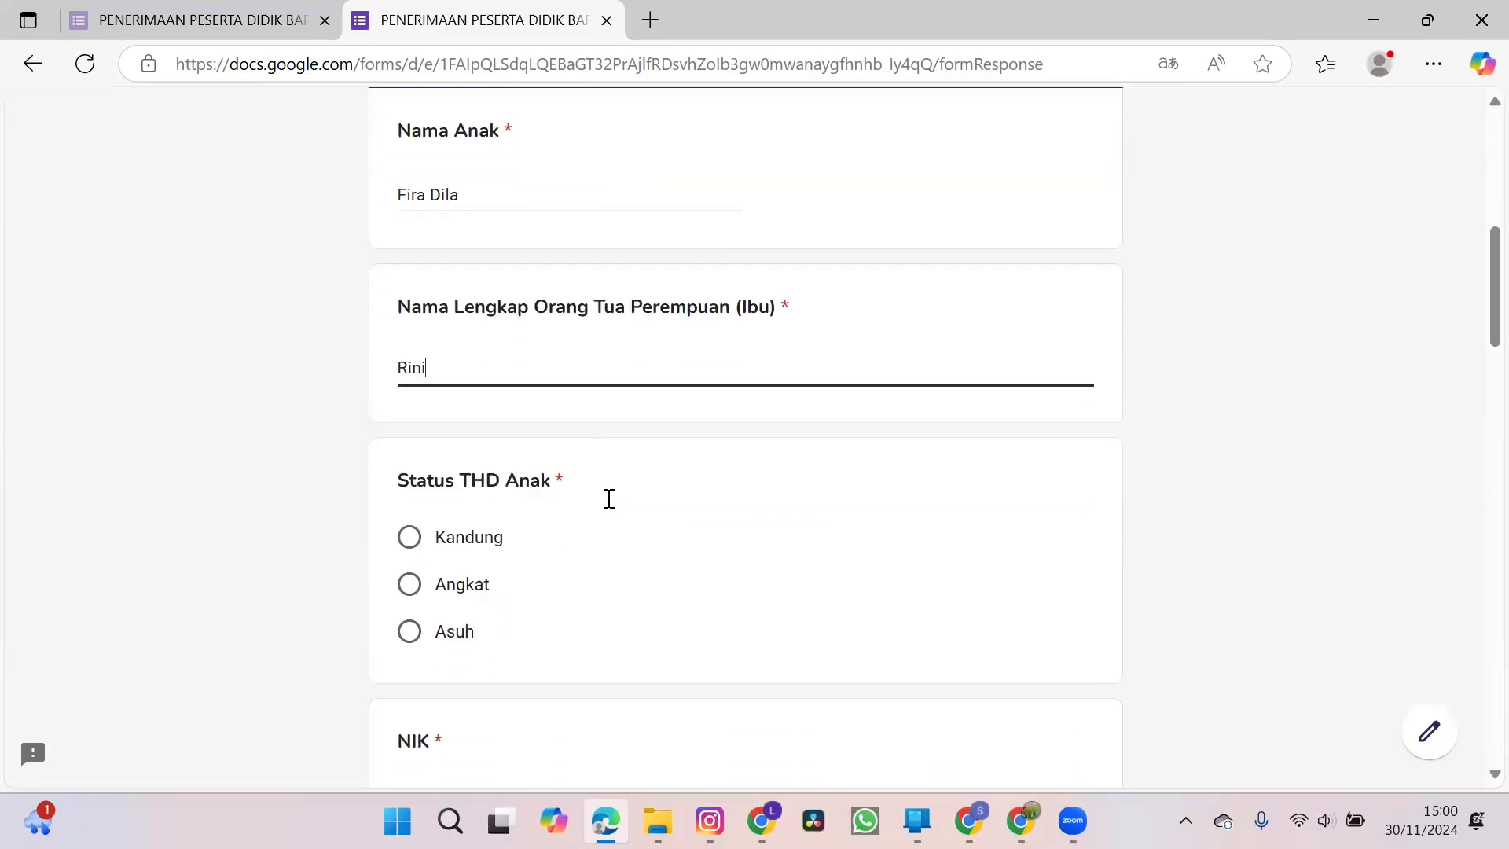
pyautogui.click(408, 507)
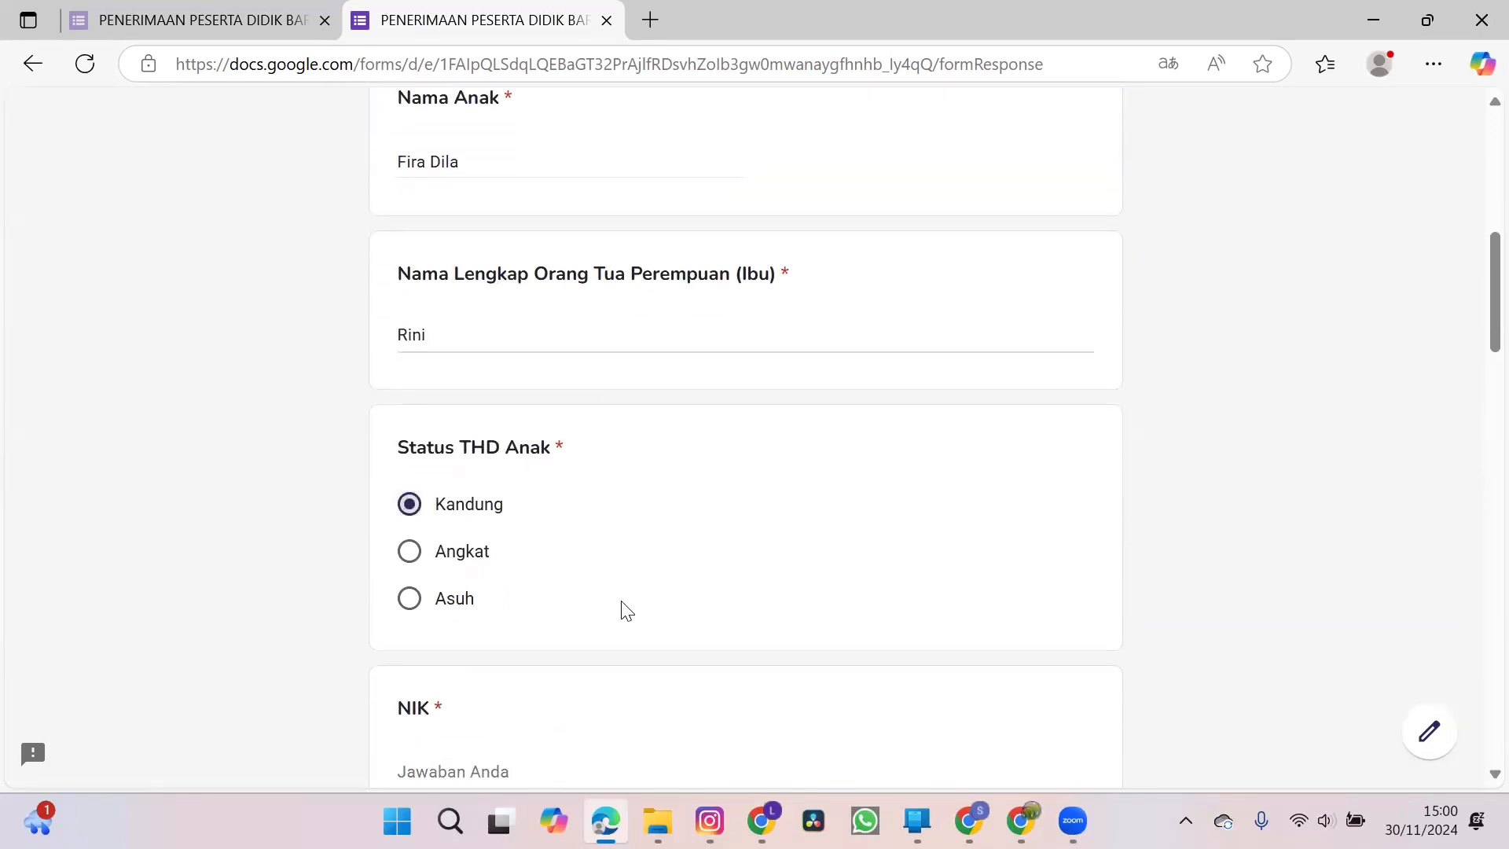
pyautogui.scroll(-3, 644, 620)
pyautogui.click(579, 504)
pyautogui.write('123456789')
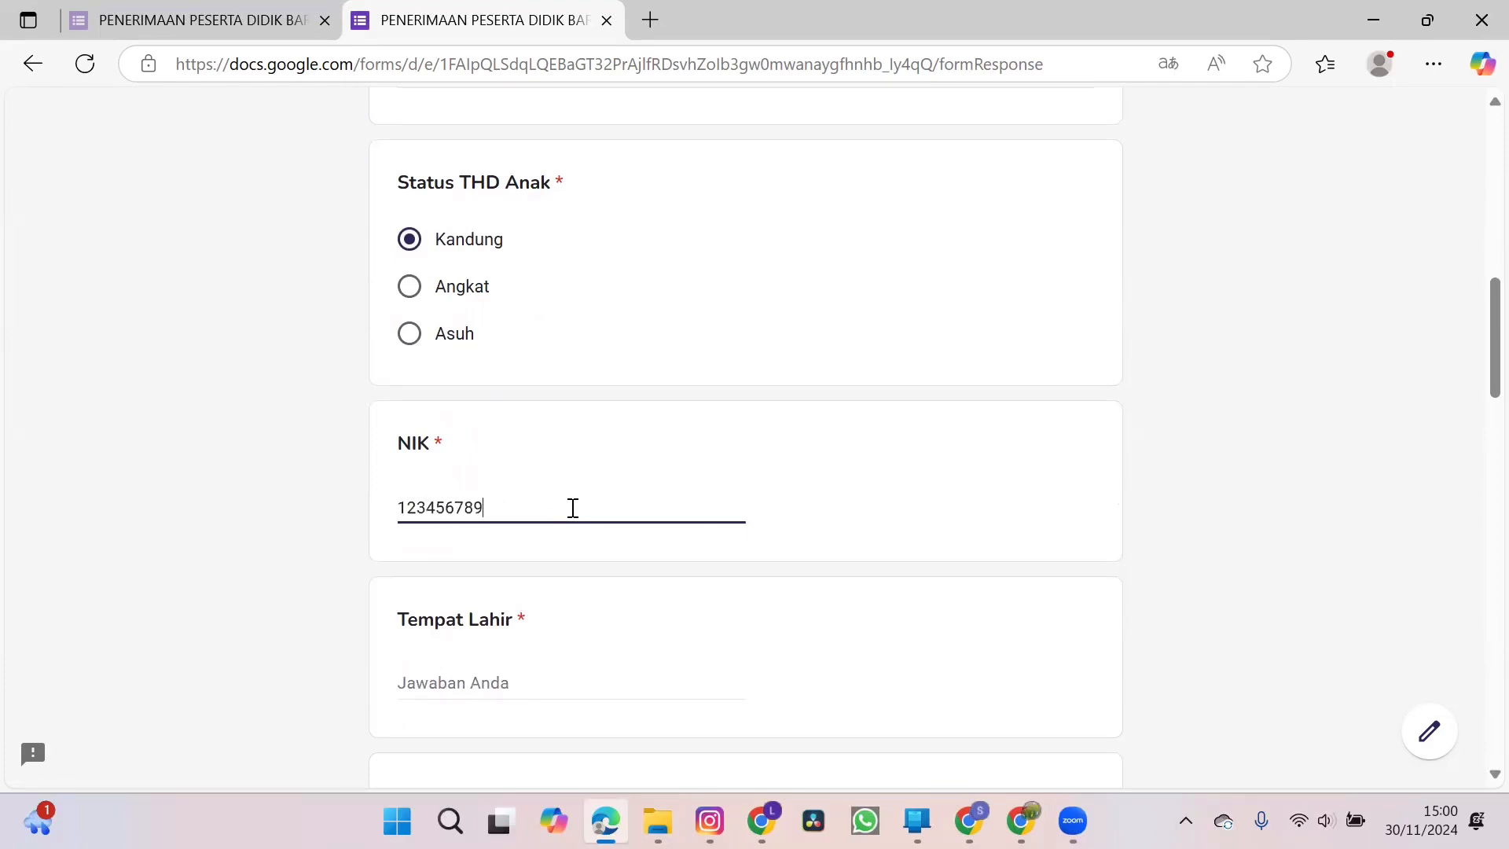
# Enter Sidoarjo as the mother's place of birth under Tempat Lahir.
pyautogui.scroll(-2, 573, 508)
pyautogui.click(511, 545)
pyautogui.write('Sidoarjo')
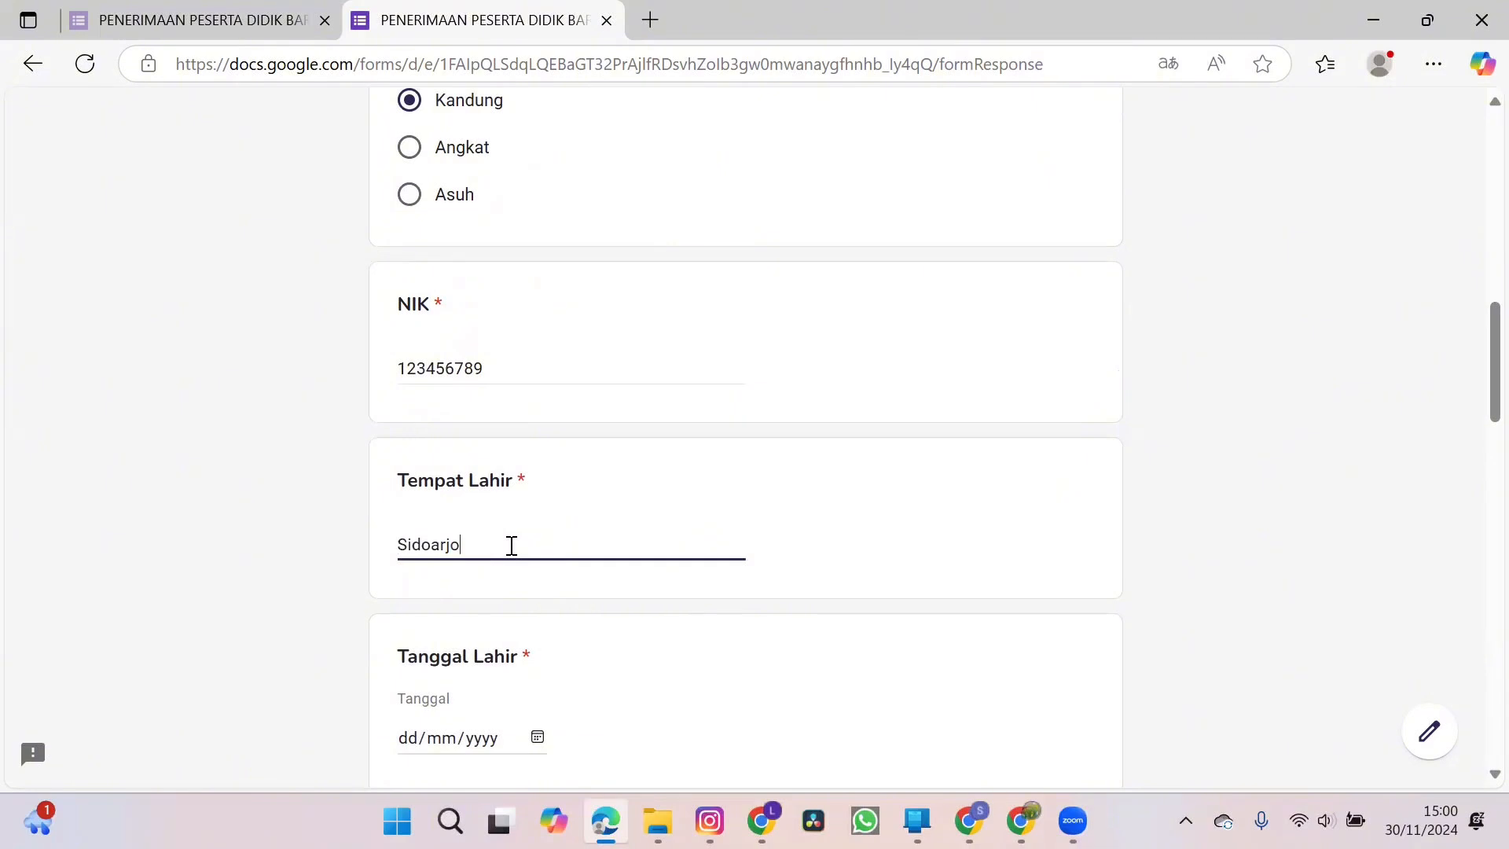
# Set the mother's date of birth under Tanggal Lahir.
pyautogui.scroll(-3, 511, 544)
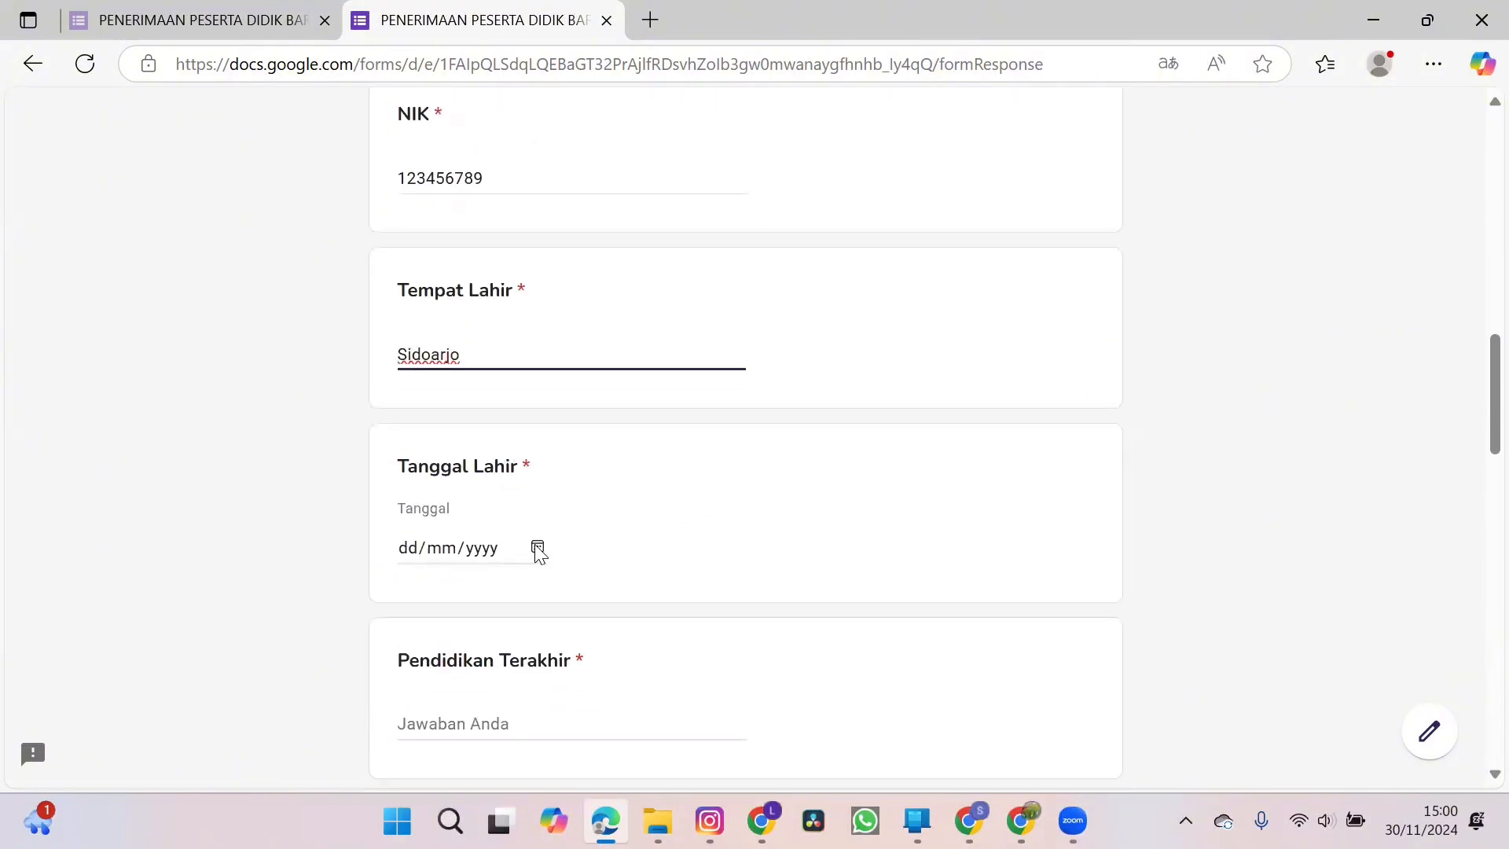
pyautogui.click(537, 548)
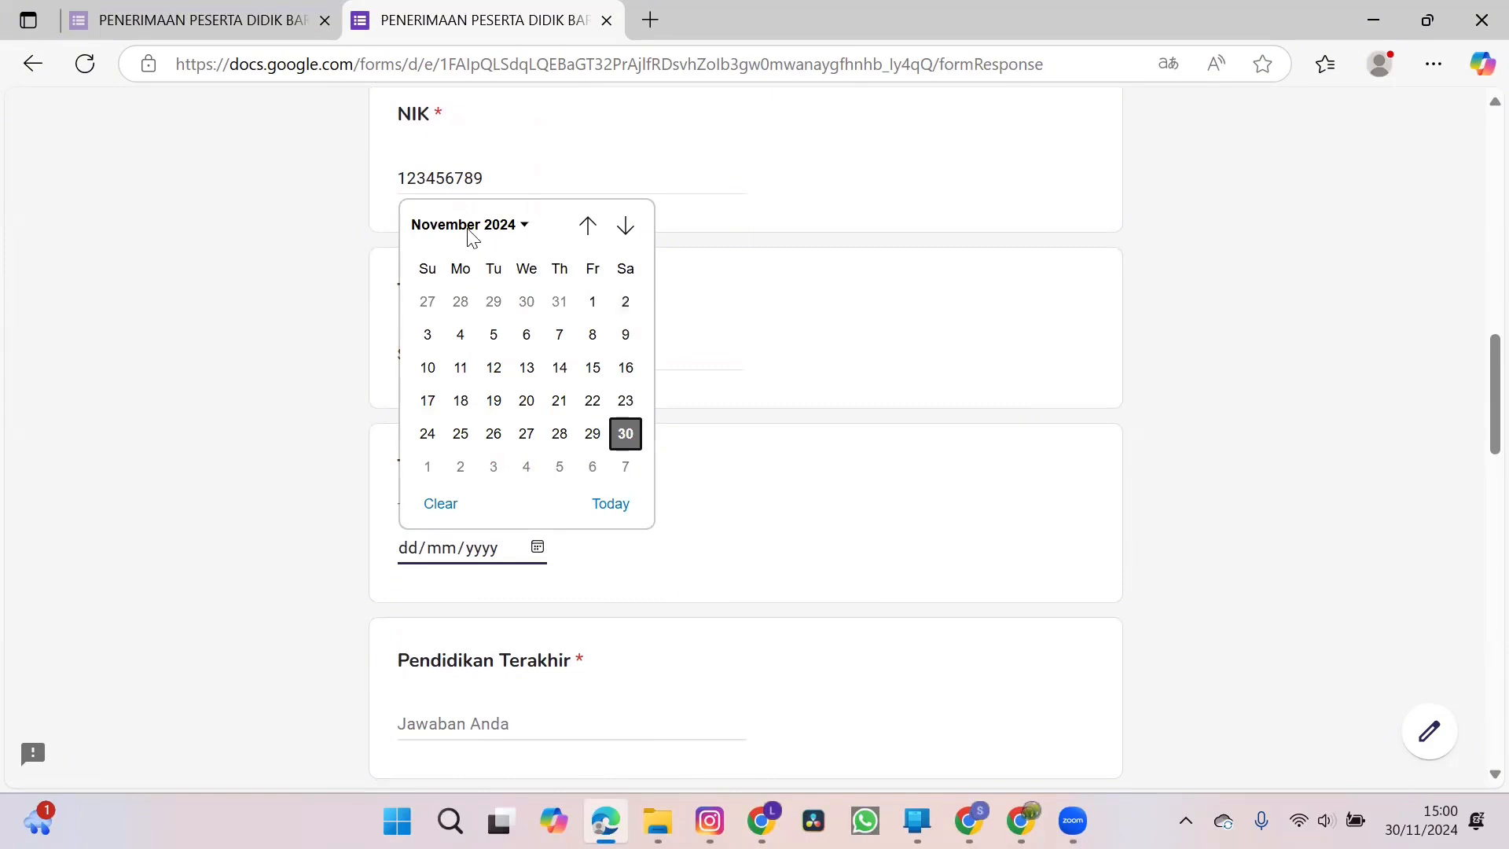
pyautogui.click(514, 228)
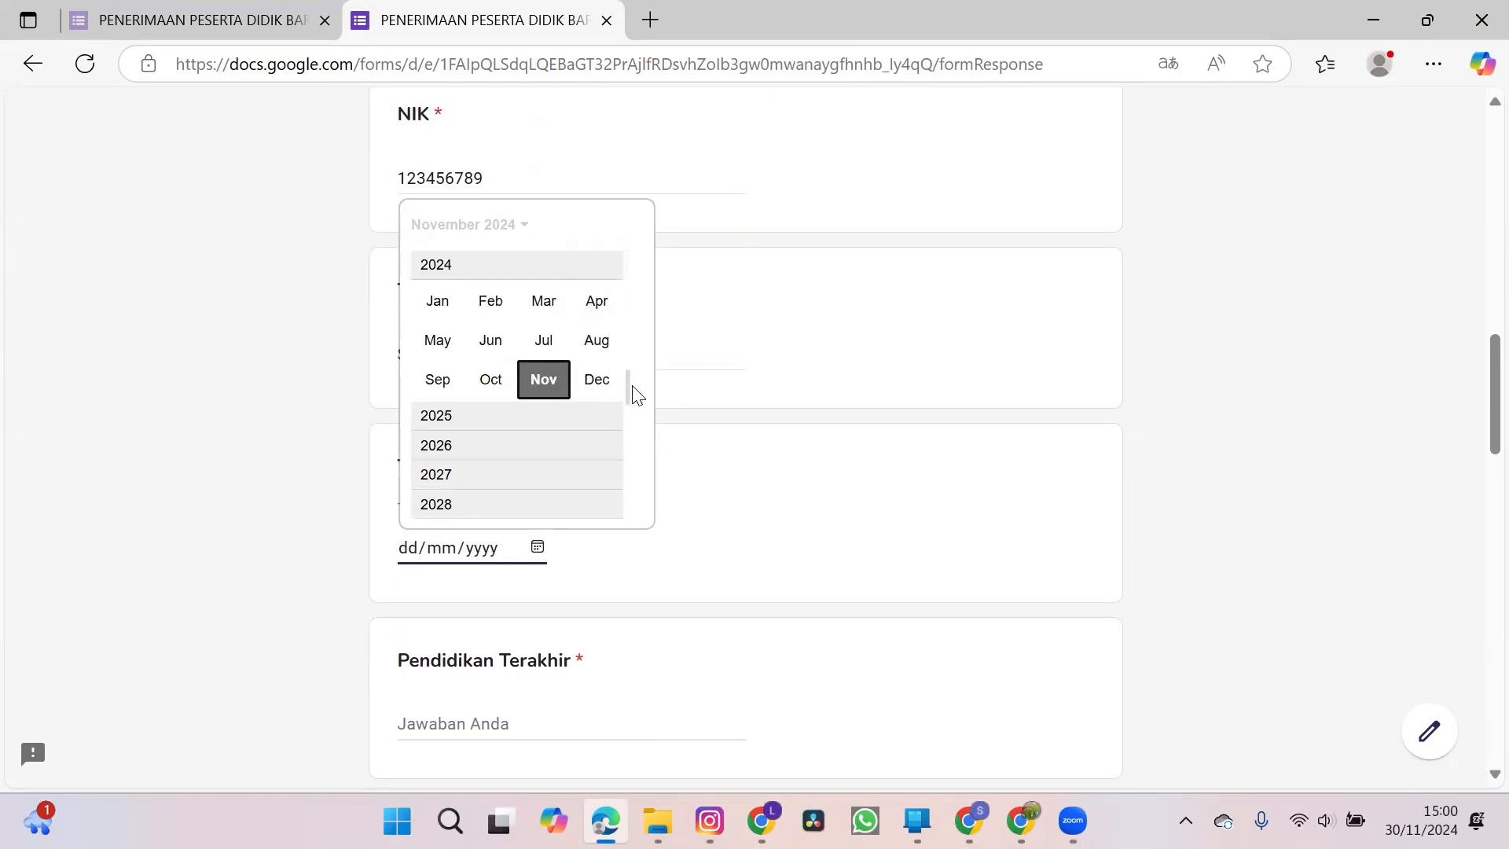
pyautogui.scroll(10, 629, 366)
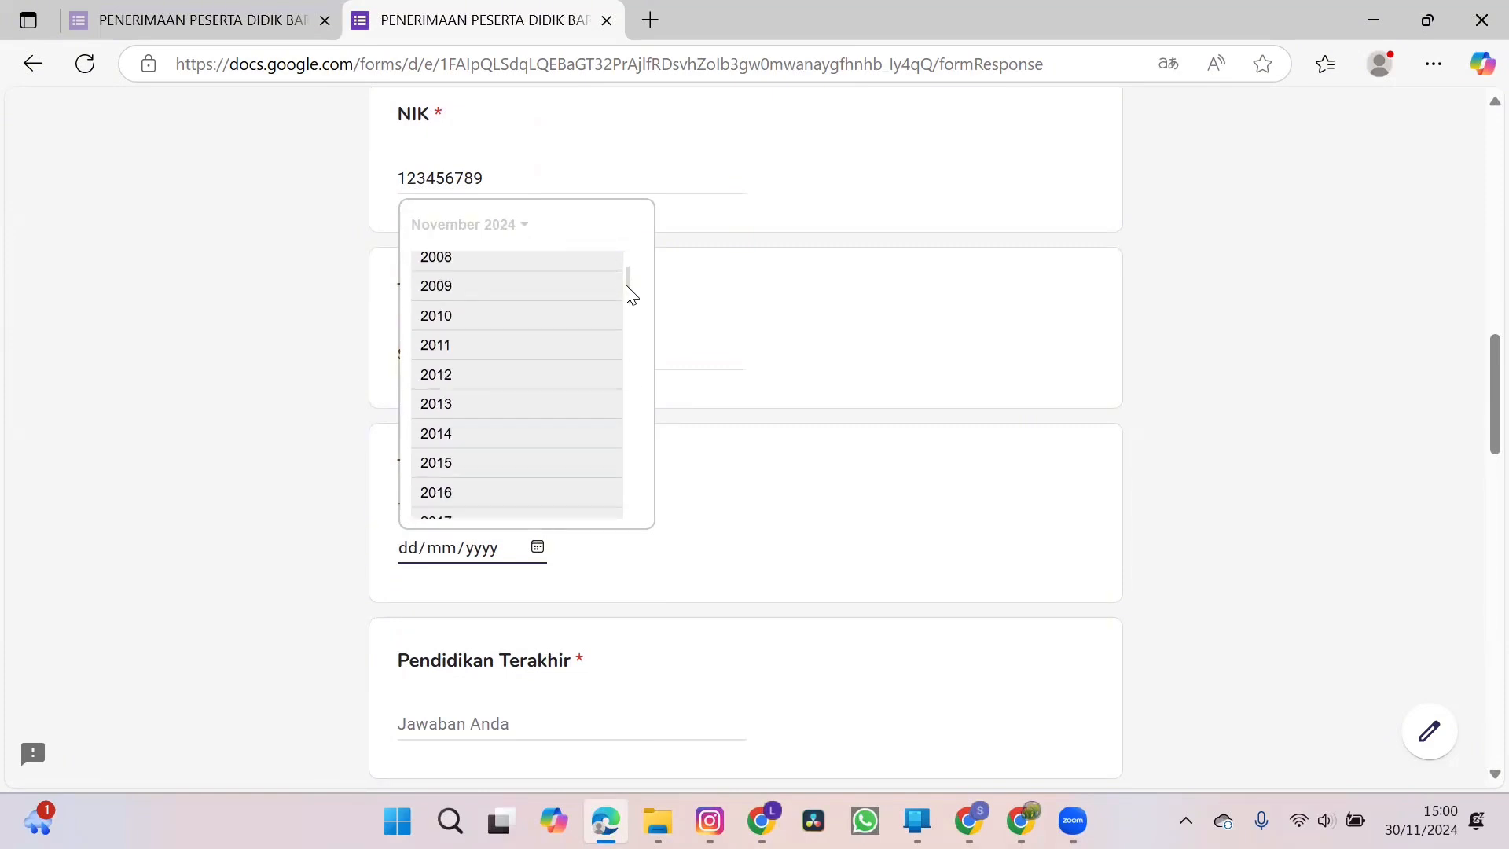
pyautogui.scroll(5, 630, 314)
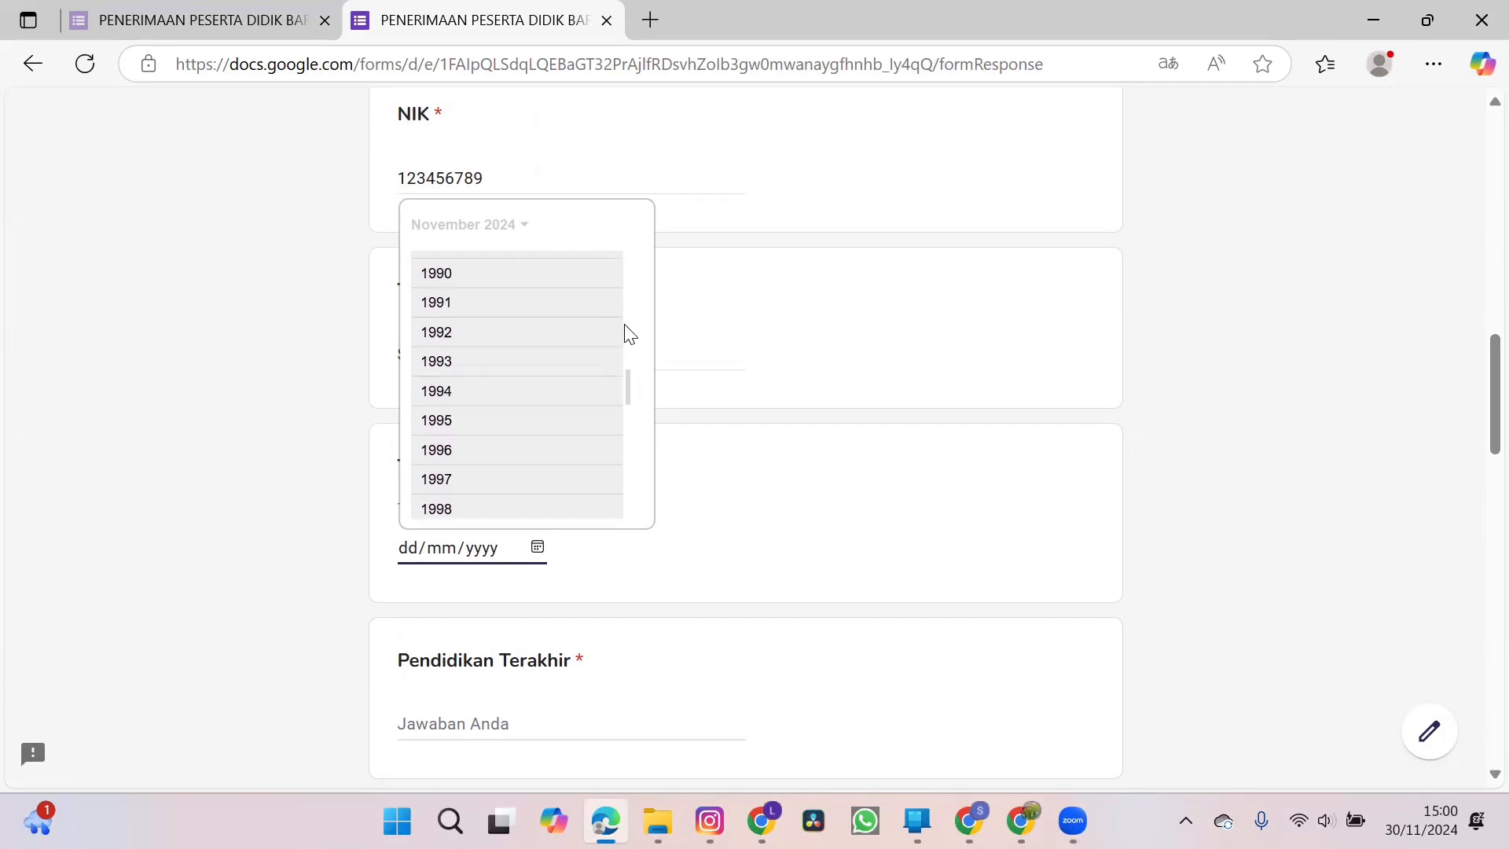
pyautogui.click(544, 515)
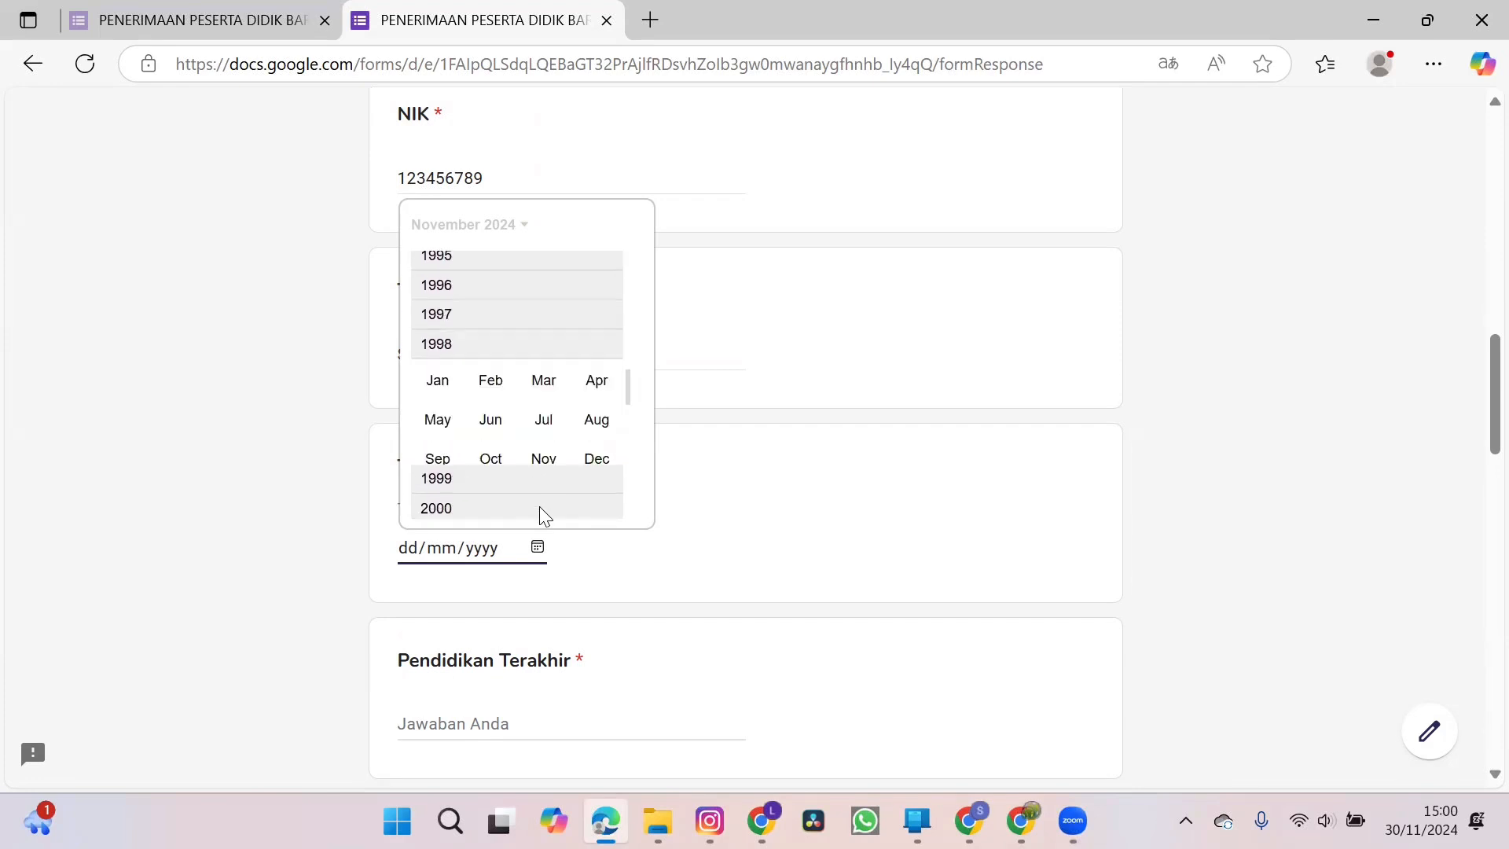
pyautogui.click(490, 342)
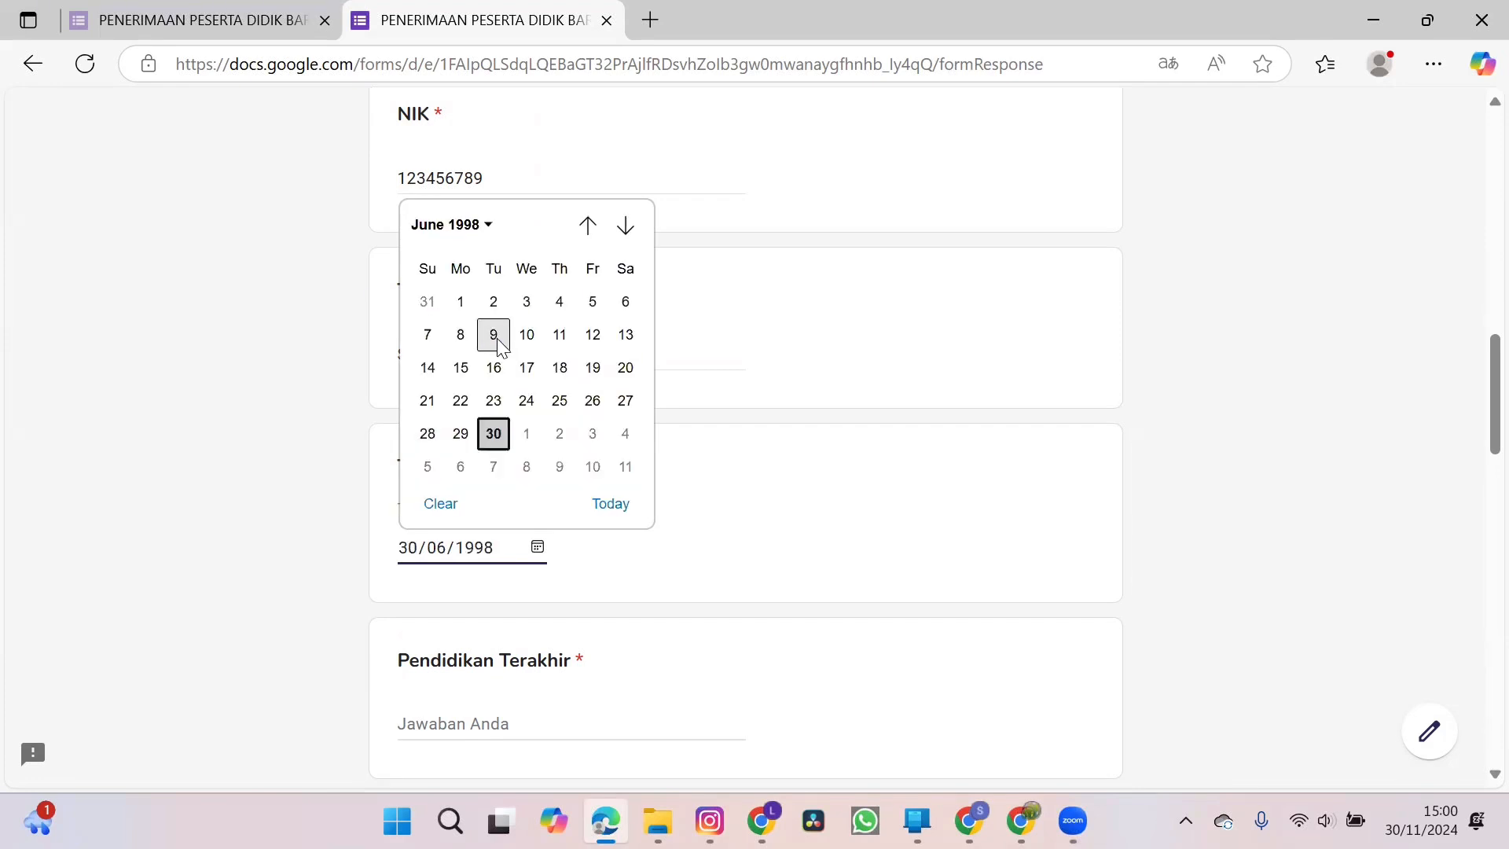
pyautogui.click(525, 365)
# Enter SMA as the mother's highest education under Pendidikan Terakhir.
pyautogui.scroll(-3, 606, 539)
pyautogui.click(566, 495)
pyautogui.write('SMA')
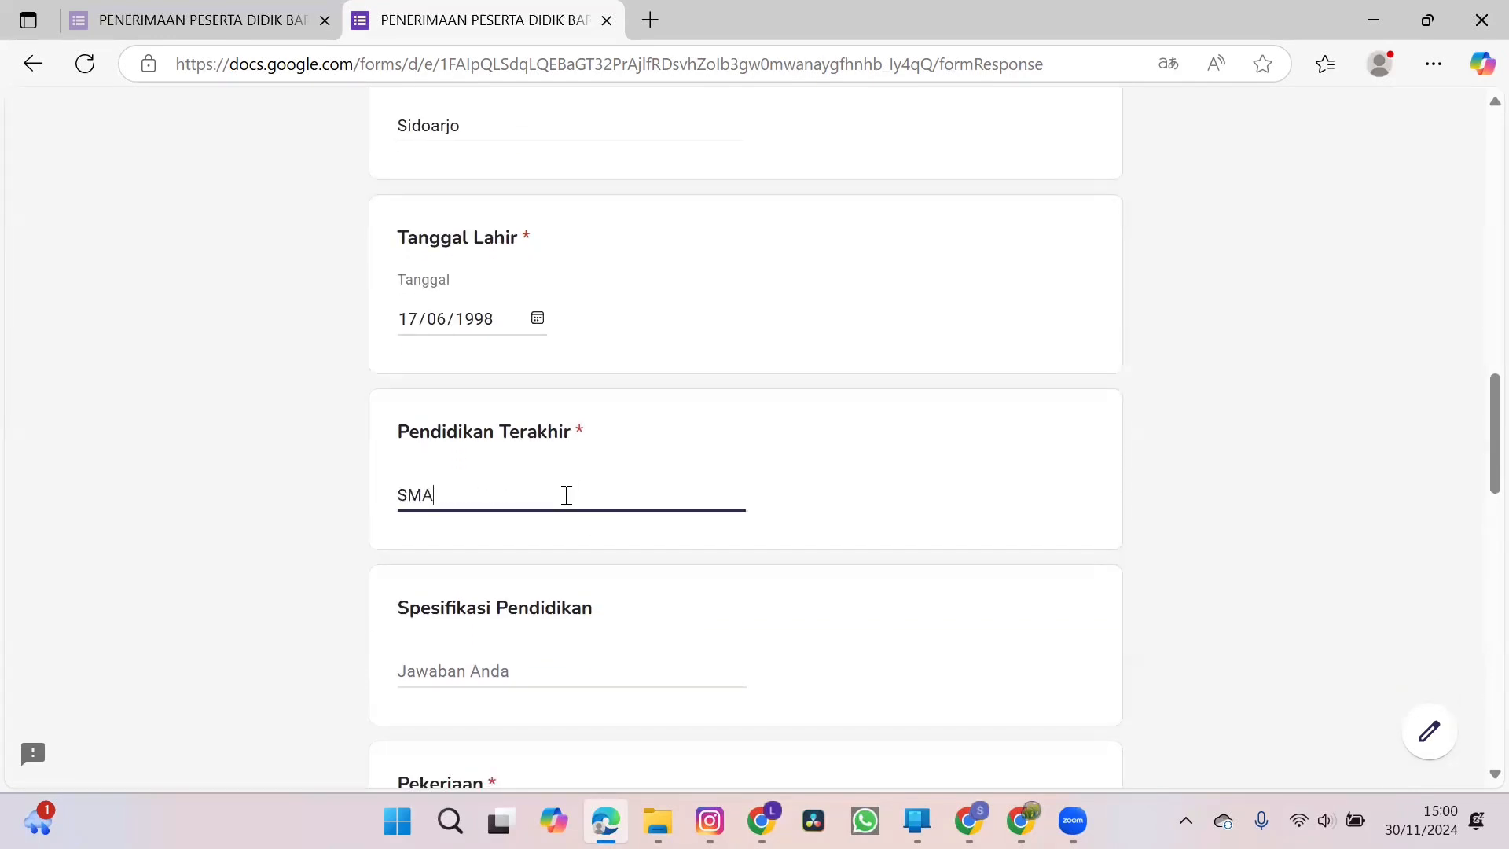
# Fill in the mother's Spesifikasi Pendidikan as "SMA jurusan akutansi".
pyautogui.scroll(-2, 567, 495)
pyautogui.click(516, 533)
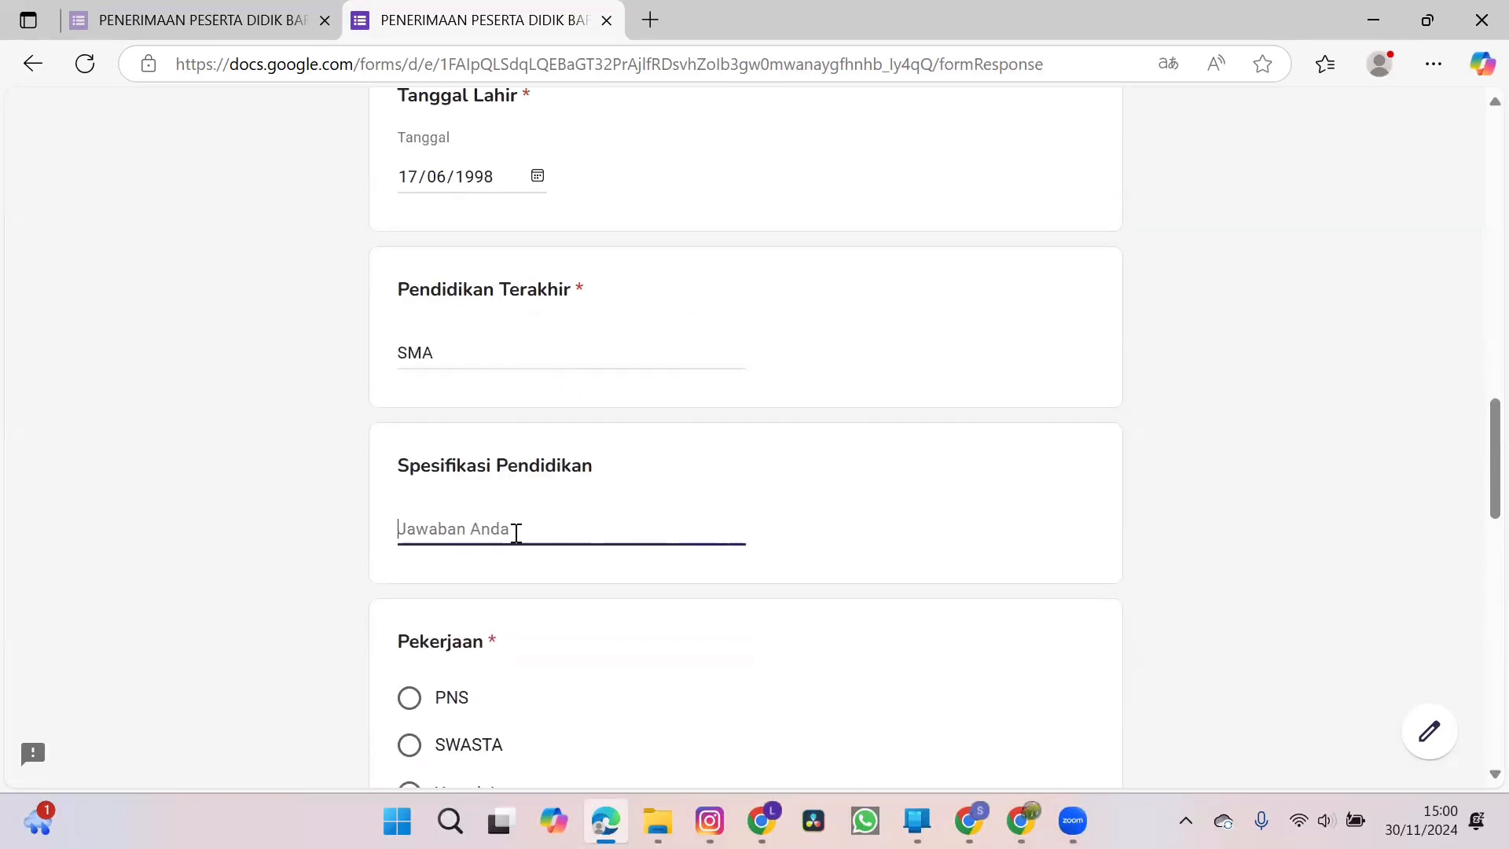
pyautogui.write('SMA jurusan ad')
pyautogui.press('BackSpace')
pyautogui.write('kuntasi')
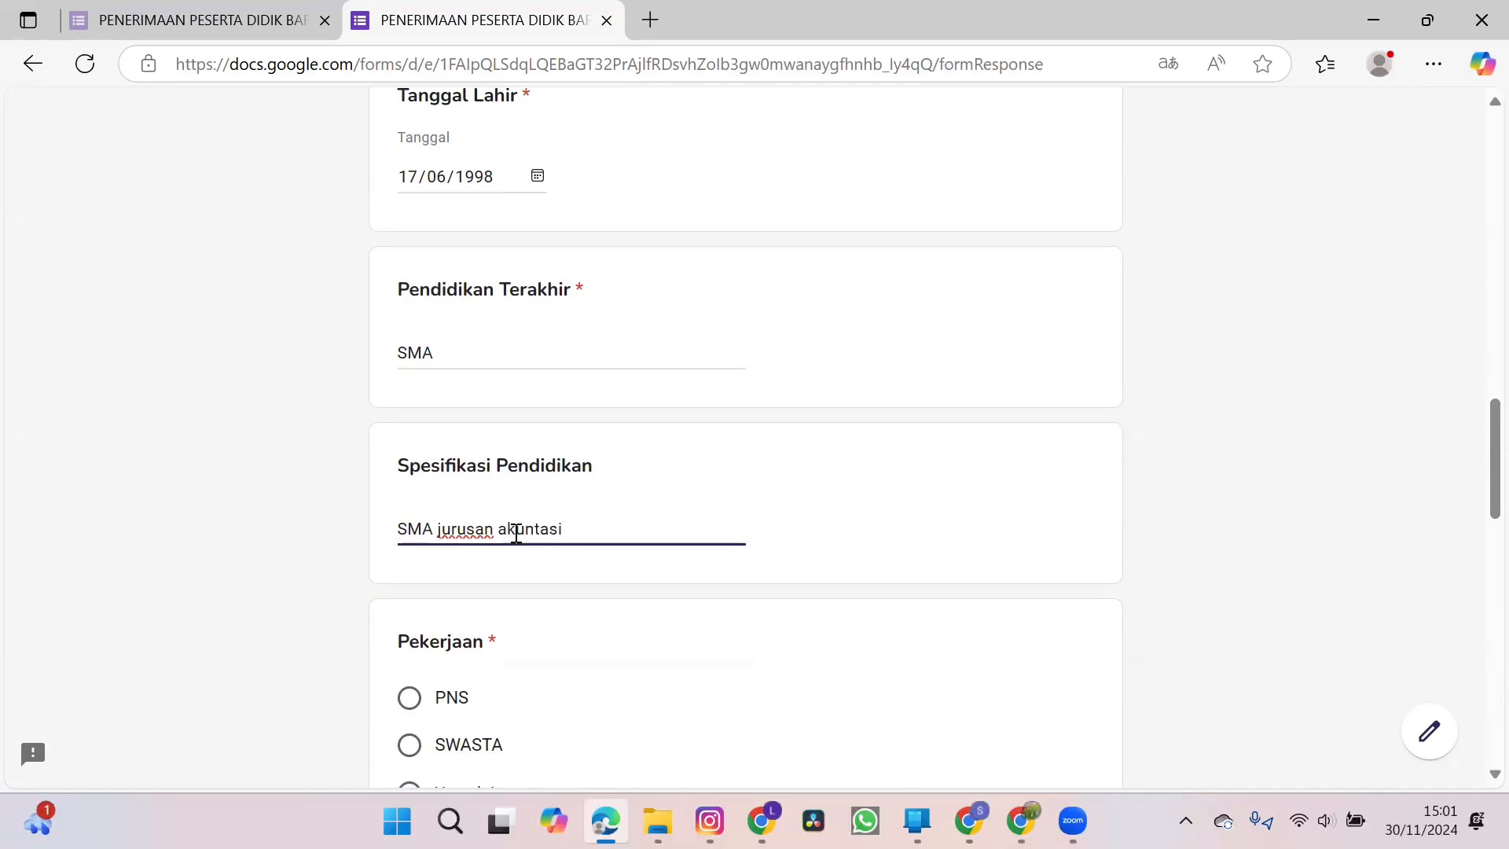
pyautogui.scroll(-1, 517, 533)
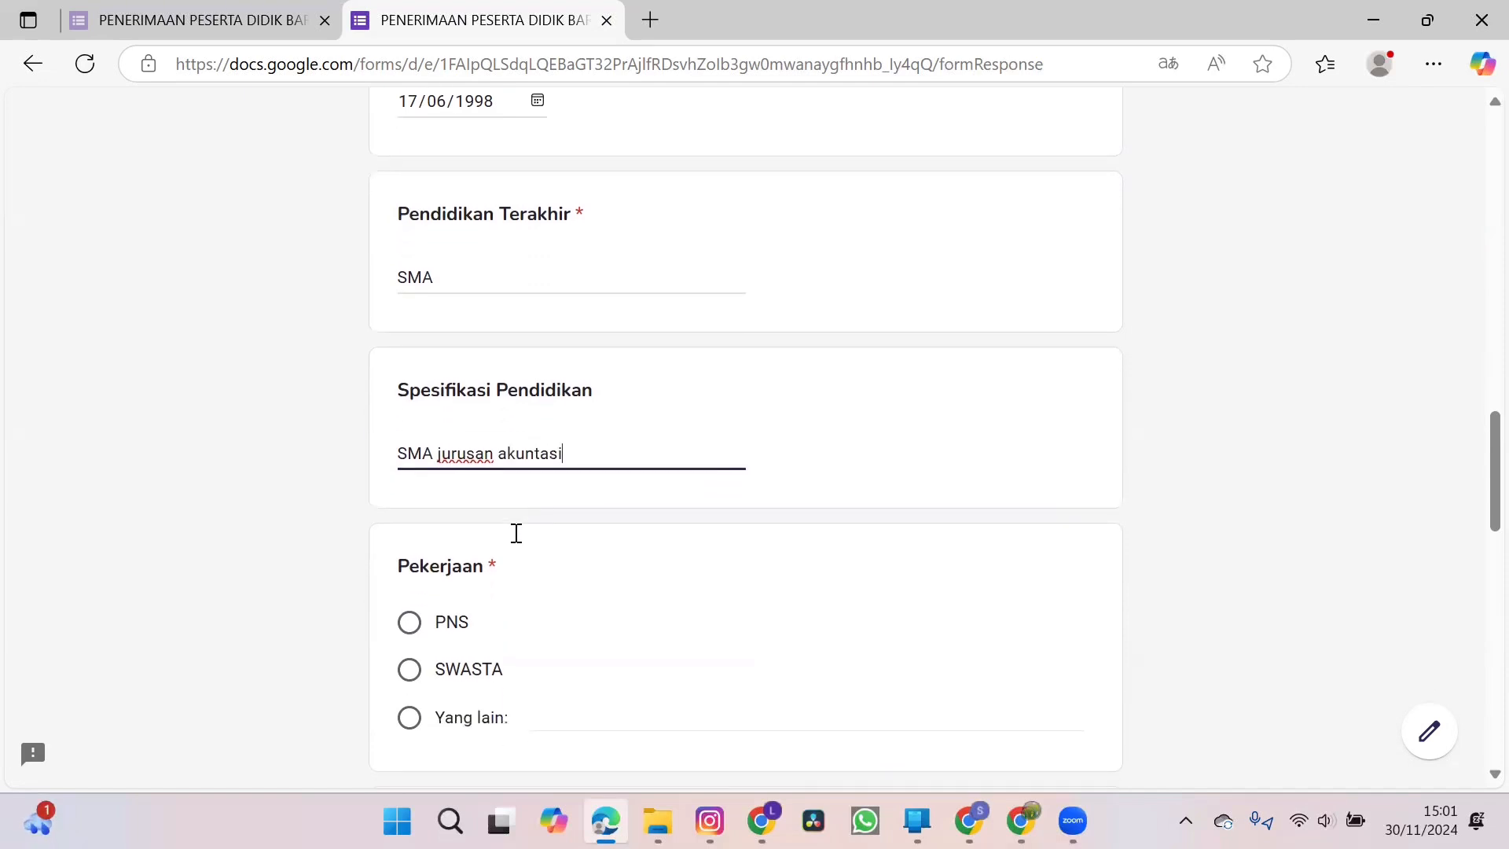
pyautogui.press('BackSpace')
pyautogui.press('BackSpace')
pyautogui.press('BackSpace')
pyautogui.press('BackSpace')
pyautogui.press('BackSpace')
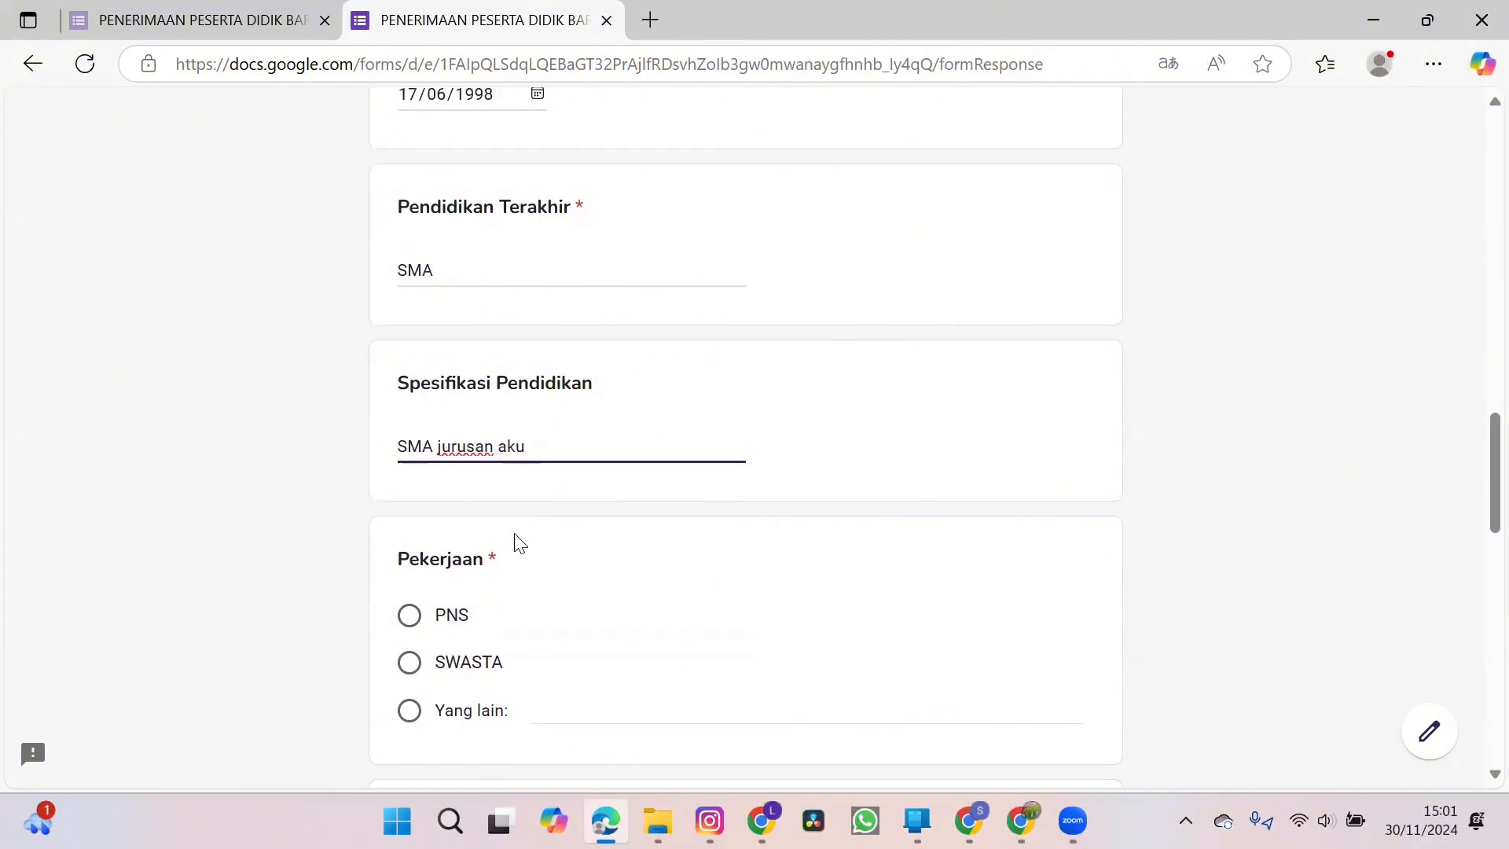
pyautogui.write('tansi')
# Set the mother's Pekerjaan to SWASTA and enter "administrasi" under Spesifikasi Pekerjaan.
pyautogui.scroll(-2, 517, 542)
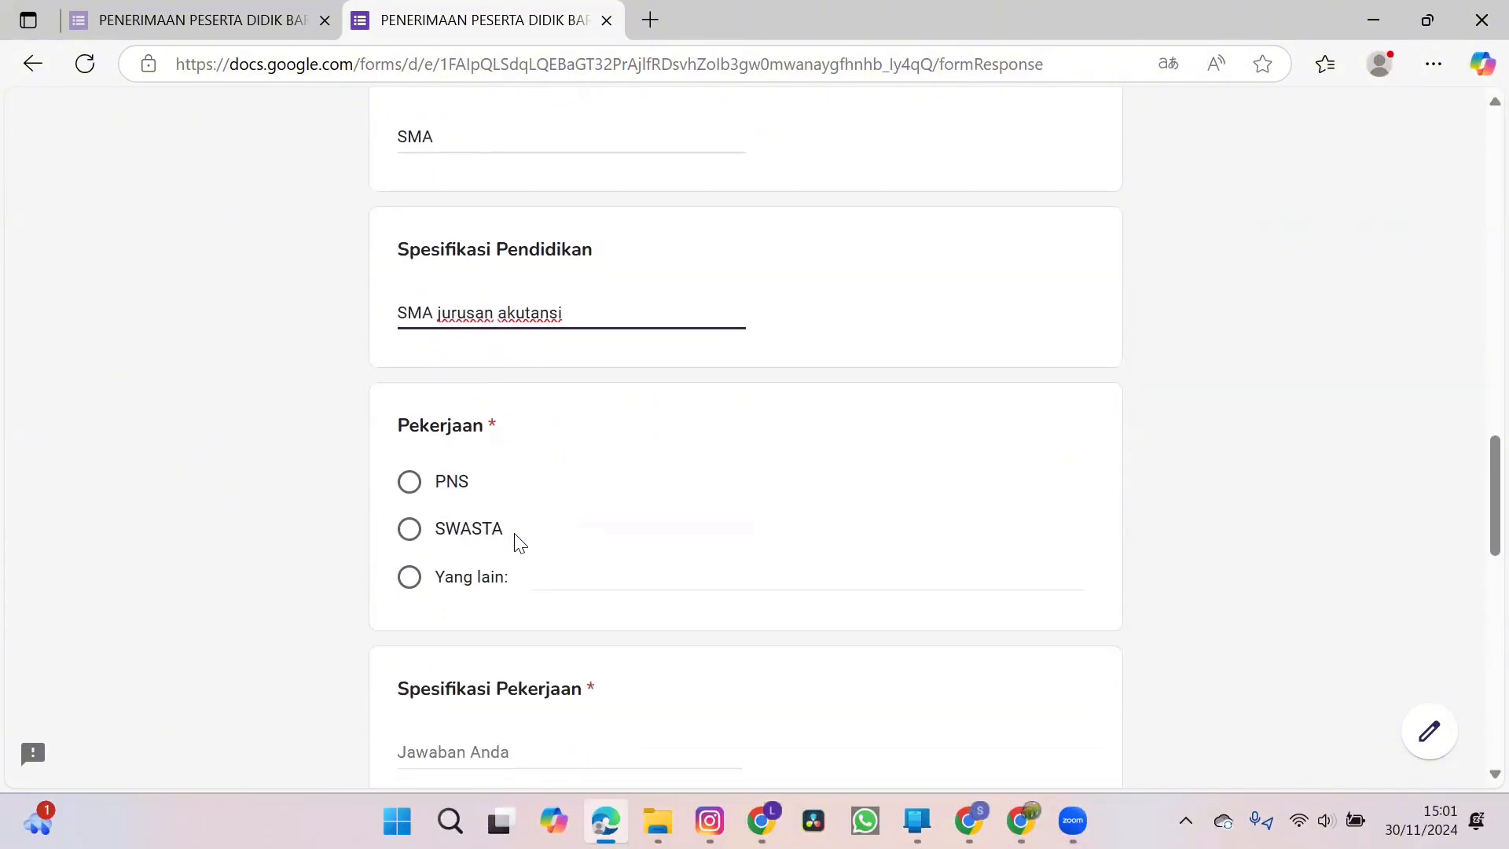
pyautogui.click(415, 532)
pyautogui.scroll(-2, 506, 731)
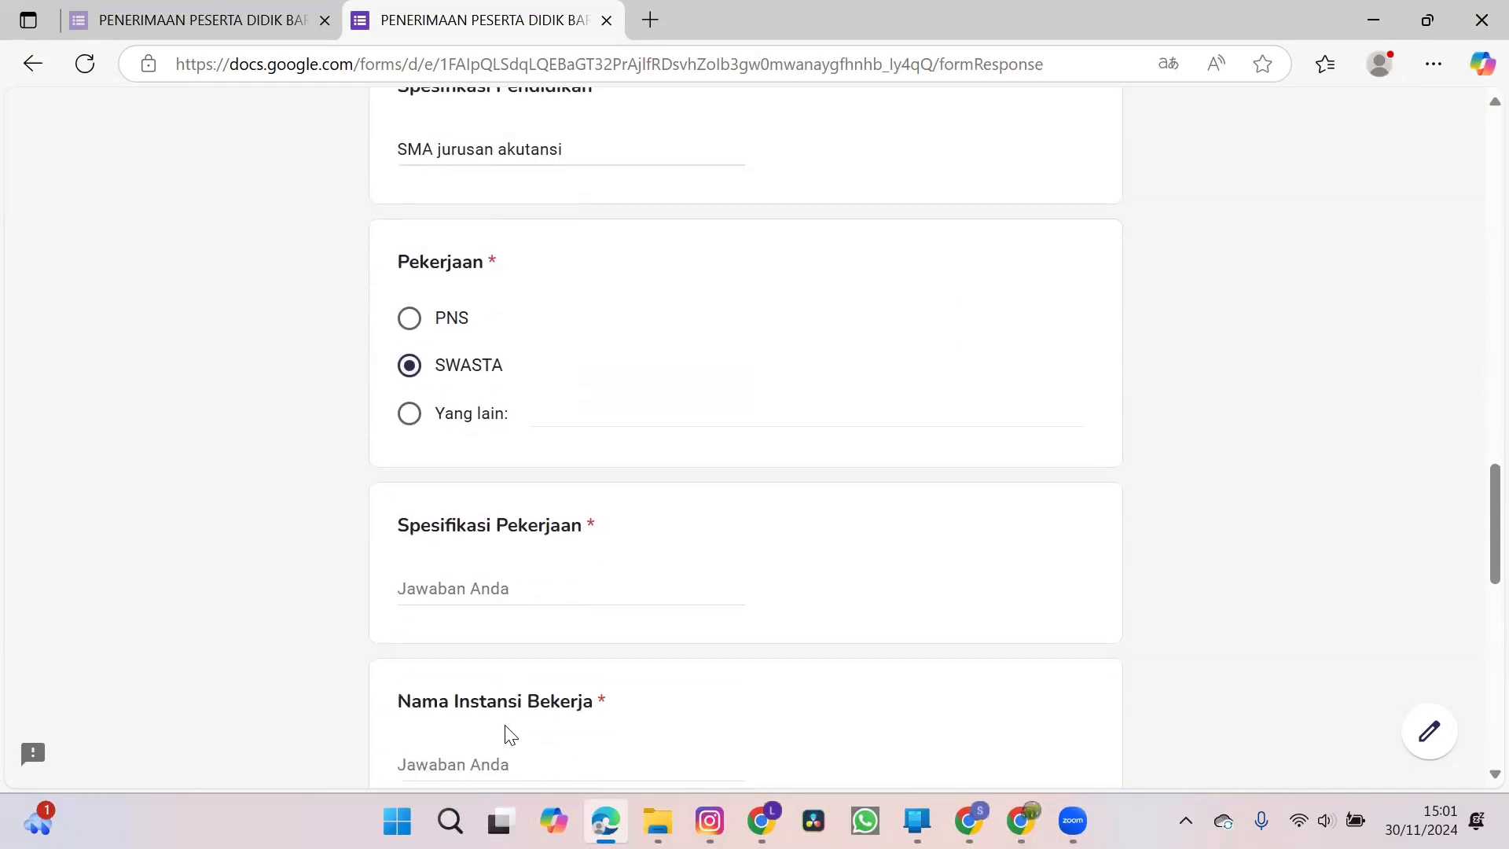
pyautogui.click(508, 591)
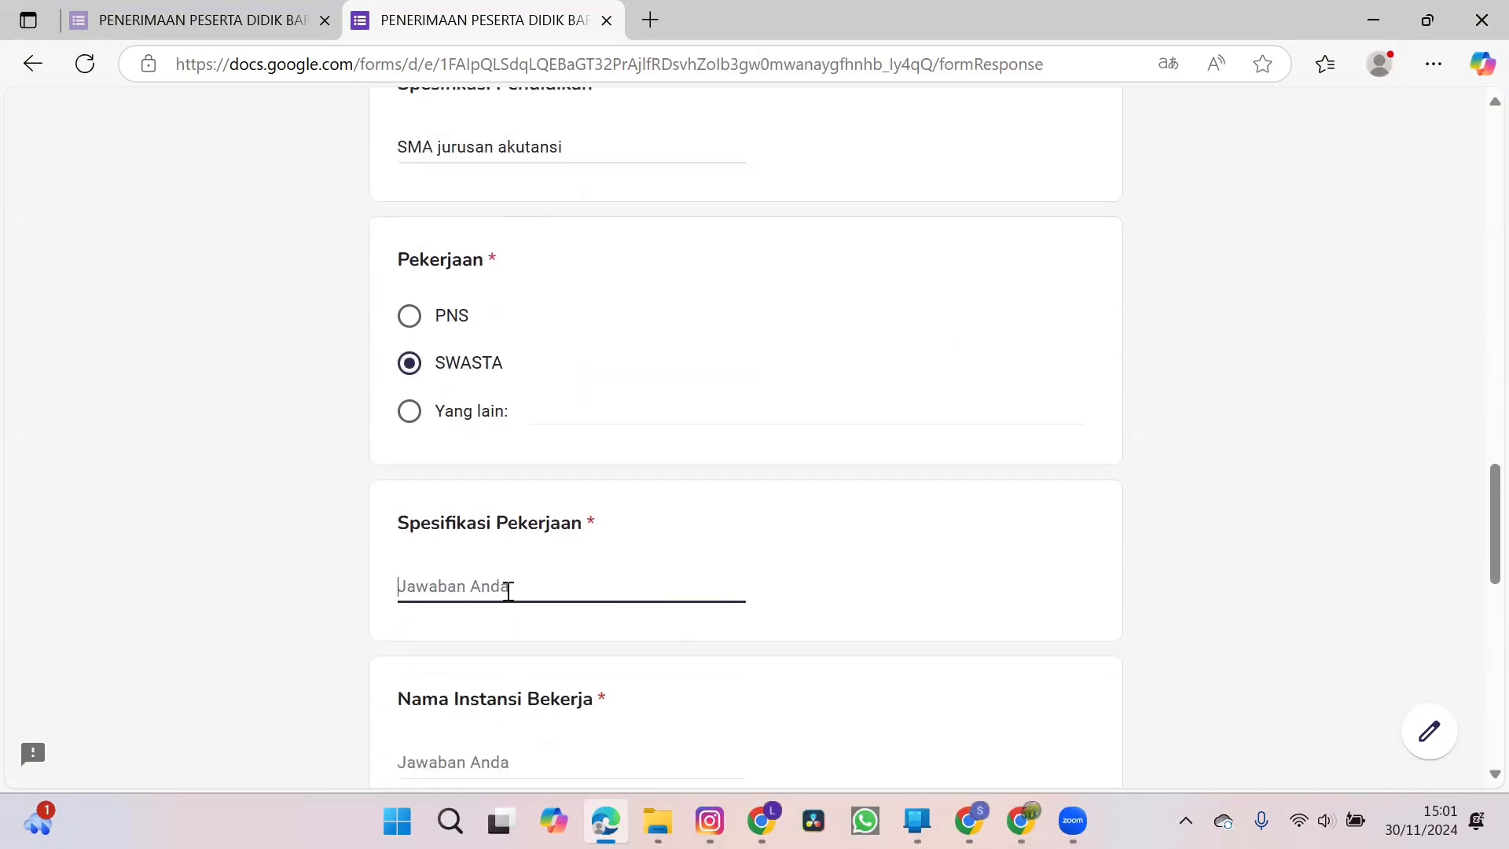
pyautogui.write('administrasi')
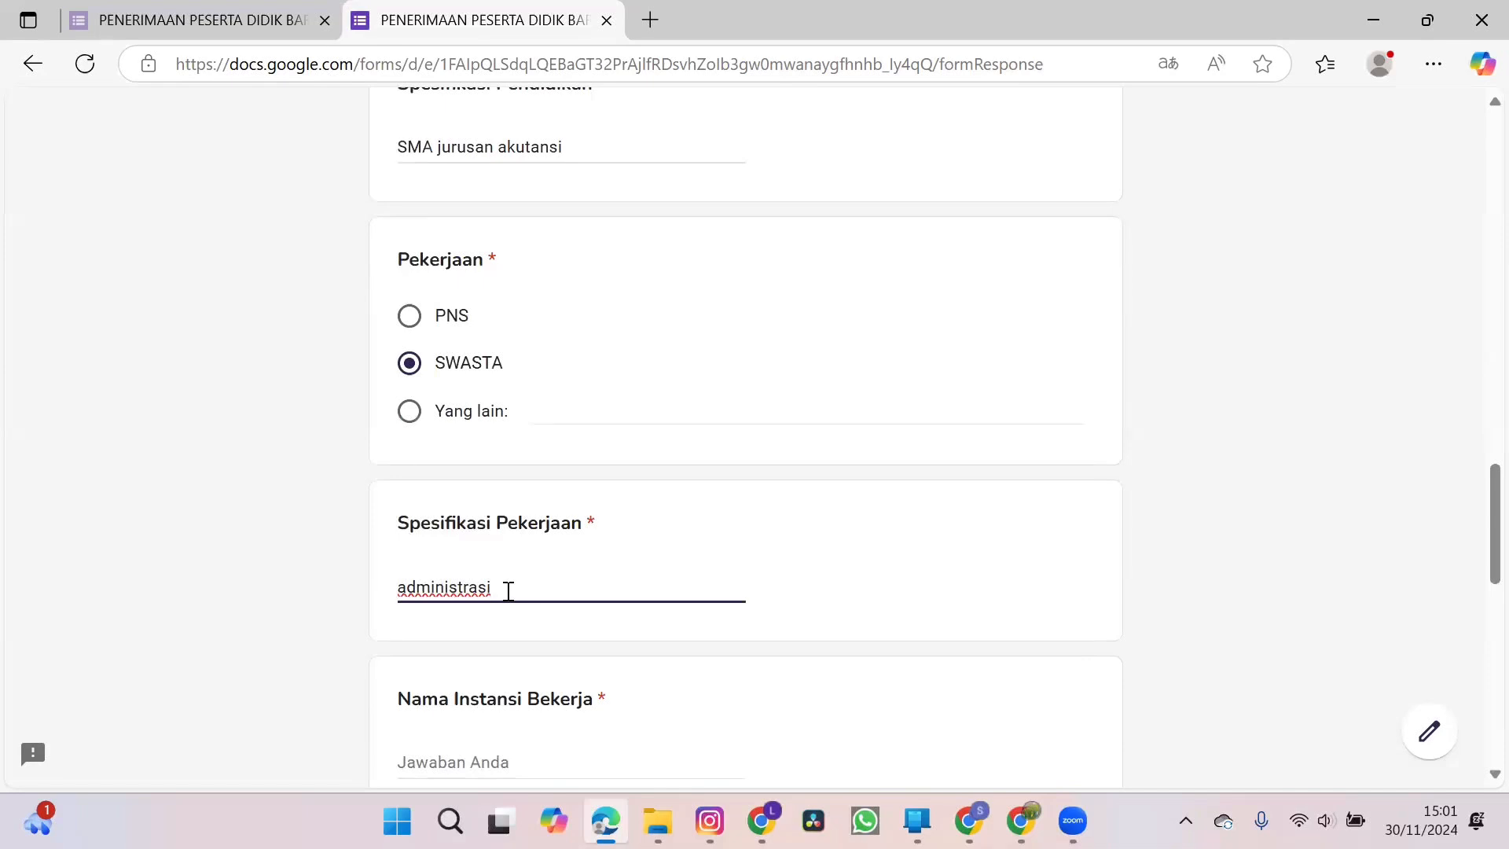
# Enter "Kantor Amanah Malang" as the mother's workplace under Nama Instansi Bekerja.
pyautogui.scroll(-2, 507, 591)
pyautogui.click(481, 593)
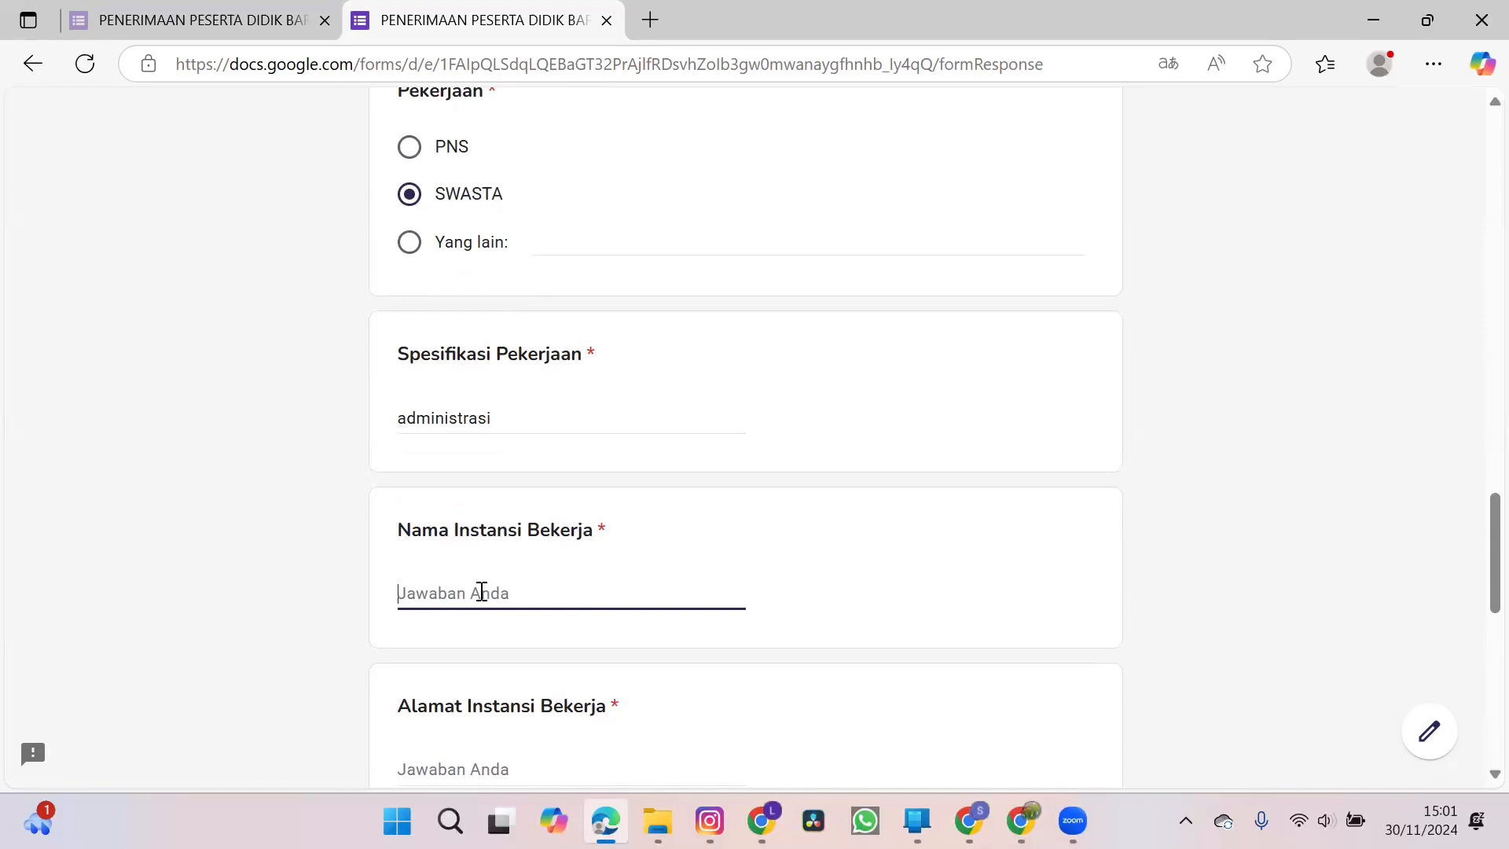
pyautogui.write('Kantor Amanah')
pyautogui.scroll(-1, 481, 591)
pyautogui.write('M')
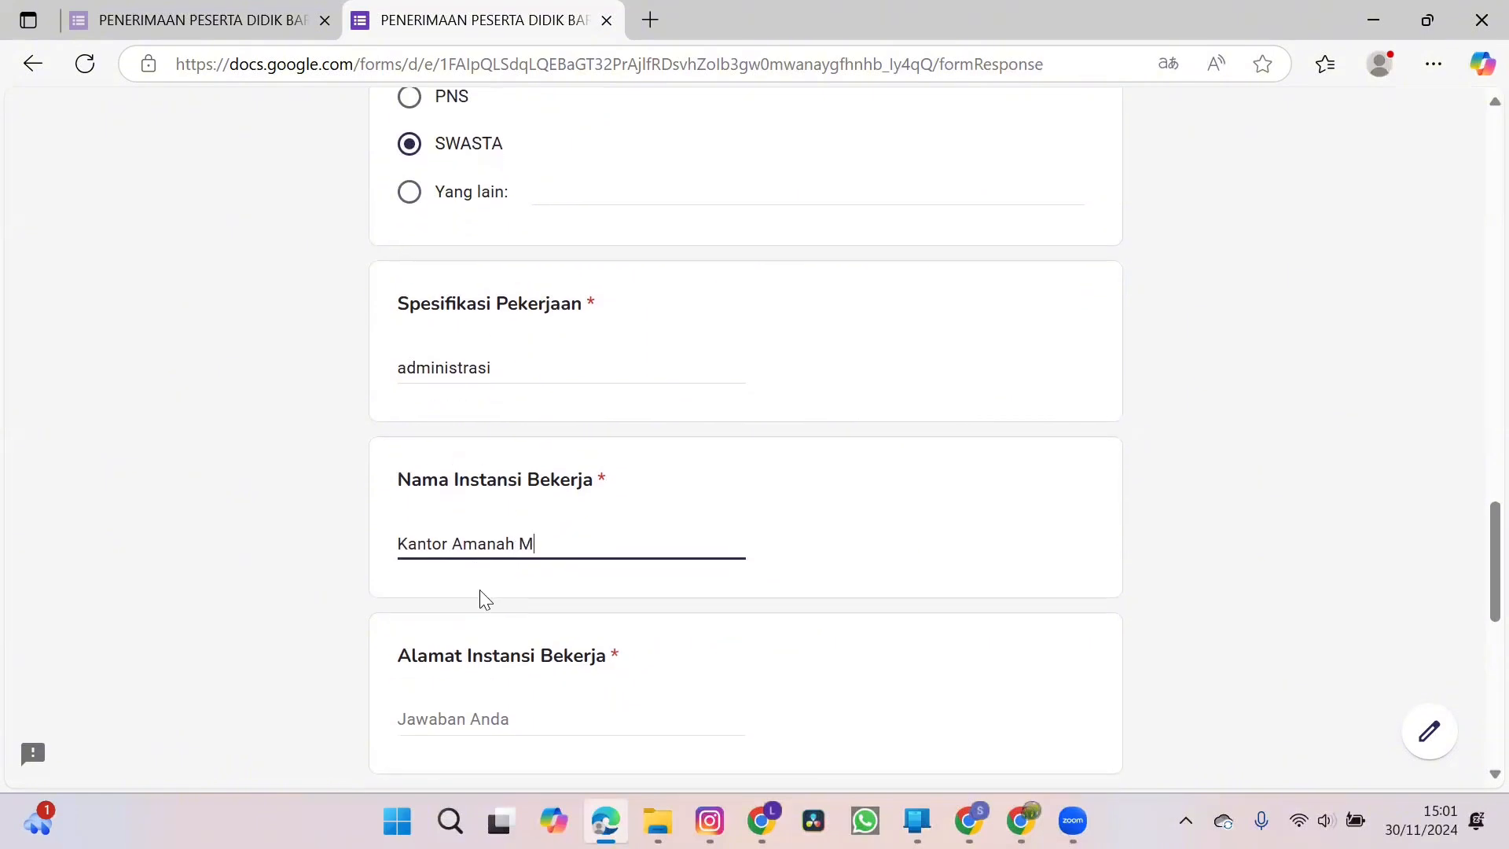
pyautogui.write('alang')
# Fill in the street address of the mother's workplace under Alamat Instansi Bekerja.
pyautogui.scroll(-3, 480, 591)
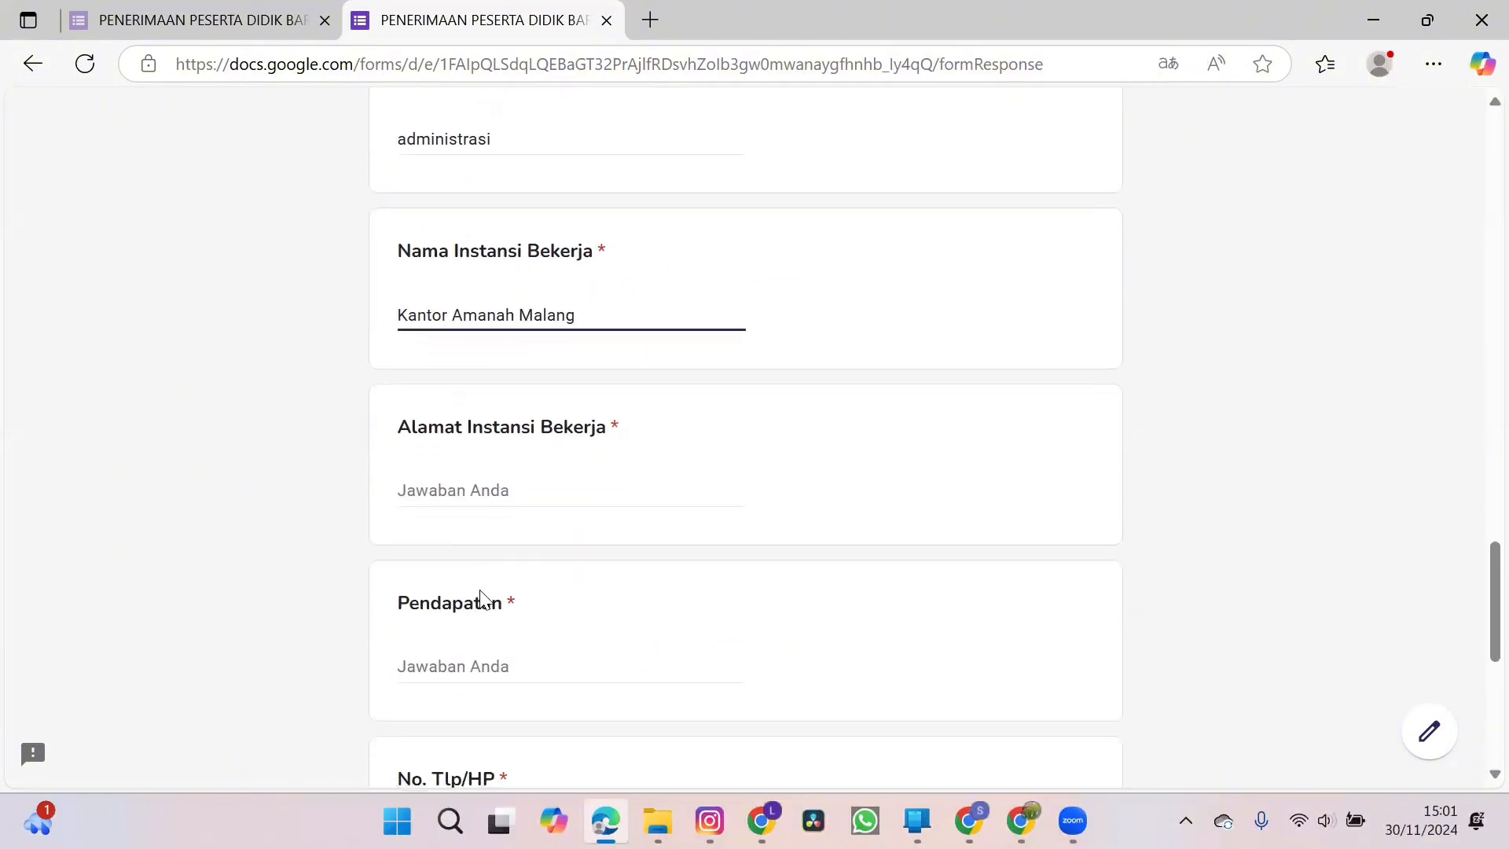
pyautogui.click(482, 492)
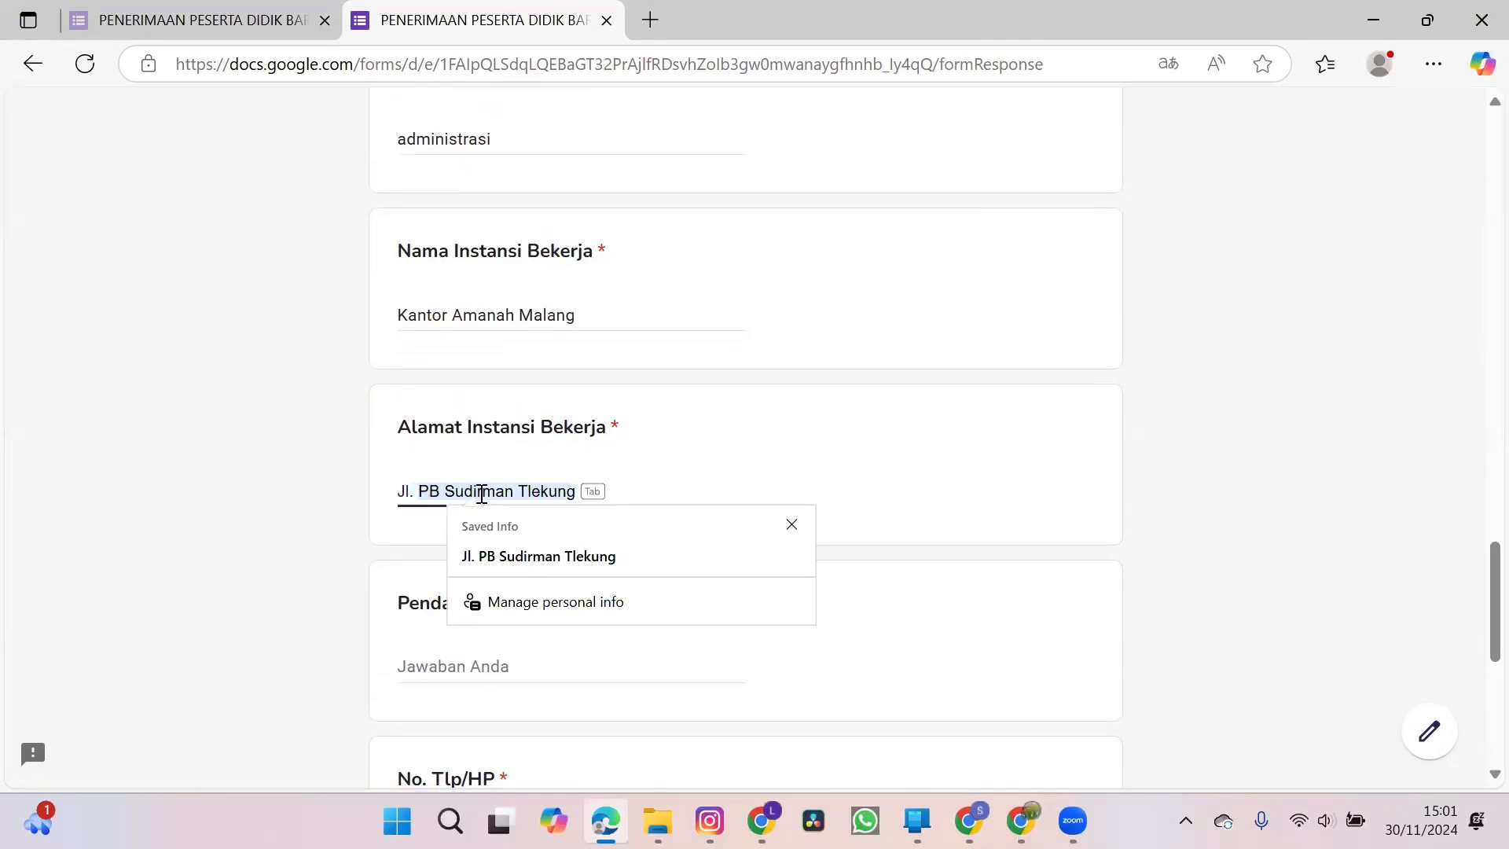
pyautogui.write('Jl. Ir Soekarno')
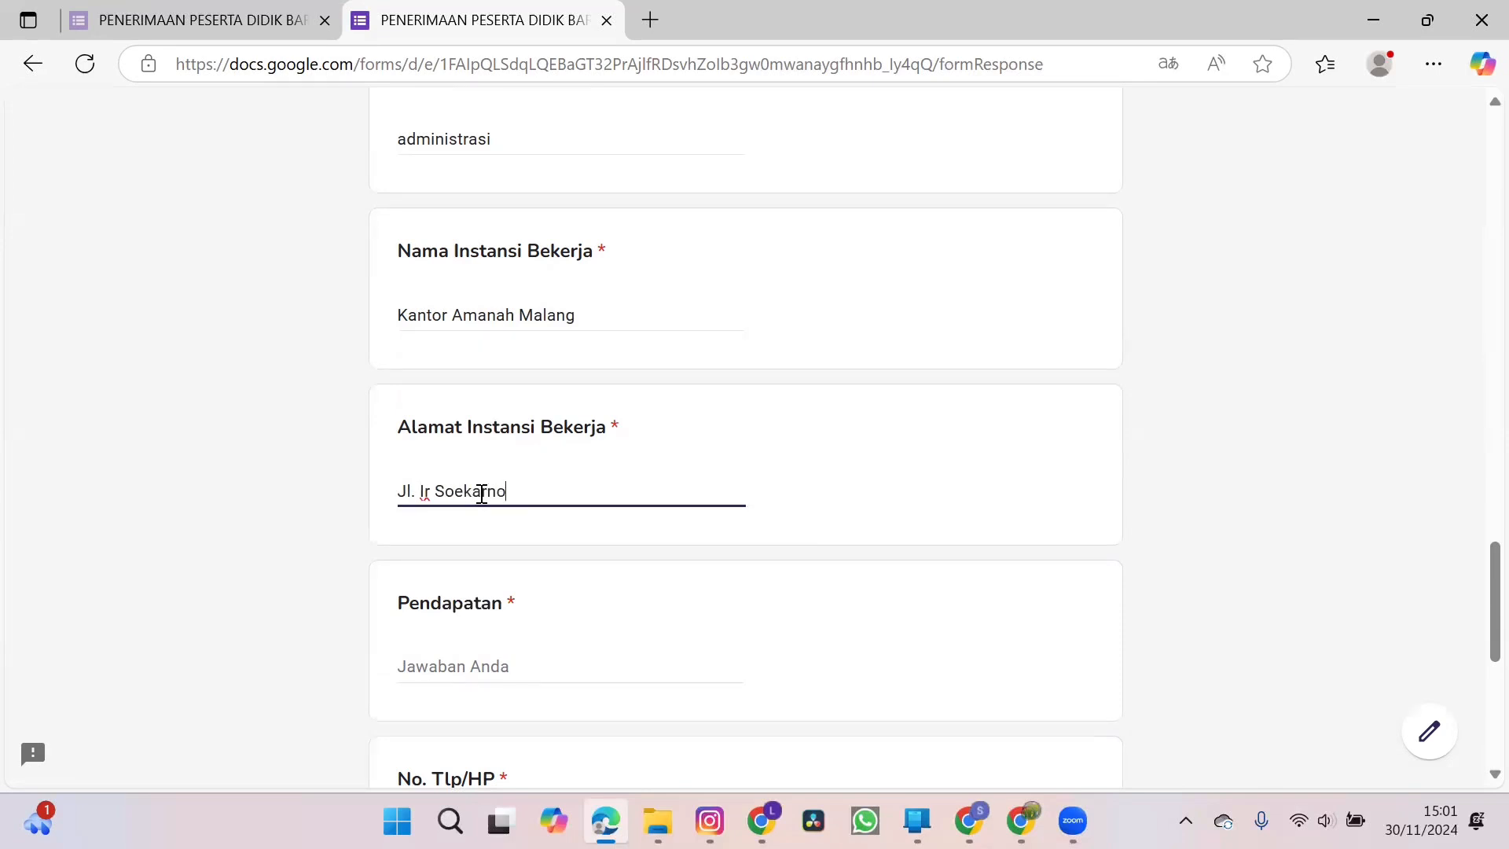
# Enter 2.500.000 as the mother's Pendapatan and fill in her phone number under No. Tlp/HP.
pyautogui.scroll(-2, 483, 499)
pyautogui.click(468, 519)
pyautogui.write('2.500.000')
pyautogui.click(456, 696)
pyautogui.write('087654321')
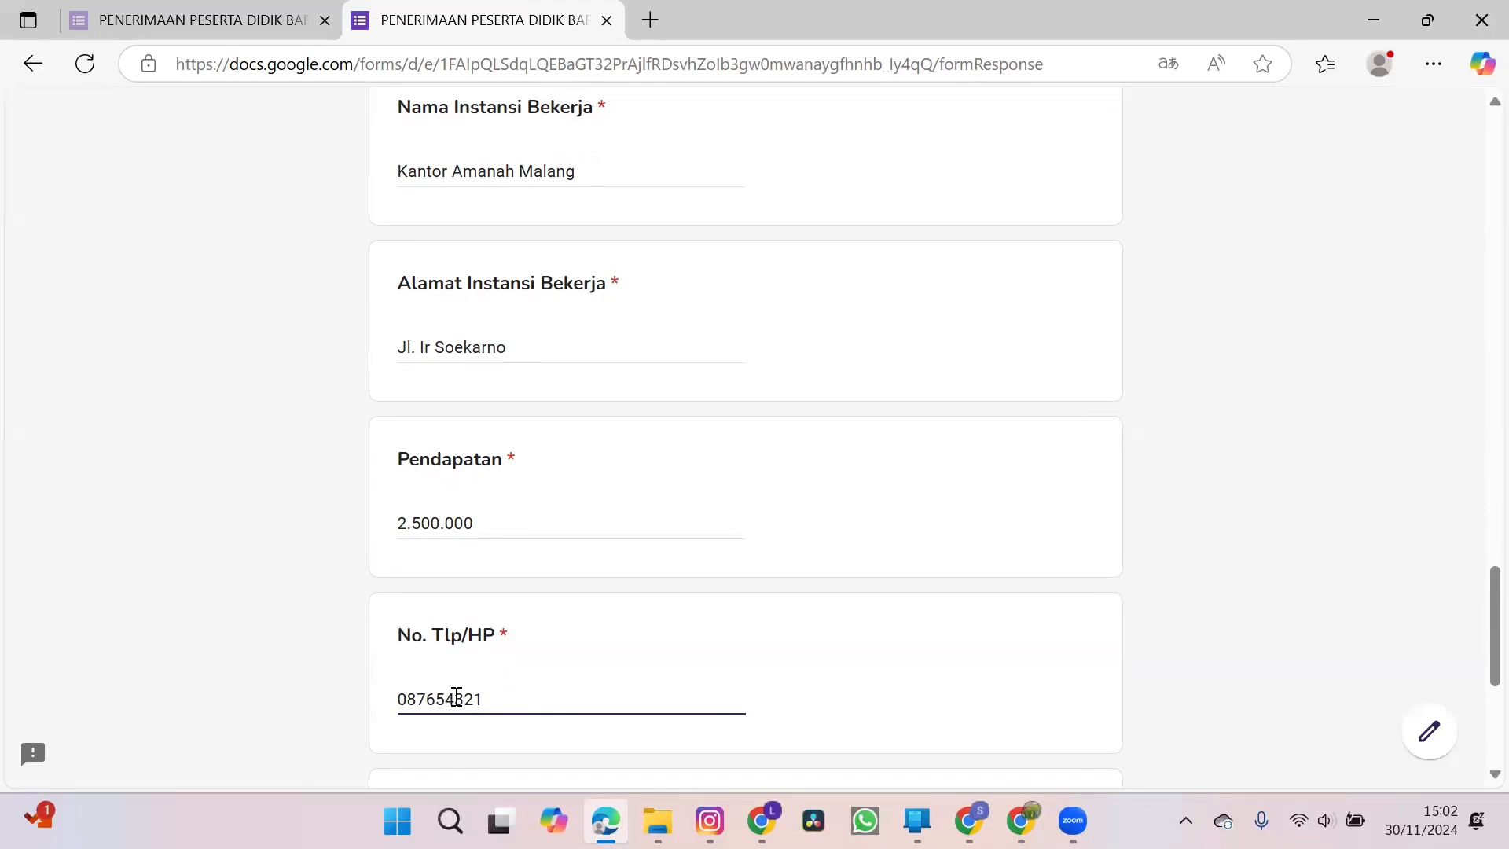
# Upload bit.ly_4ieQXHG.png as the mother's KTP and continue to the guardian's biodata section.
pyautogui.scroll(-3, 456, 698)
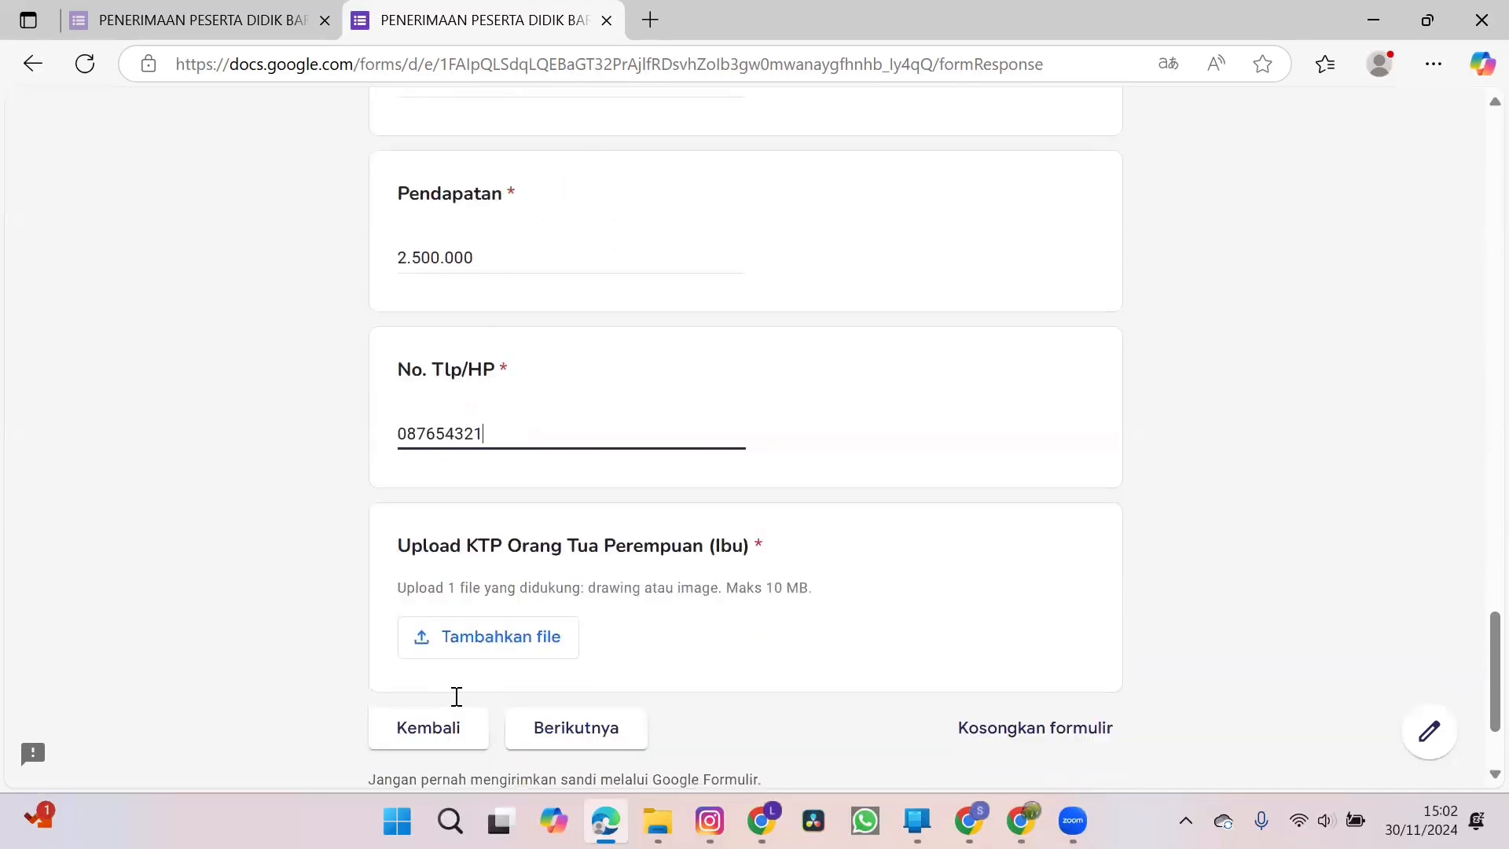
pyautogui.click(475, 644)
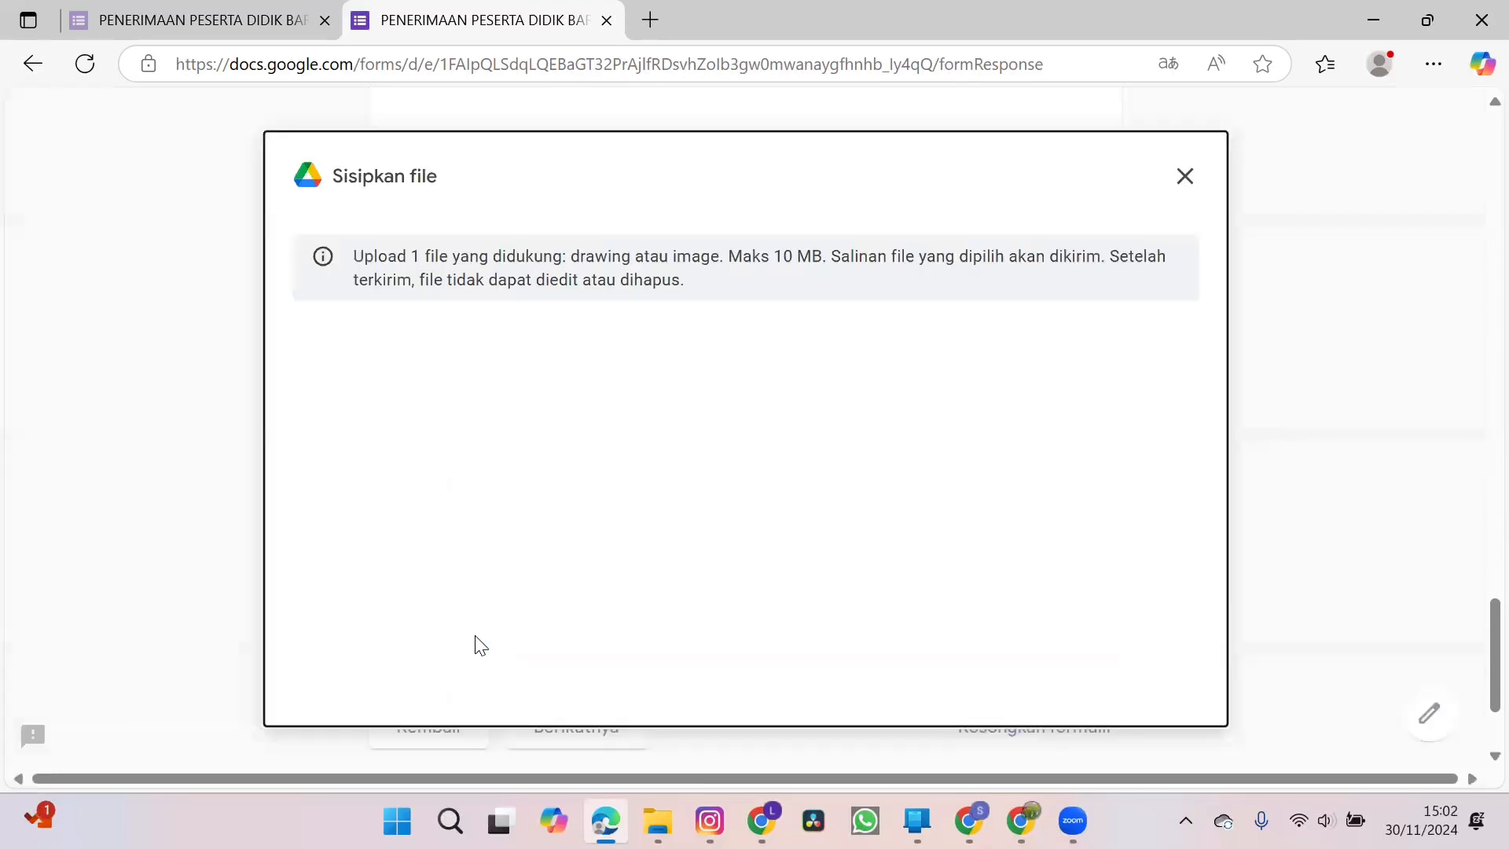
pyautogui.click(728, 624)
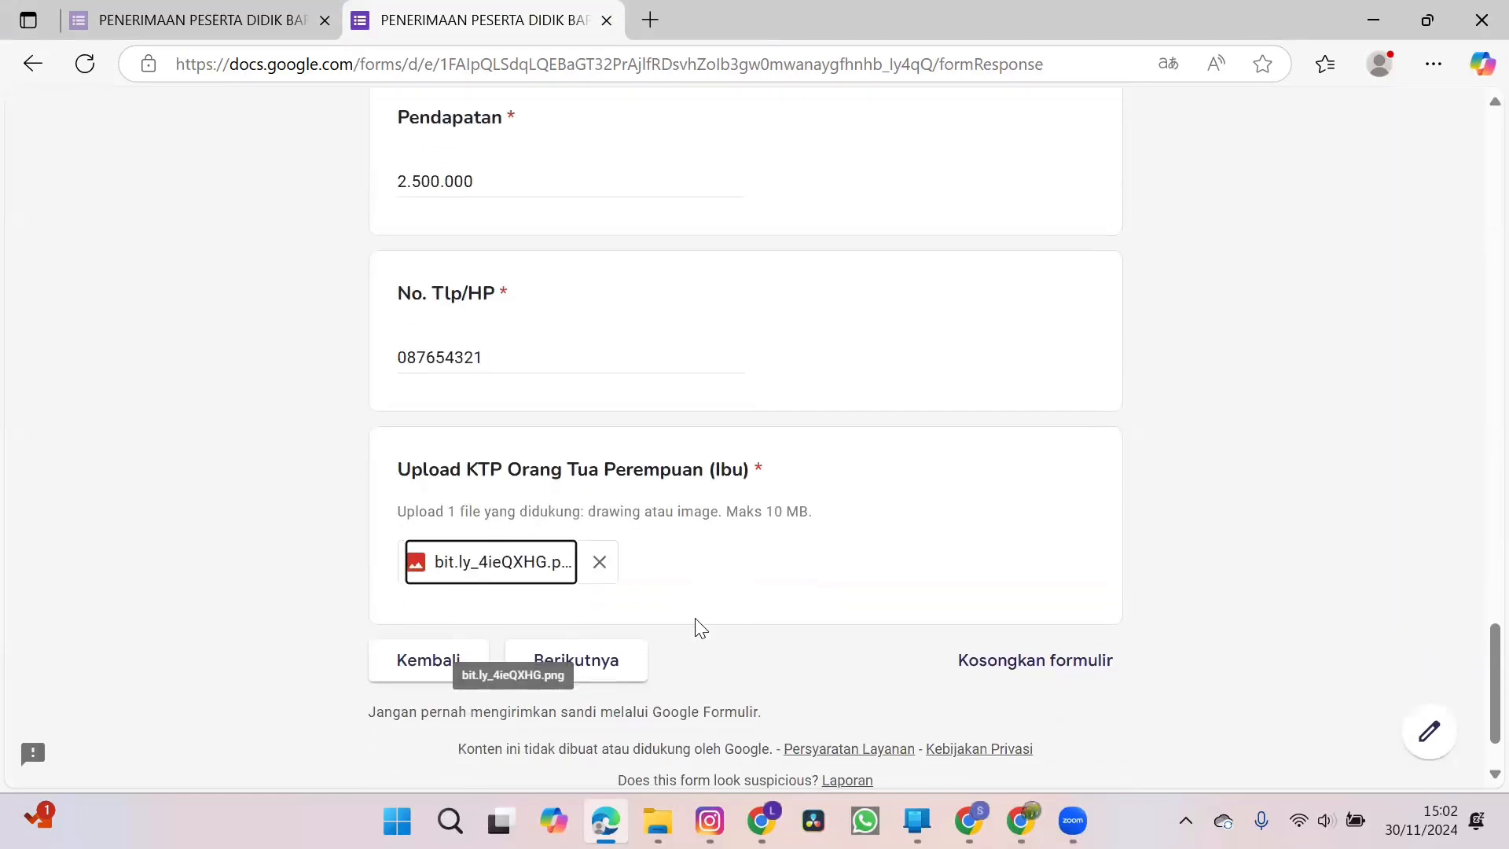
pyautogui.click(585, 674)
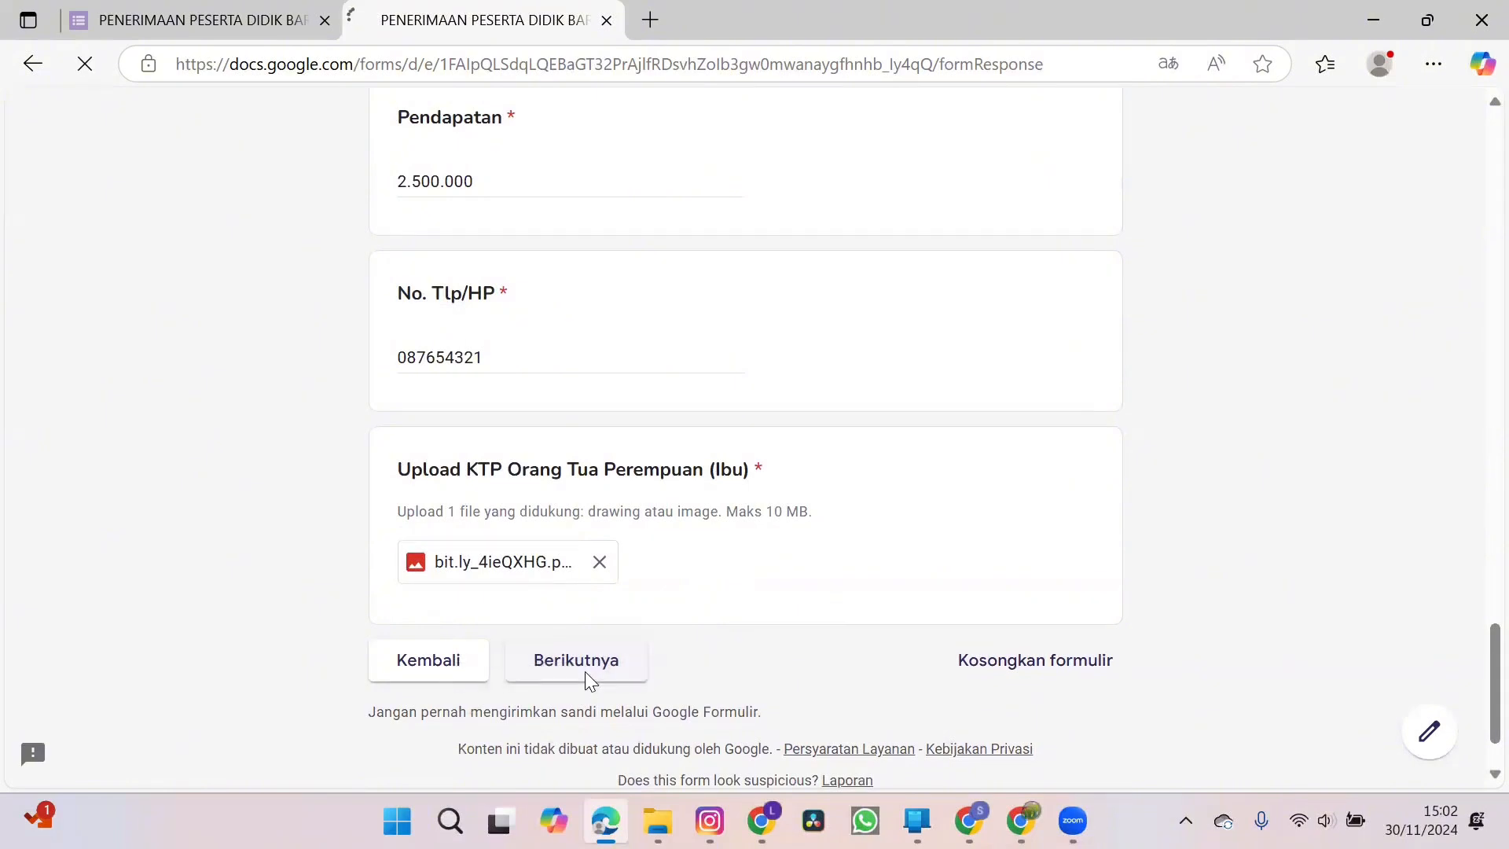
# Leave the optional Biodata Wali section blank and continue to the child's health and habits section.
pyautogui.scroll(-7, 797, 566)
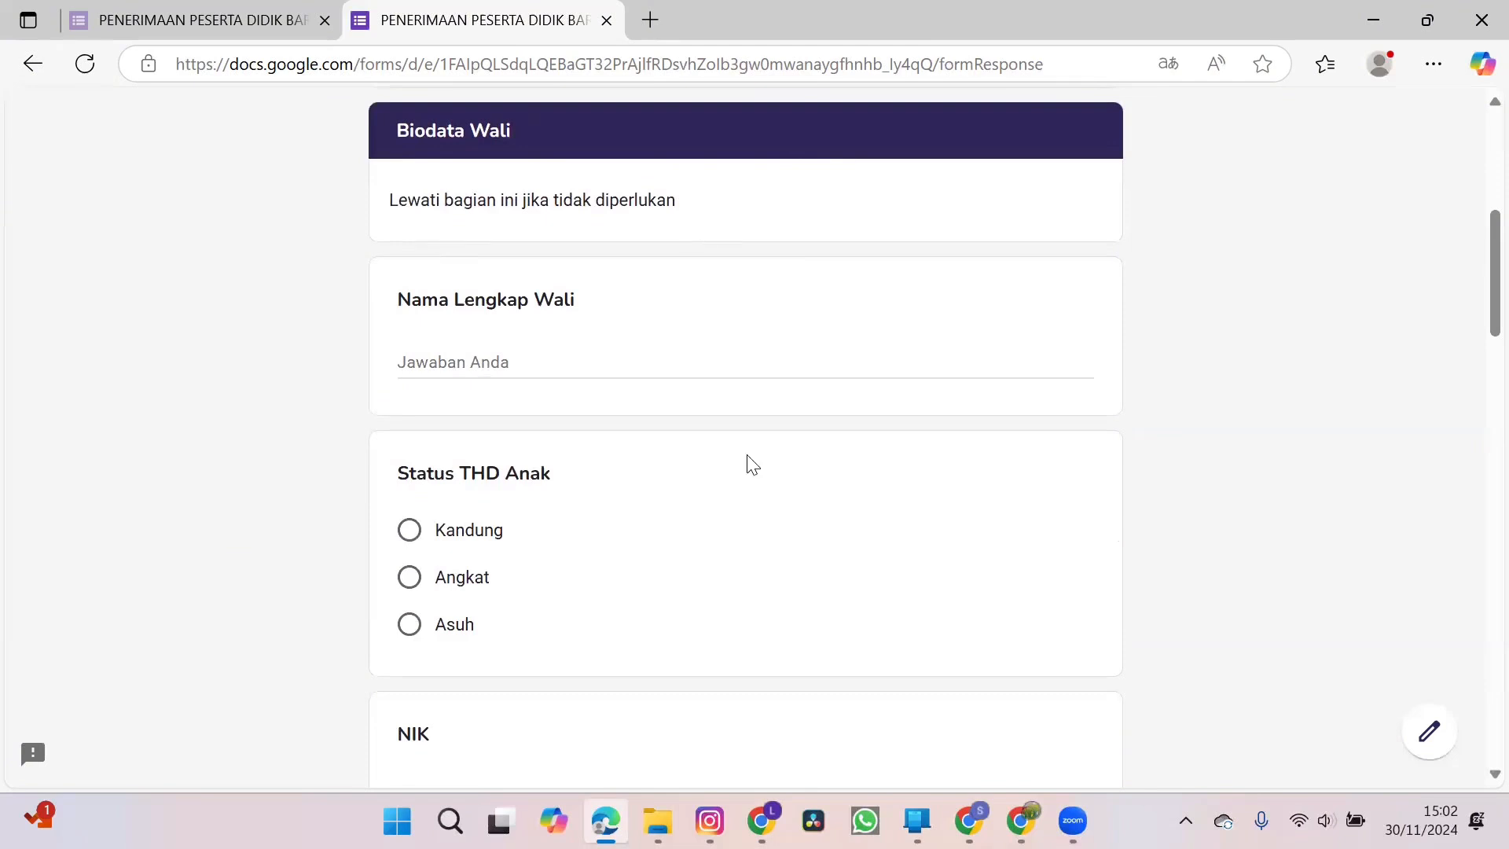
pyautogui.scroll(-10, 748, 465)
pyautogui.scroll(-10, 748, 464)
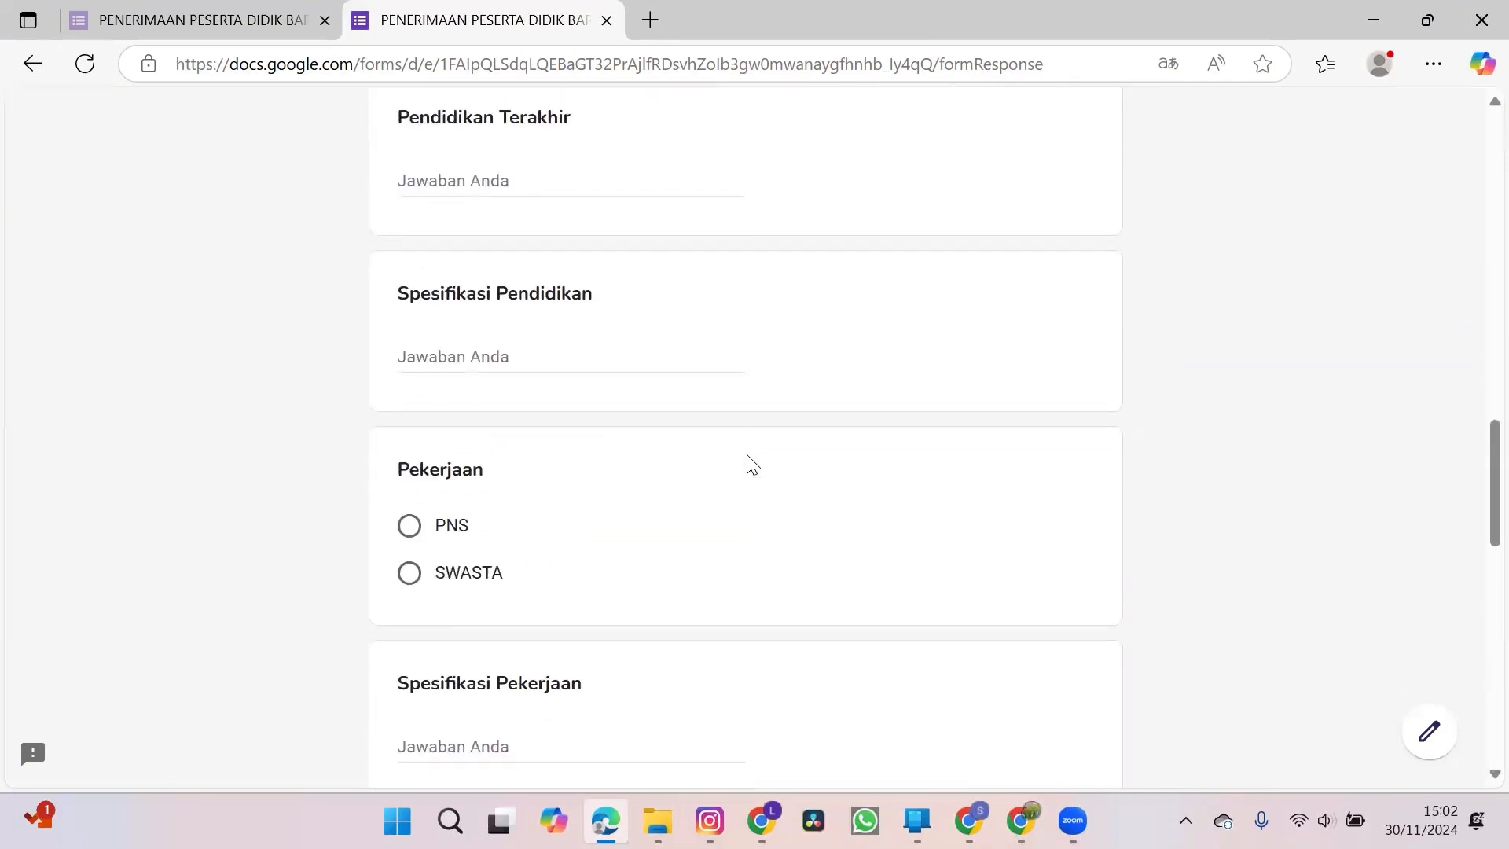
pyautogui.scroll(-5, 748, 464)
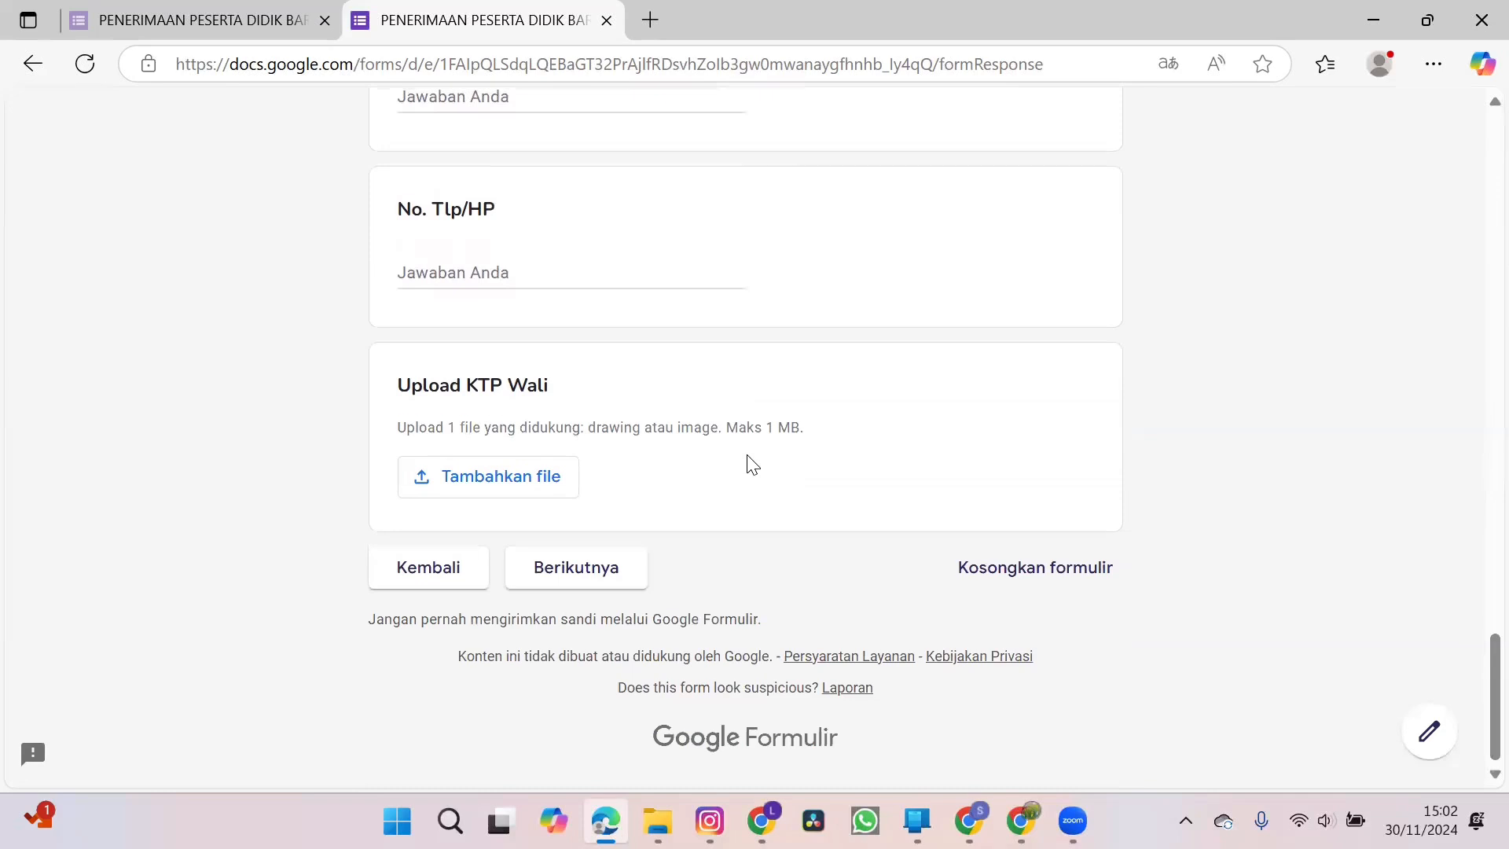
pyautogui.click(603, 568)
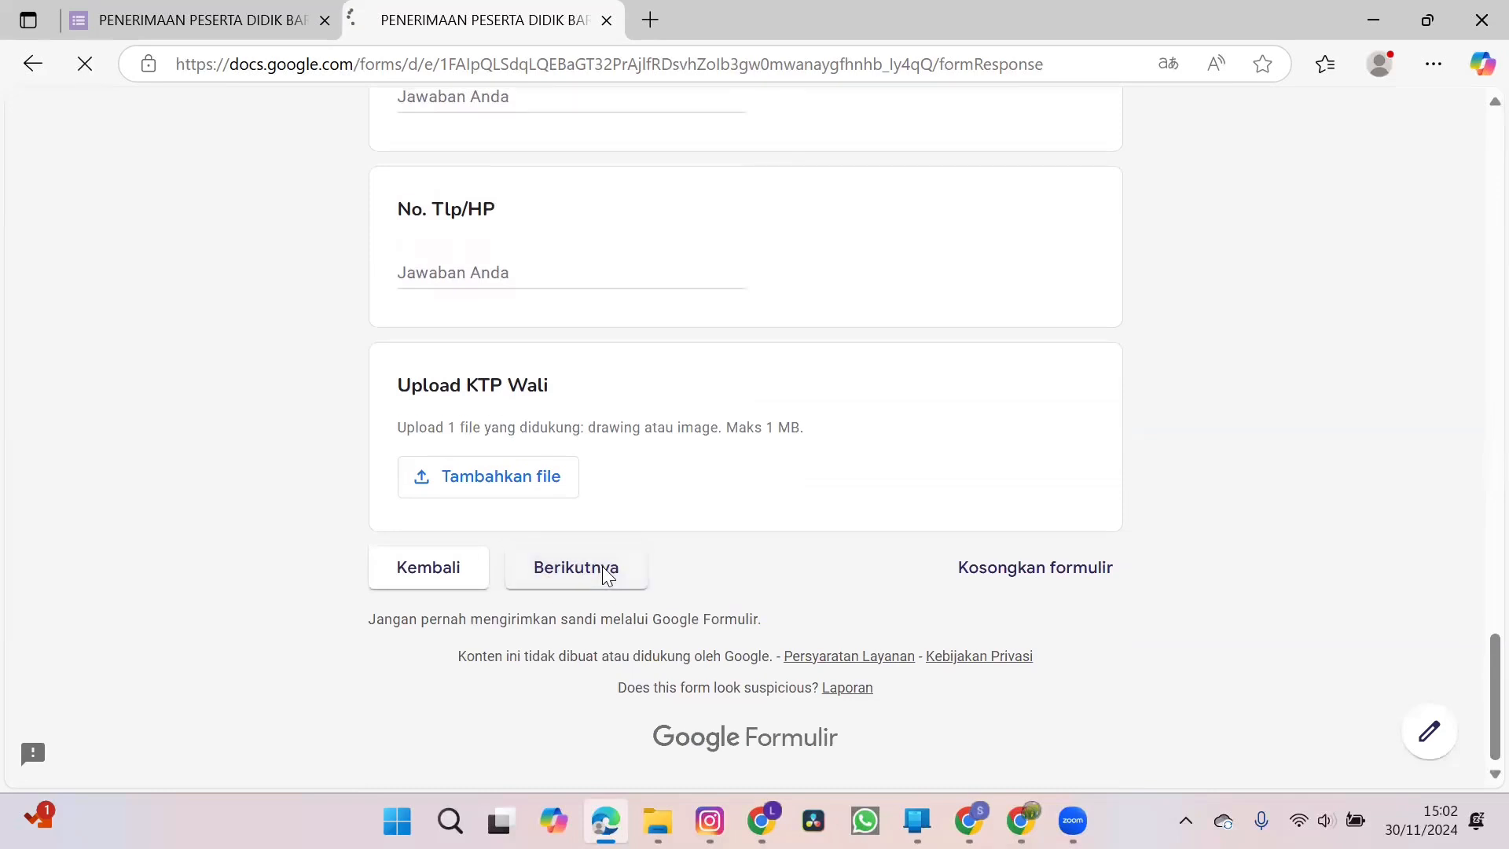
# Fill in the child's name under Nama Anak in the Riwayat Kesehatan dan Kebiasaan Anak section.
pyautogui.scroll(-5, 816, 605)
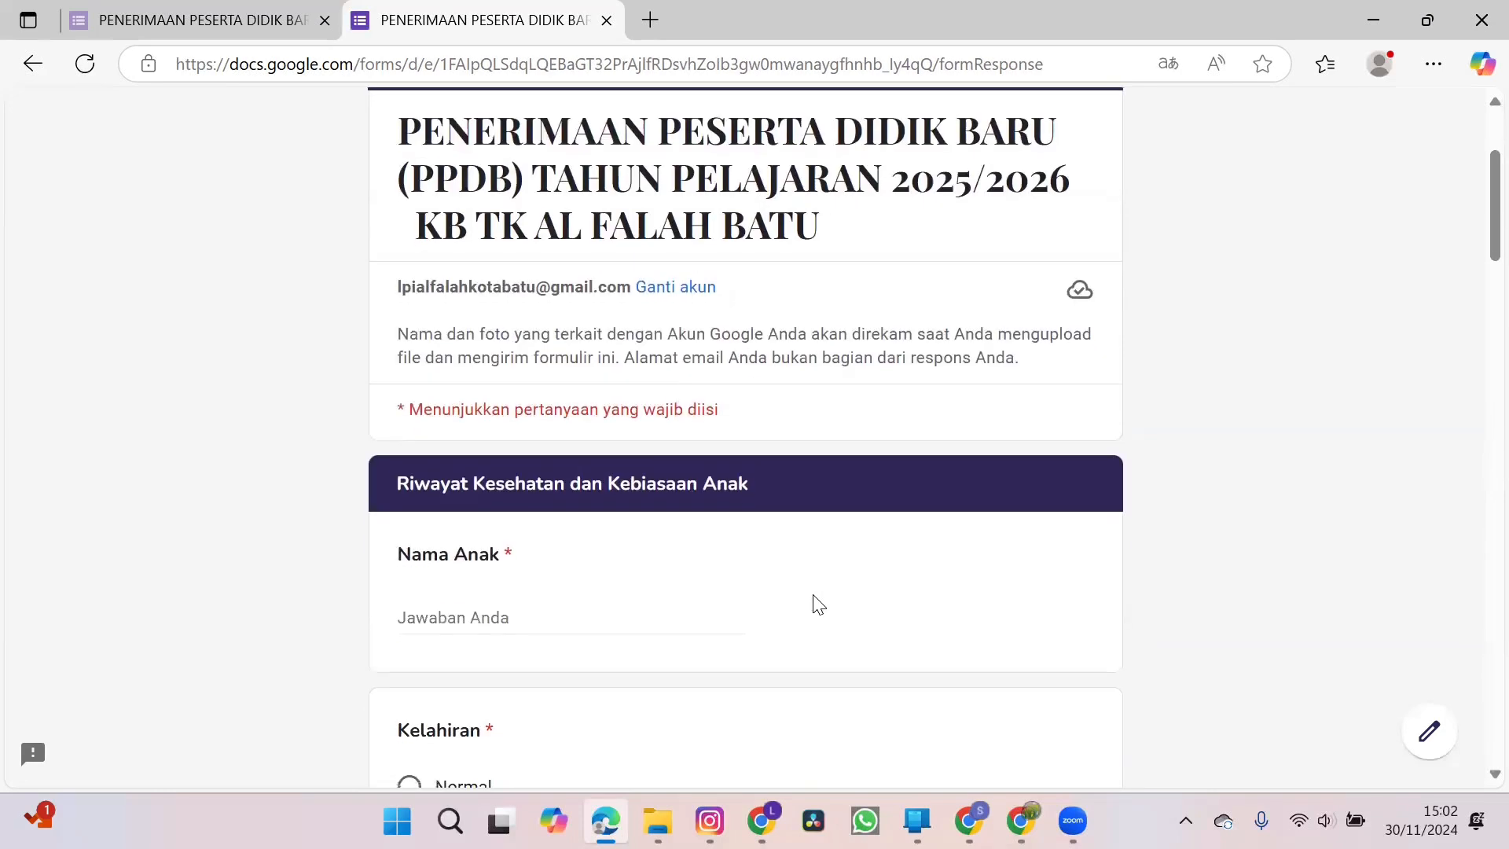
pyautogui.click(631, 437)
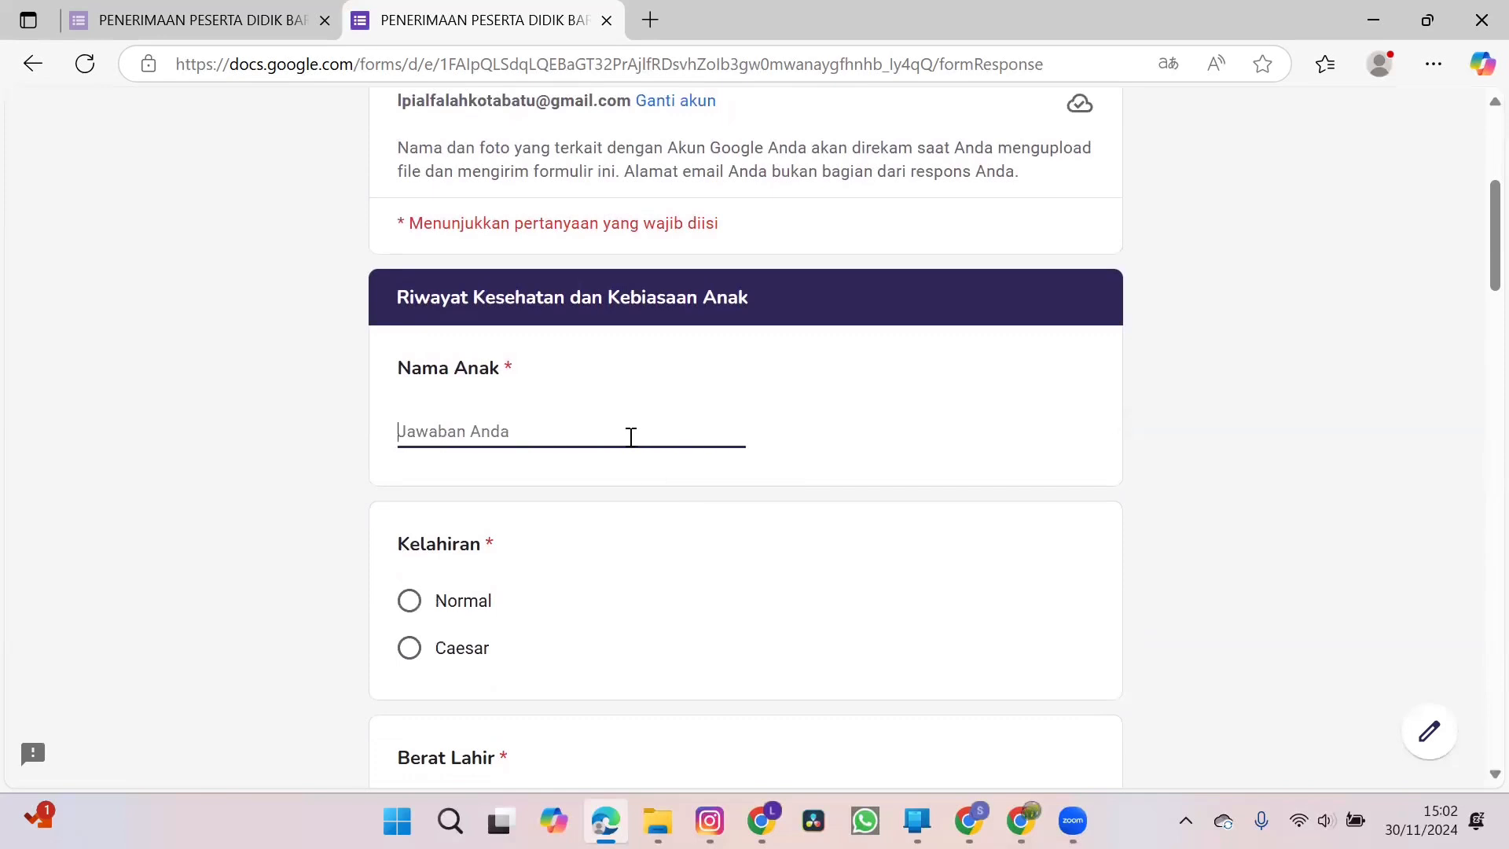
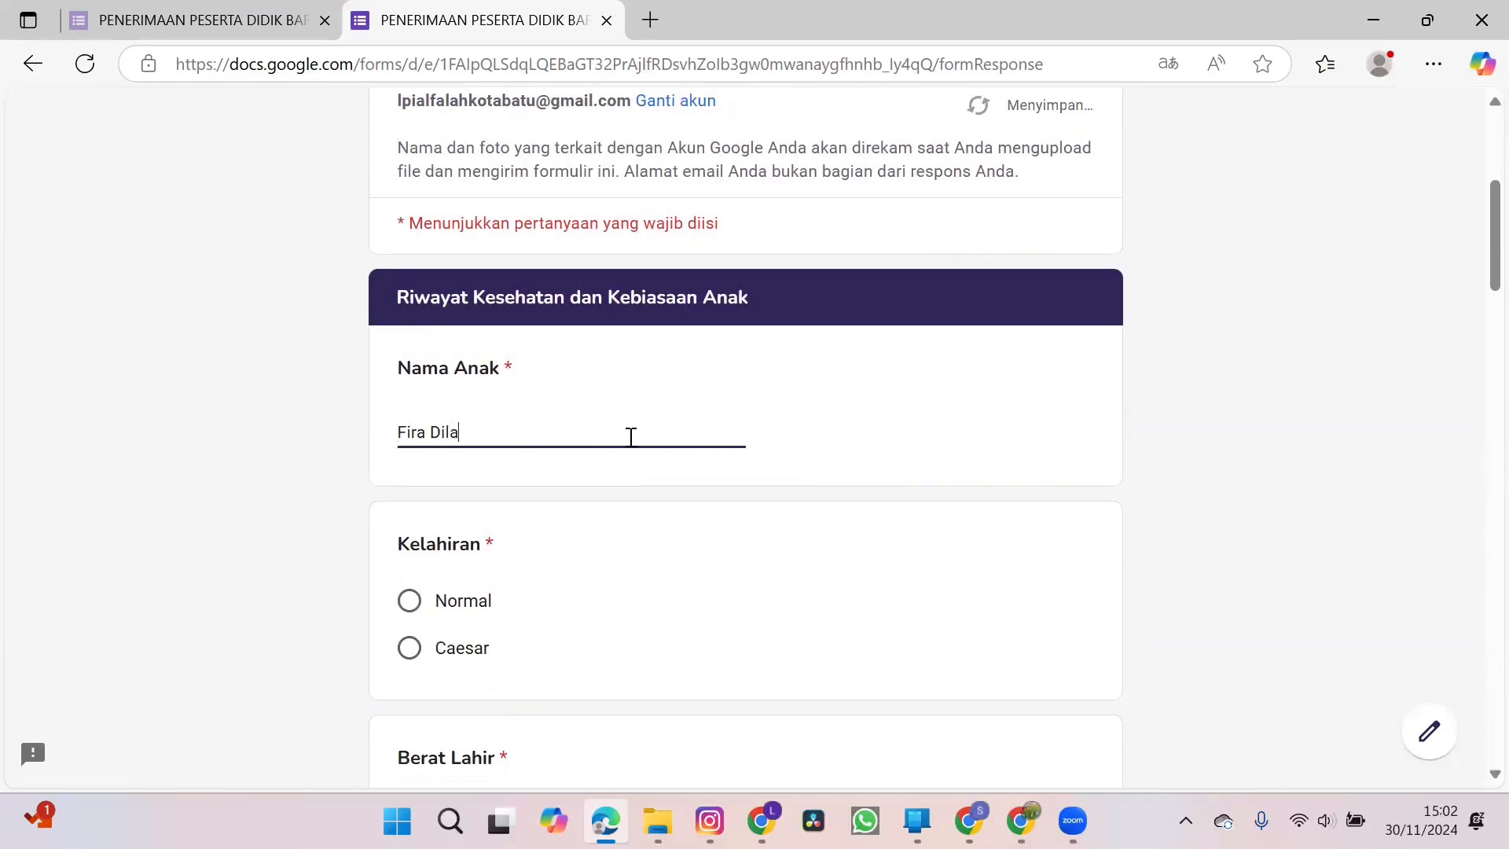
# Set the child's Kelahiran to Caesar and enter 2,7 kg under Berat Lahir.
pyautogui.scroll(-2, 629, 440)
pyautogui.click(412, 470)
pyautogui.click(467, 641)
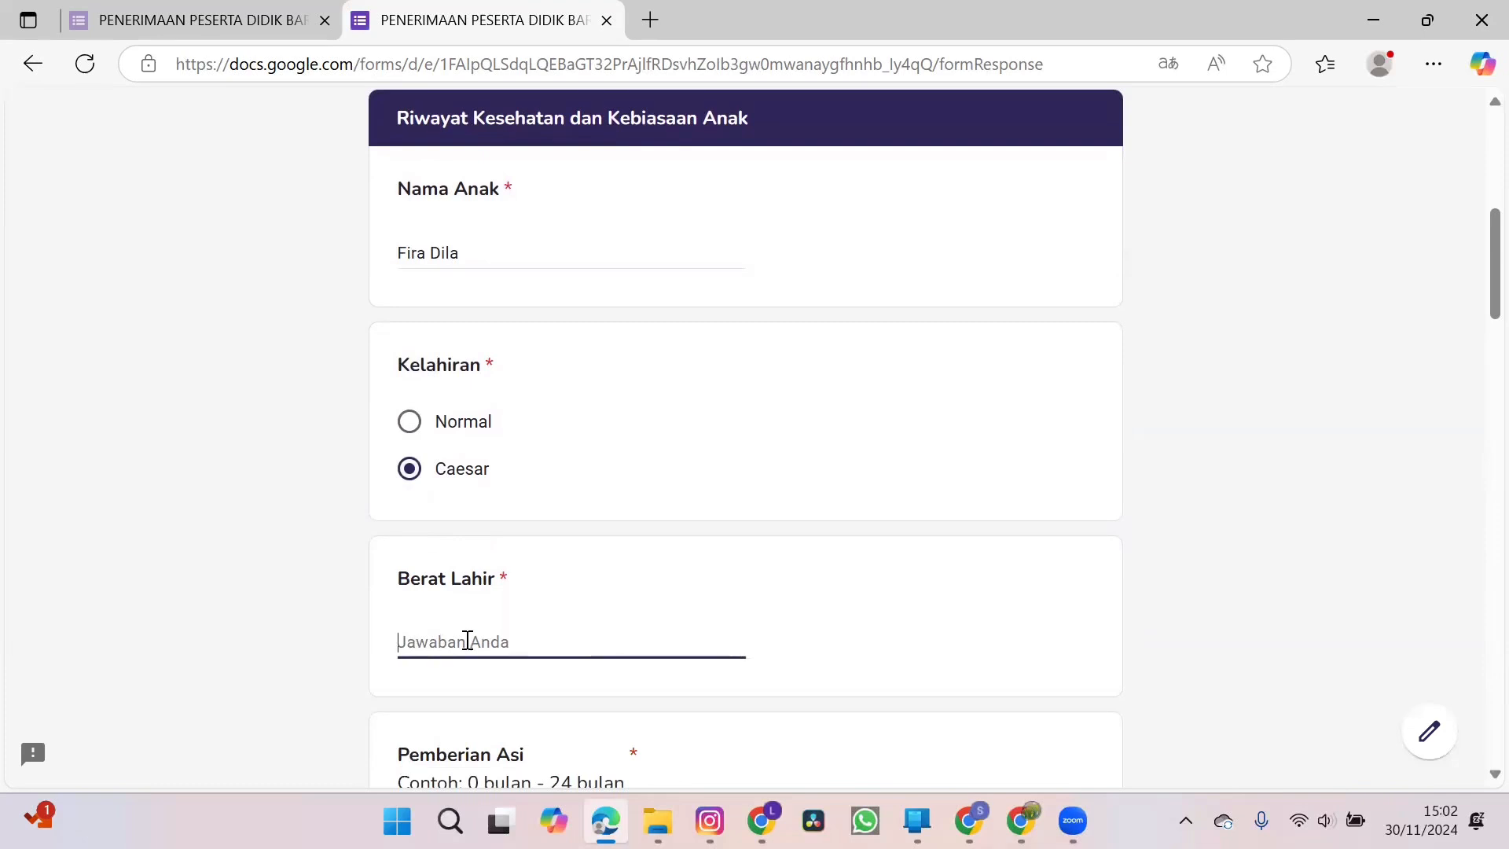
pyautogui.write('2,7 kg')
# Enter 0-12 bulan as the child's breastfeeding period under Pemberian Asi.
pyautogui.scroll(-3, 466, 641)
pyautogui.click(463, 618)
pyautogui.write('0')
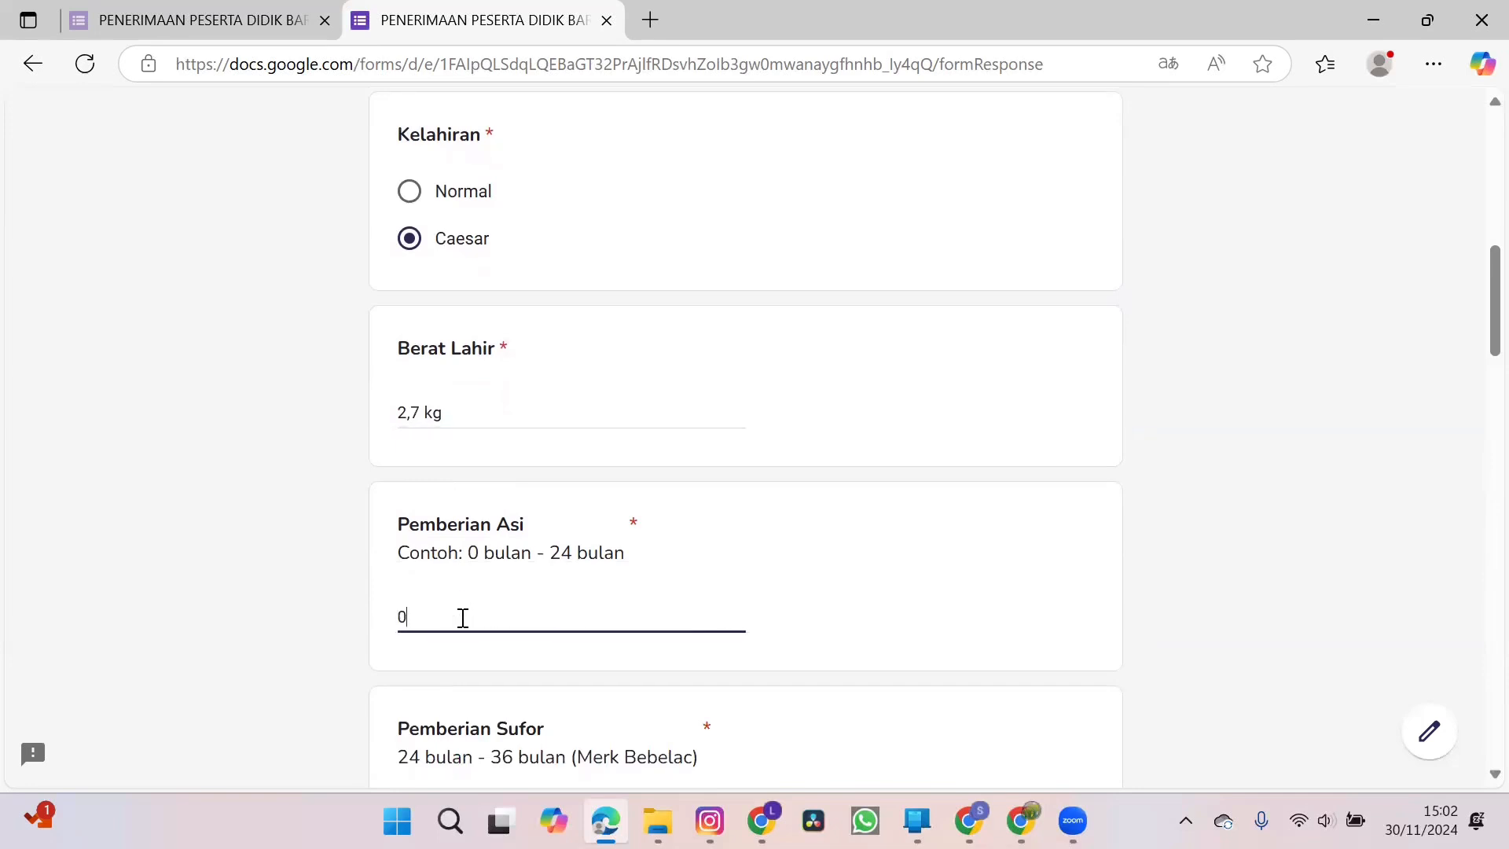
pyautogui.write('-12 bulan')
# Enter 12-36 bln (SGM) as the child's formula milk period and brand under Pemberian Sufor.
pyautogui.scroll(-3, 463, 618)
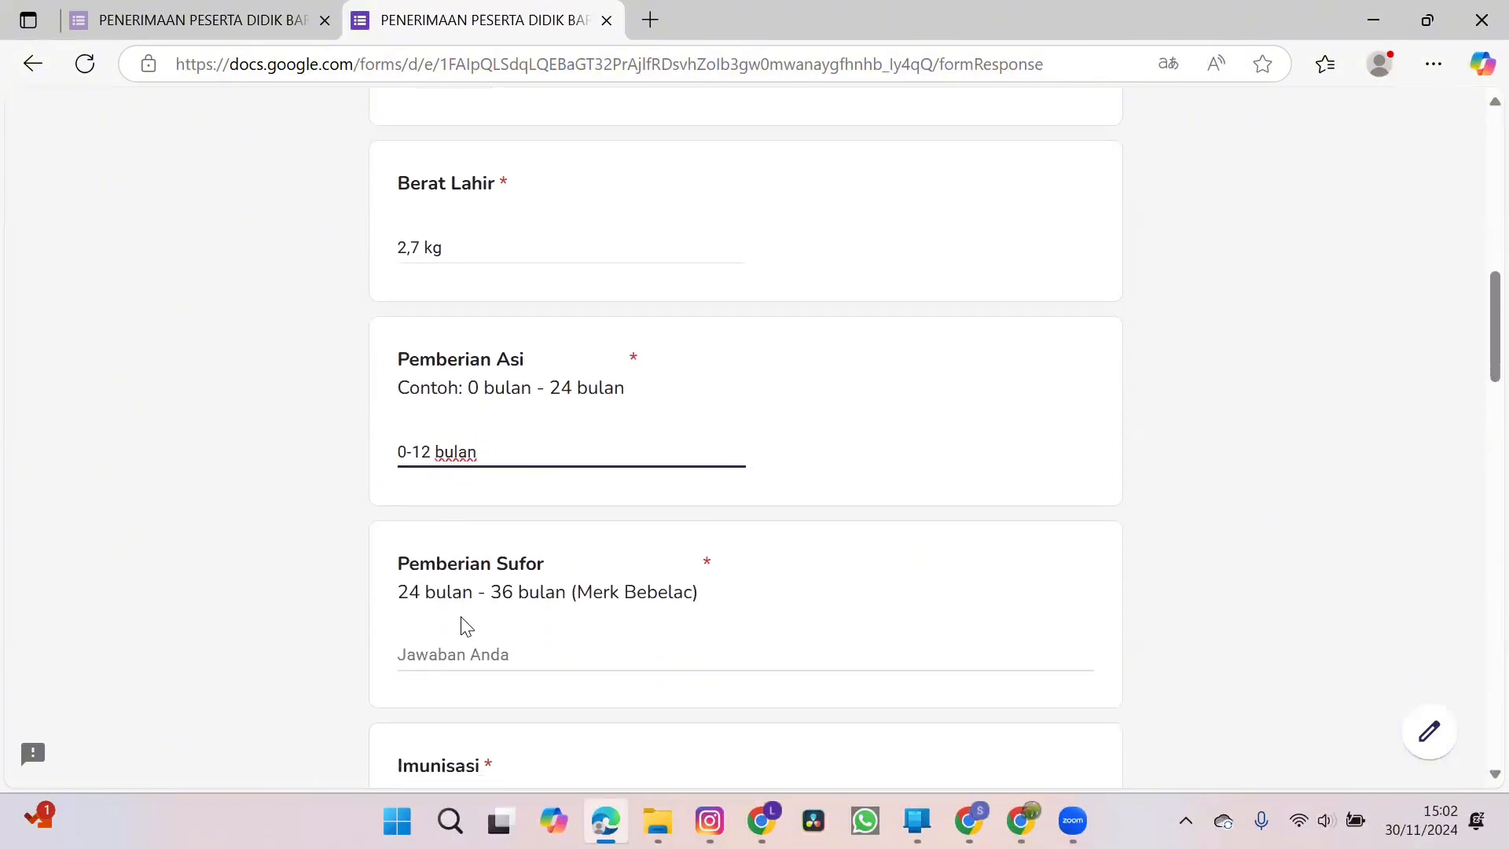
pyautogui.click(462, 605)
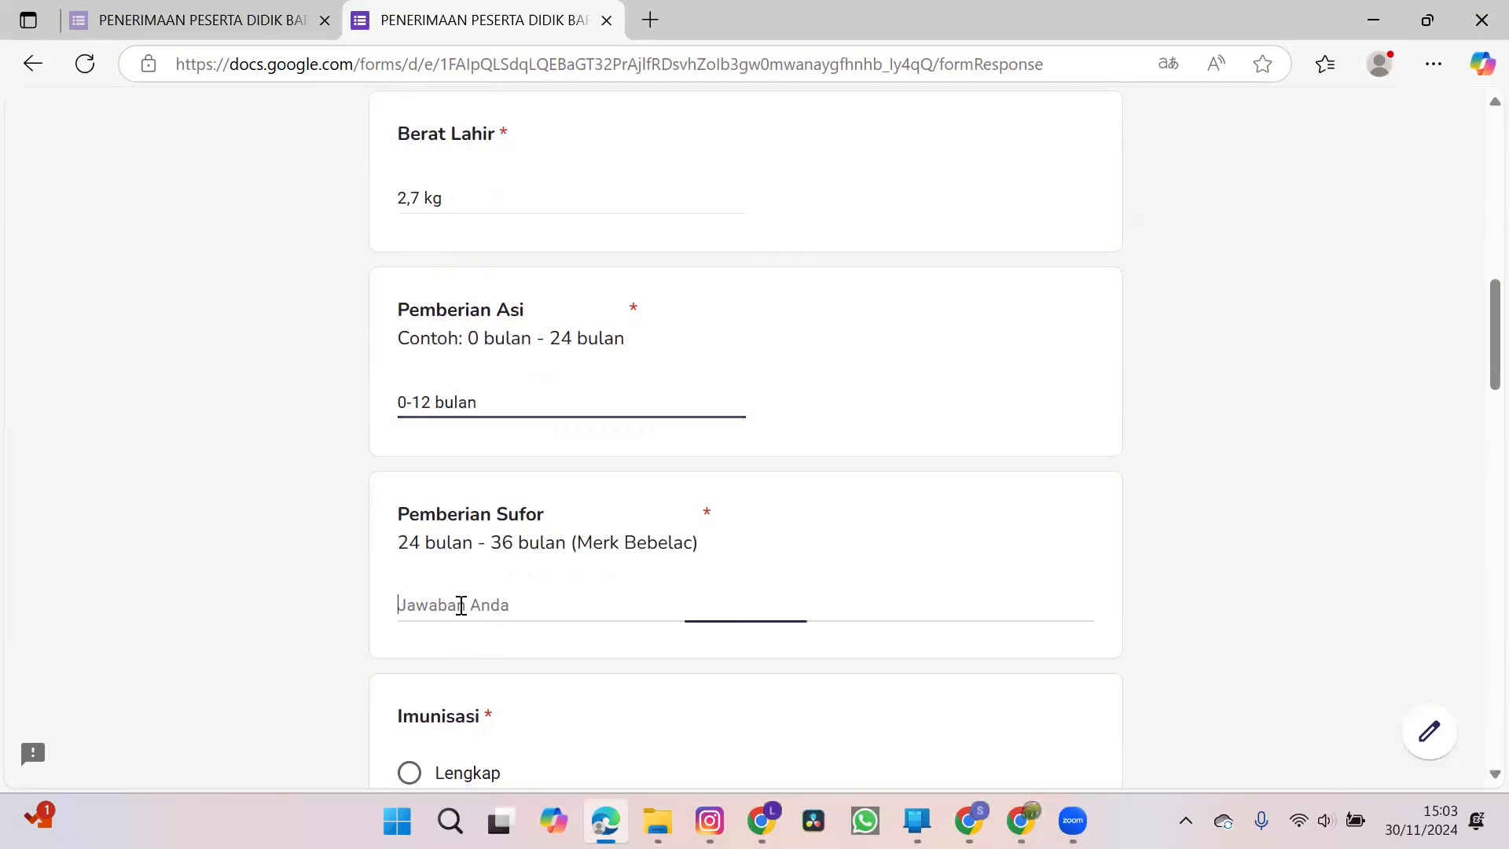
pyautogui.write('12-2')
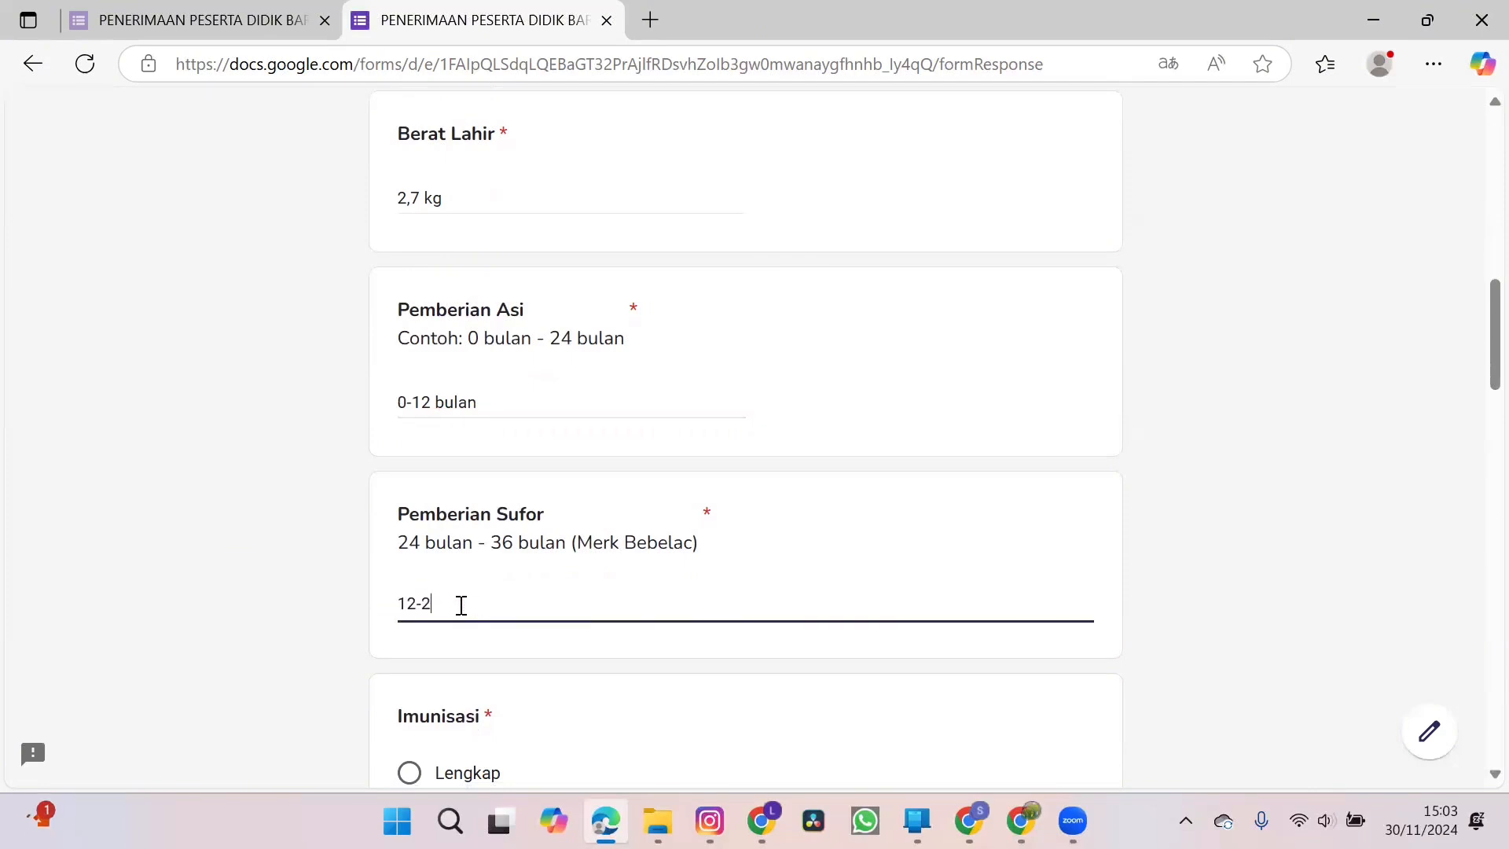
pyautogui.press('BackSpace')
pyautogui.write('36 bln (SGM)')
# Set the child's Imunisasi to Lengkap and enter 21 kg under Berat (kg).
pyautogui.scroll(-2, 459, 603)
pyautogui.click(409, 596)
pyautogui.scroll(-3, 558, 616)
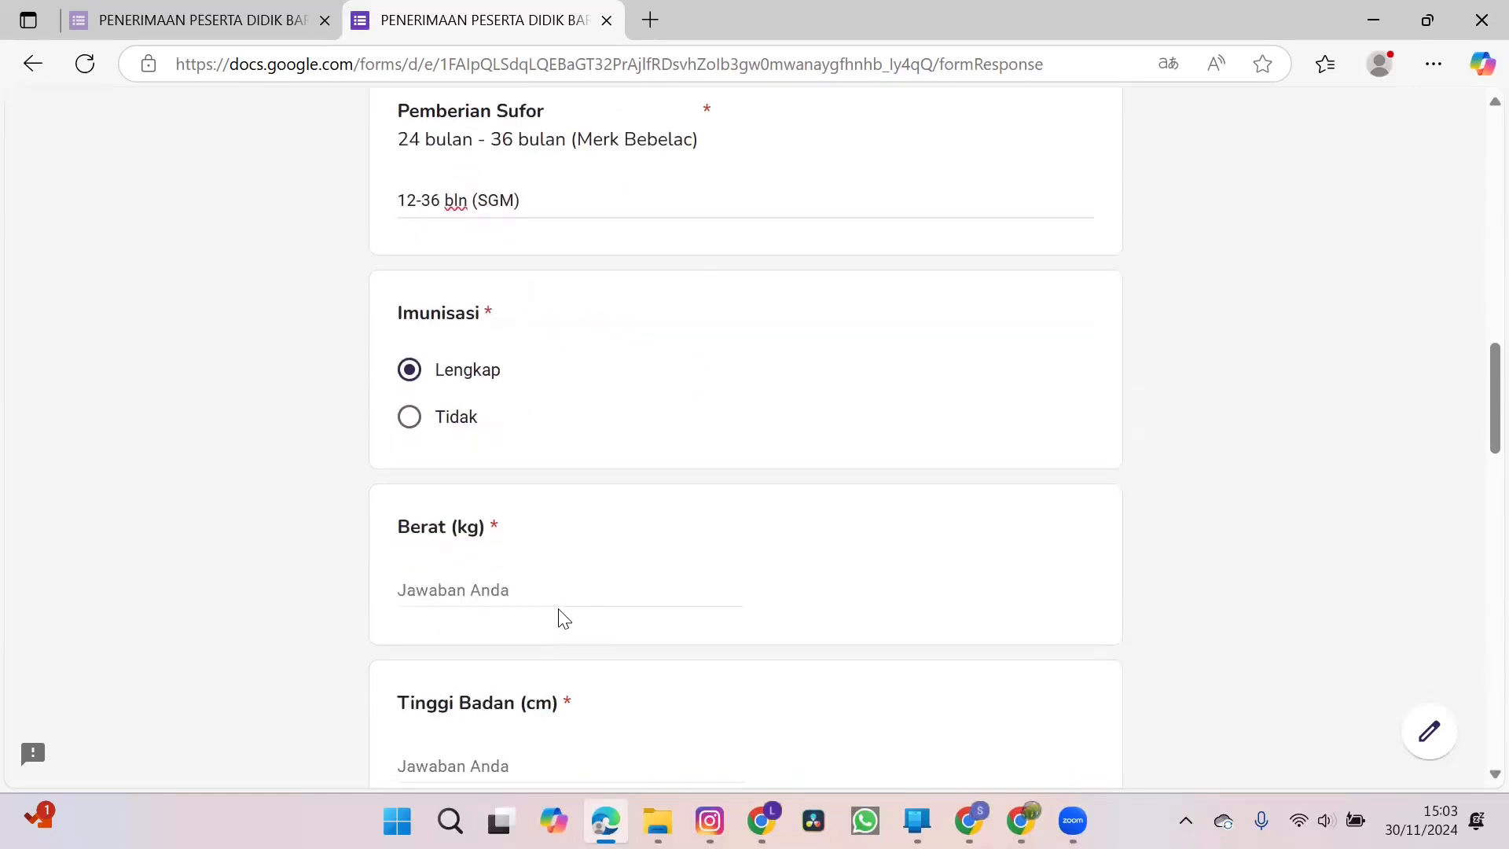
pyautogui.click(521, 593)
pyautogui.write('21 kg')
# Enter 89 cm for the child's Tinggi Badan and 32 cm for Lingkar Kepala.
pyautogui.scroll(-2, 521, 593)
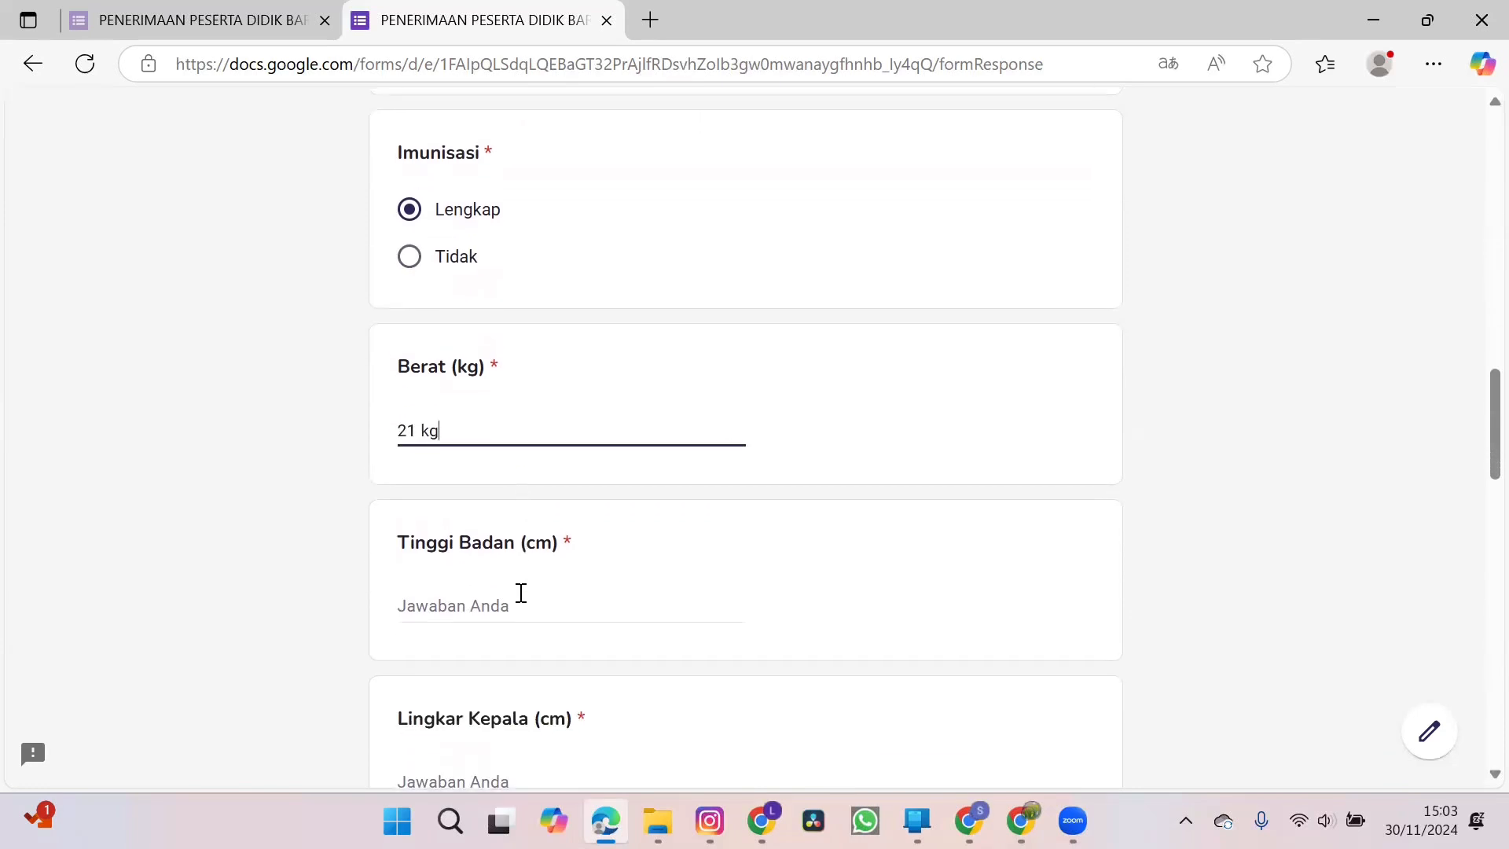
pyautogui.click(496, 606)
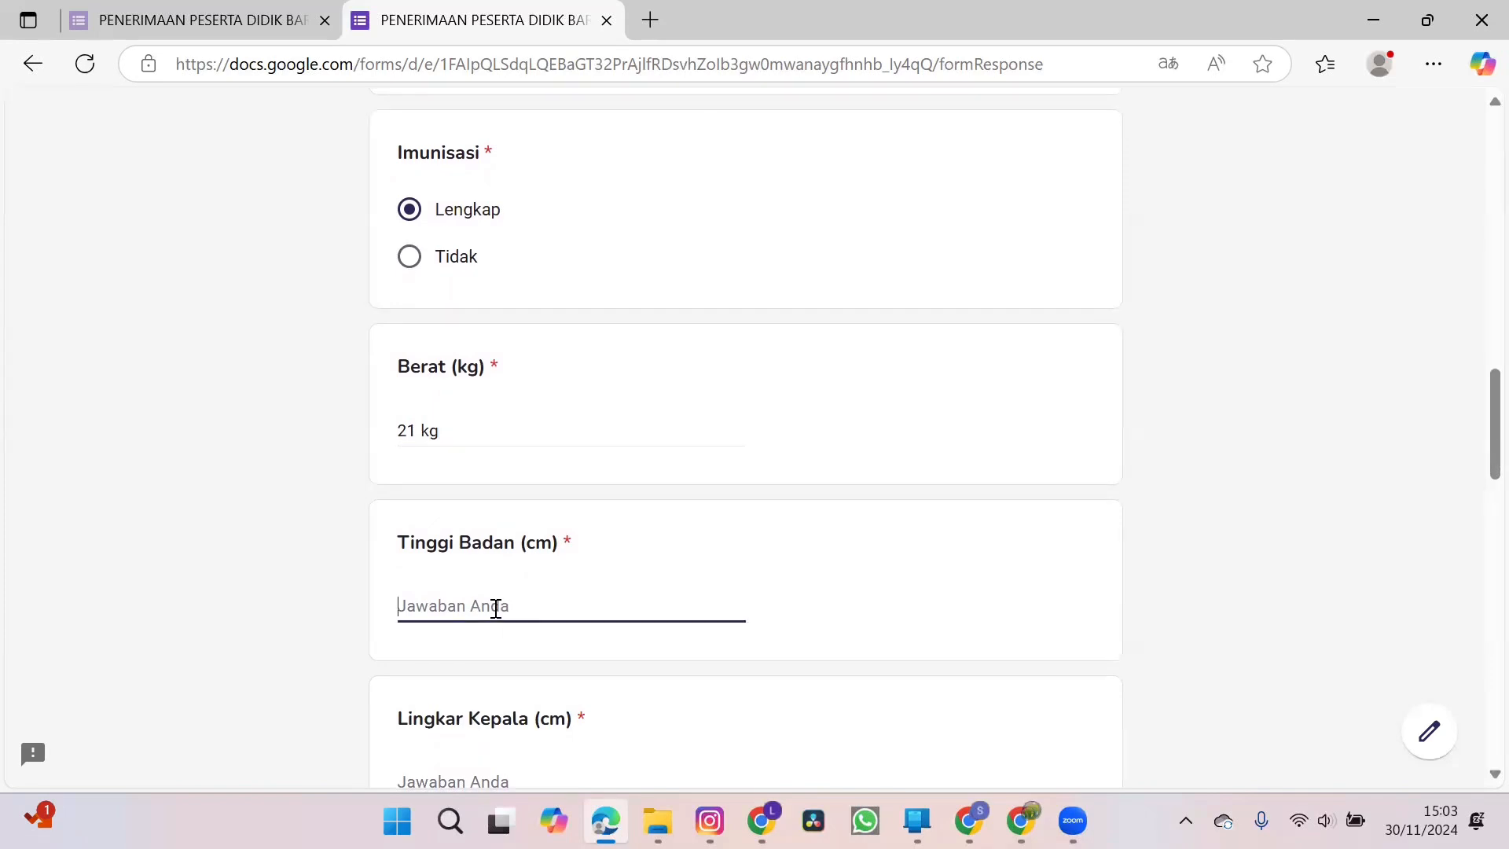
pyautogui.write('89 cm')
pyautogui.scroll(-3, 496, 607)
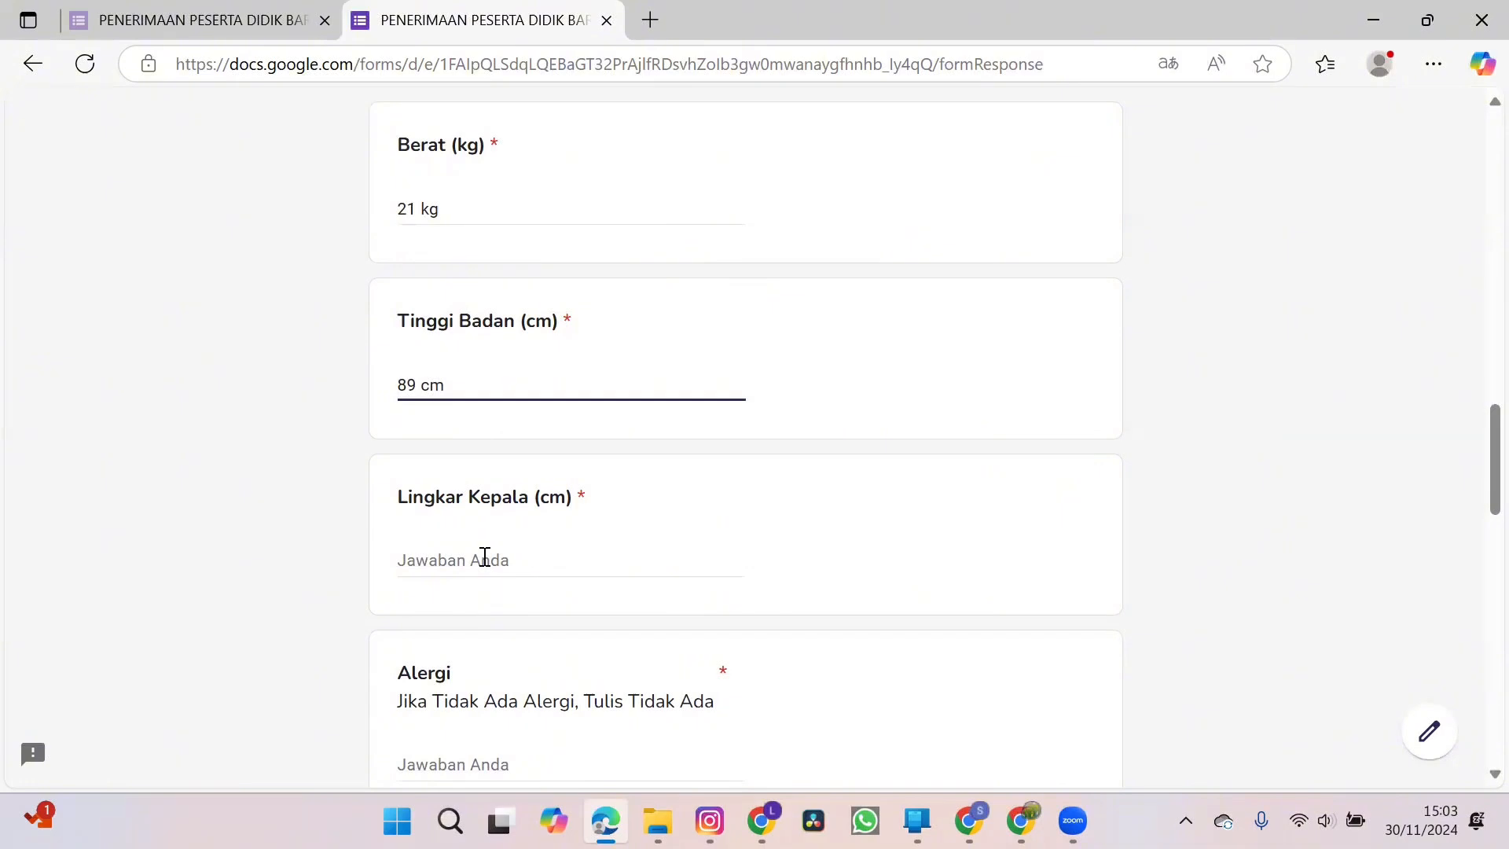
pyautogui.click(485, 560)
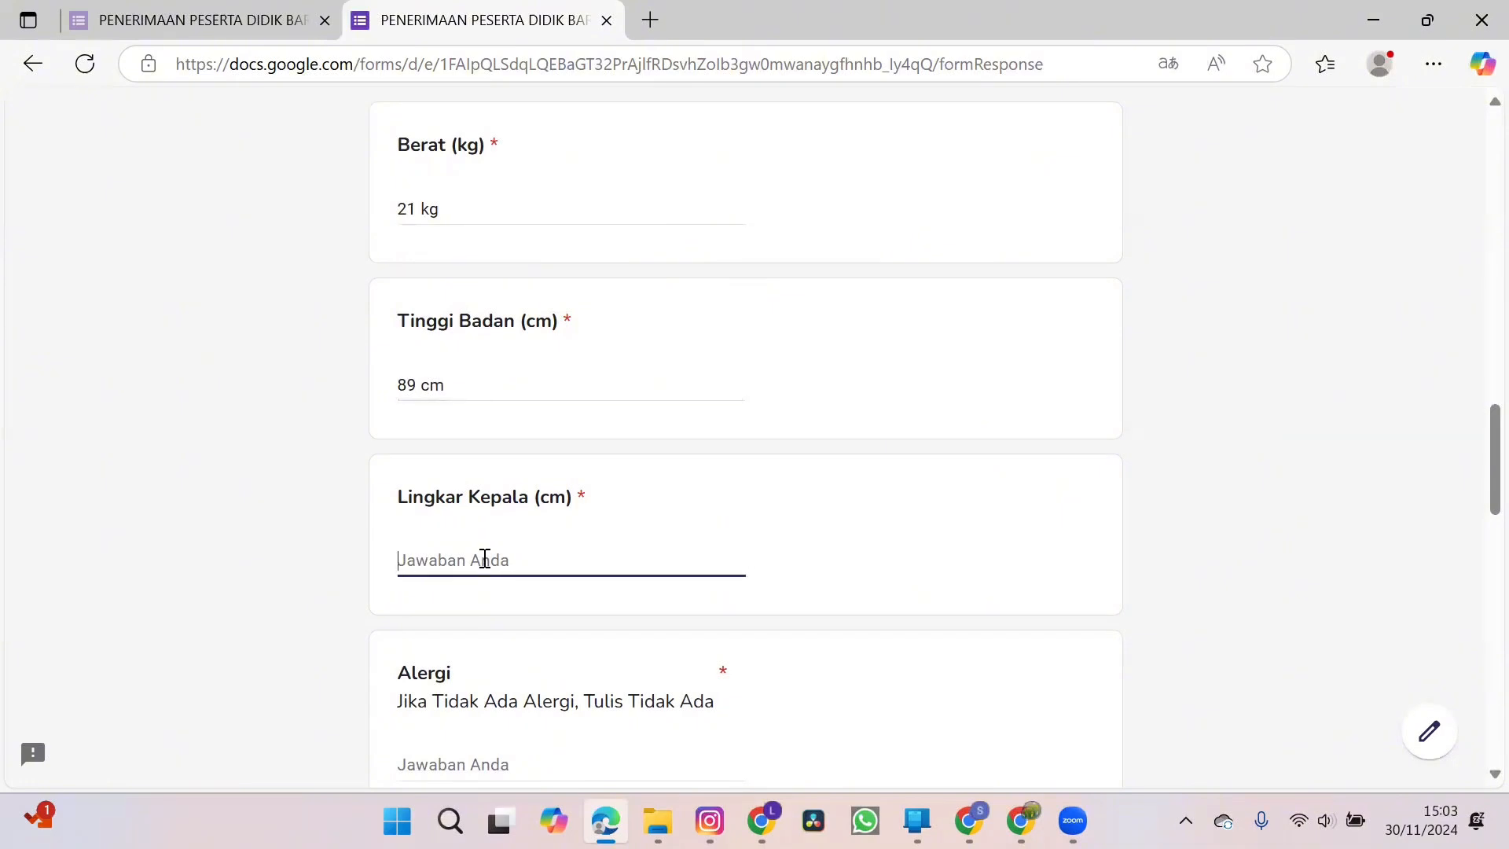
pyautogui.write('32 cm')
# Answer both the Alergi and Kebiasaan Tidur questions with Tidak Ada.
pyautogui.scroll(-2, 485, 560)
pyautogui.click(477, 577)
pyautogui.write('Tidak AD')
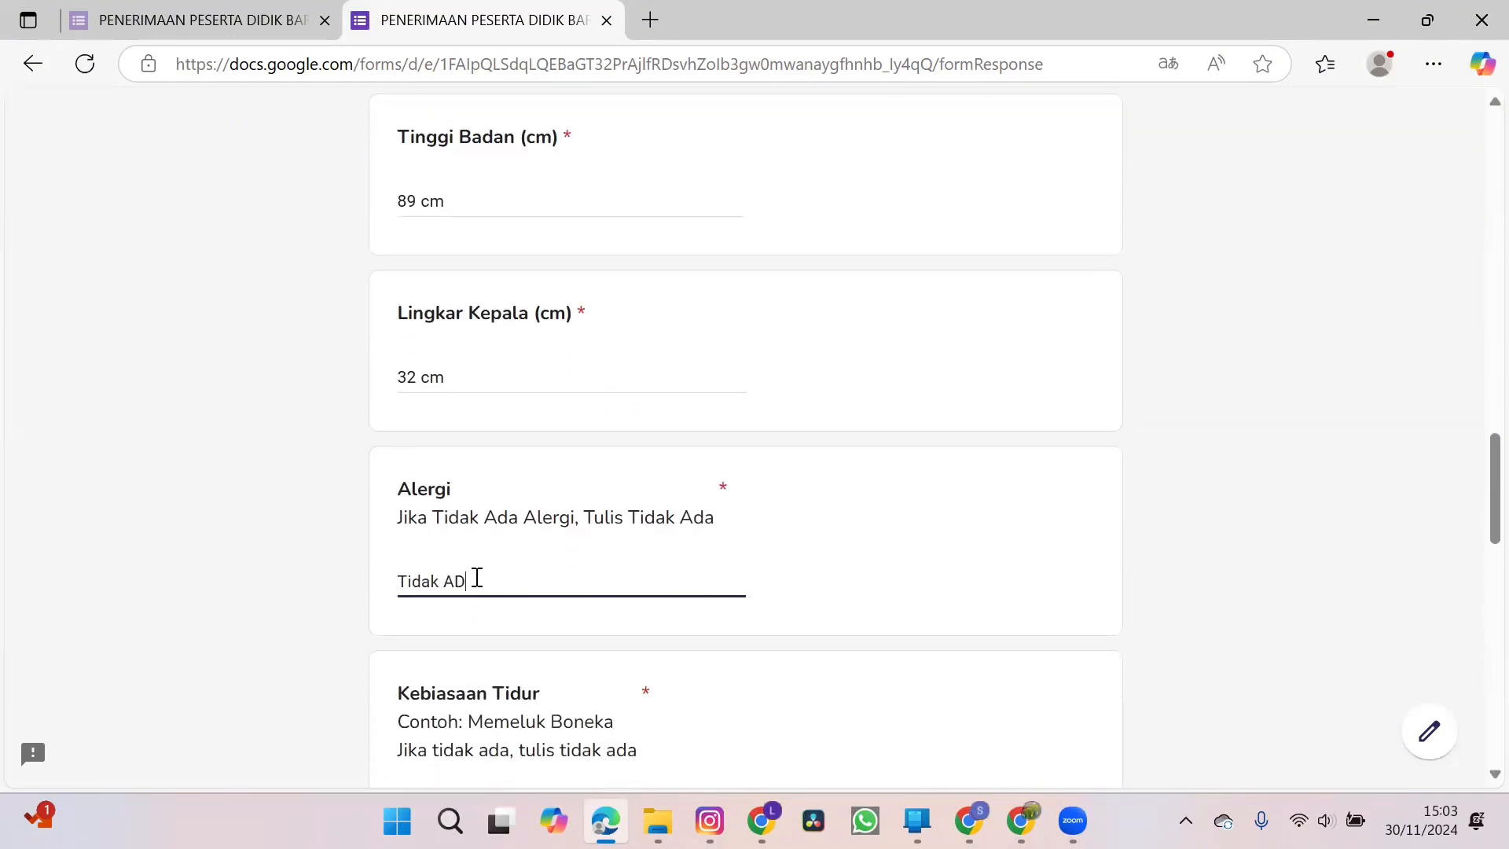
pyautogui.press('BackSpace')
pyautogui.write('da')
pyautogui.scroll(-3, 477, 578)
pyautogui.click(486, 552)
pyautogui.write('Tidak Ada')
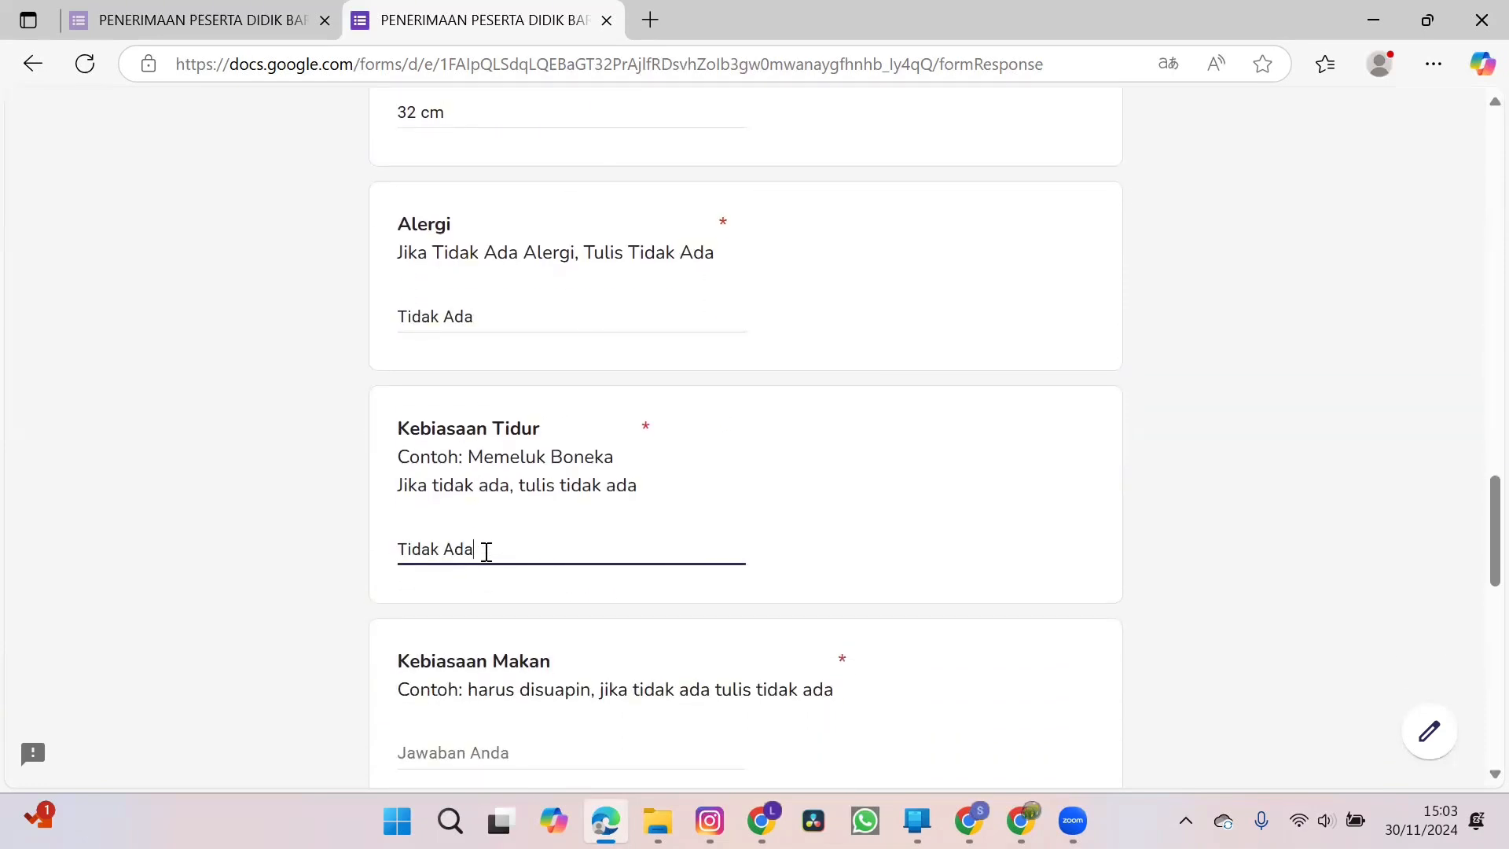
# Answer the Kebiasaan Makan question with Tidak Ada.
pyautogui.scroll(-3, 486, 551)
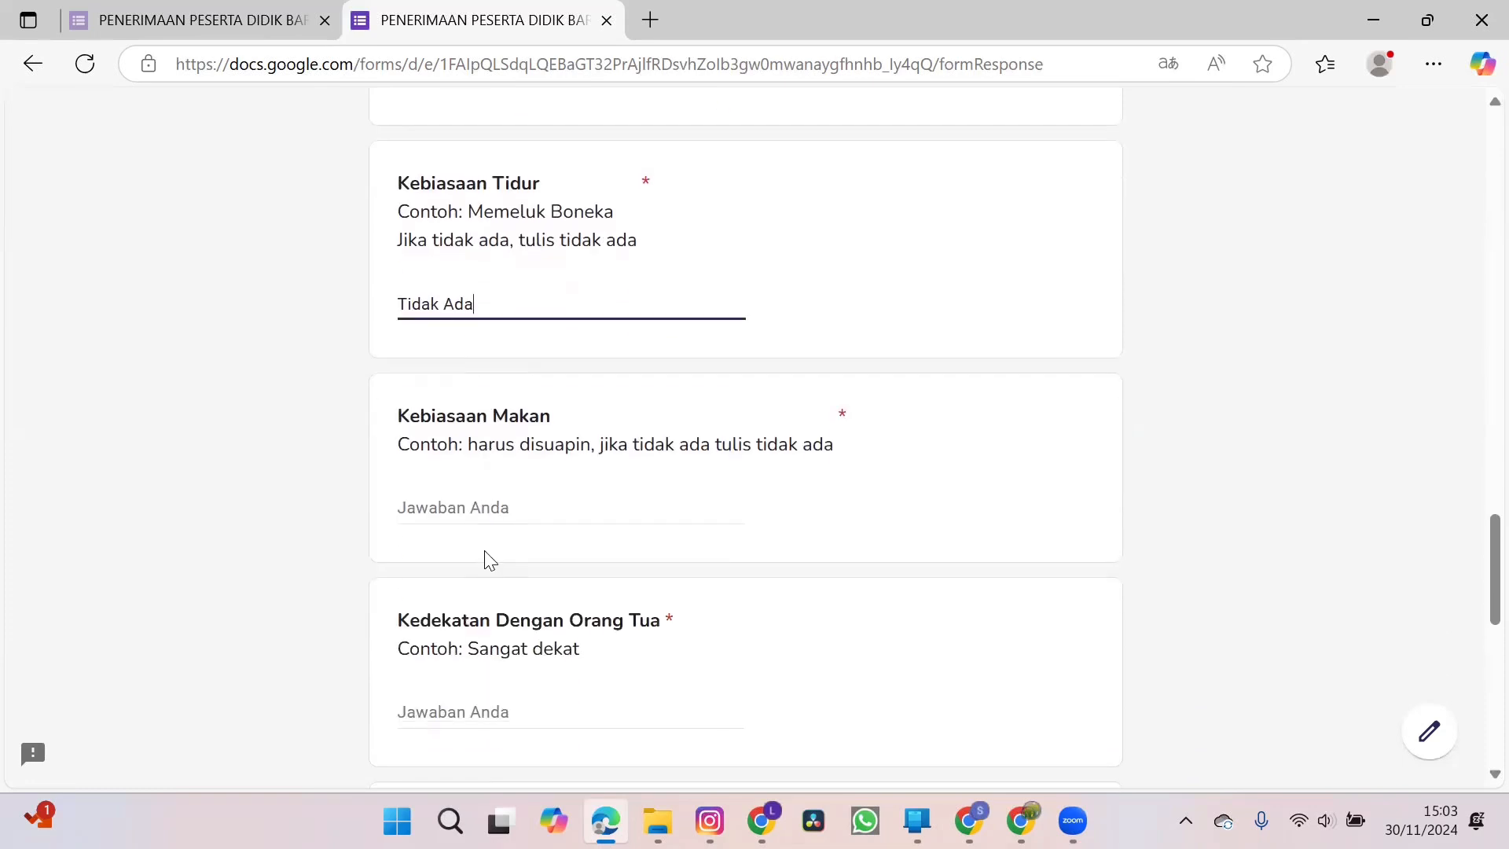
pyautogui.click(491, 507)
pyautogui.write('Tid')
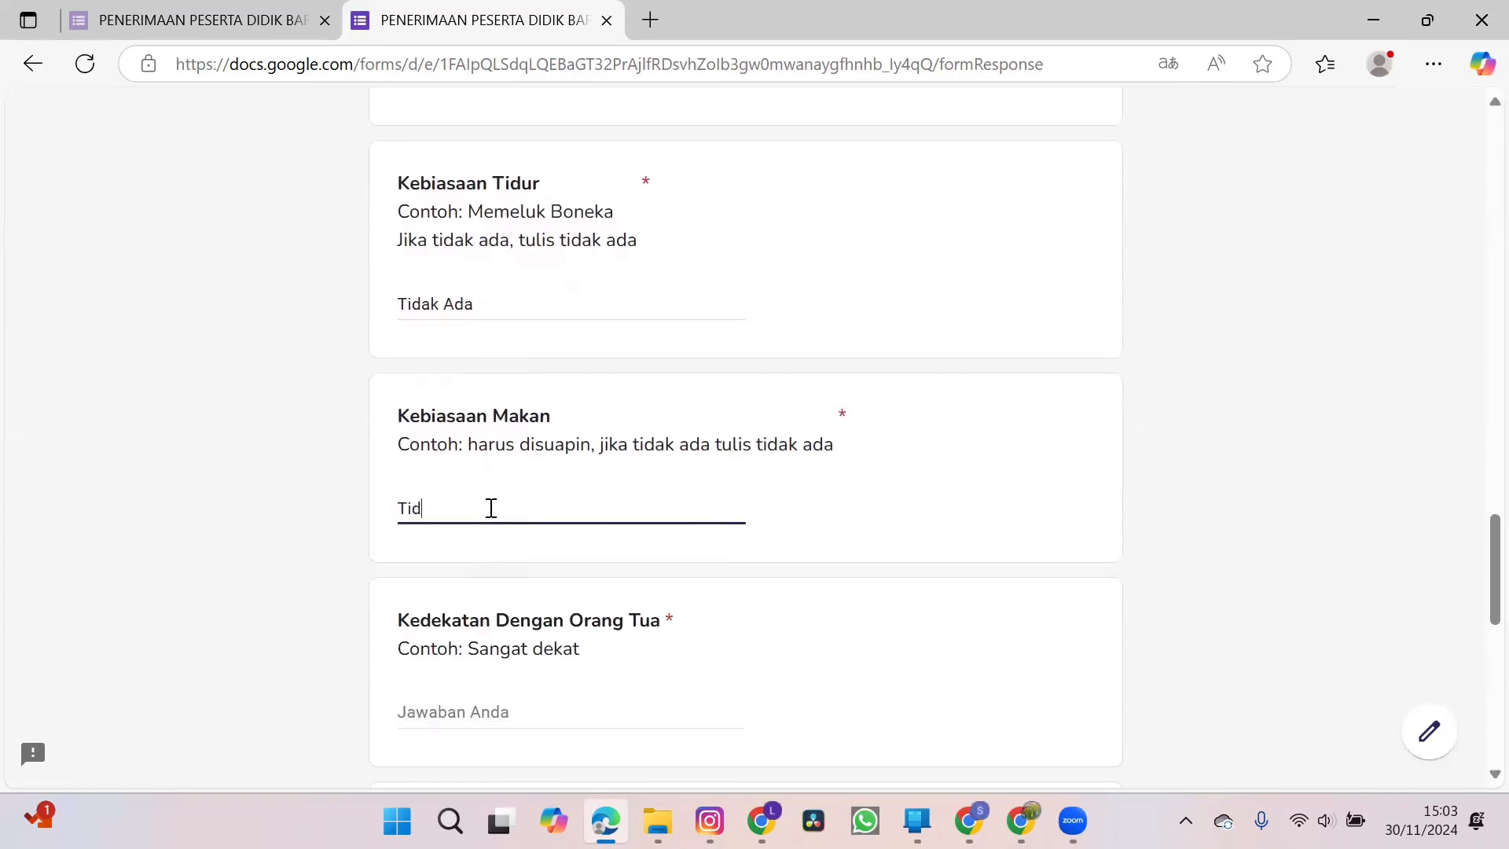
pyautogui.write('ak Ada')
# Enter Sangat Dekat under Kedekatan Dengan Orang Tua and Dekat under Kedekatan Dengan Saudara.
pyautogui.scroll(-3, 491, 511)
pyautogui.click(489, 475)
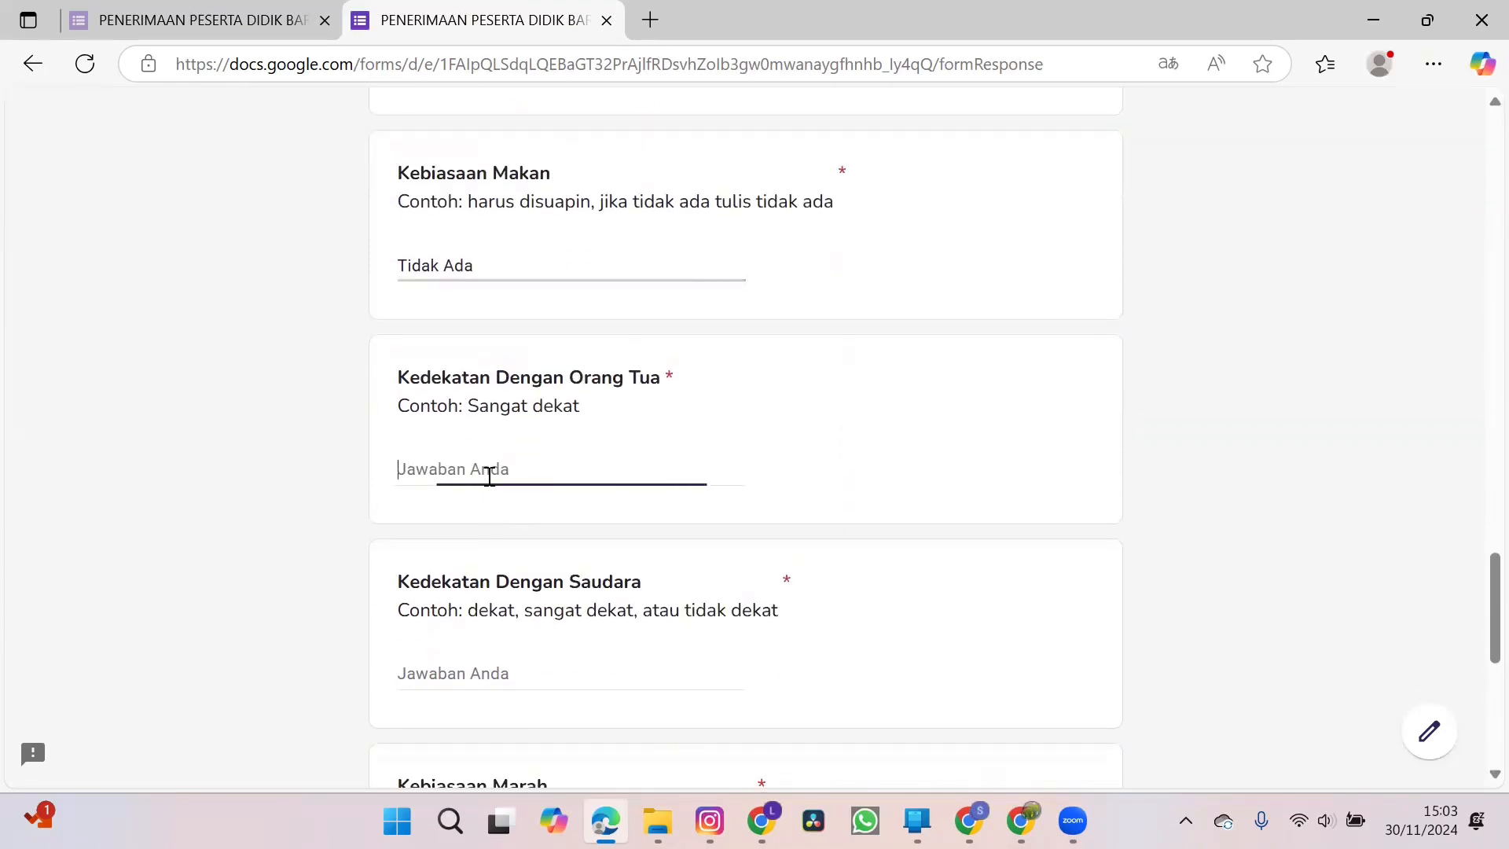
pyautogui.write('Sangat ')
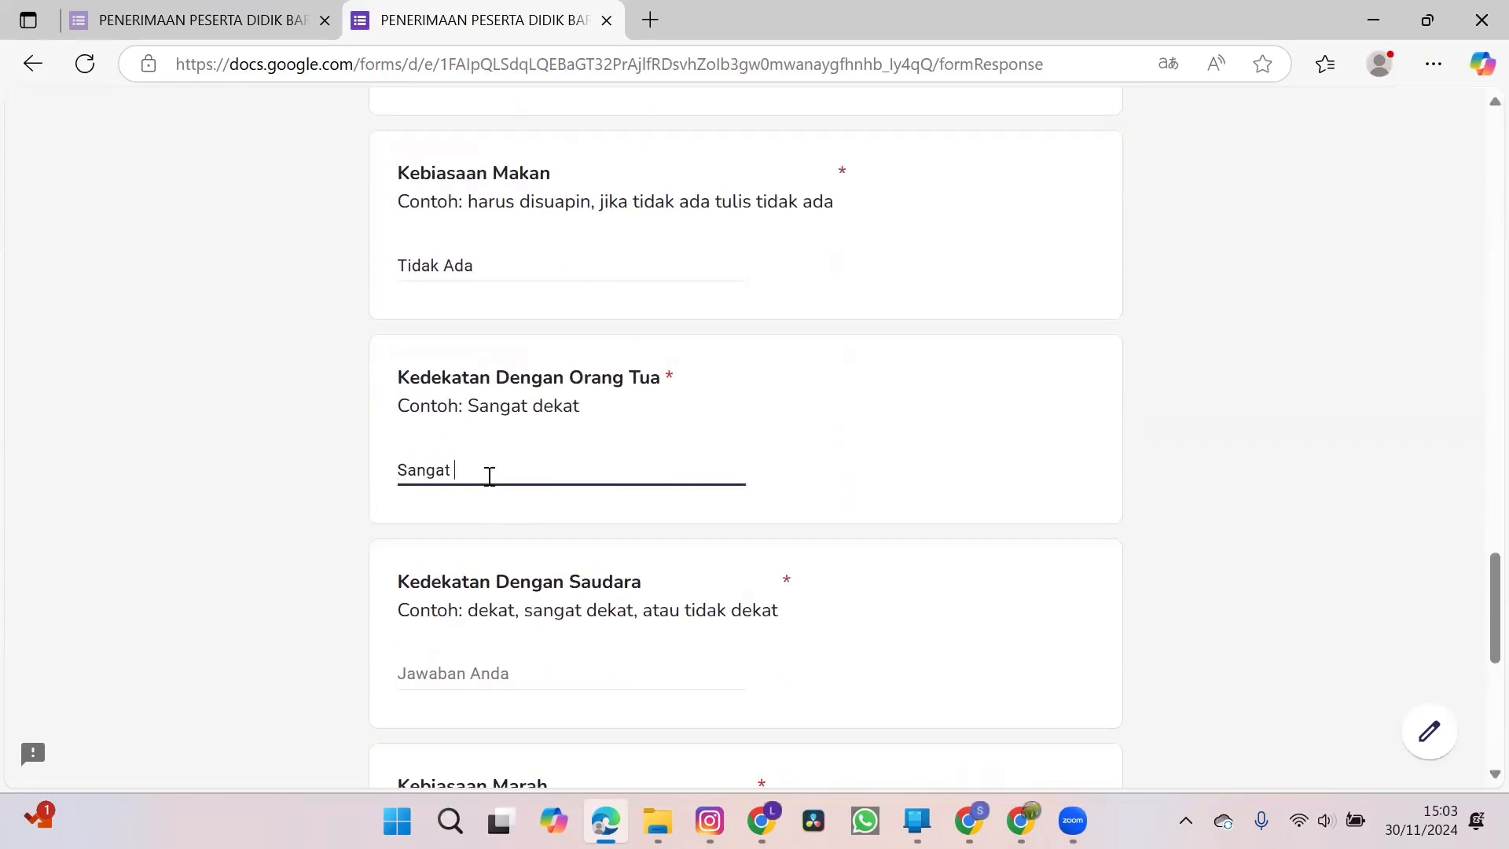
pyautogui.write('Dekat')
pyautogui.scroll(-2, 488, 476)
pyautogui.click(465, 495)
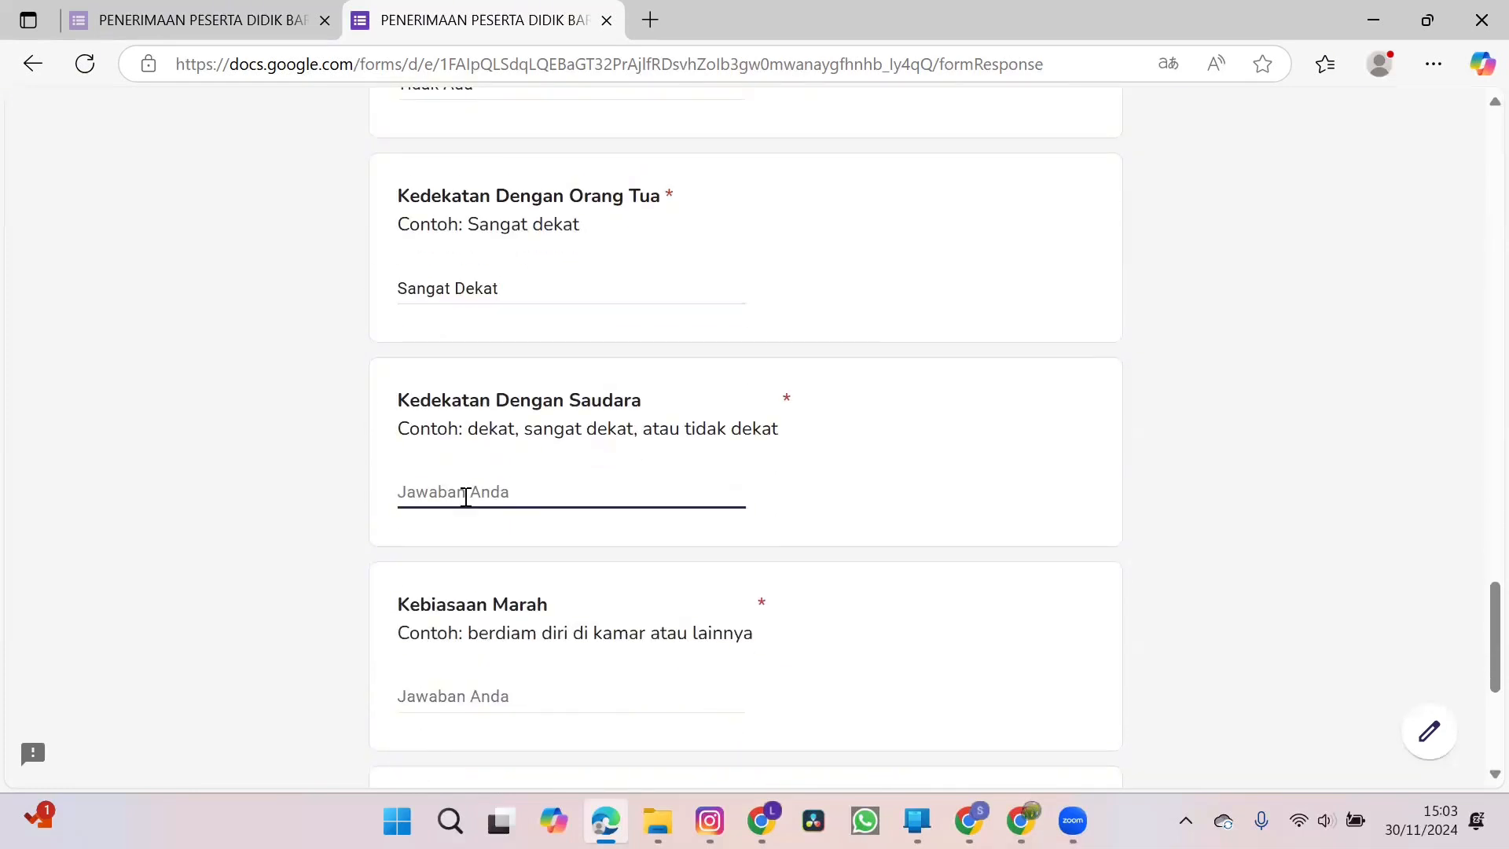
pyautogui.write('Dekat')
# Enter Diam under Kebiasaan Marah and Bermain sepeda under Kebiasaan Senang.
pyautogui.scroll(-3, 465, 496)
pyautogui.click(474, 463)
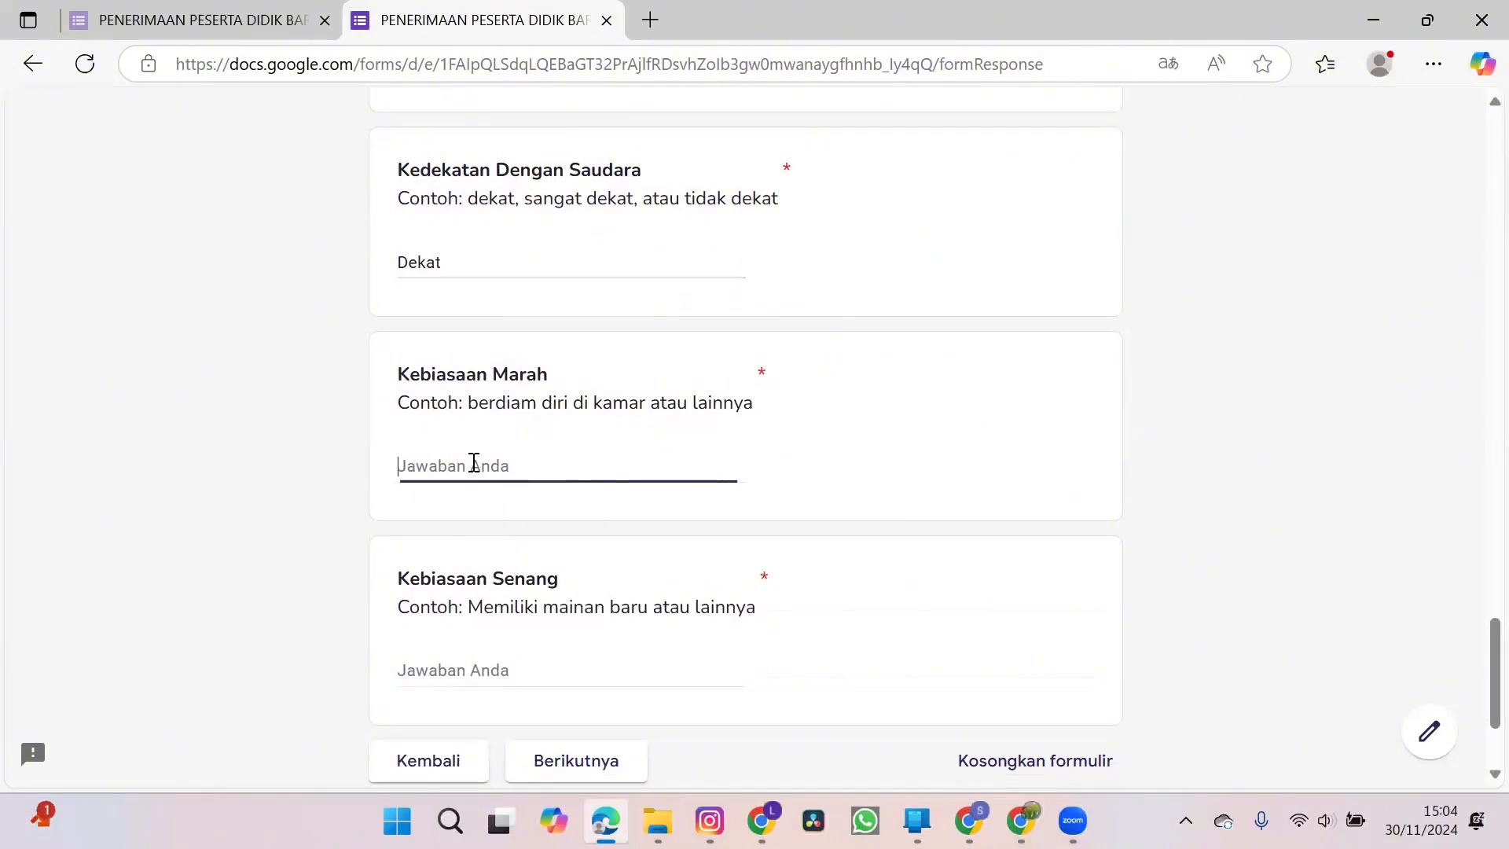
pyautogui.write('Diam')
pyautogui.click(476, 674)
pyautogui.write('Ber')
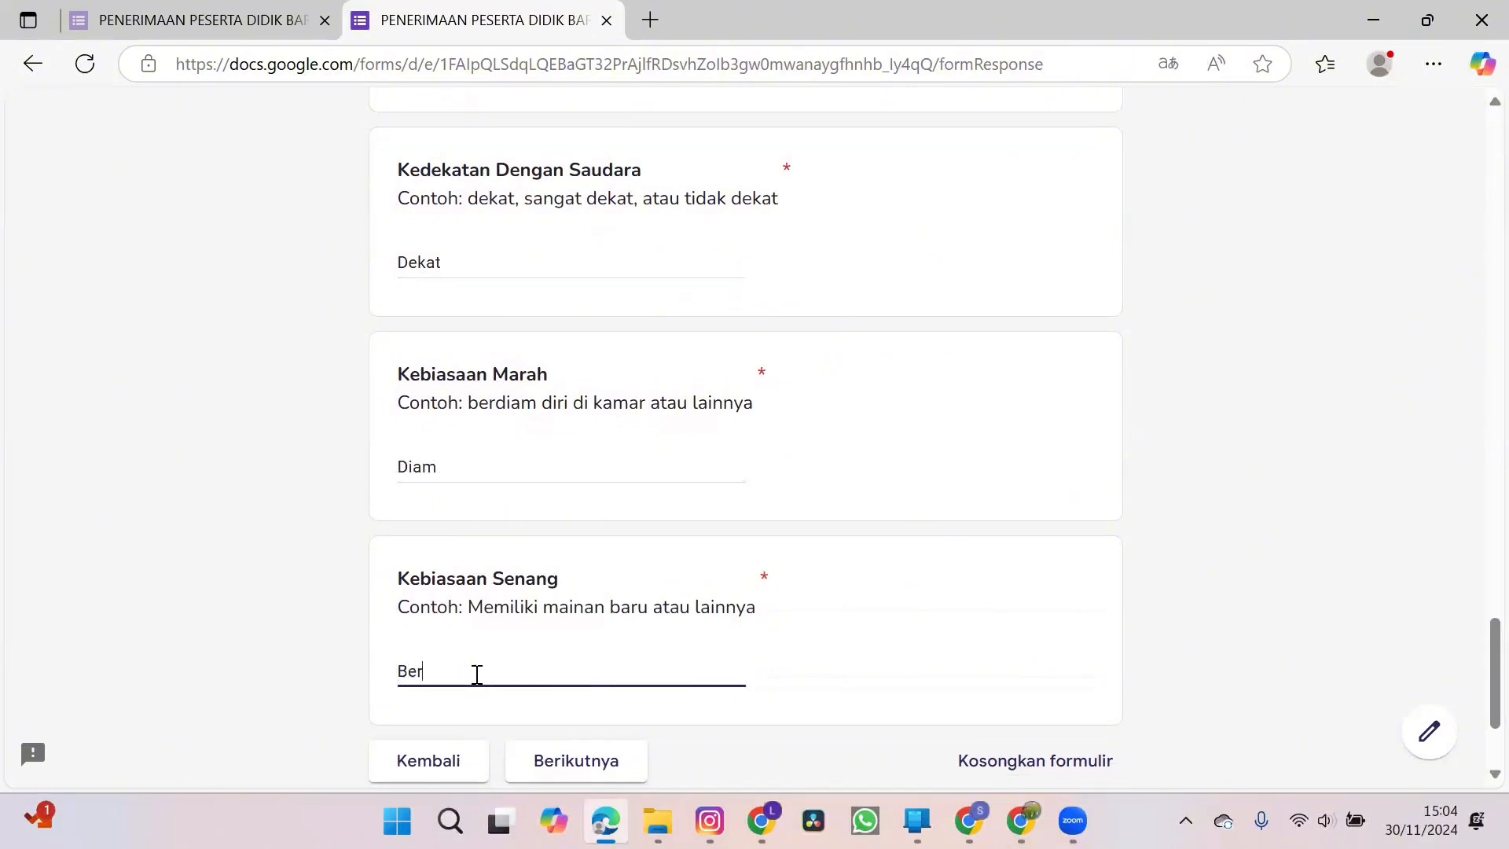
pyautogui.write('main sepeda')
# Continue from the health section through the souvenir pickup information to the PSB 2025/2026 payment information section.
pyautogui.scroll(-2, 477, 674)
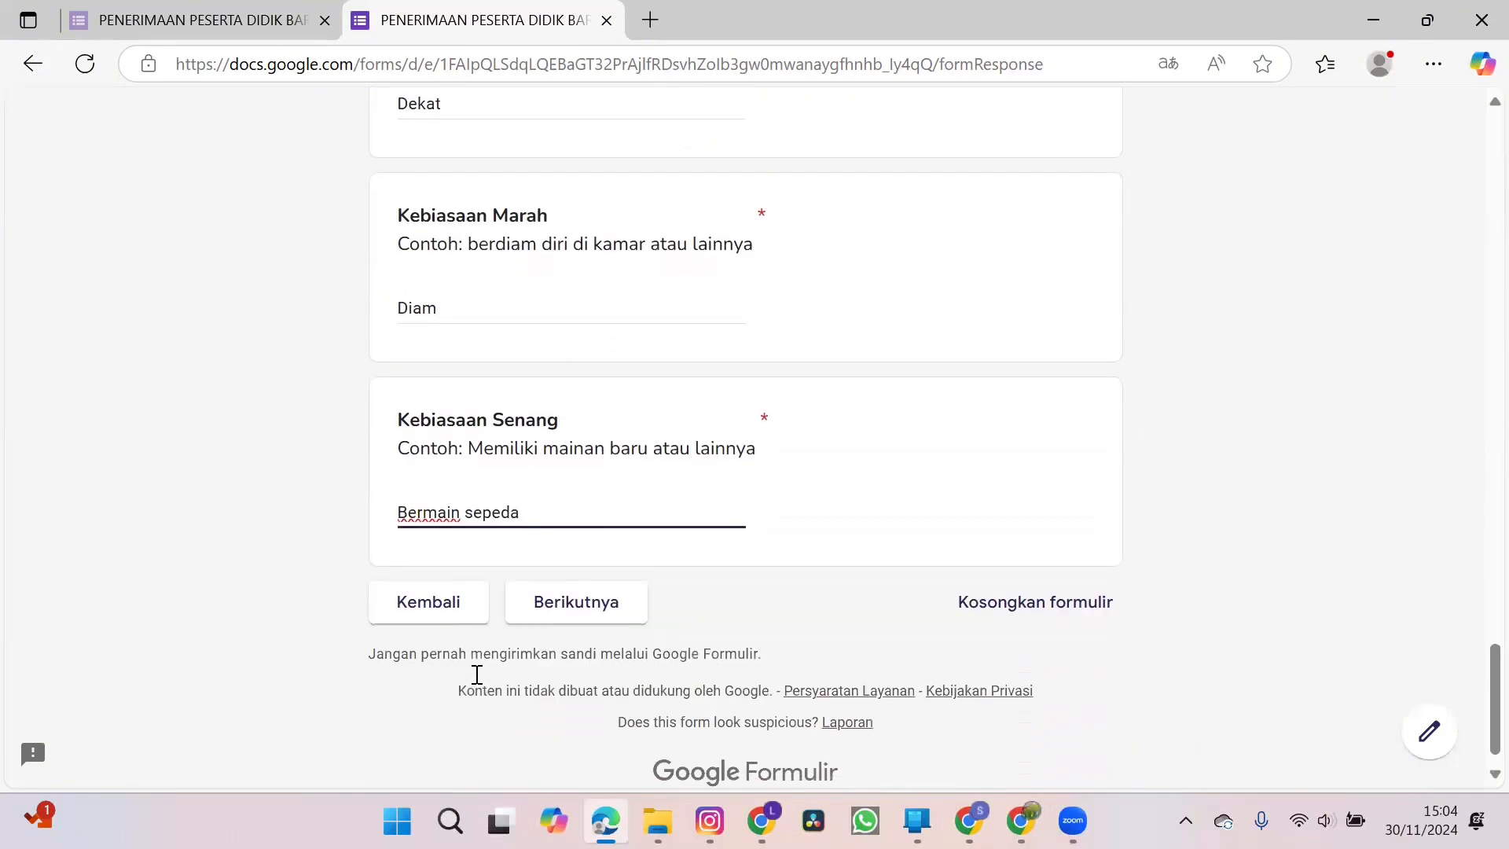
pyautogui.click(590, 616)
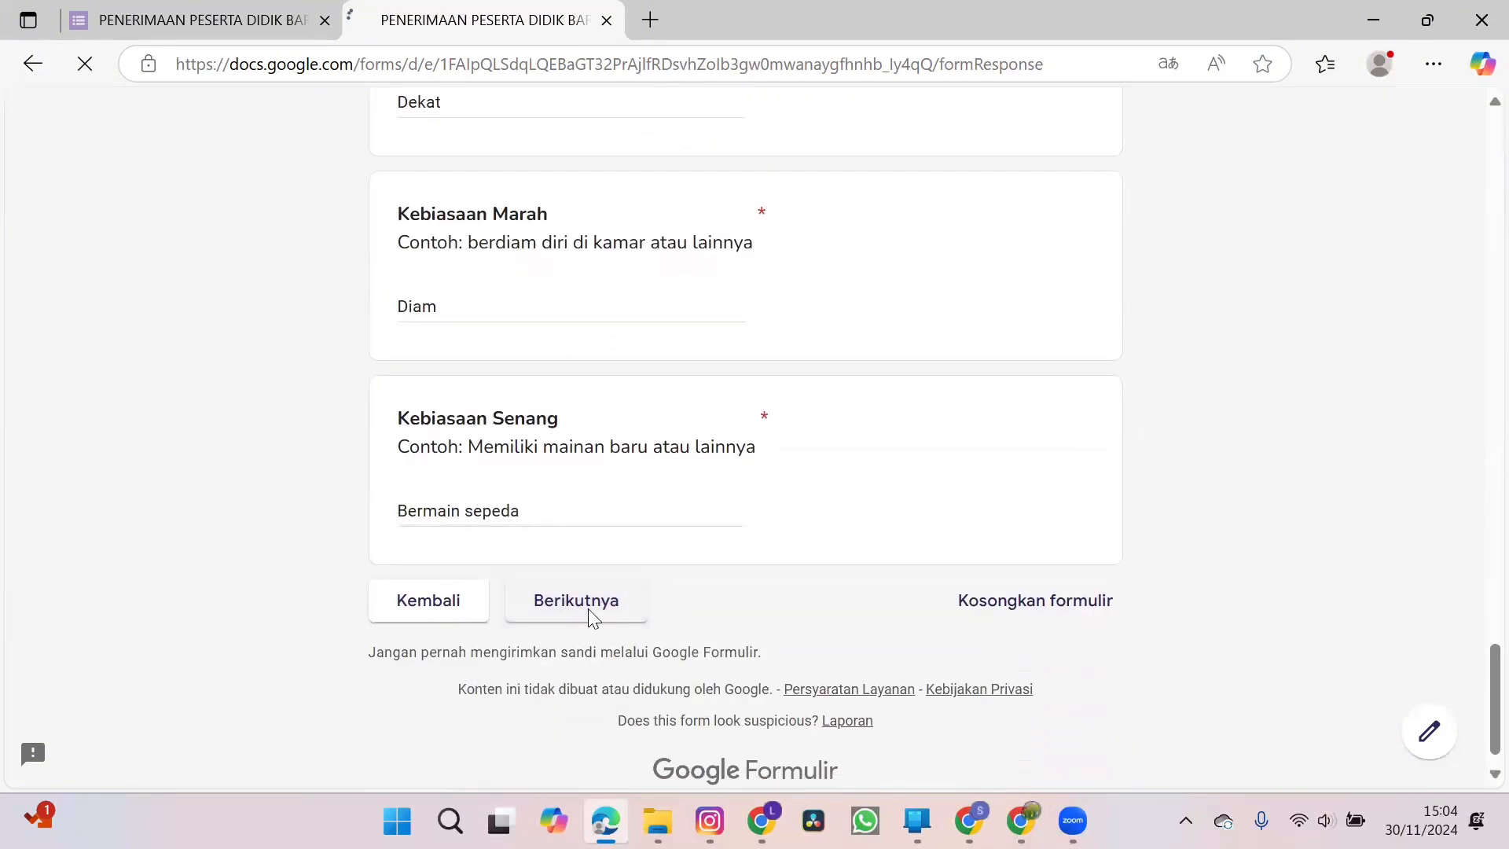
pyautogui.scroll(-2, 684, 607)
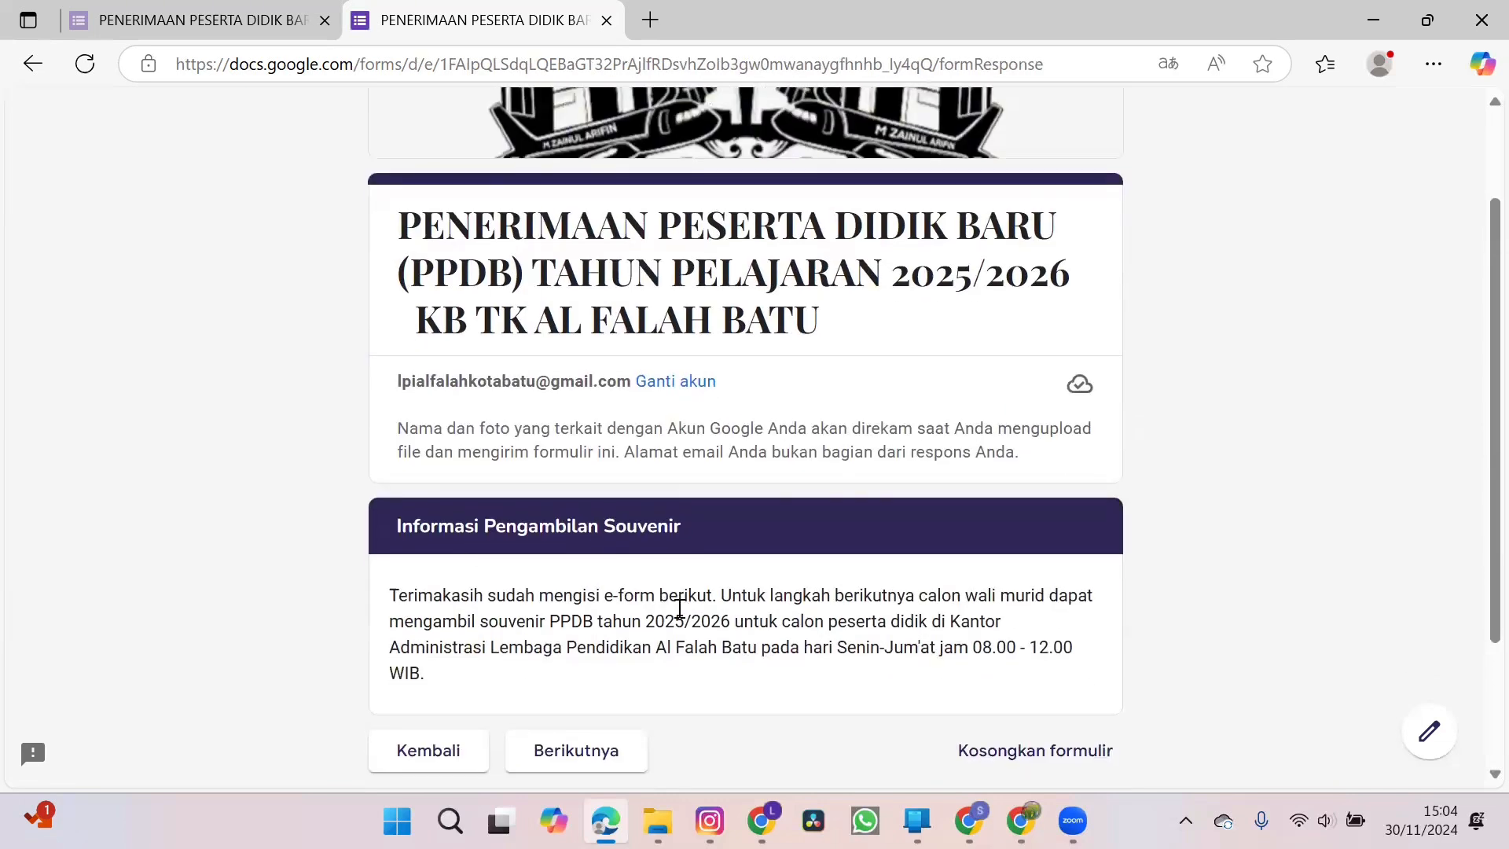
pyautogui.scroll(-1, 703, 686)
pyautogui.scroll(-1, 704, 686)
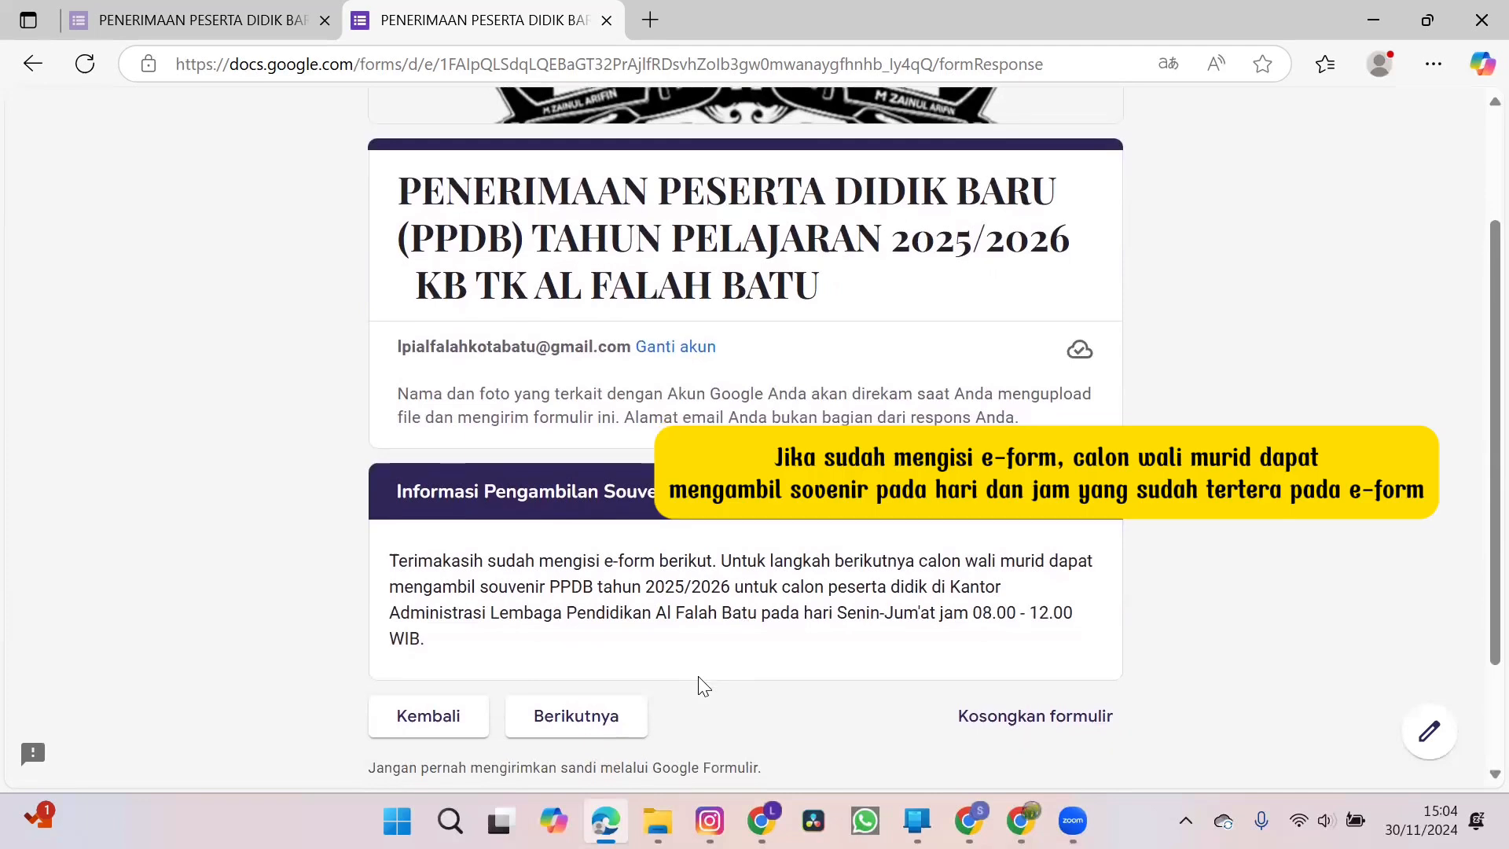
pyautogui.click(607, 693)
# Review the PSB 2025/2026 payment rules and wave schedule, and continue to the school contact information section.
pyautogui.scroll(-2, 744, 578)
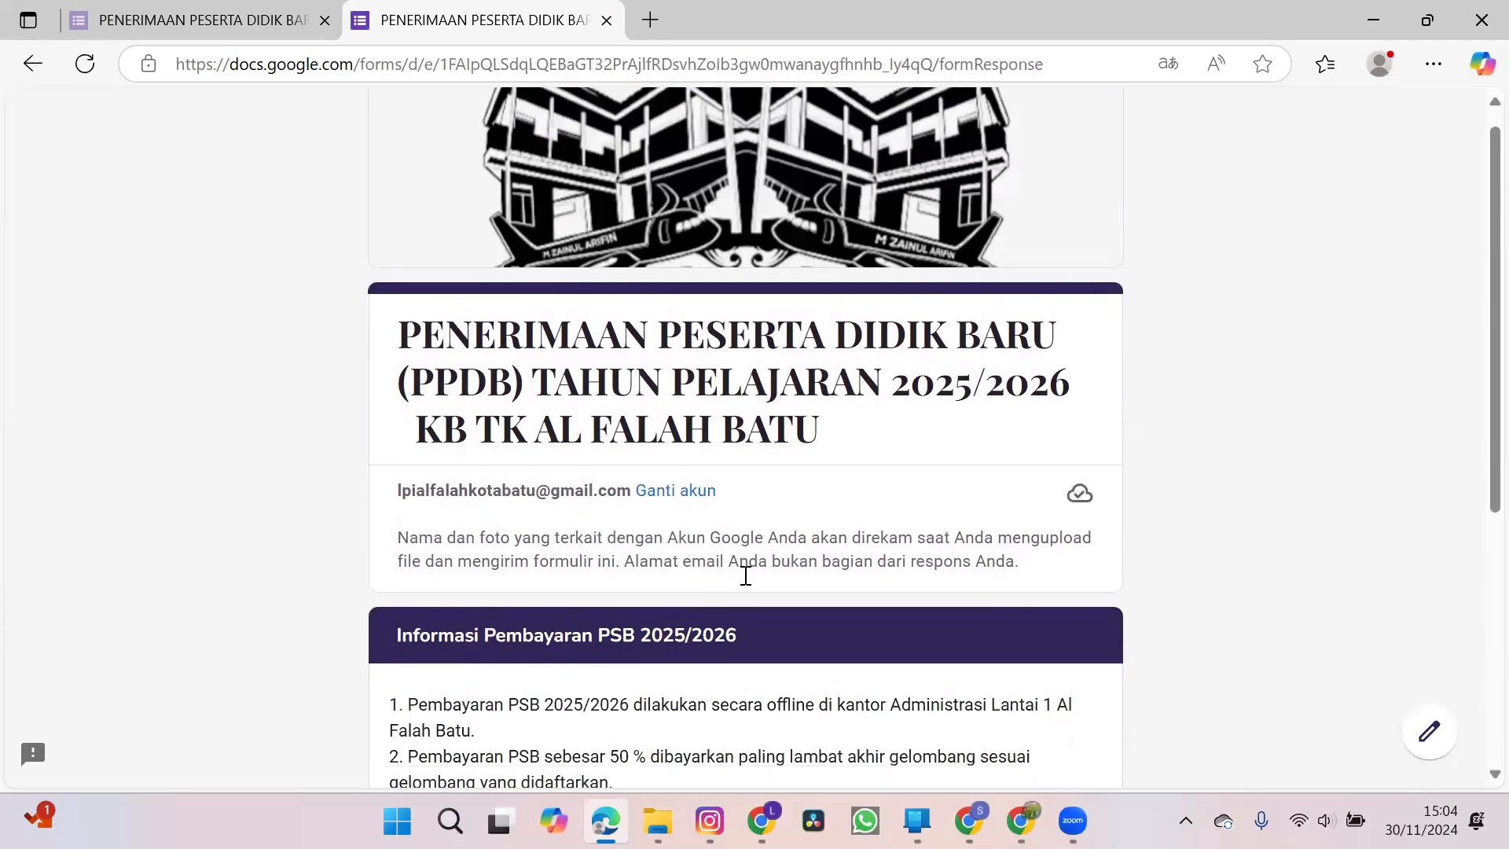
pyautogui.scroll(-2, 748, 585)
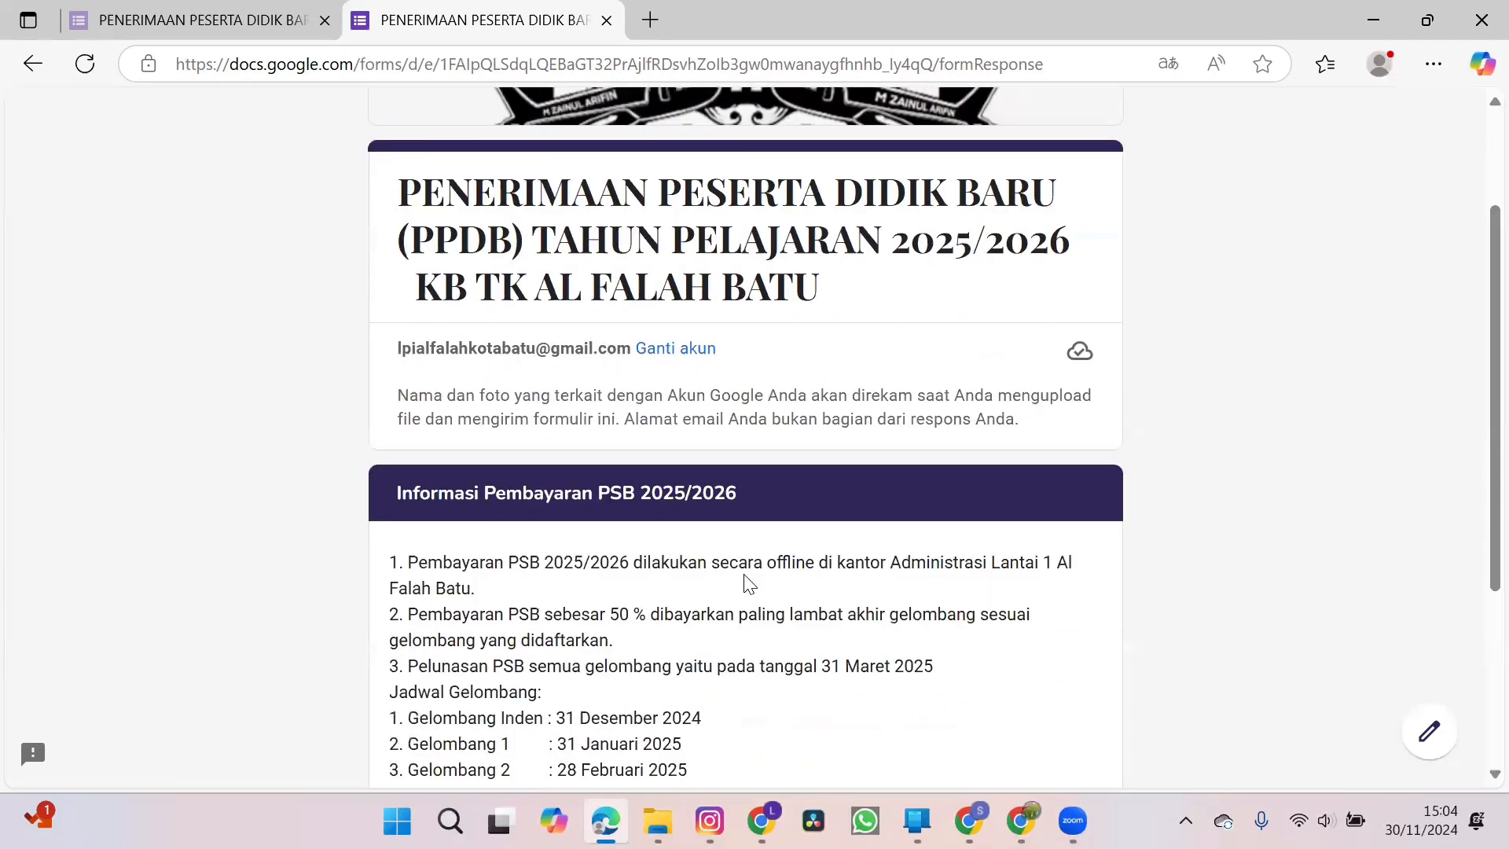
pyautogui.scroll(-2, 748, 586)
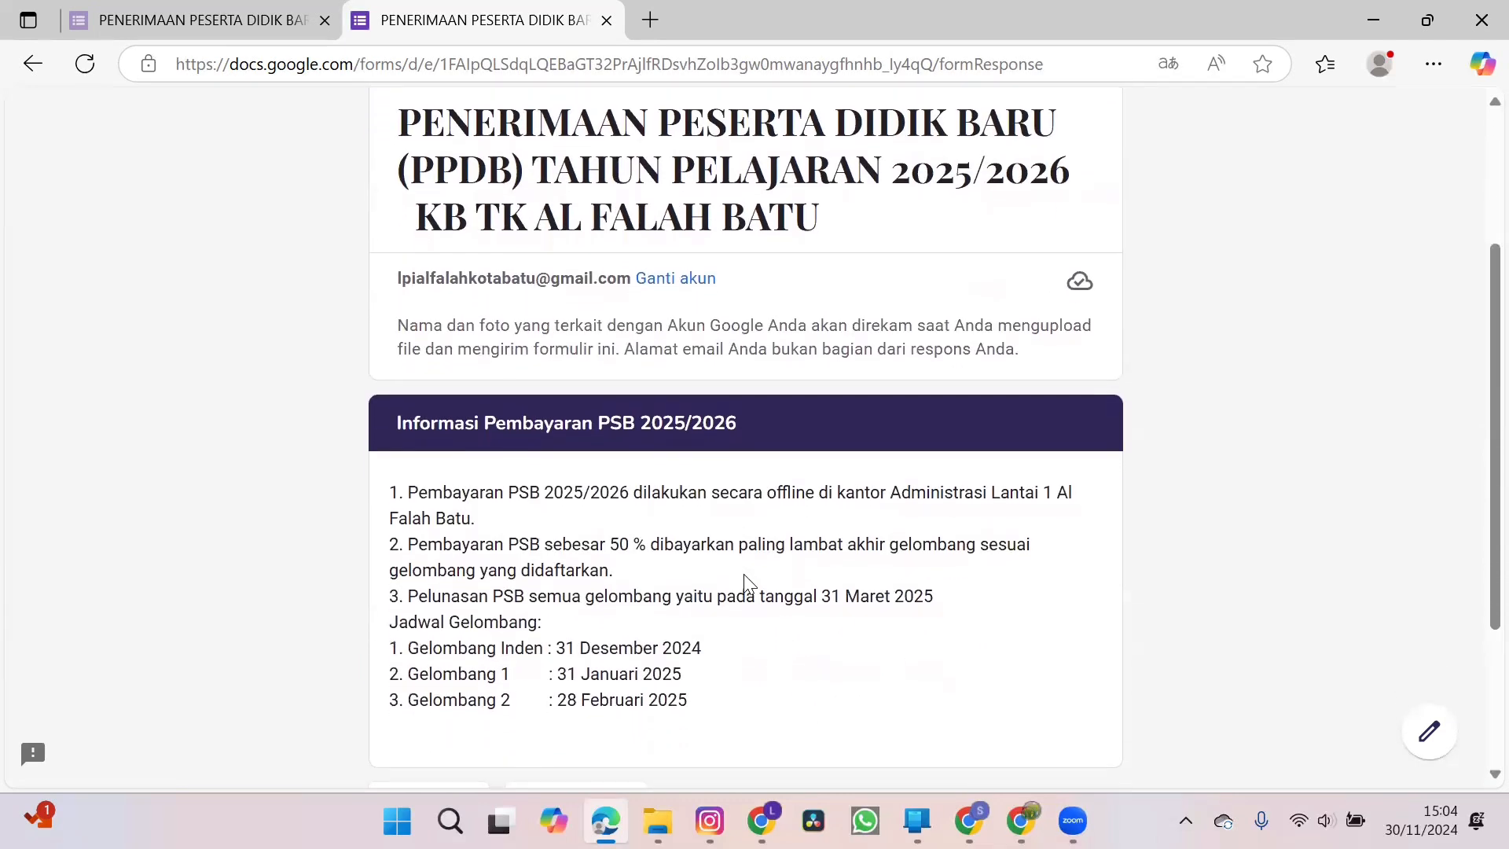
pyautogui.scroll(-1, 747, 585)
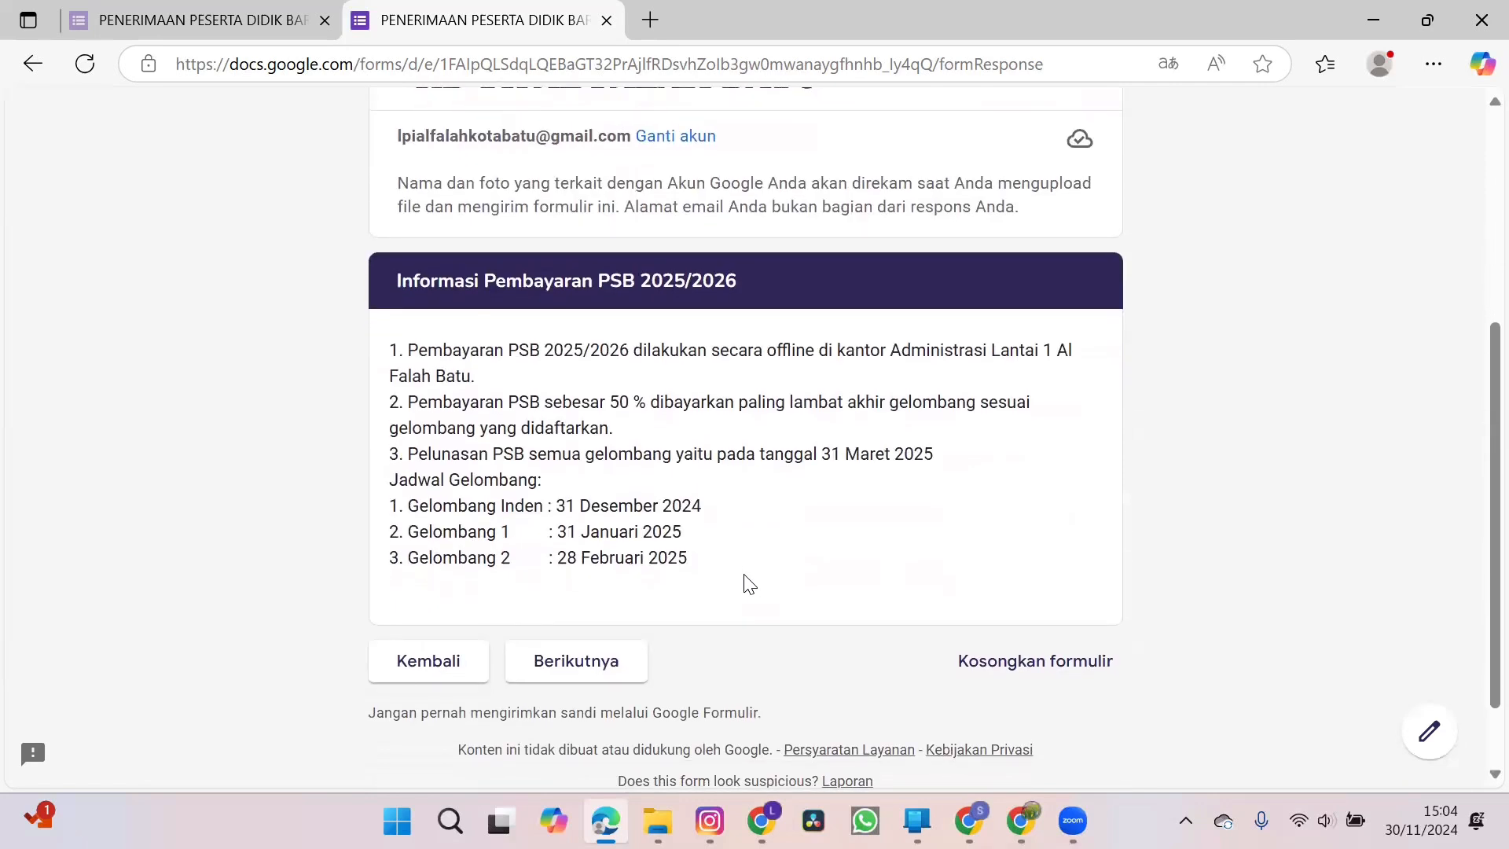
pyautogui.scroll(-1, 749, 586)
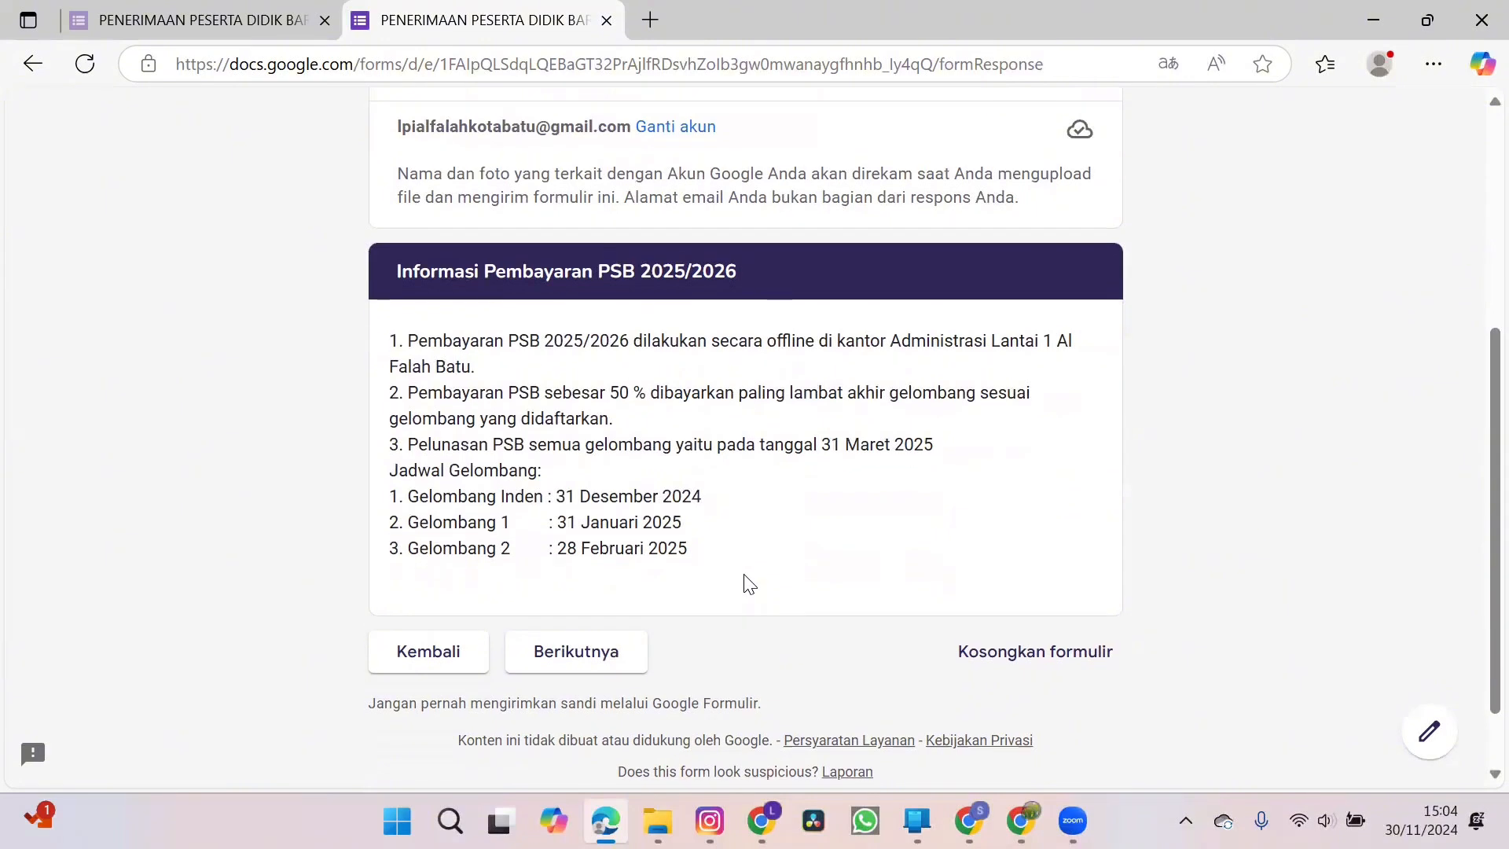
pyautogui.click(613, 654)
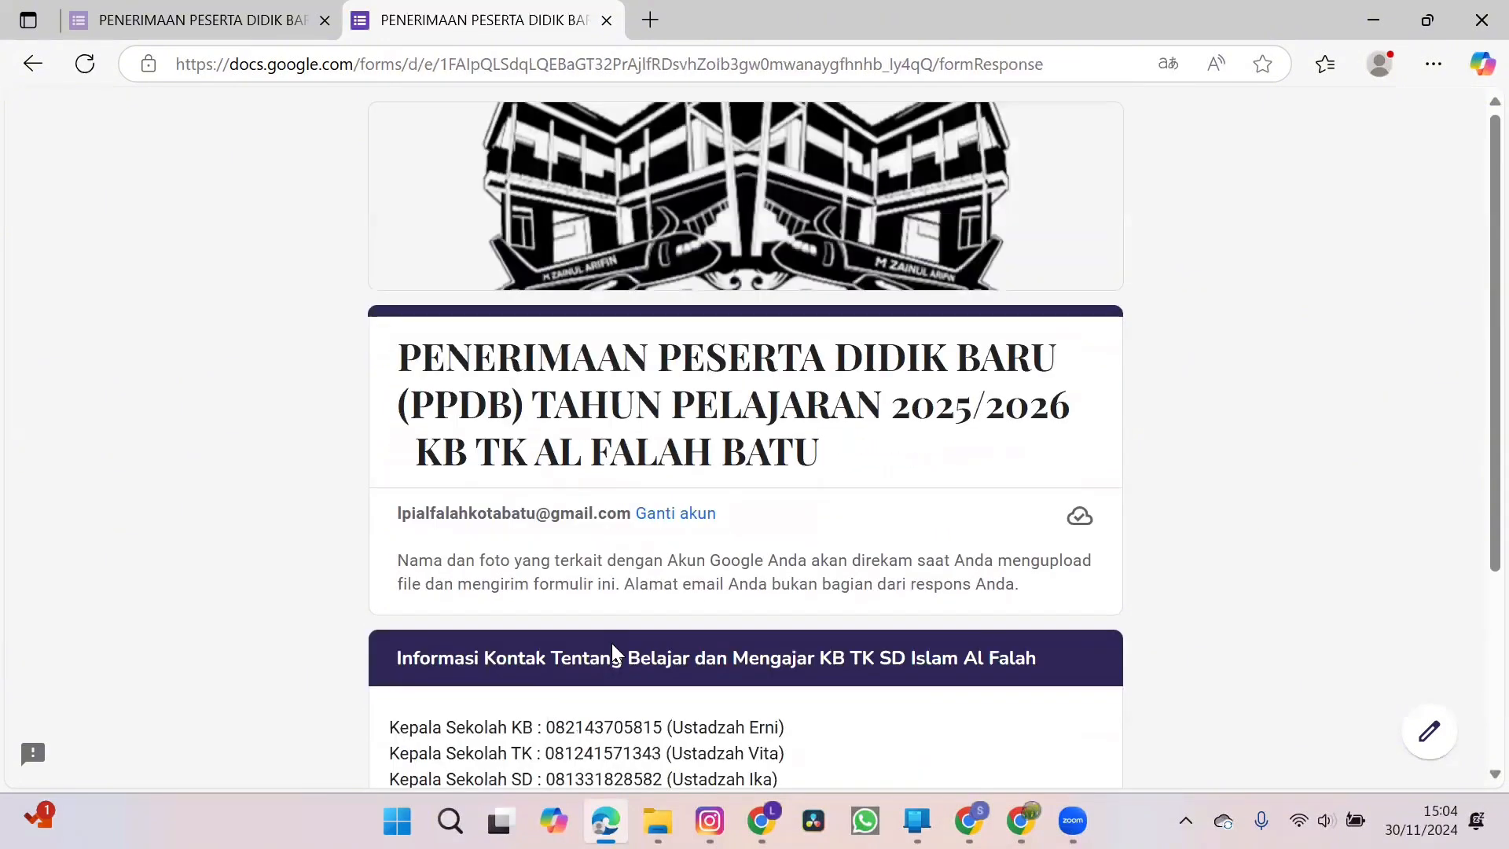
# Continue past the school contact information to the closing section and submit the registration form.
pyautogui.scroll(-2, 984, 722)
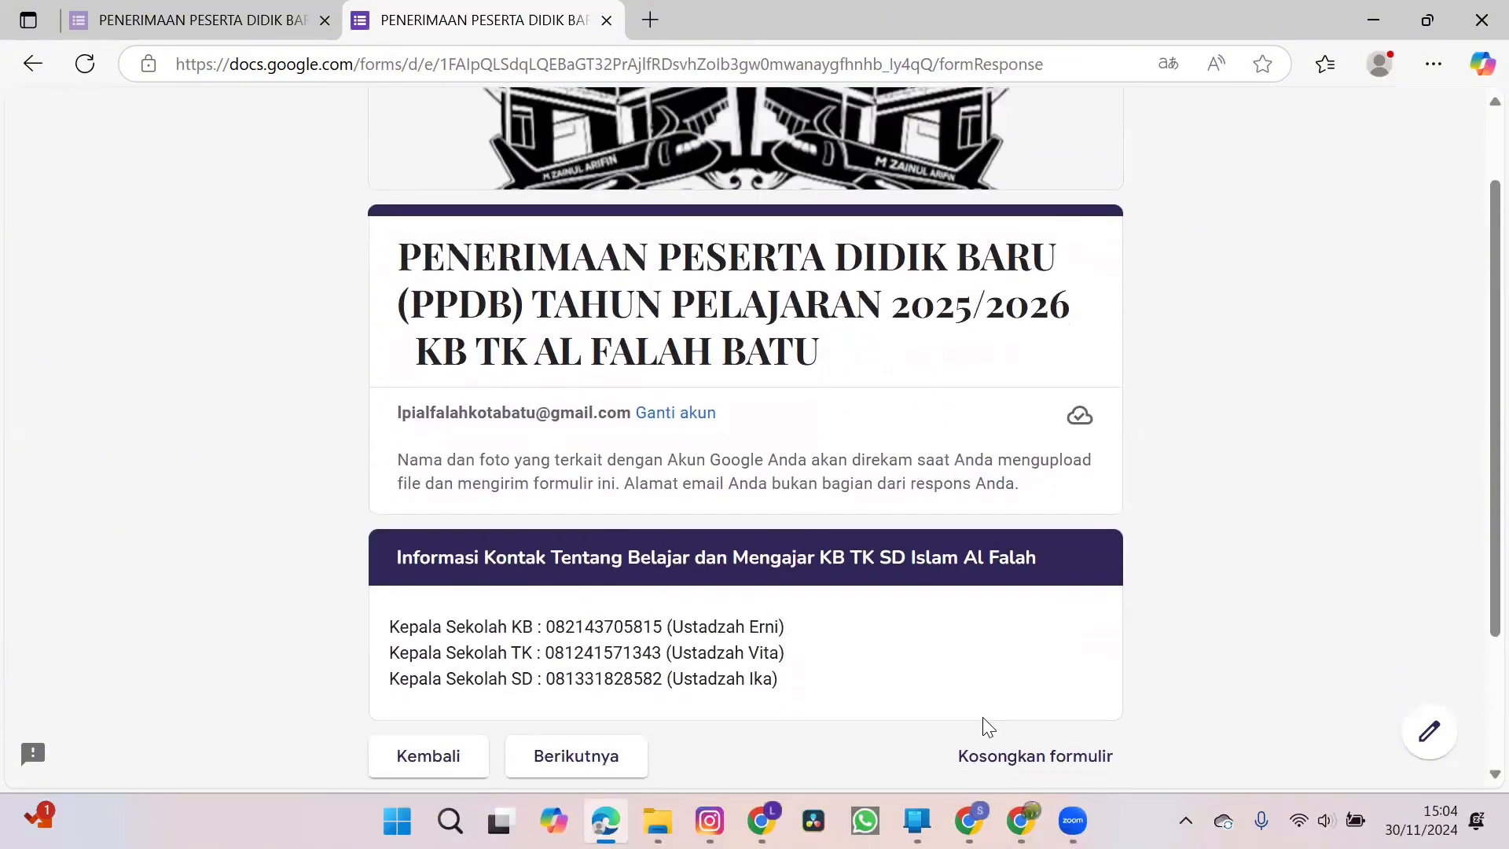
pyautogui.scroll(-1, 983, 717)
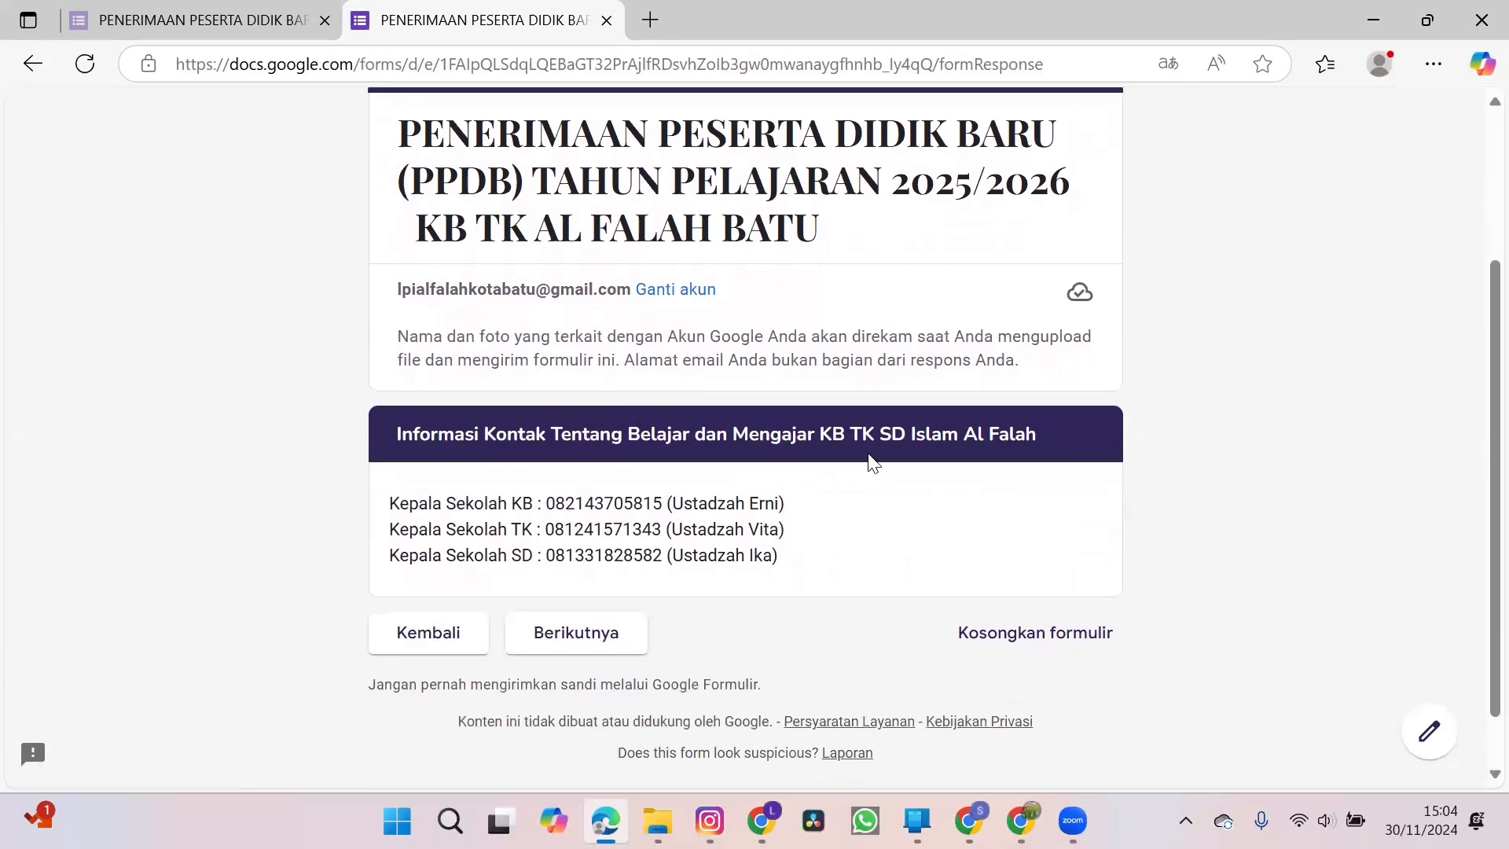
pyautogui.click(580, 637)
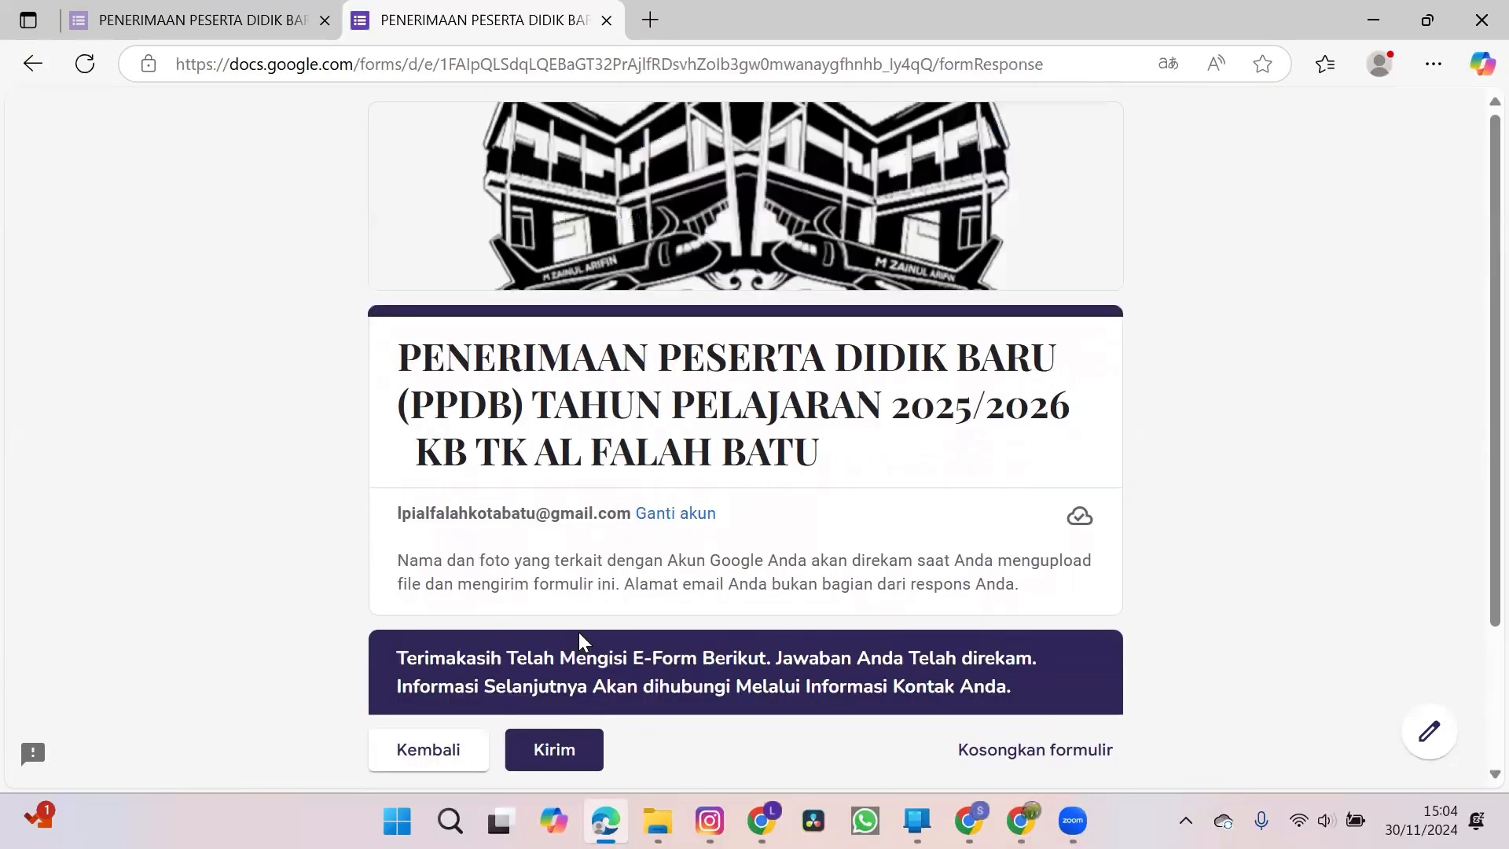
pyautogui.scroll(-2, 1168, 684)
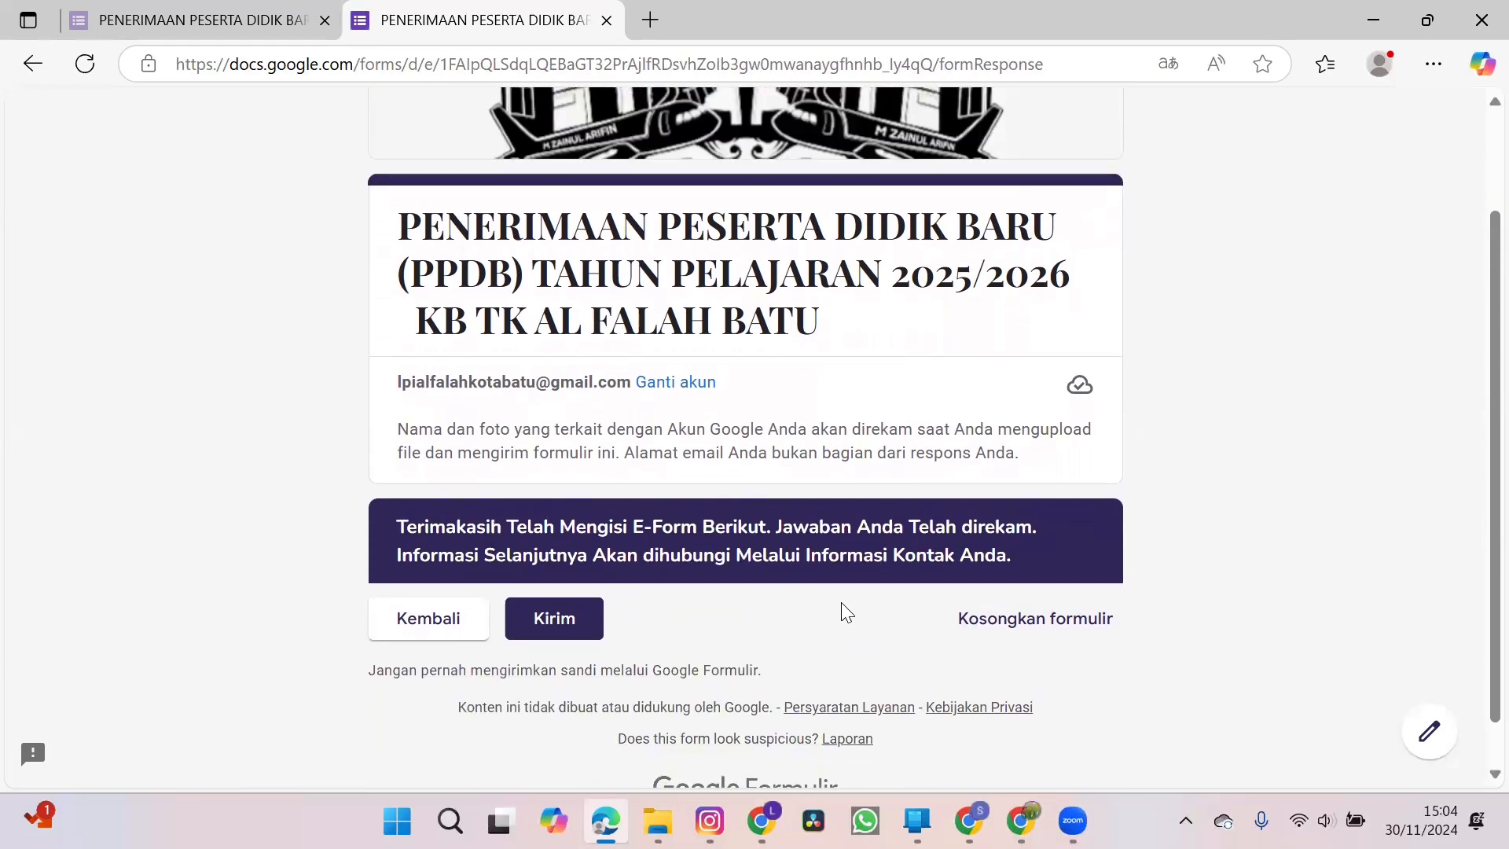
pyautogui.click(564, 619)
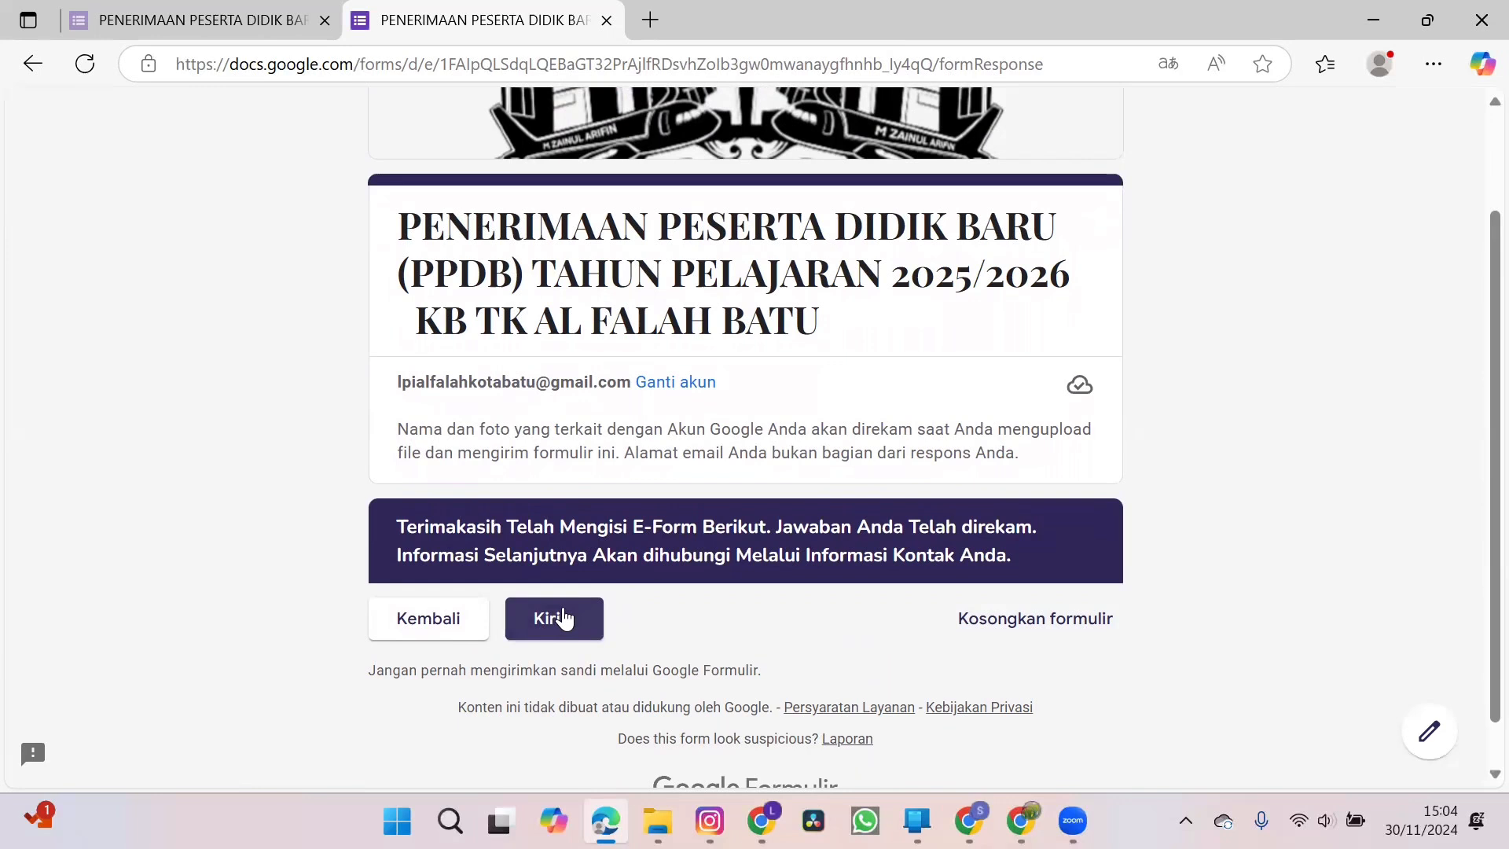